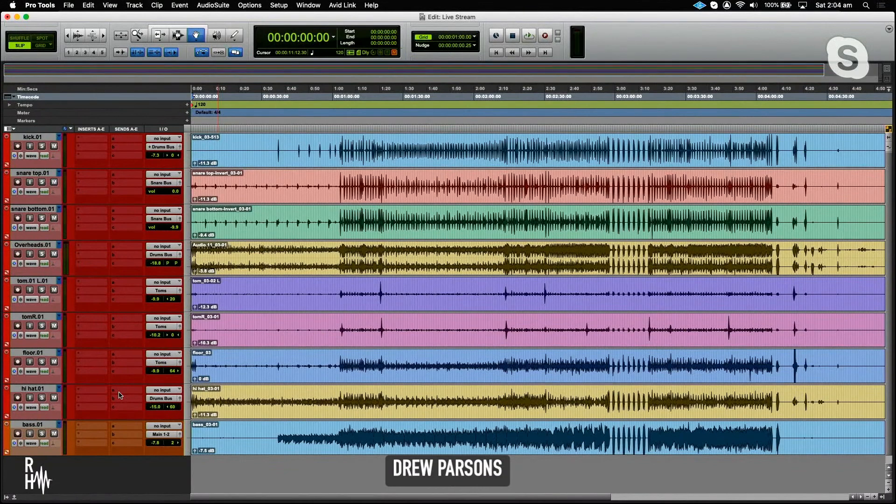
- Select the drum tracks from kick.01 through hi hat.01 and check their output routing options
left_click(39, 138)
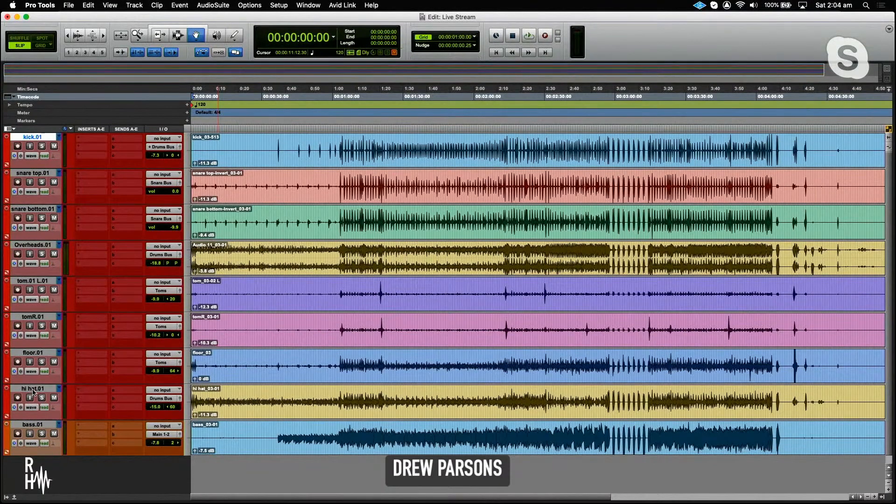
left_click(32, 390, "shift")
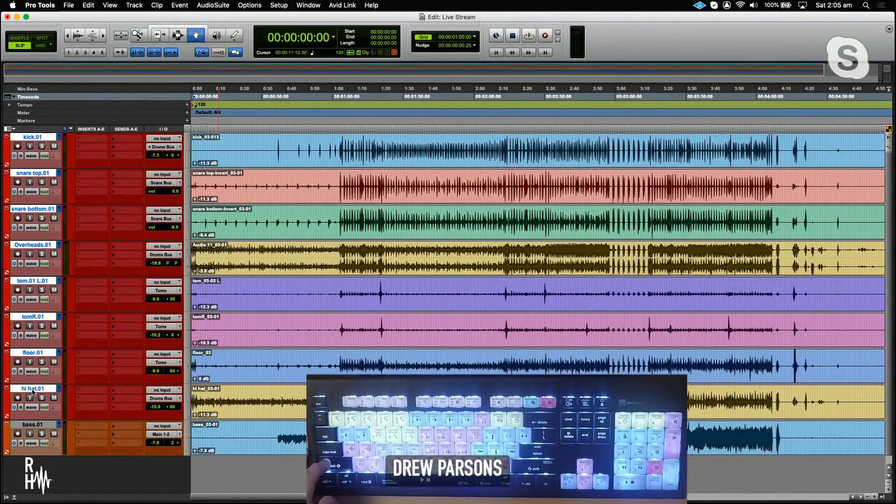
left_click(161, 148)
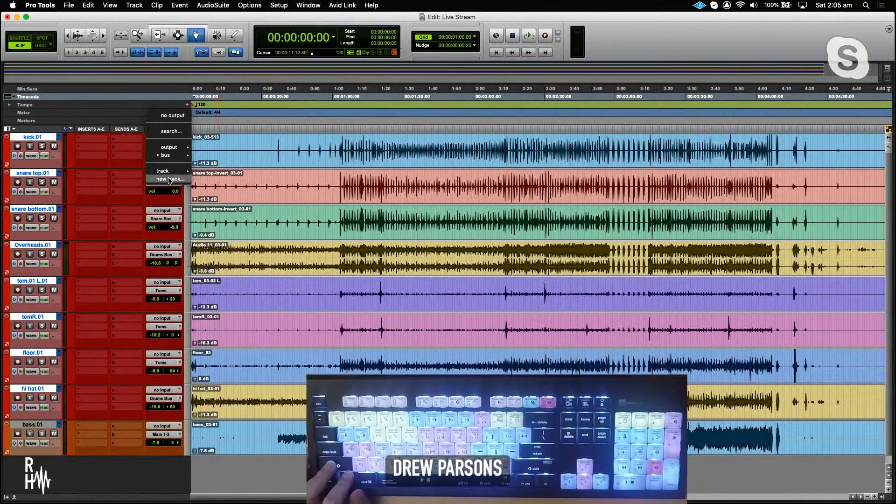
left_click(86, 146)
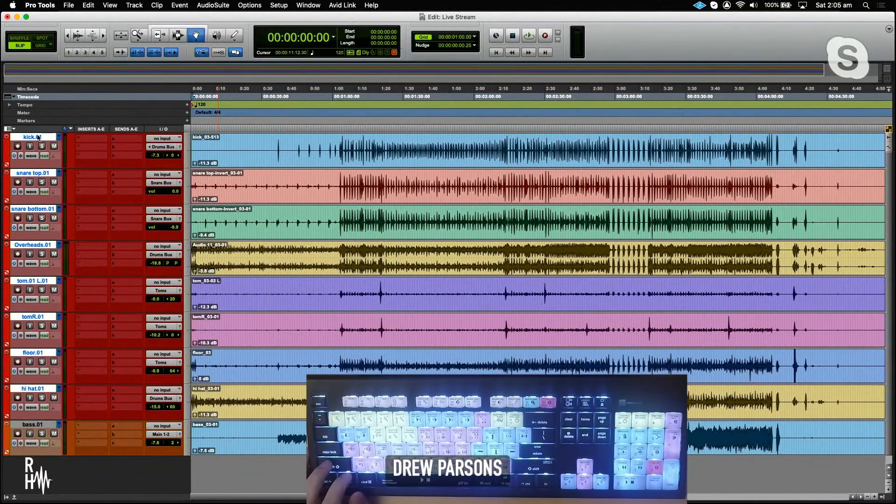
- Create one new Basic Folder track below the selected drum tracks
left_click(134, 5)
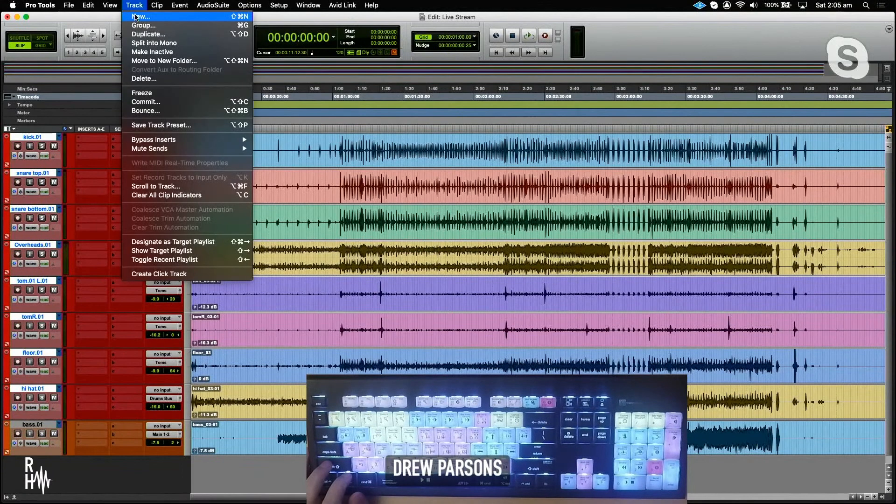
left_click(136, 14)
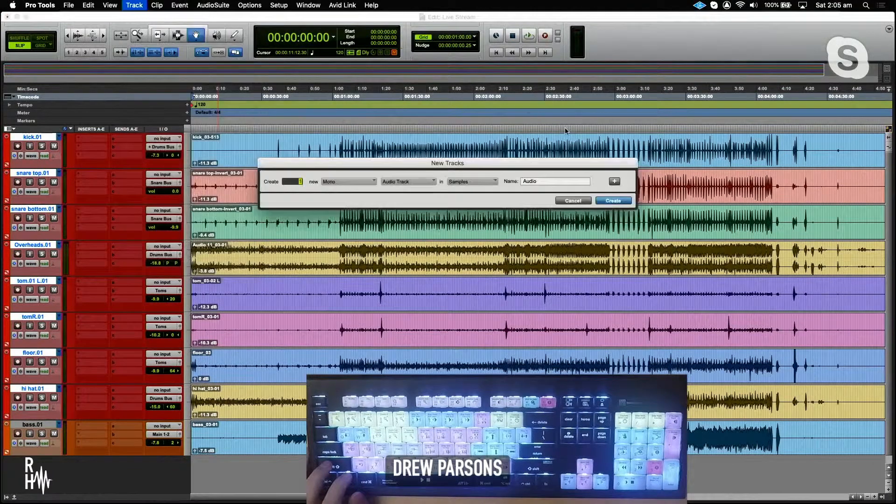
left_click(405, 181)
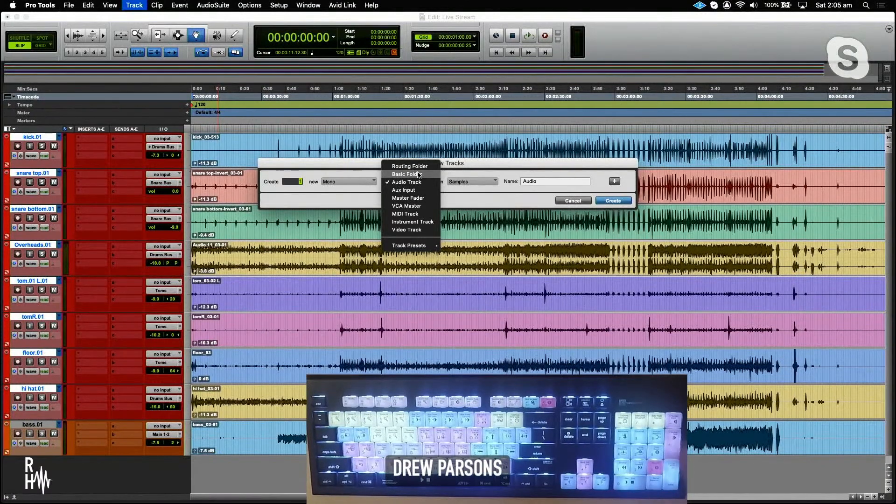
left_click(419, 175)
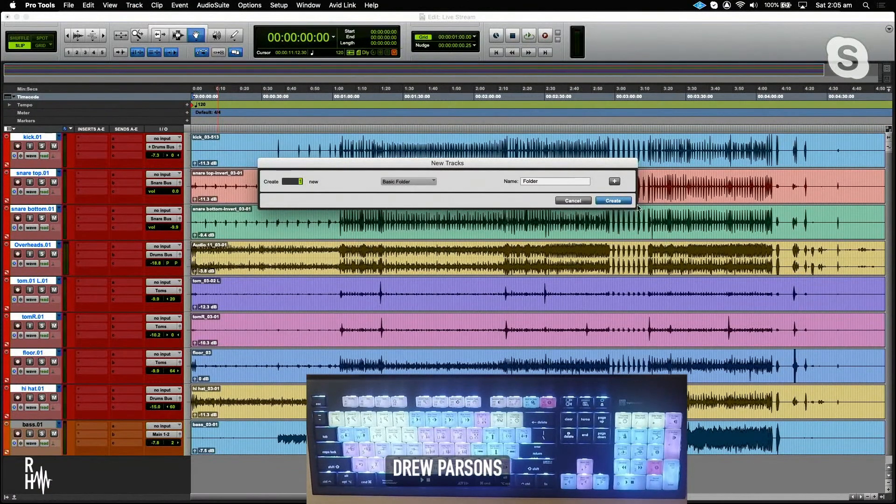
left_click(614, 201)
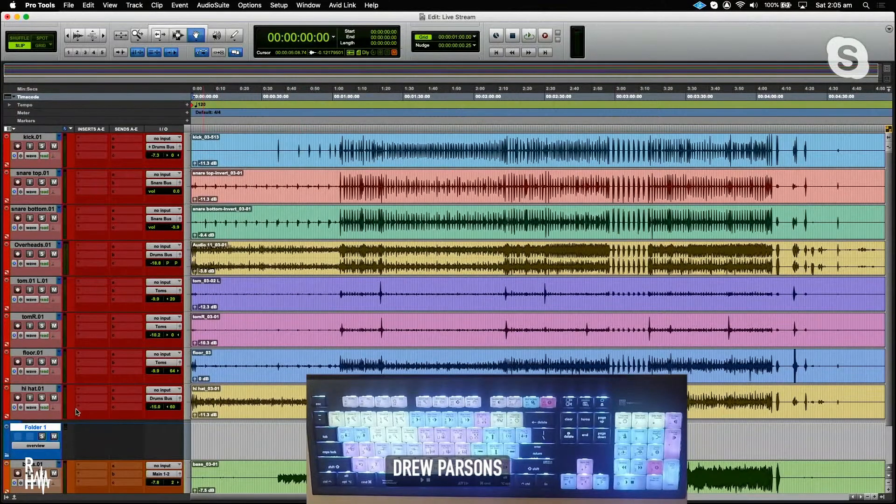
- Move the new folder track above kick.01 and rename it Drums
left_click_drag(35, 428, 64, 141)
double_click(39, 141)
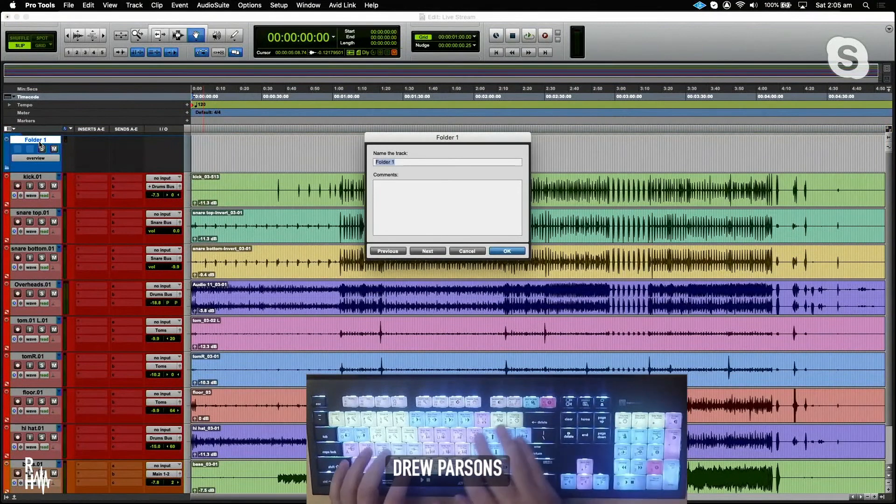
type("Drums")
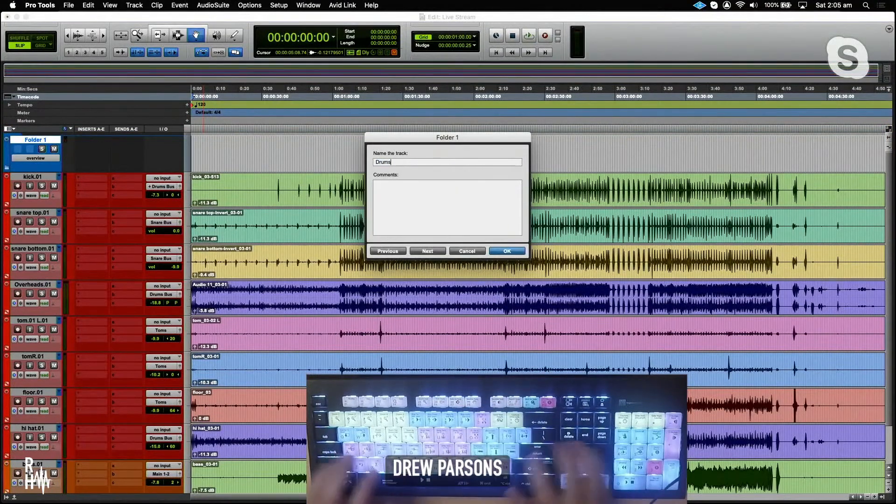
key("Return")
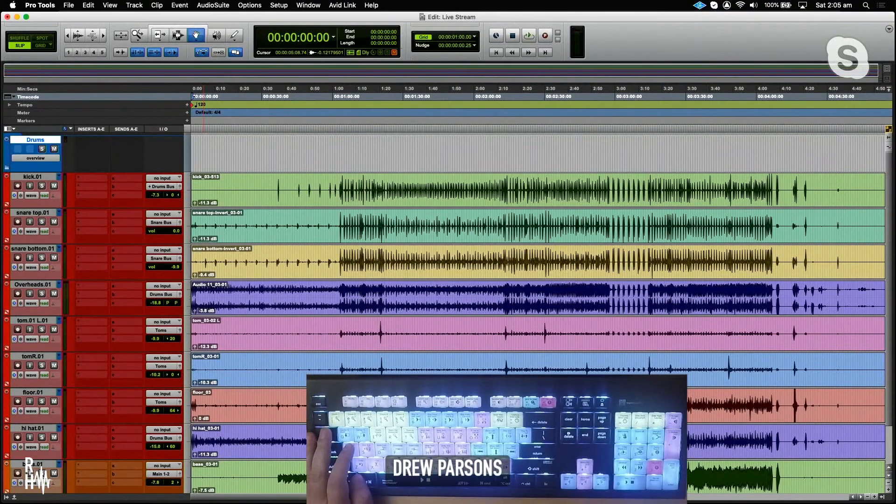
- Move the tracks from kick.01 through hi hat.01 into the Drums folder and collapse the folder
left_click(34, 177)
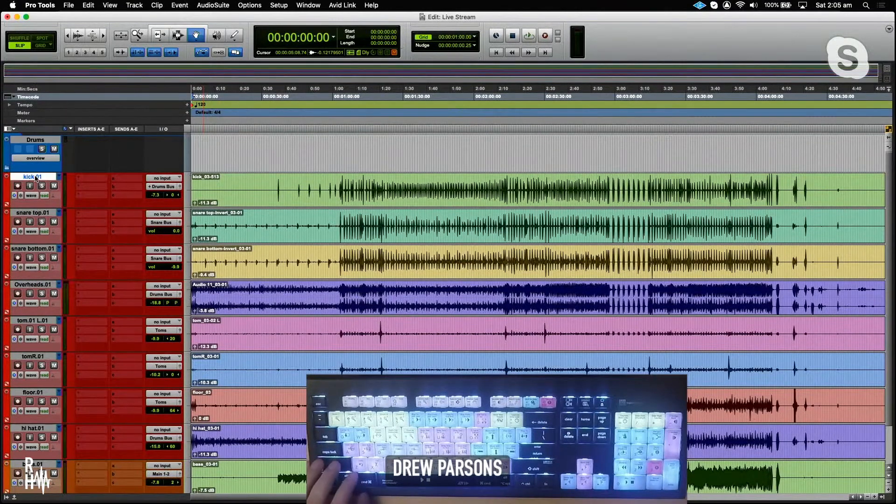
left_click(36, 429, "shift")
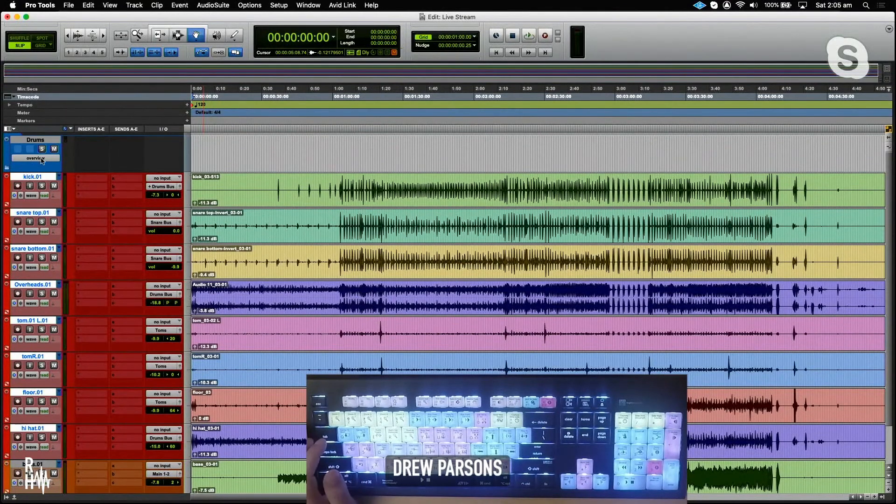
left_click_drag(32, 179, 34, 146)
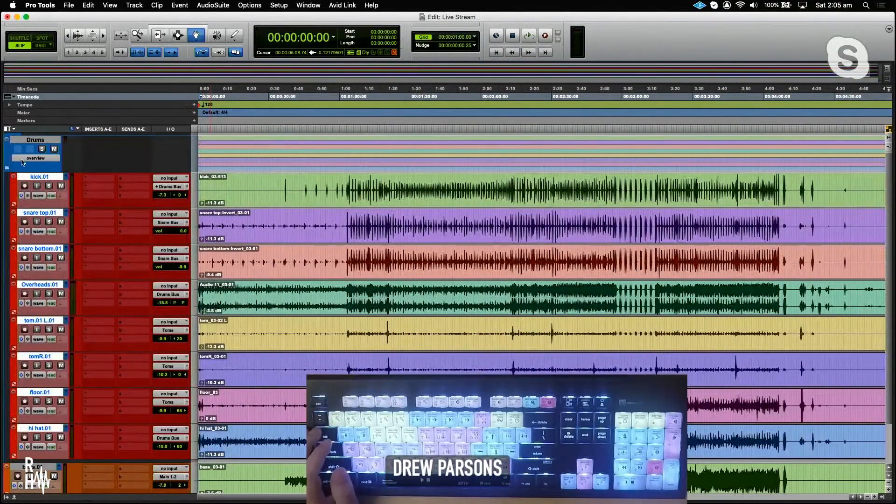
left_click(7, 168)
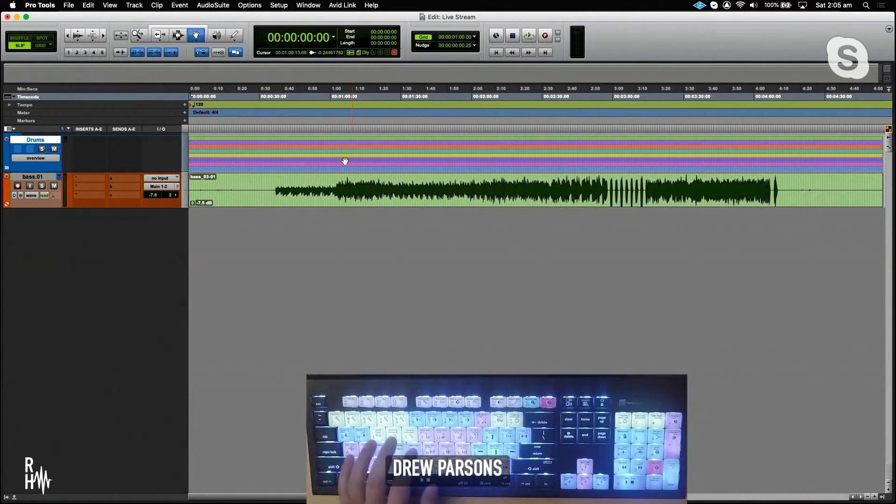
- Zoom out the timeline to show the full clips, and expand and collapse the Drums folder to check its contents
key("r")
key("r")
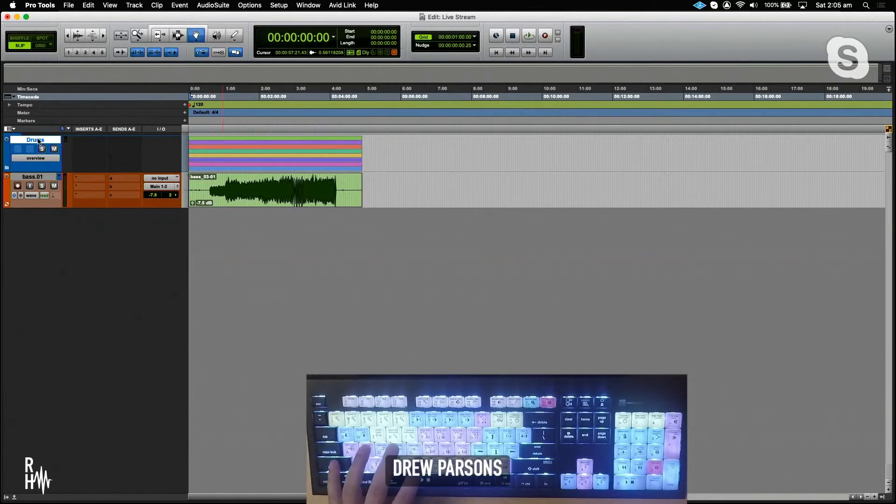
key("shift+f")
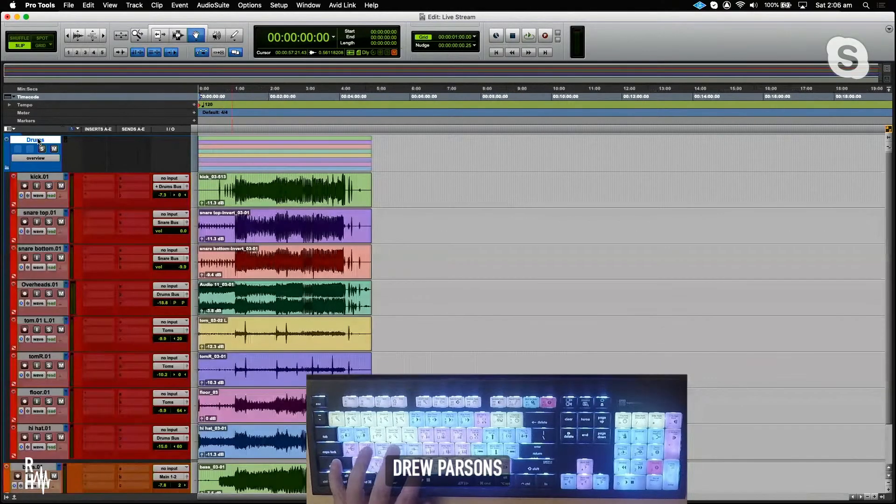
key("shift+f")
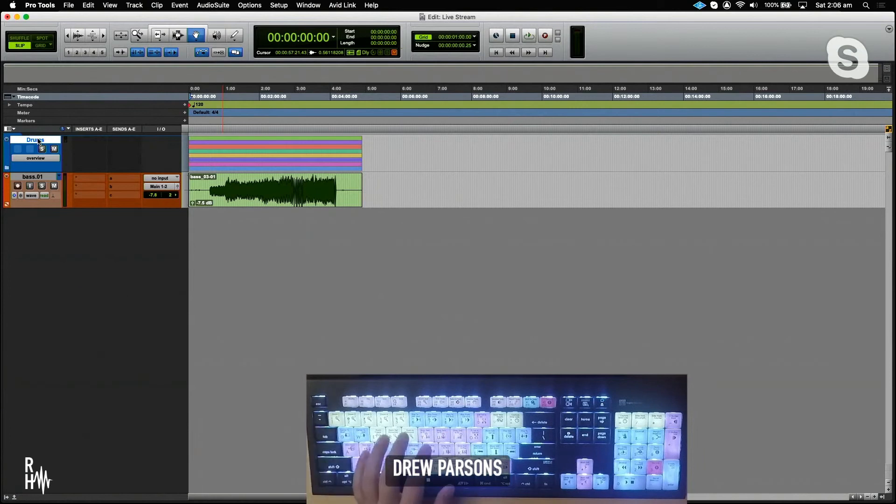
key("t")
key("r")
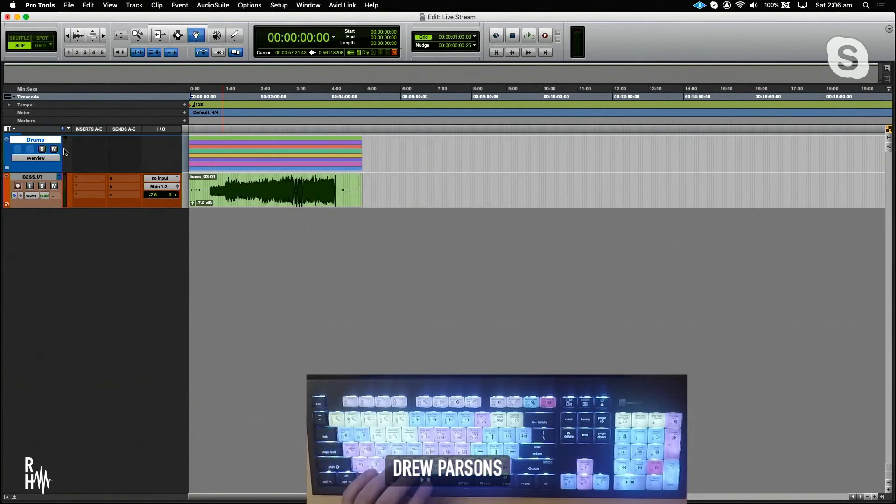
- Solo the Drums folder and audition playback from around 1:32 and 1:53
left_click(41, 149)
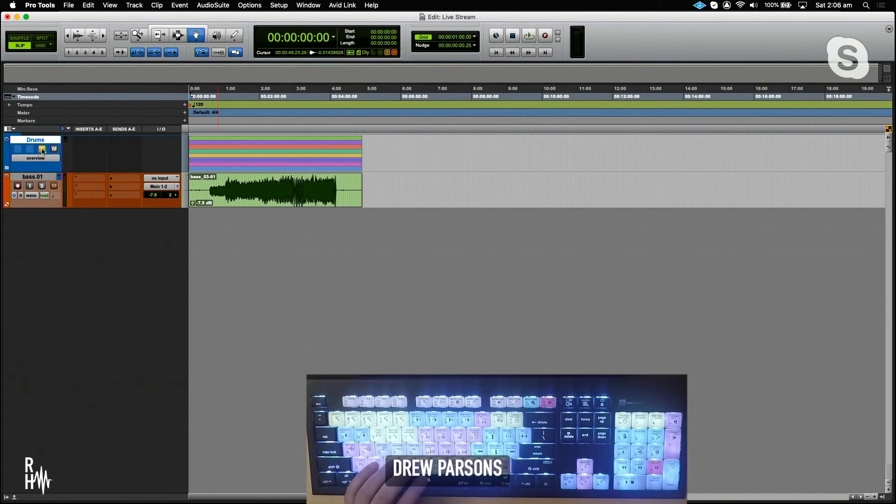
key("space")
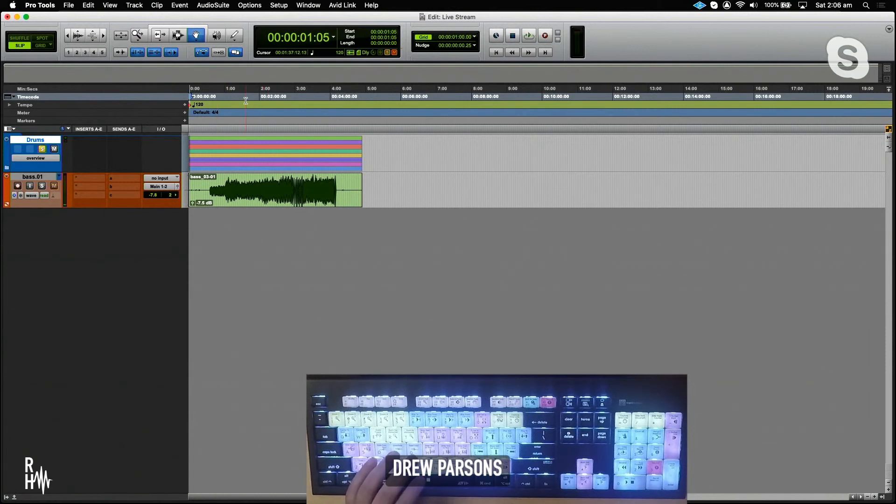
left_click(244, 97)
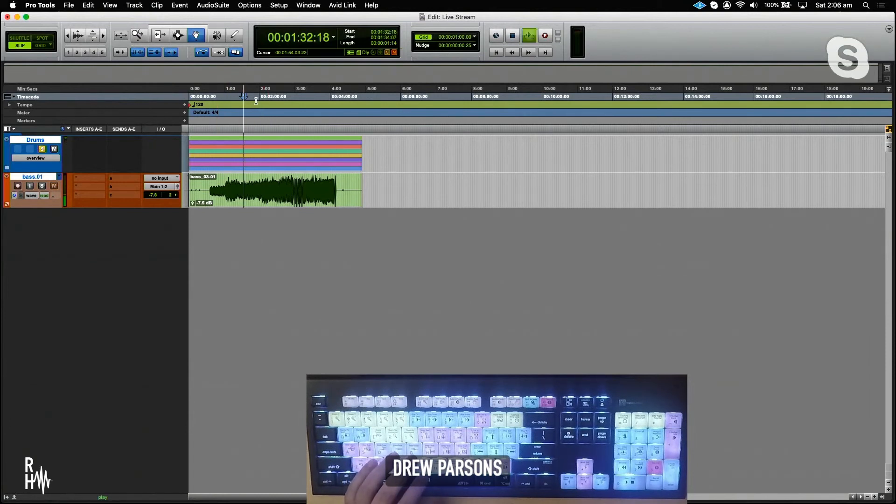
left_click(256, 97)
key("space")
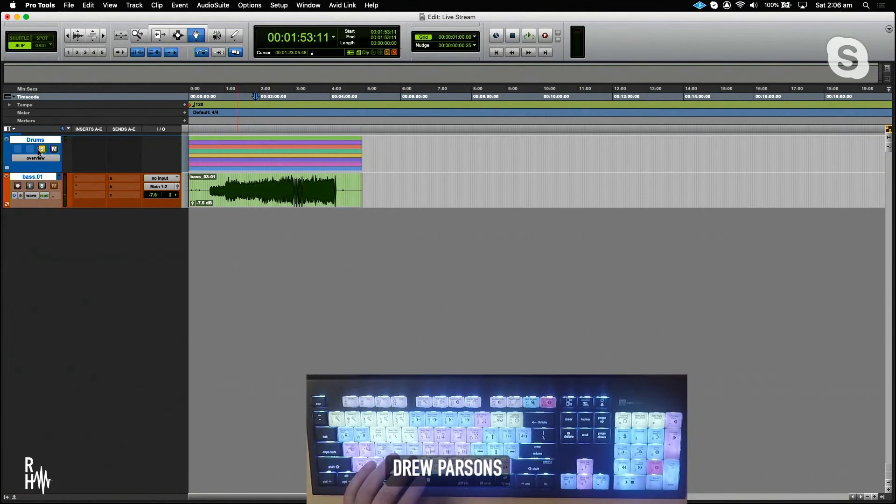
key("space")
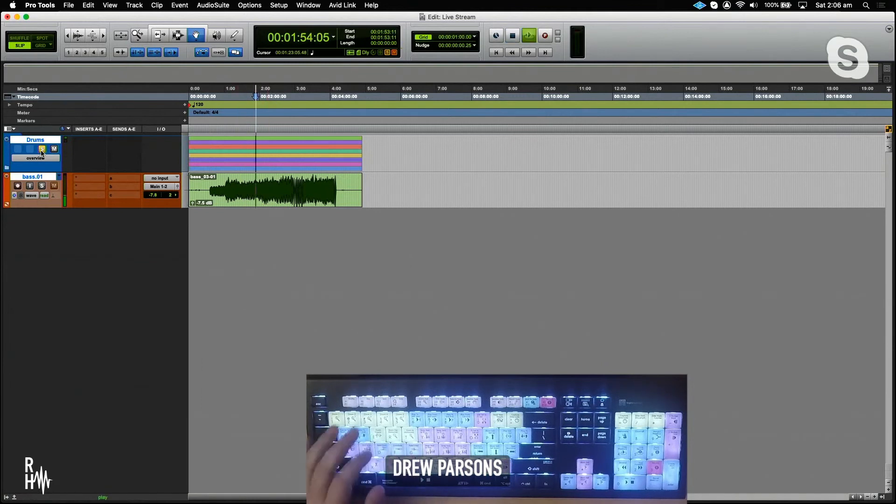
key("space")
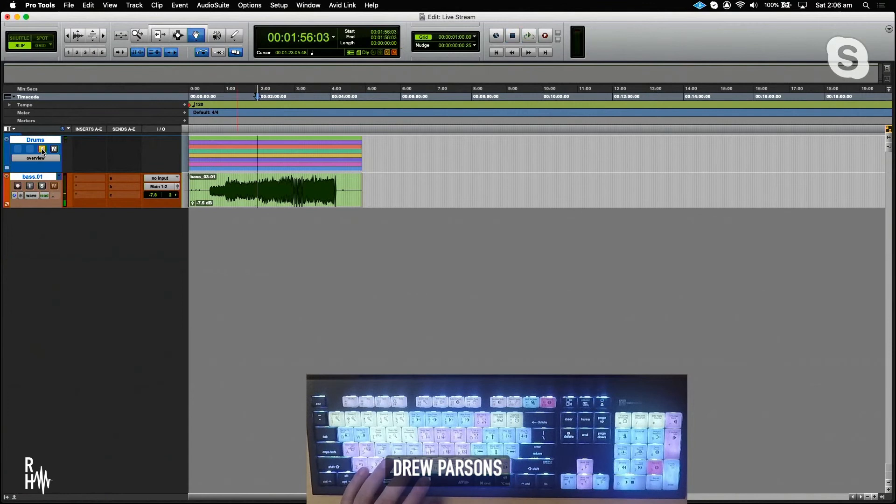
- Turn off solo on the Drums folder and expand it to show its member tracks
left_click(43, 149)
left_click(55, 149)
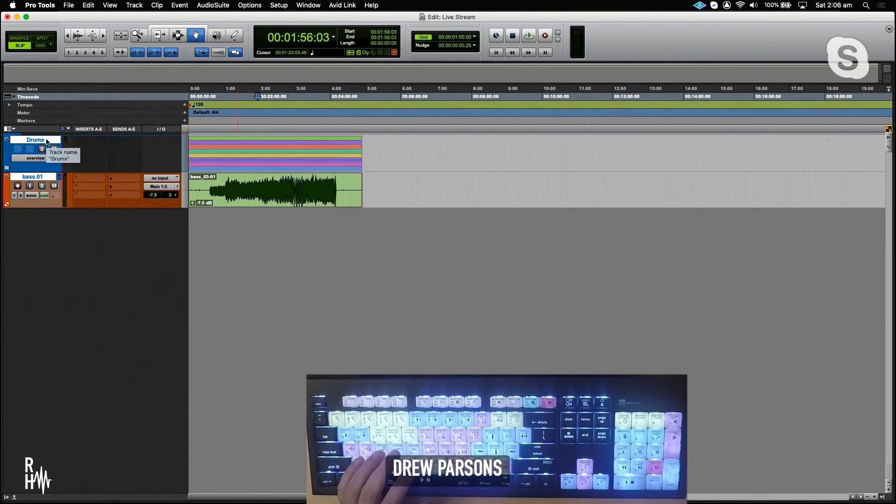
key("shift+f")
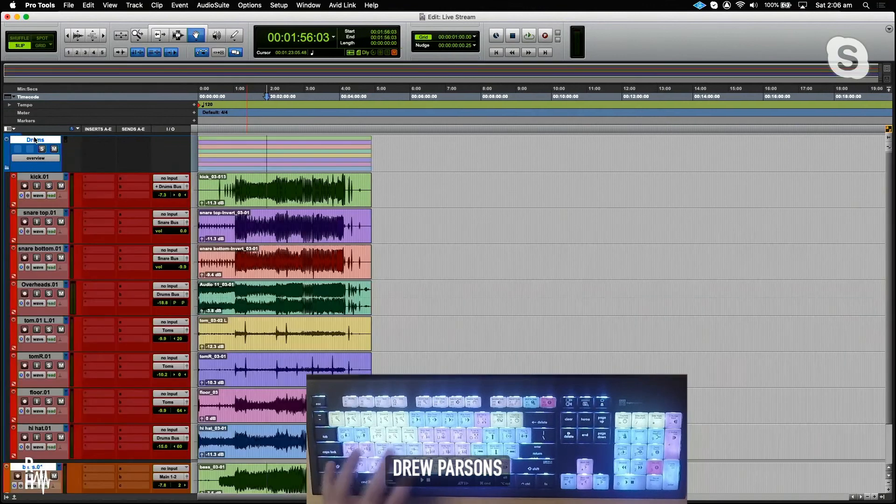
right_click(33, 140)
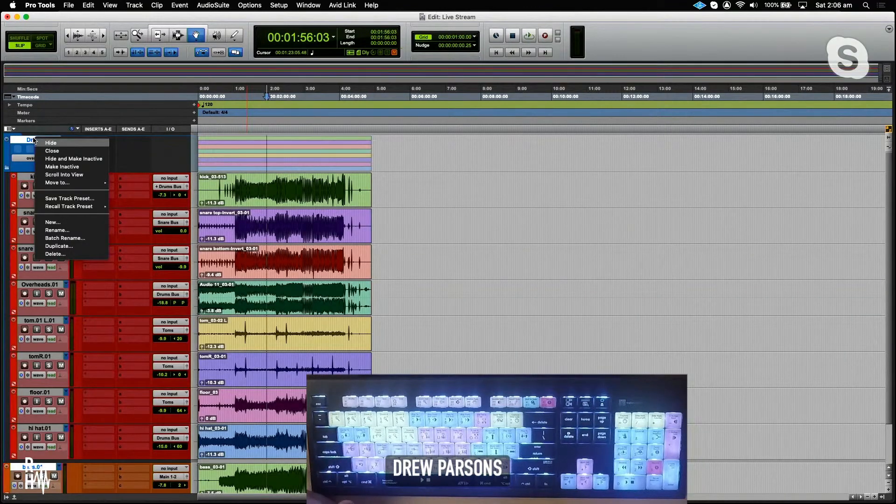
left_click(55, 254)
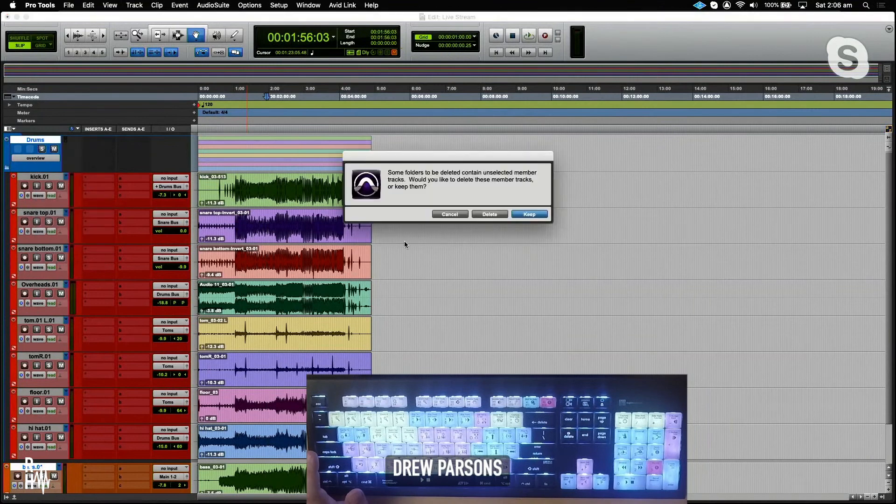
left_click(543, 214)
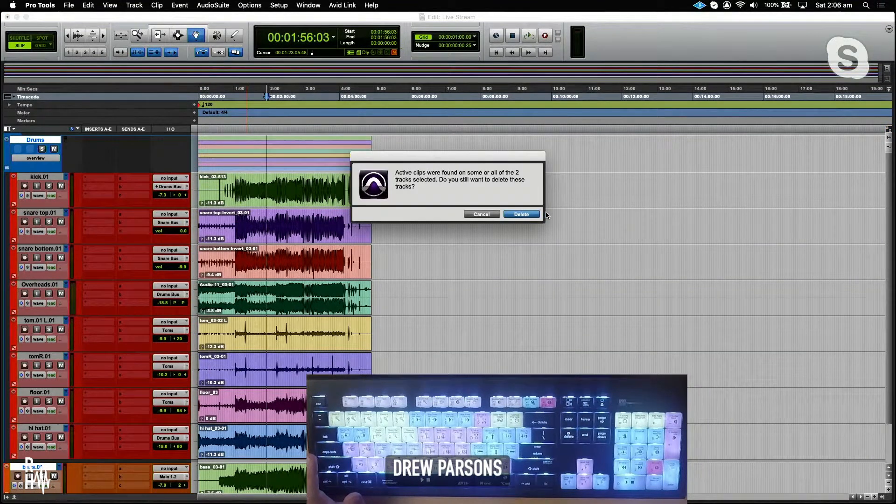
left_click(484, 215)
- Delete the selected Drums folder and bass.01 track, keeping the folder's member tracks but deleting the alternate playlists
right_click(36, 139)
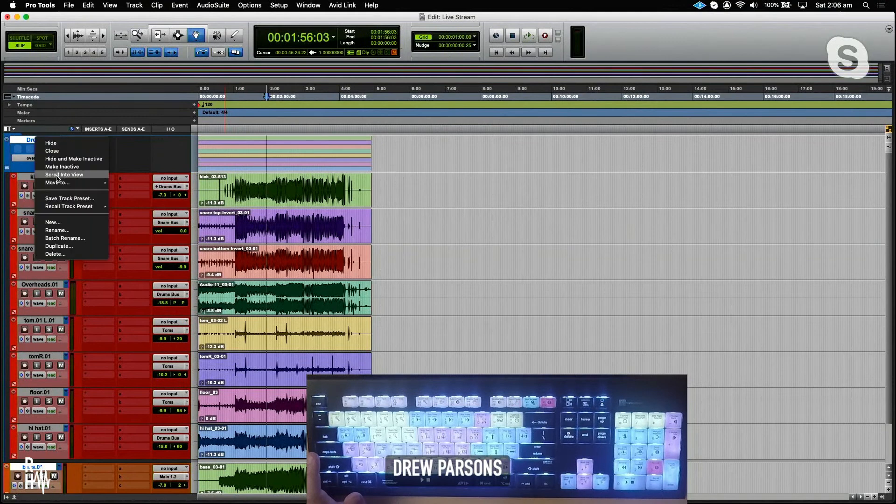
left_click(56, 254)
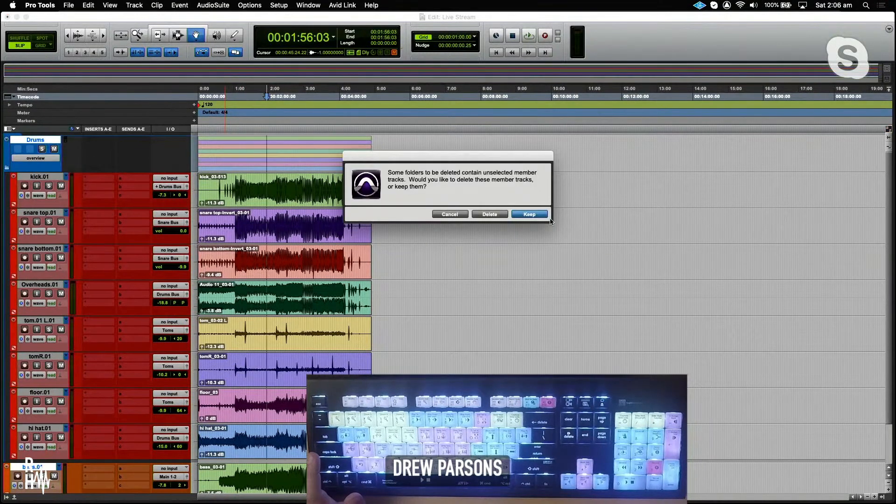
left_click(529, 214)
left_click(526, 215)
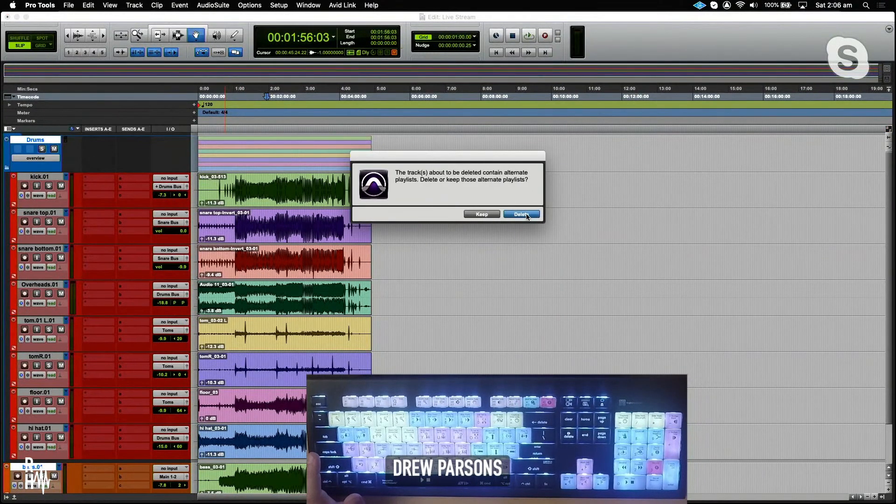
left_click(527, 216)
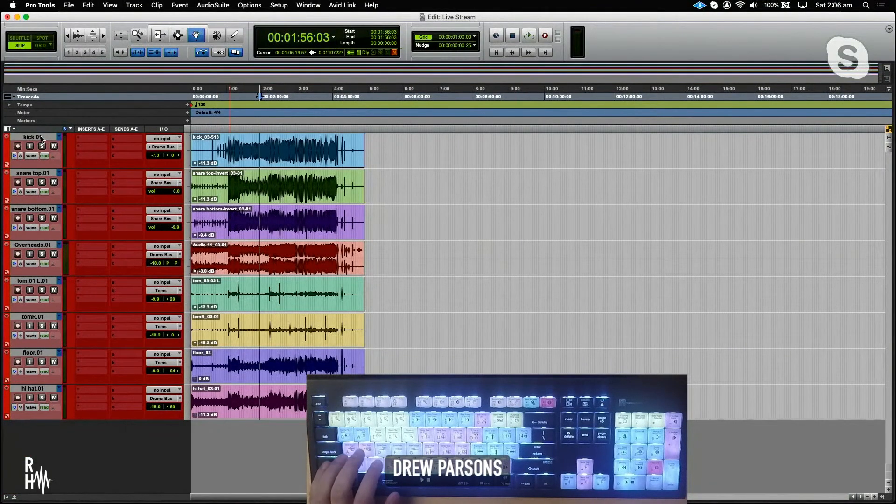
- Select the tracks kick.01 through hi hat.01 and create one stereo routing folder track named Drums
key("super+bracketright")
key("super+bracketright")
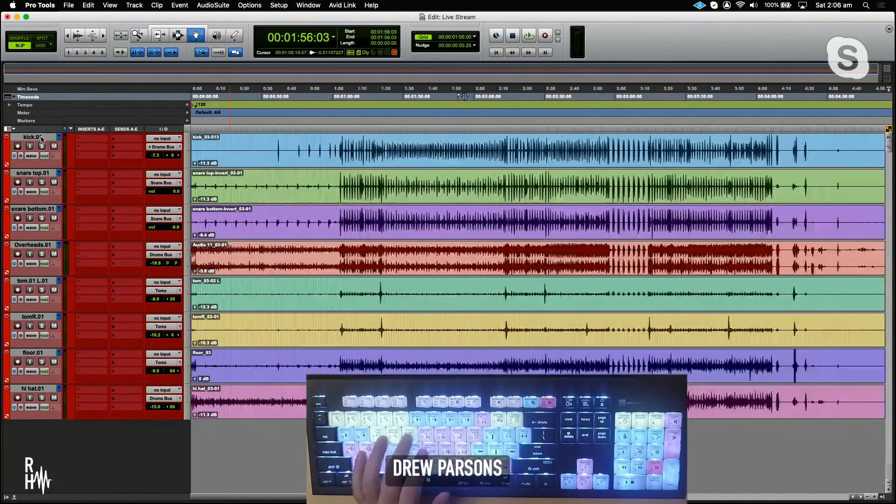
left_click(40, 139)
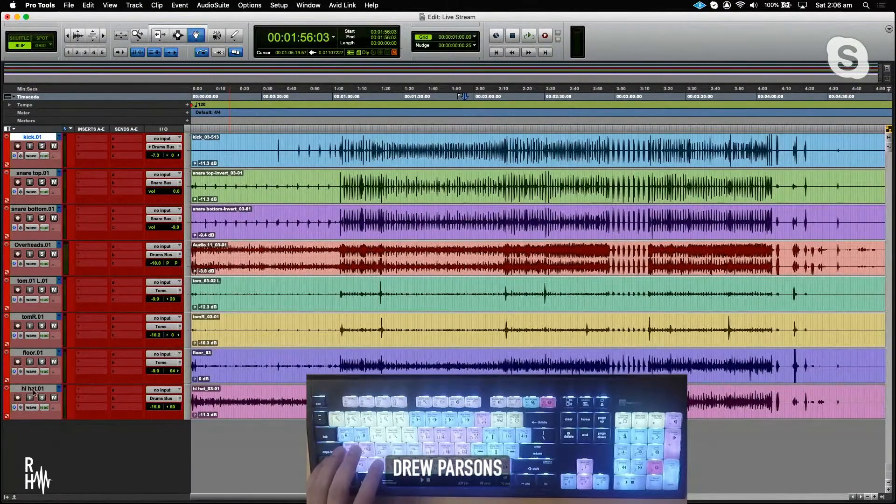
left_click(34, 390, "shift")
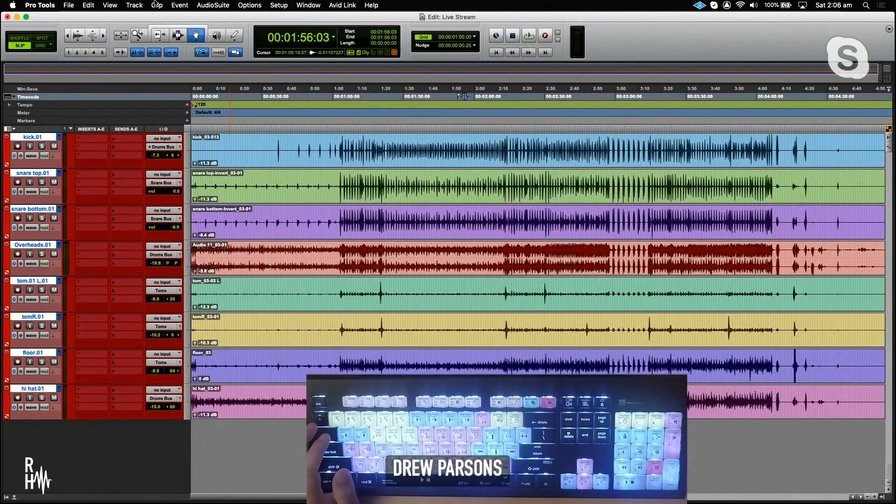
left_click(138, 7)
left_click(140, 17)
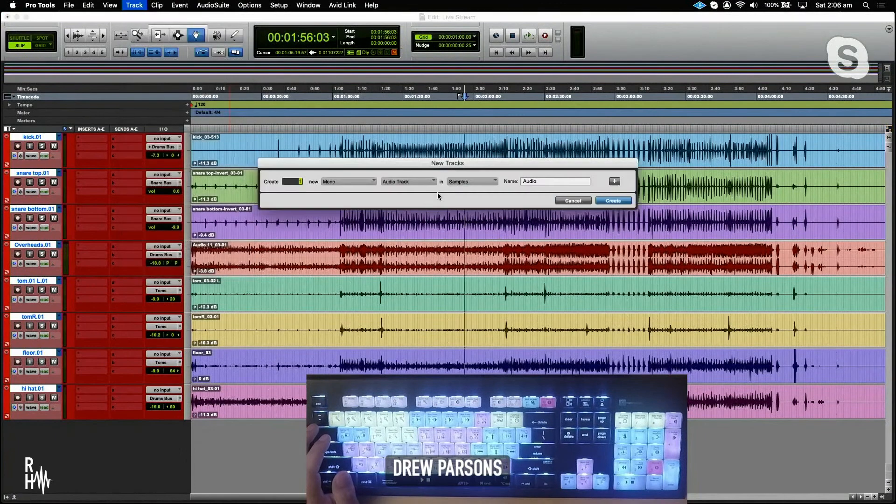
left_click(418, 181)
left_click(410, 166)
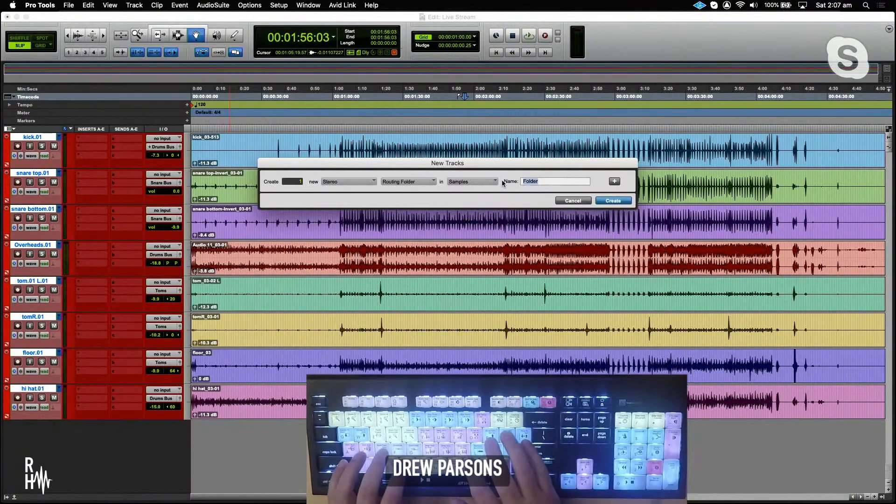
type("Drums")
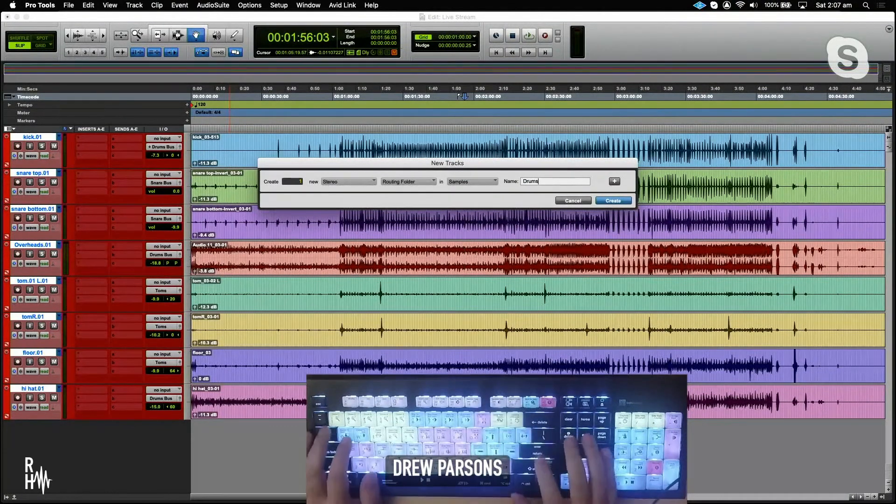
key("Return")
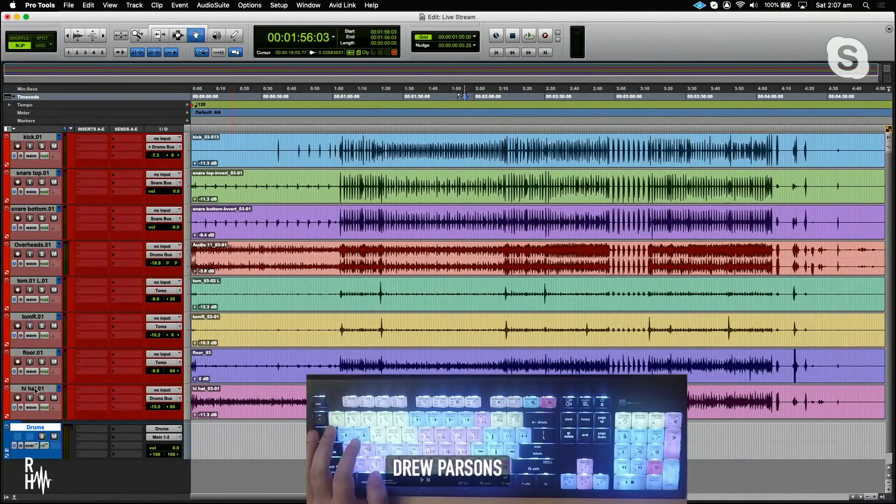
- Try to move the Drums folder above kick.01 and put the tracks kick.01 through hi hat.01 inside it
left_click_drag(24, 428, 46, 136)
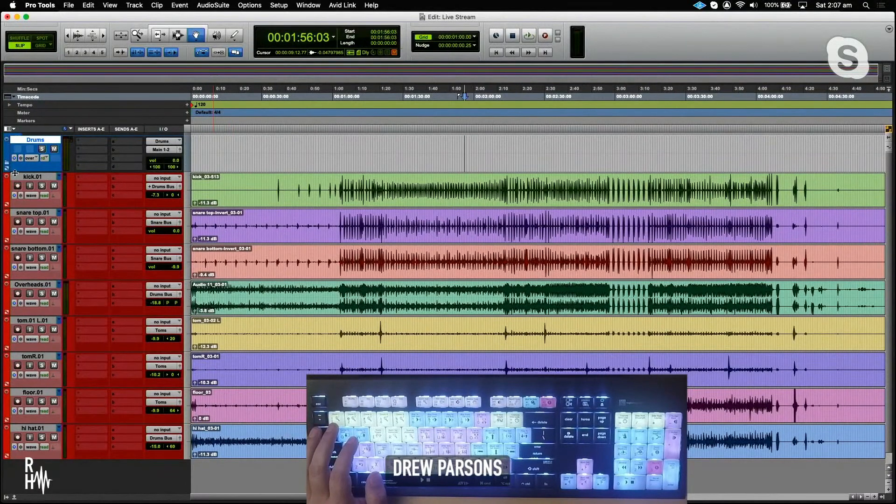
left_click(34, 176)
left_click(32, 428, "shift")
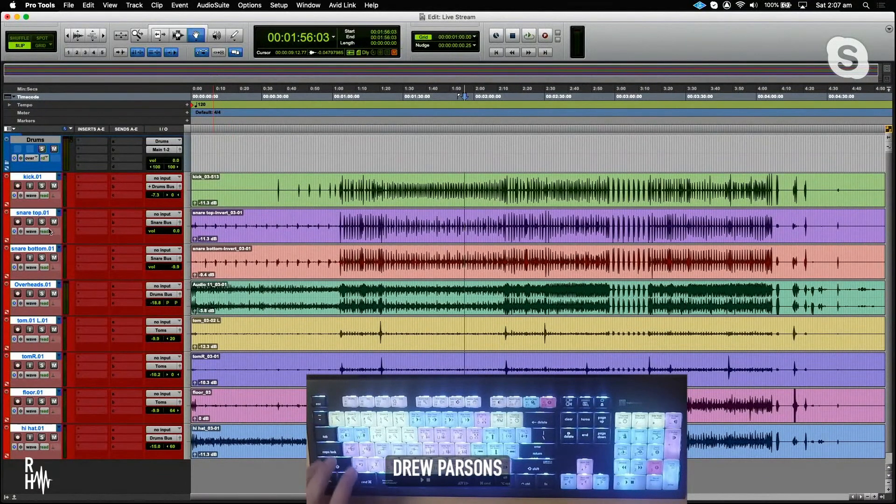
left_click_drag(42, 177, 41, 142)
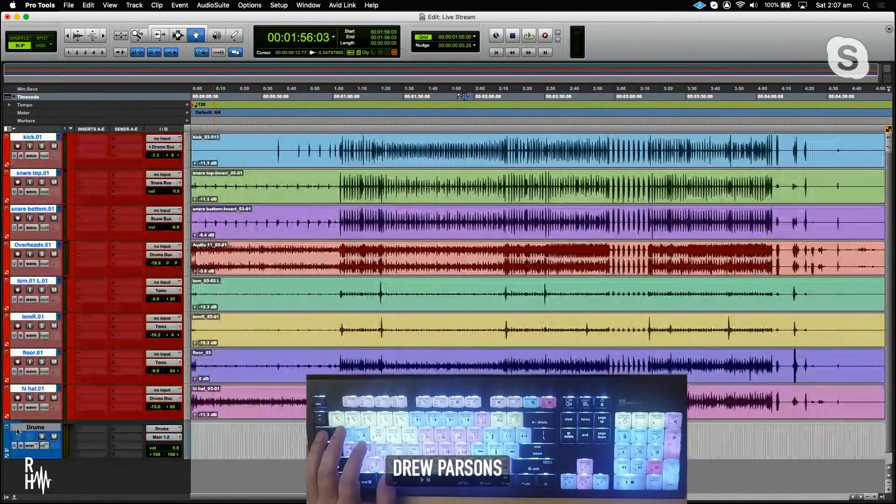
left_click(33, 429)
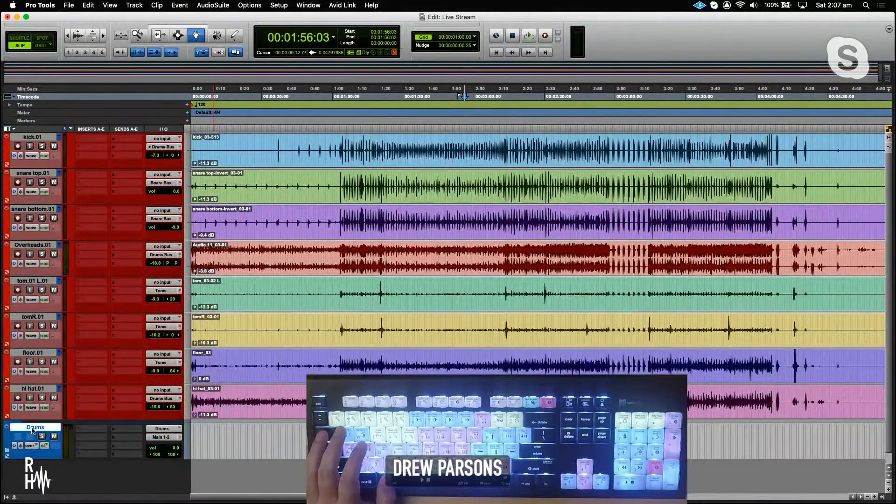
double_click(33, 428)
key("Escape")
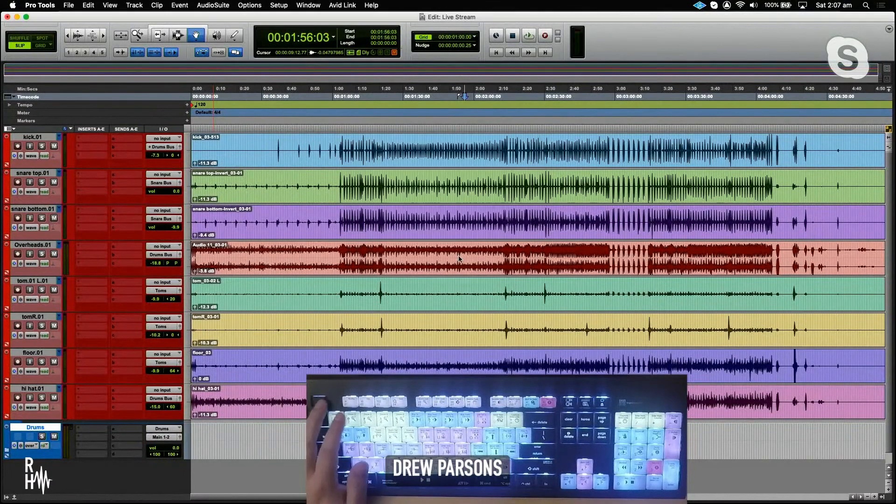
- Place the Drums folder above kick.01 and move the tracks kick.01 through hi hat.01 into the folder
left_click_drag(46, 425, 40, 165)
left_click(39, 179)
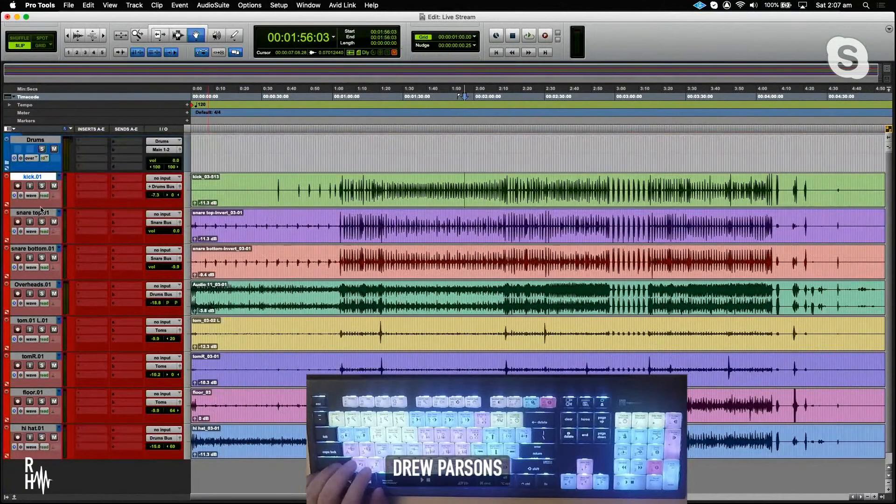
left_click(48, 425, "shift")
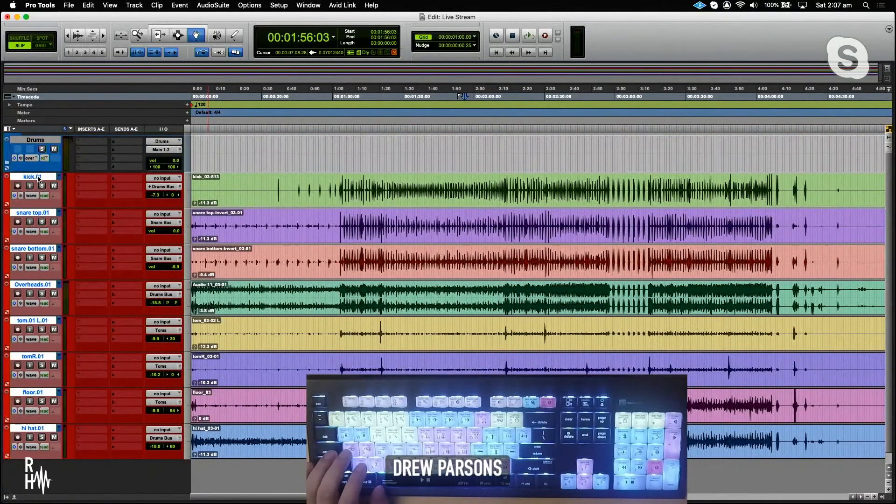
left_click_drag(38, 176, 38, 152)
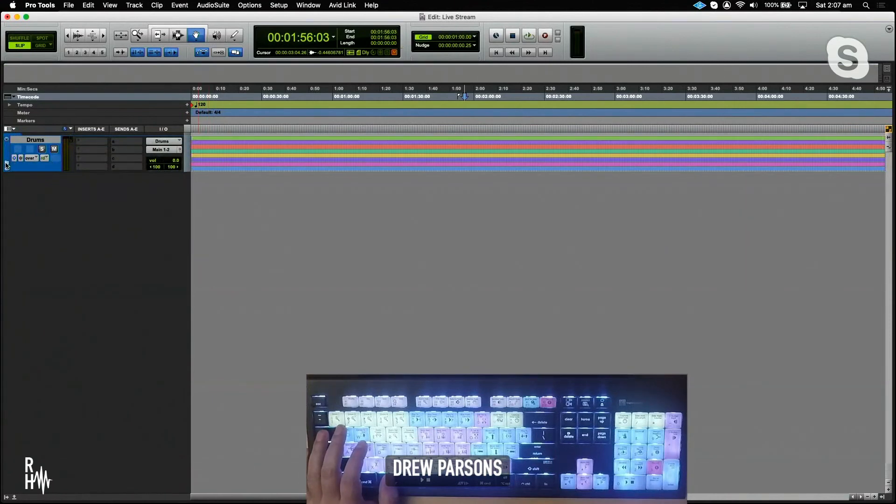
- Expand the Drums folder and route the outputs of all member tracks to Drums Bus (Stereo)
left_click(6, 164)
left_click(7, 164)
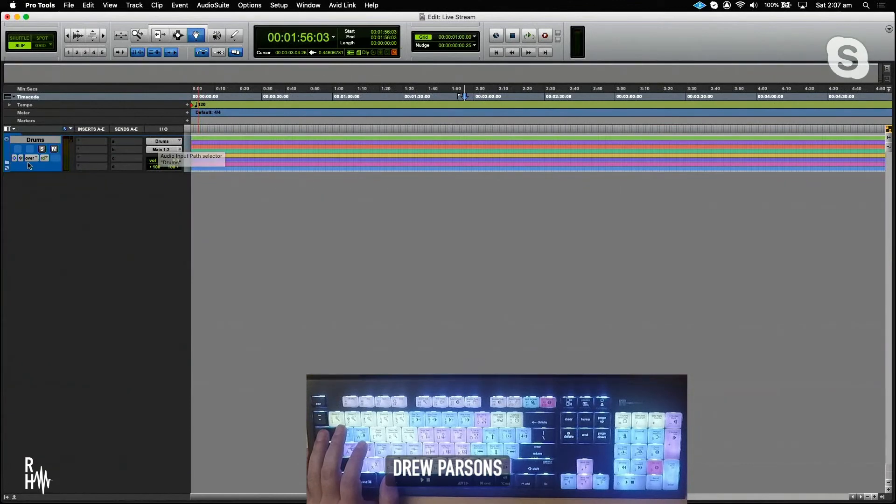
left_click(7, 164)
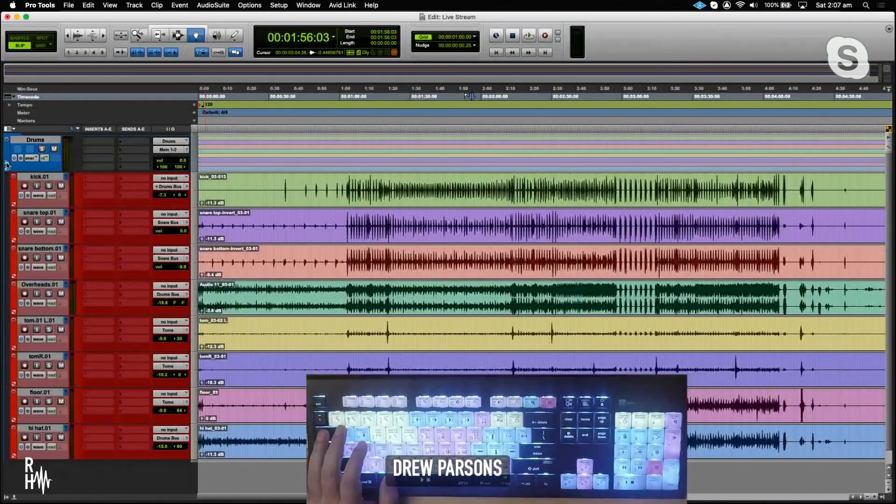
left_click(40, 178)
left_click(38, 430, "shift")
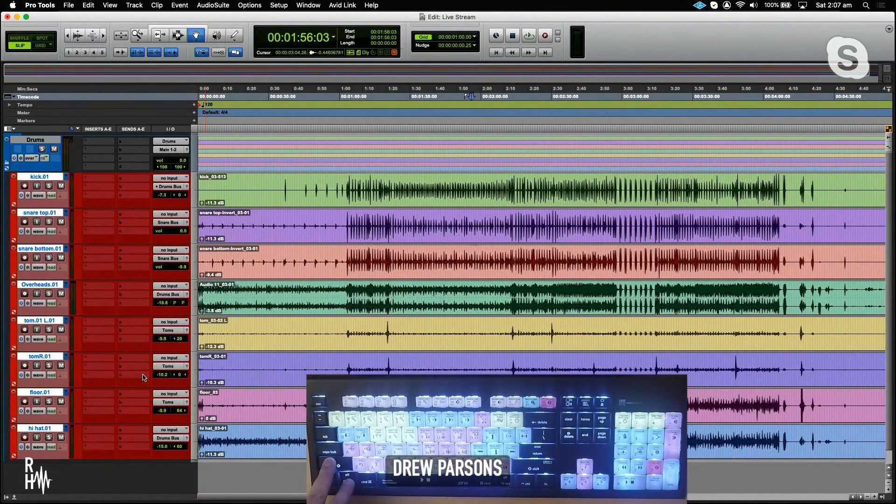
left_click(170, 186, "alt+shift")
mouse_move(169, 196)
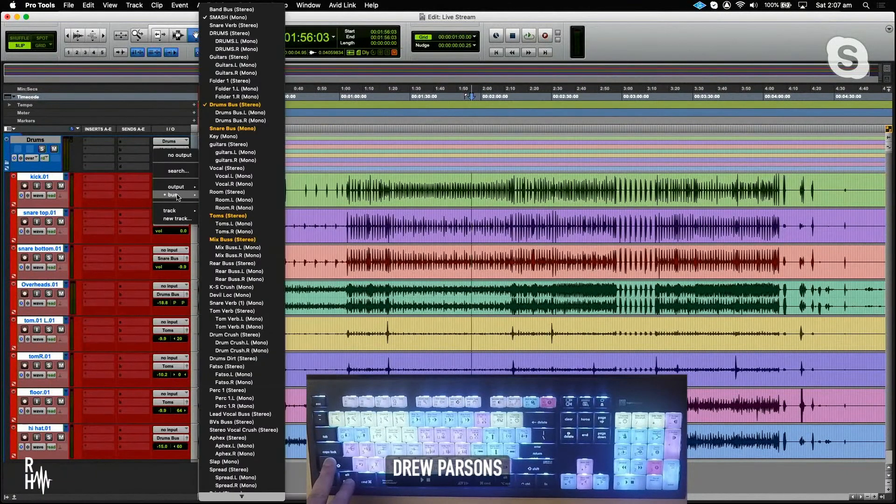
left_click(240, 106, "alt+shift")
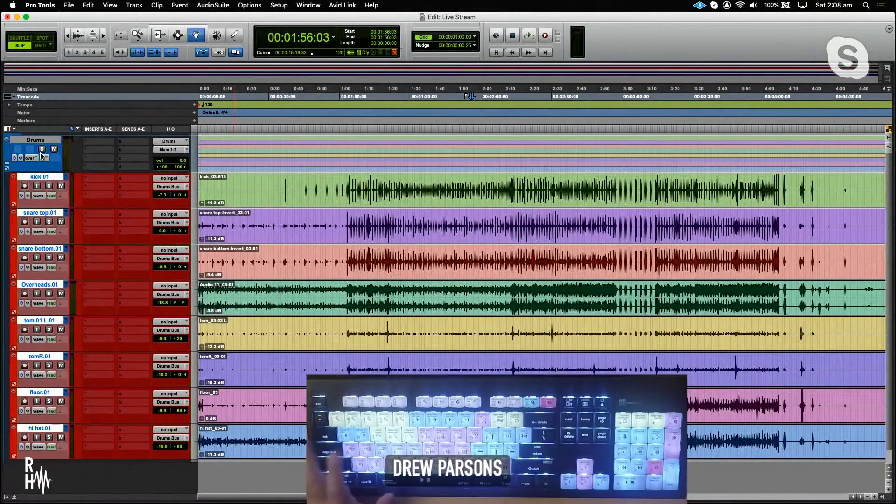
- Collapse and expand the Drums folder to check how its member tracks are hidden and shown
left_click(7, 165)
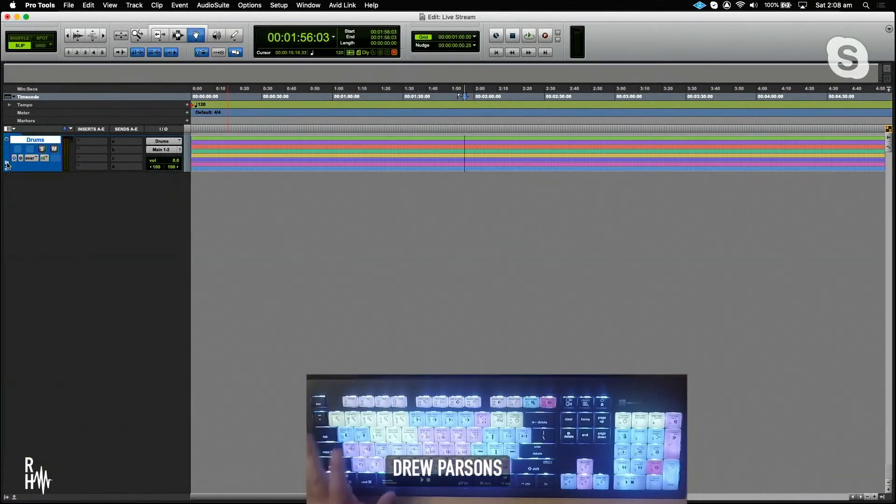
left_click(8, 164)
left_click(8, 164)
left_click(7, 164)
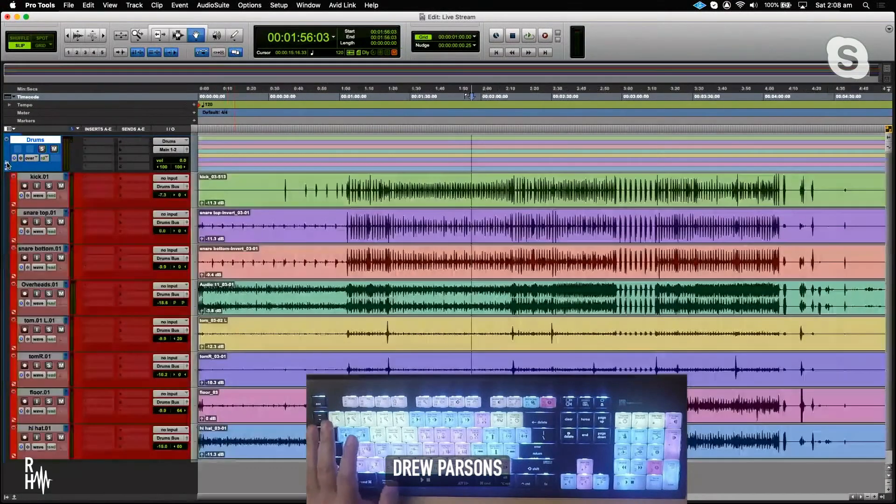
left_click(7, 164)
left_click(7, 164)
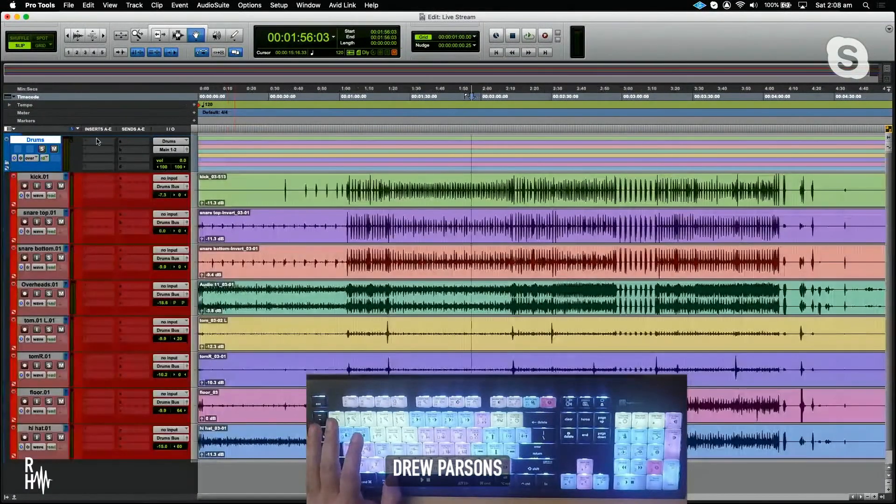
- View the insert options for the Drums folder's first insert slot, and leave the folder collapsed
left_click(81, 144)
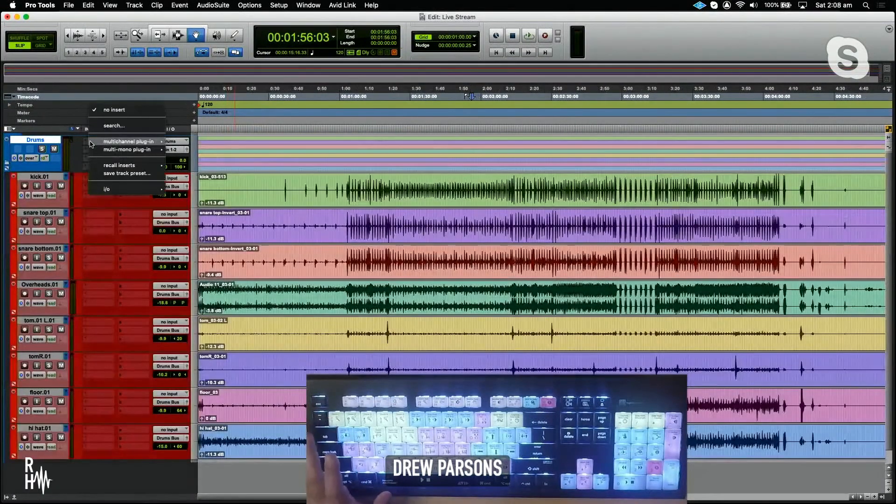
left_click(65, 137)
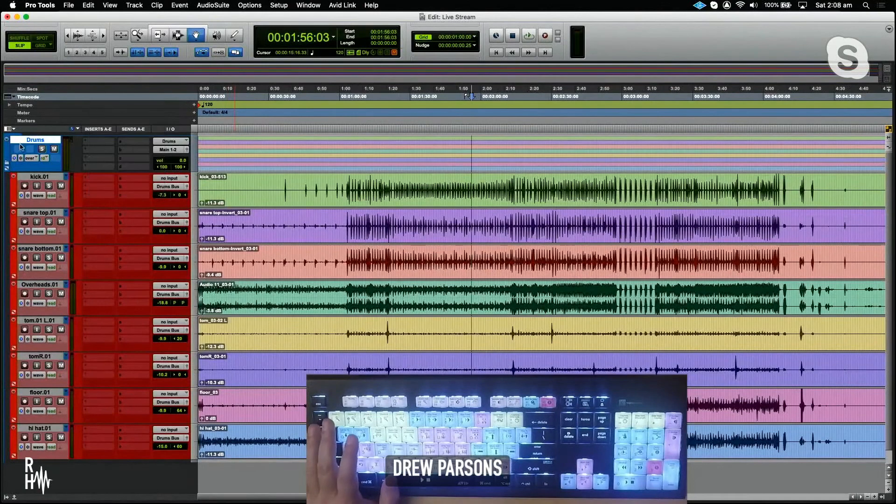
left_click(7, 164)
left_click(8, 165)
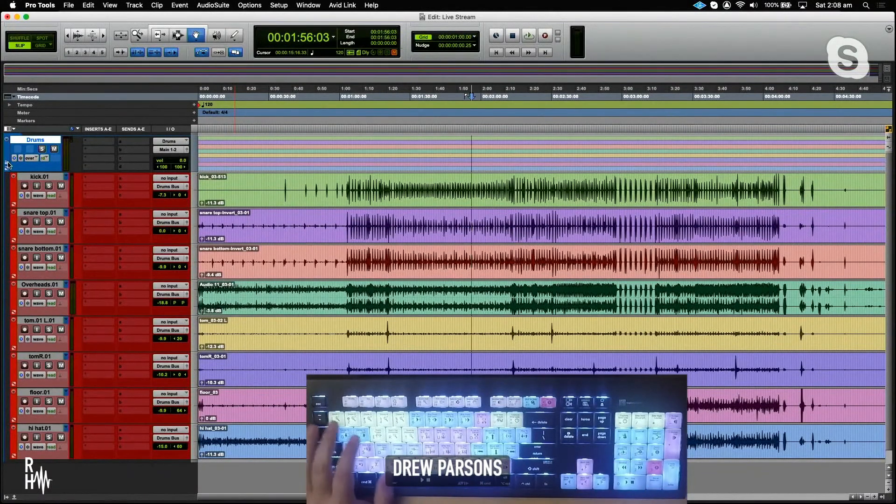
left_click(7, 163)
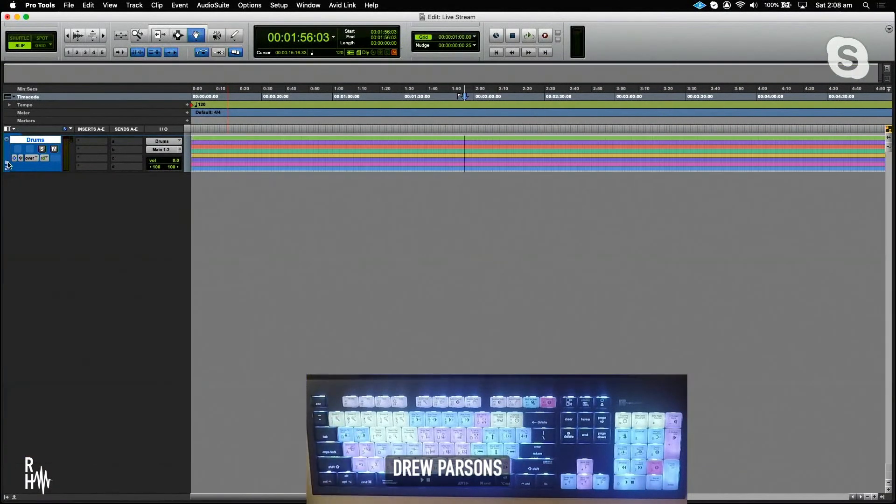
left_click(8, 163)
left_click(8, 164)
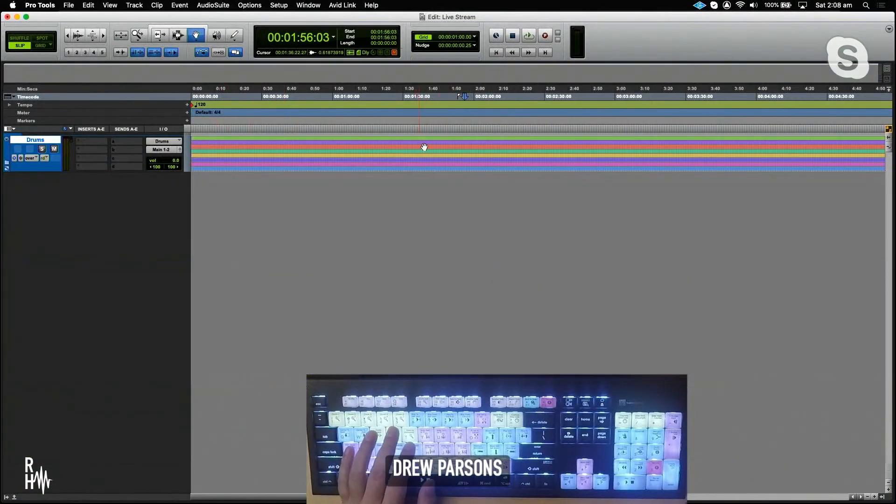
- Copy the collapsed Drums folder's range from 00:02:16:08 to 00:03:26:21, paste it at 00:06:10:22, and undo the paste
key("r")
key("r")
left_click(181, 36)
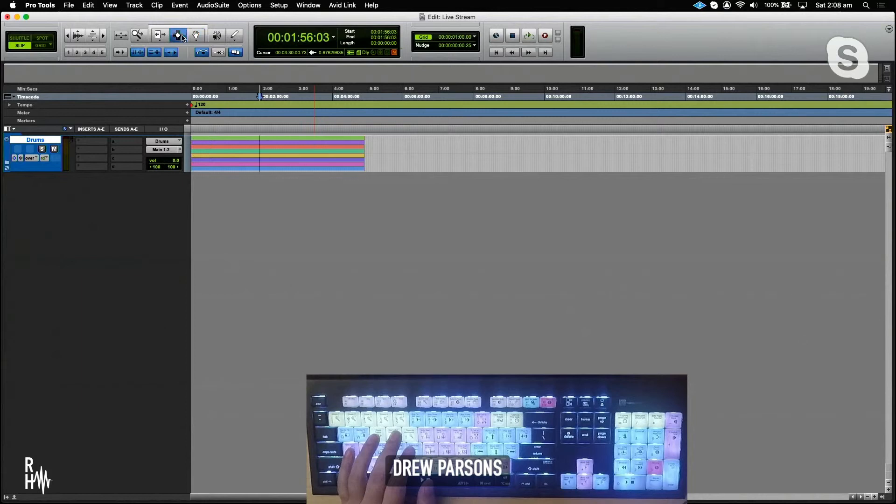
left_click_drag(271, 143, 313, 156)
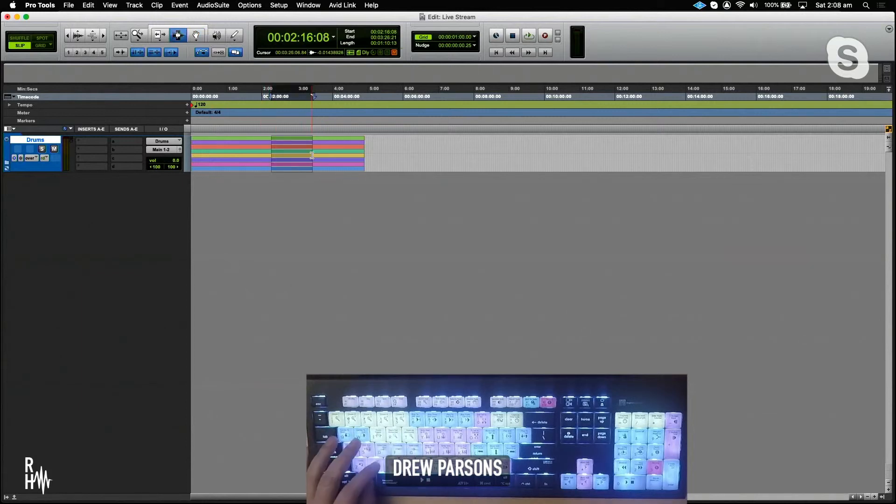
key("super+c")
left_click(409, 161)
key("super+v")
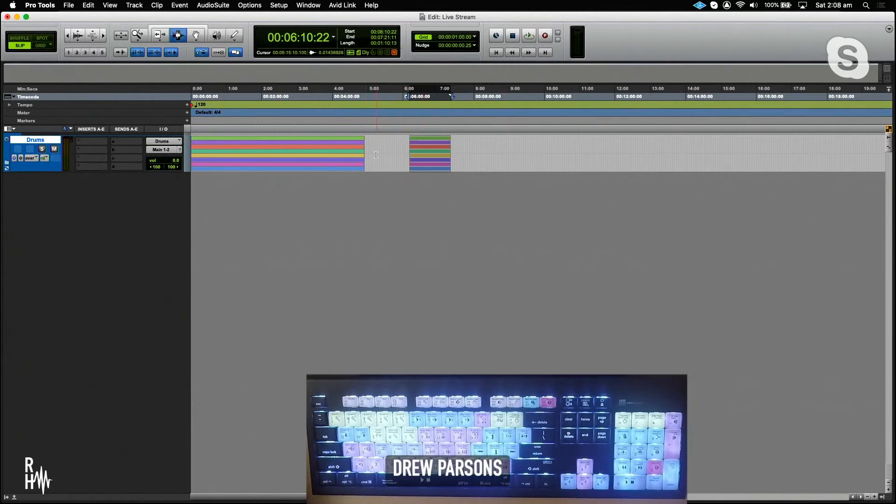
key("super+z")
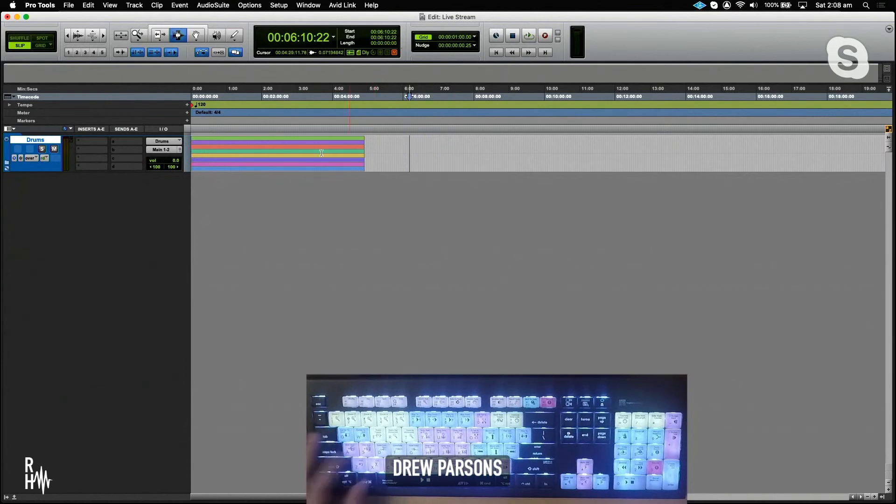
- Return the edit cursor to the session start, and expand and collapse the Drums folder to view its tracks
left_click(7, 163)
key("t")
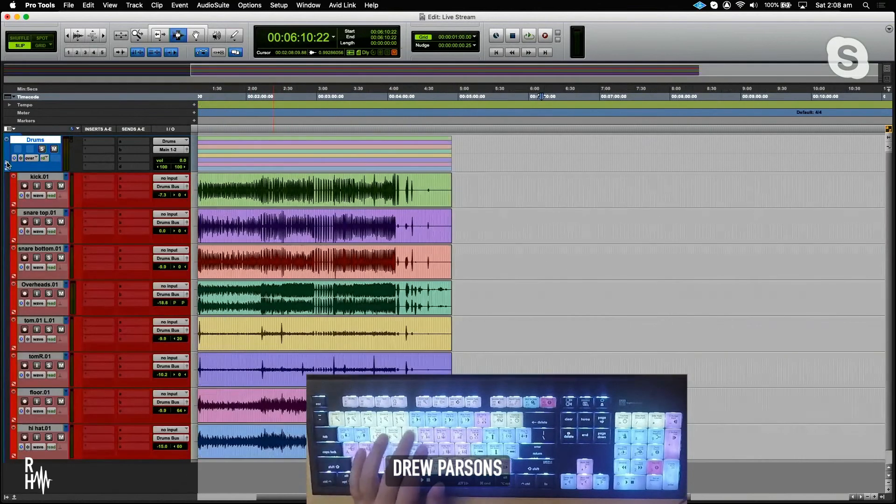
key("Return")
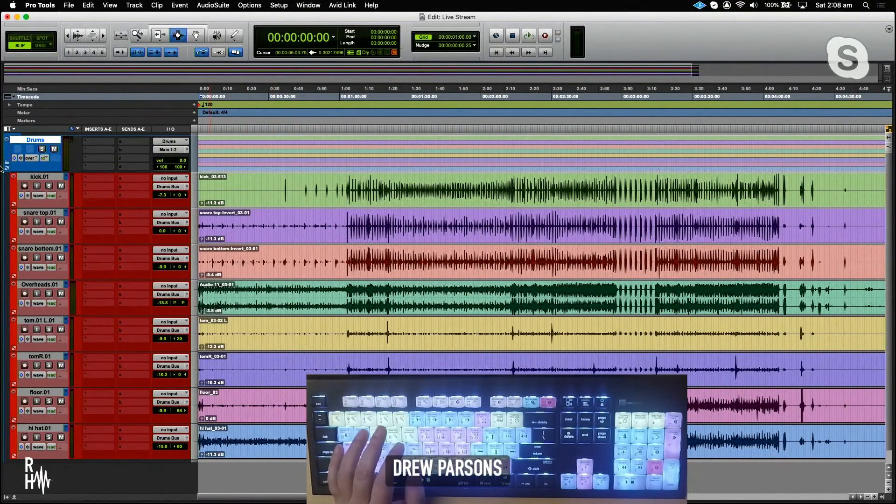
key("shift+f")
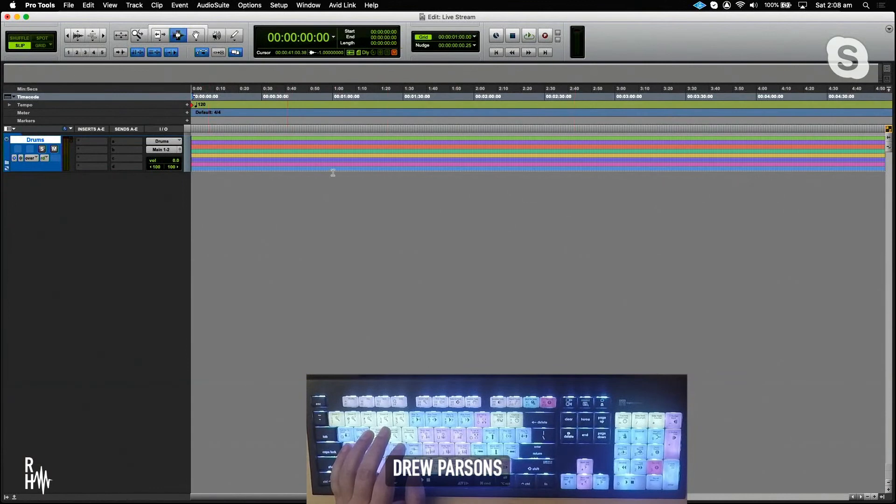
- Expand the Drums folder, select 00:01:02:20 to 00:01:26:09 on the kick.01 track, and clear the selection at its end
left_click(7, 165)
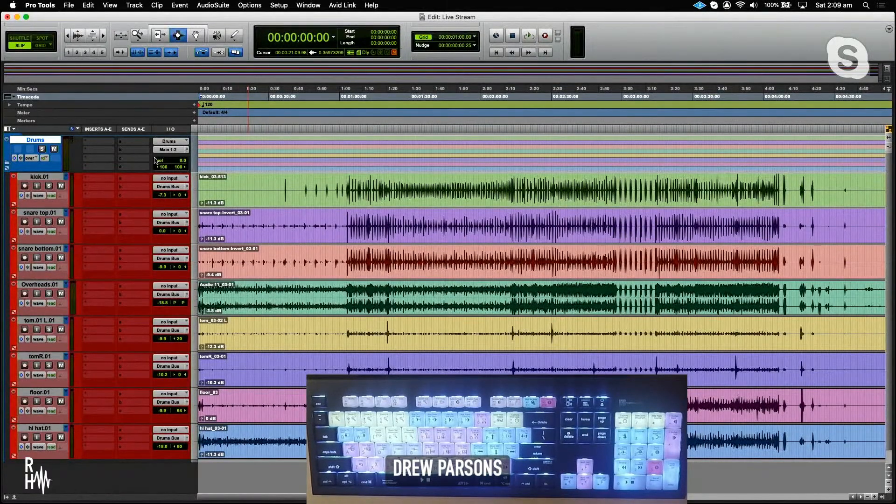
left_click(349, 188)
left_click_drag(348, 188, 402, 195)
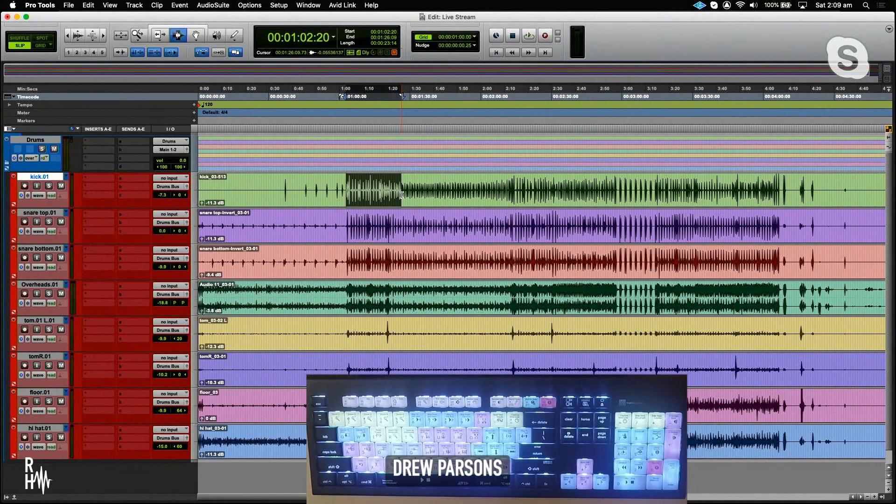
left_click(401, 195)
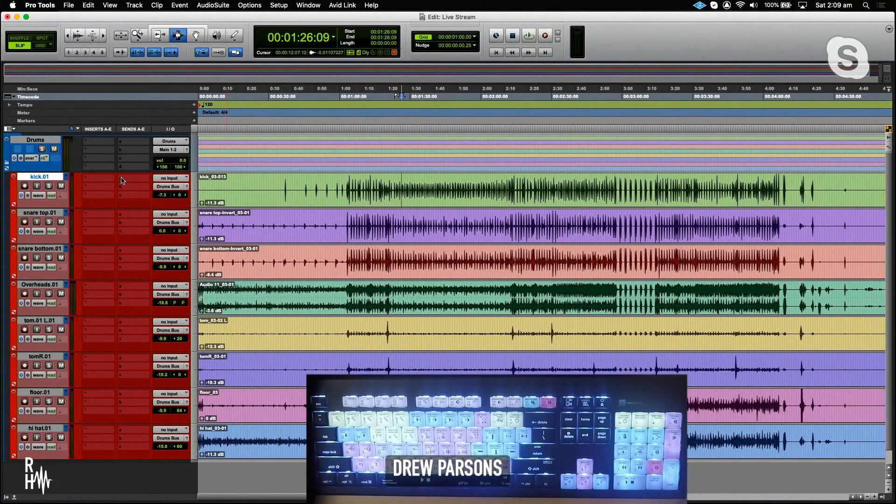
- Browse the plug-in categories available for the kick.01 track's first insert slot, and leave the slot empty
left_click(85, 180)
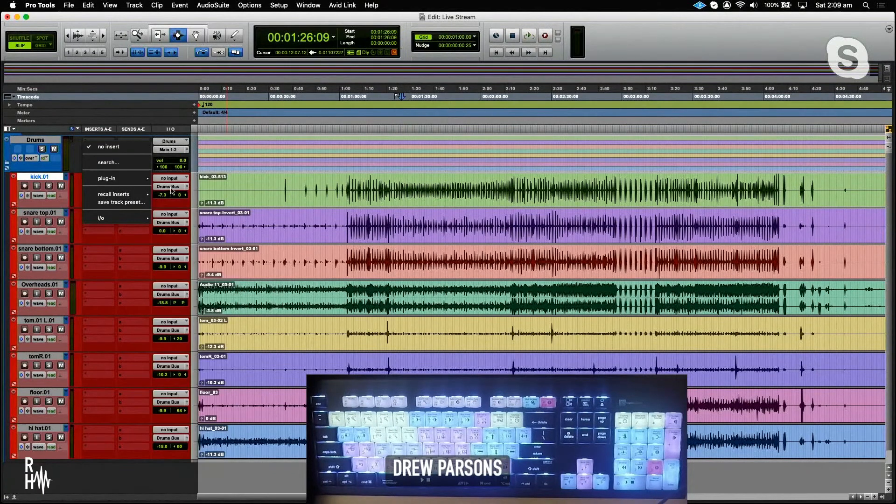
mouse_move(122, 179)
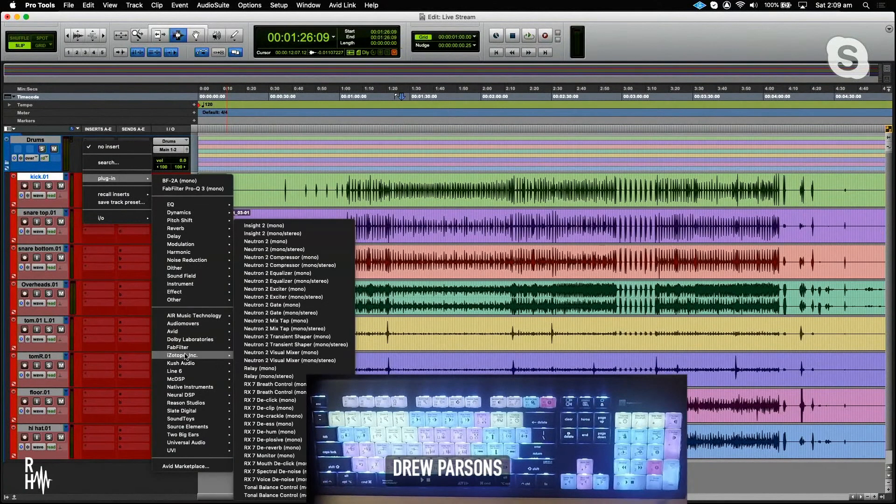
mouse_move(192, 446)
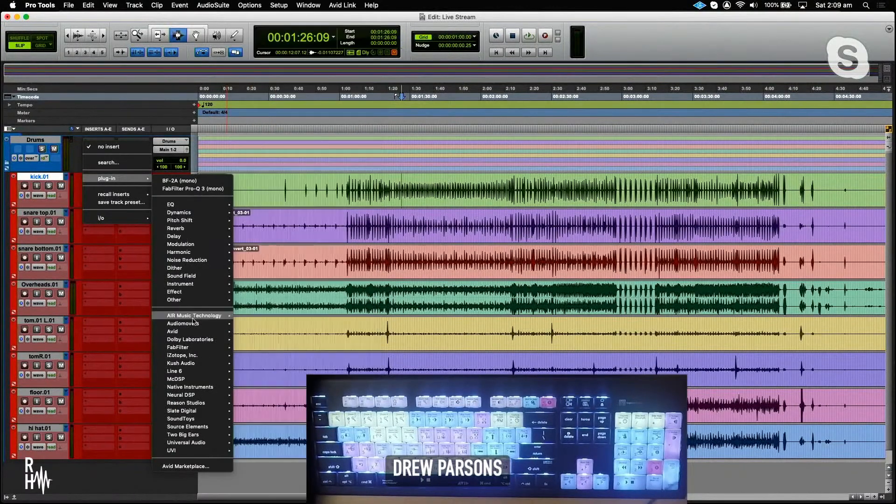
mouse_move(188, 329)
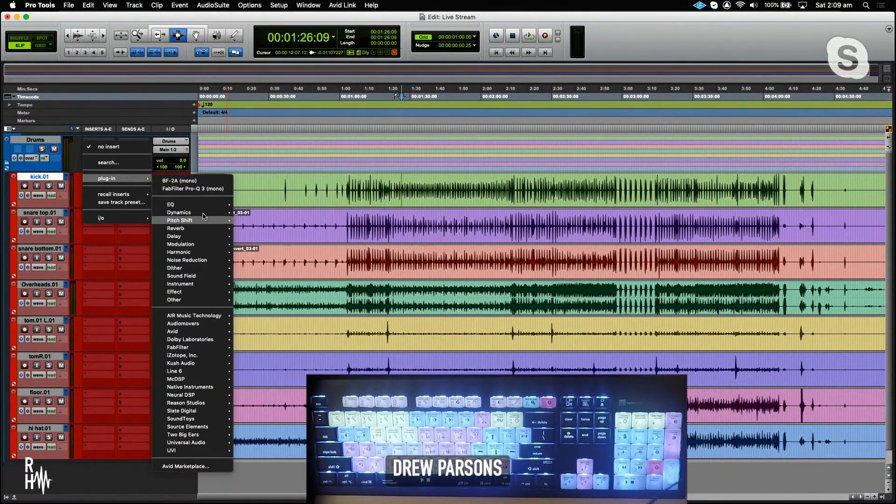
mouse_move(196, 217)
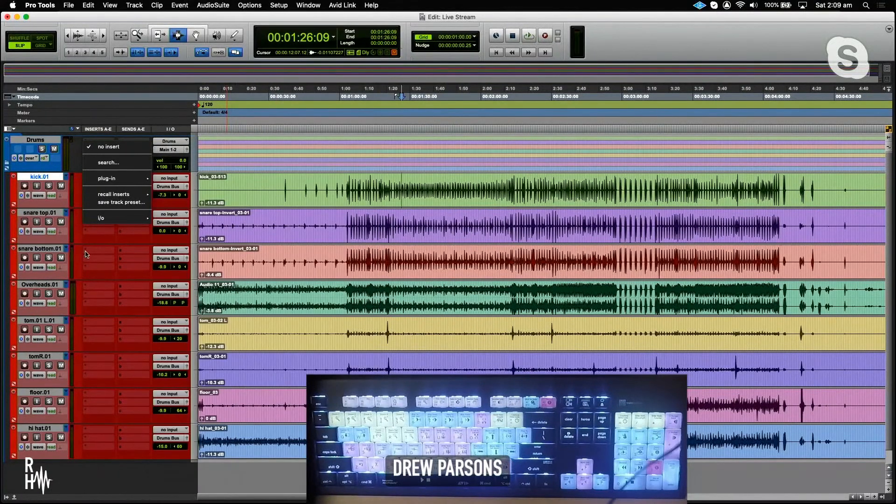
left_click(99, 256)
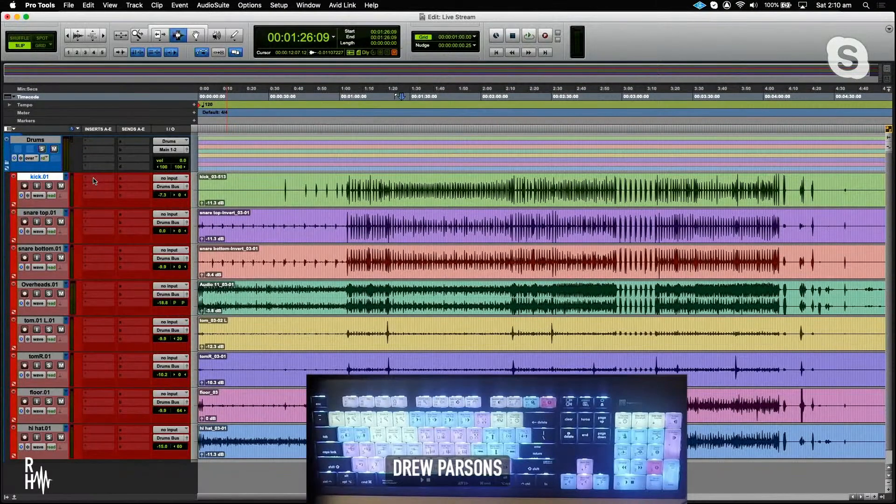
- Insert the Pro Compressor (mono) plug-in in the kick.01 track's first insert slot, and close the plug-in window
left_click(93, 181)
type("e")
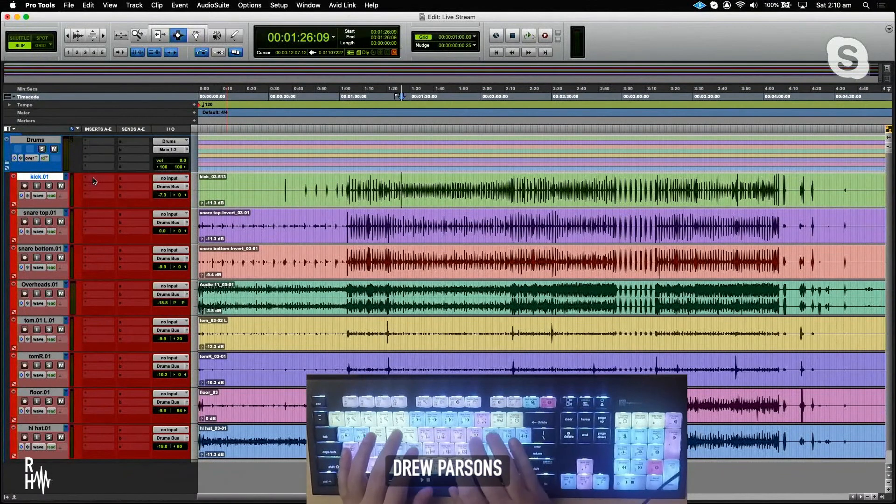
left_click(94, 181)
type("pro compre")
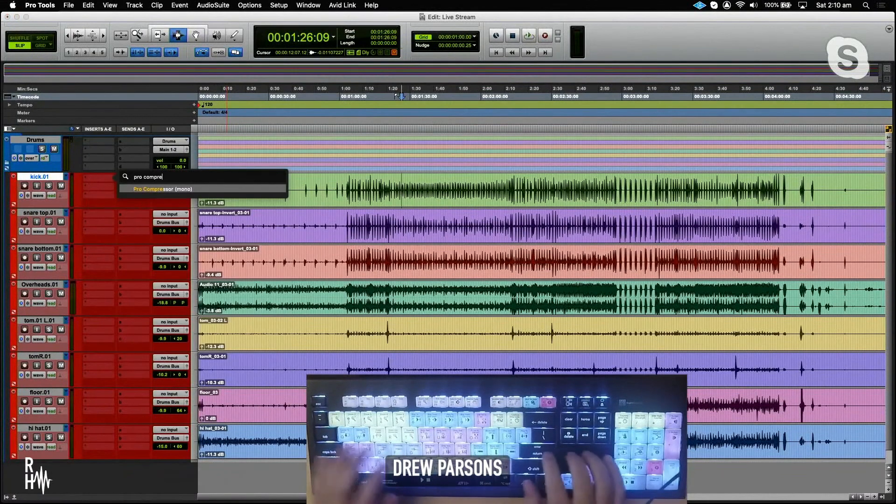
key("Return")
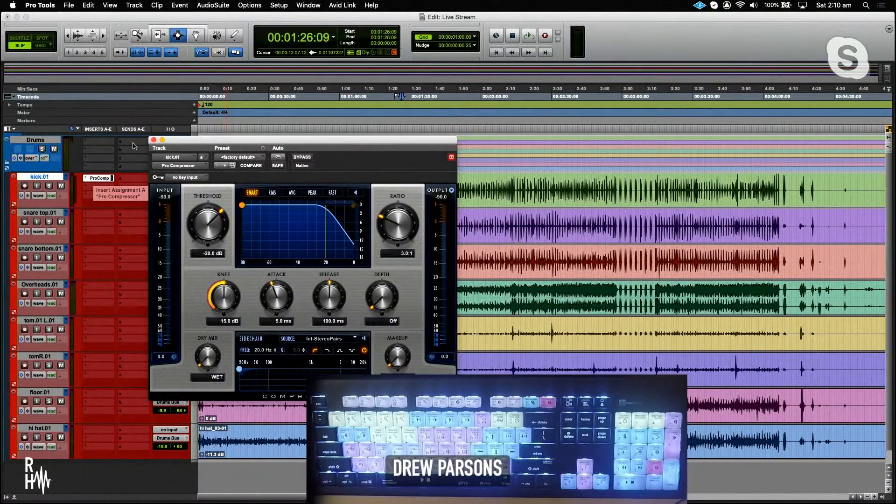
left_click(153, 140)
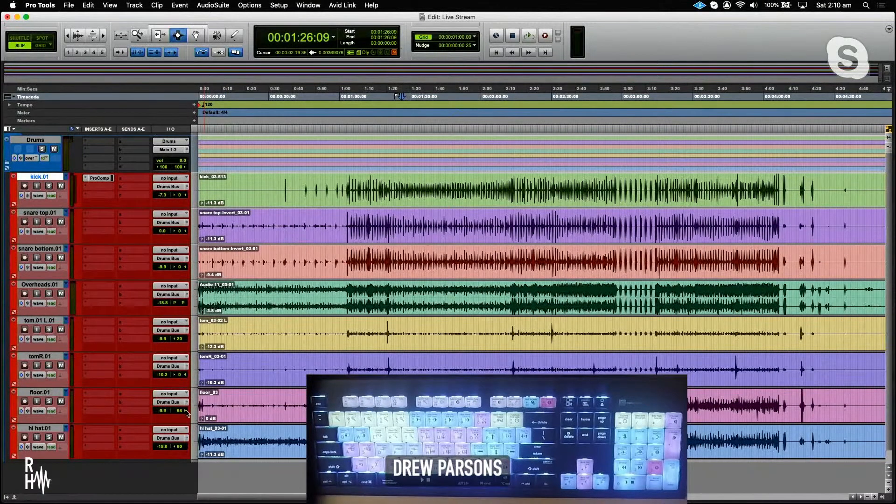
- Route the kick.01 track's output to Main 1-2, and view the available output options
left_click(169, 186)
type("main")
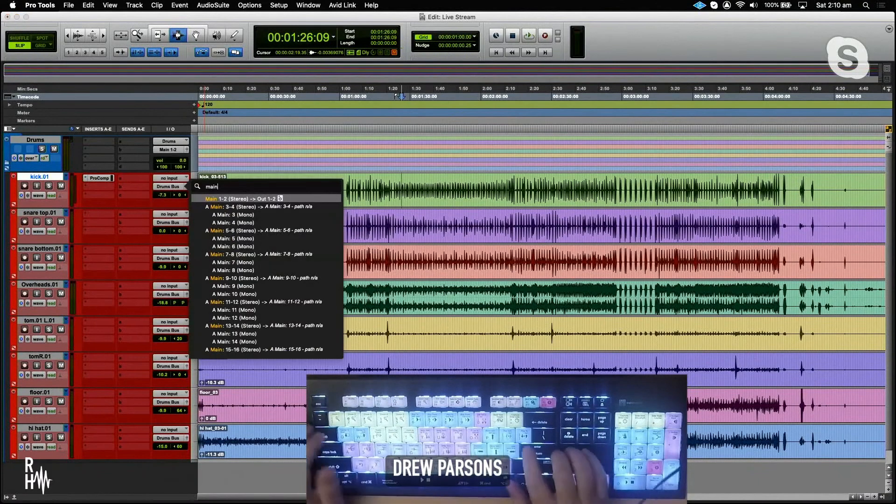
key("Return")
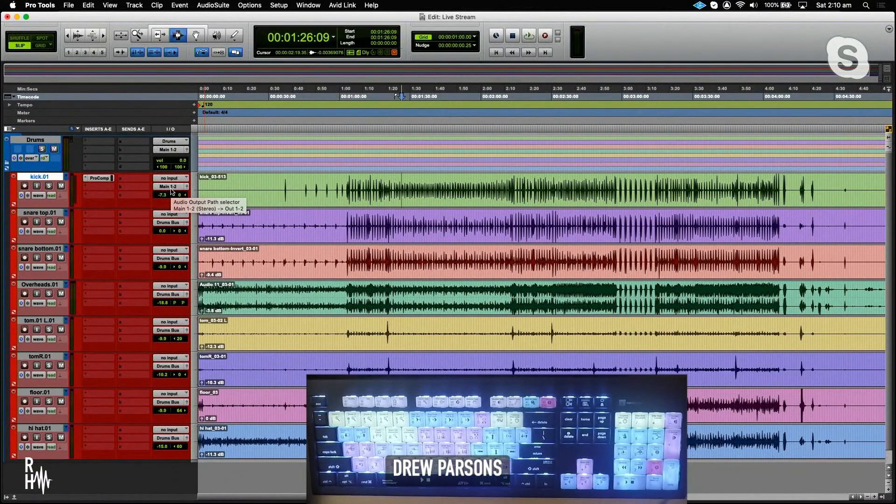
left_click(171, 186)
mouse_move(175, 194)
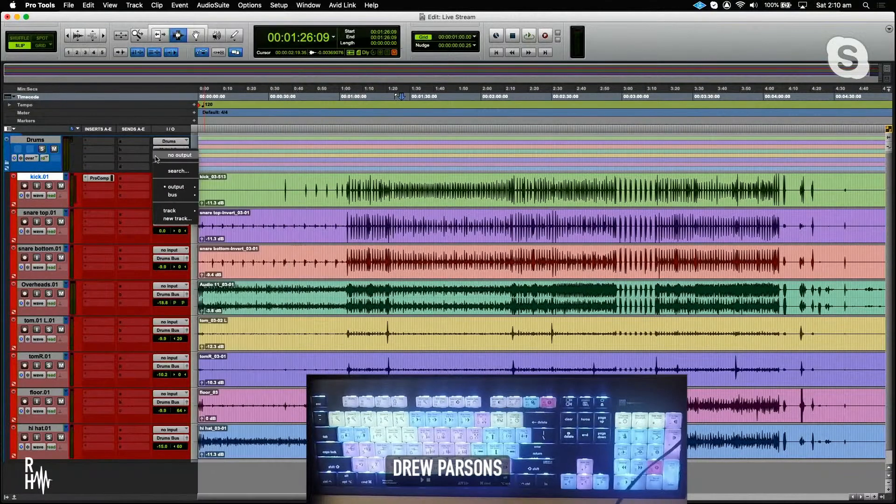
left_click(126, 190)
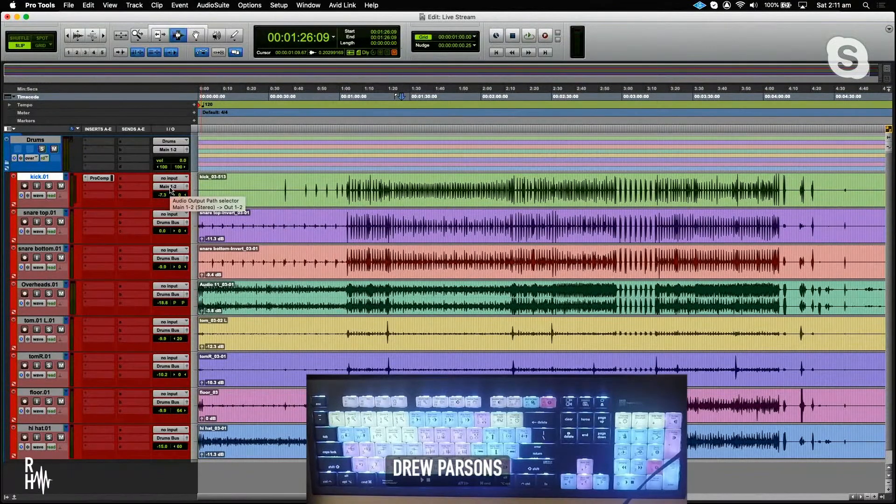
- Route the kick.01 track's output back to Drums Bus (Stereo)
left_click(170, 189)
type("drum")
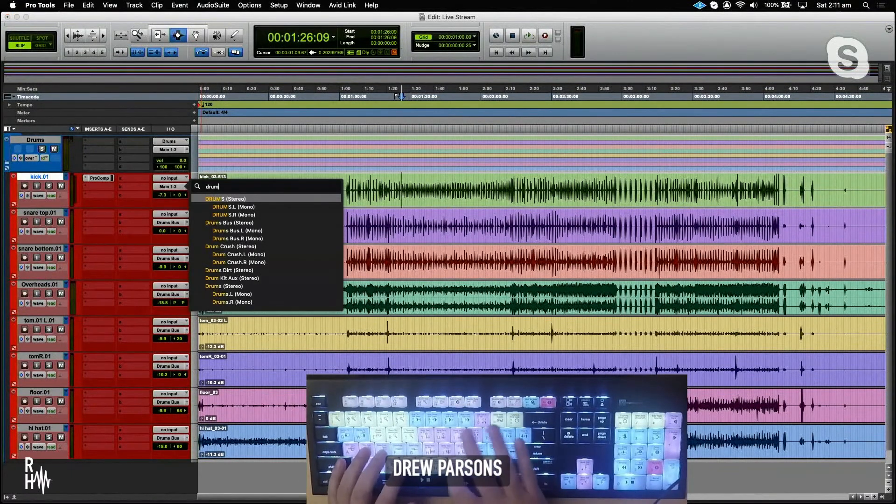
key("Down")
key("Down")
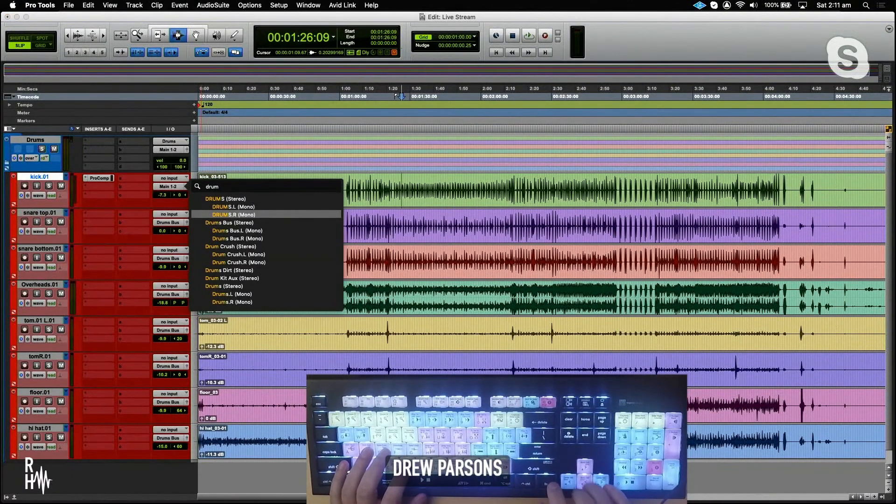
key("Down")
key("Return")
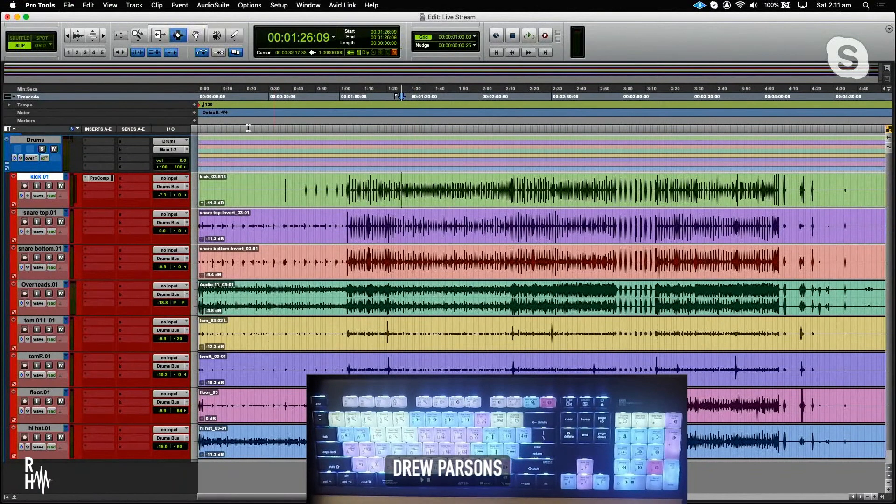
- Collapse the Drums folder and create one new mono audio track below it
left_click(7, 163)
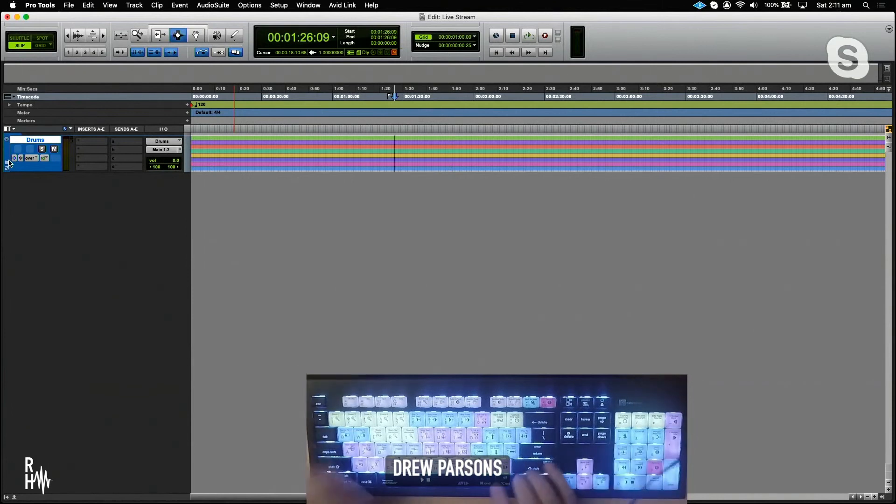
key("super+shift+n")
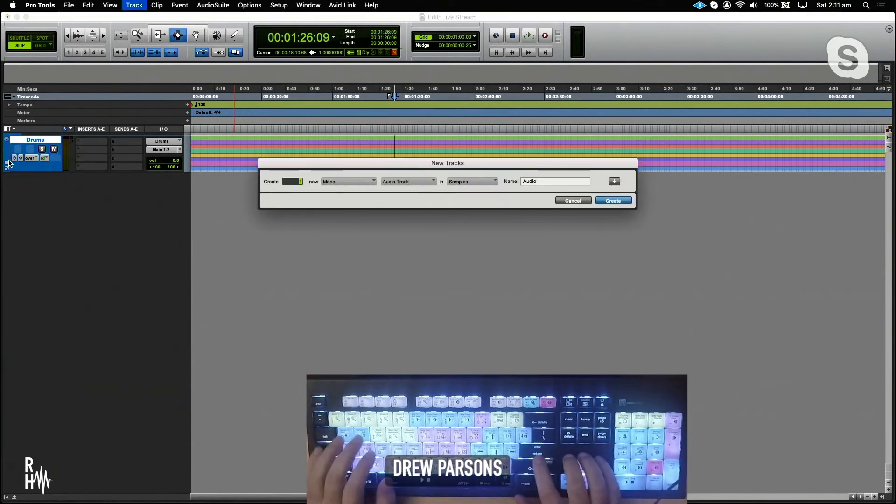
key("Return")
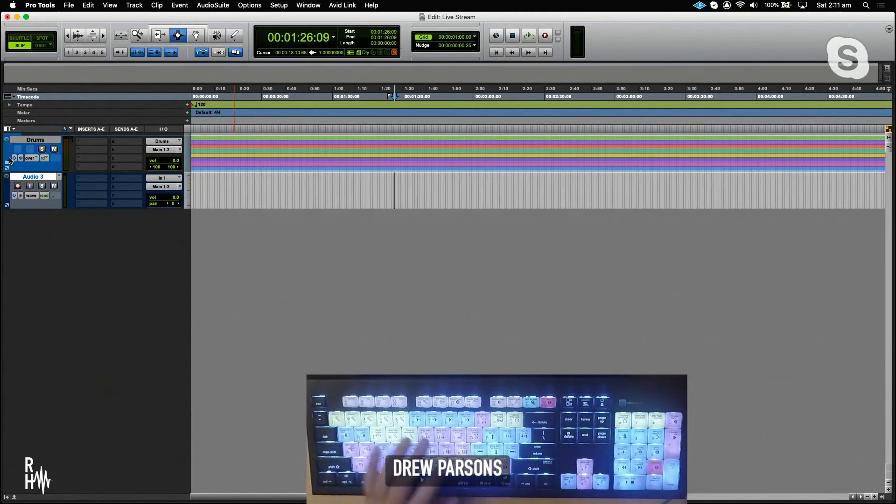
mouse_move(4, 150)
key("super+bracketleft")
key("super+bracketleft")
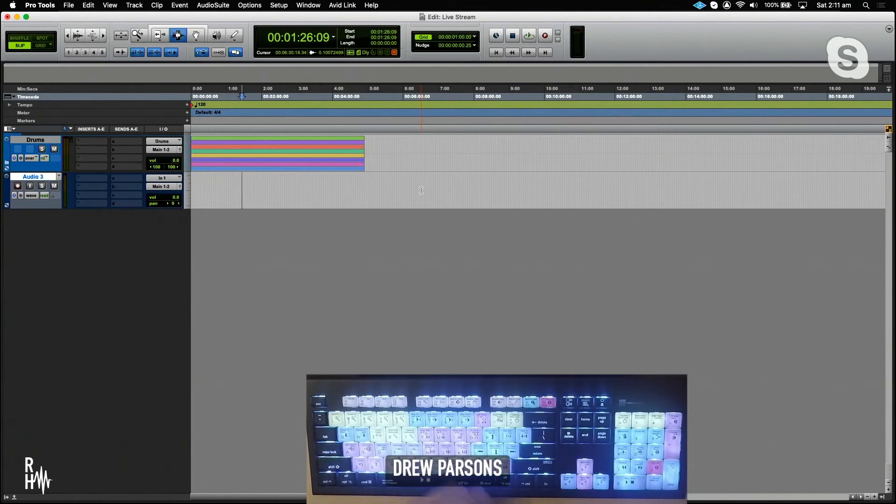
- Rename the new audio track as vocal, and consolidate its empty range from 00:06:12:12 to 00:10:07:22 into a blank clip
double_click(34, 177)
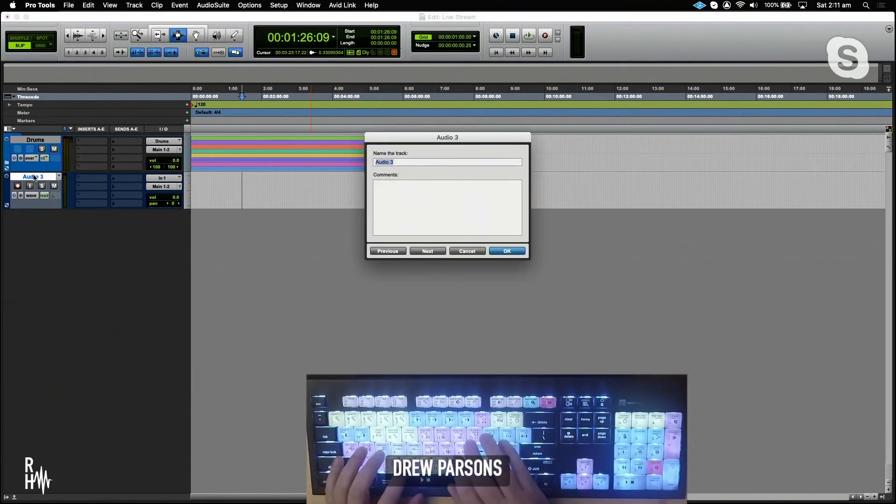
type("vocal")
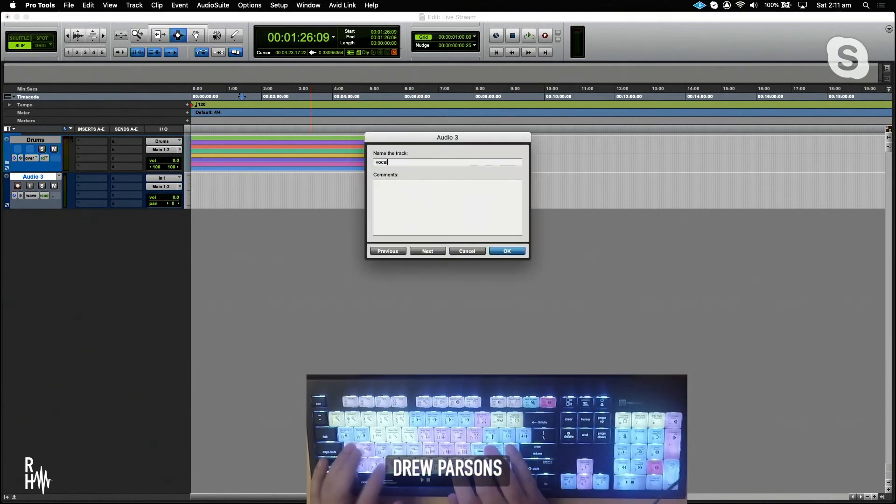
key("Return")
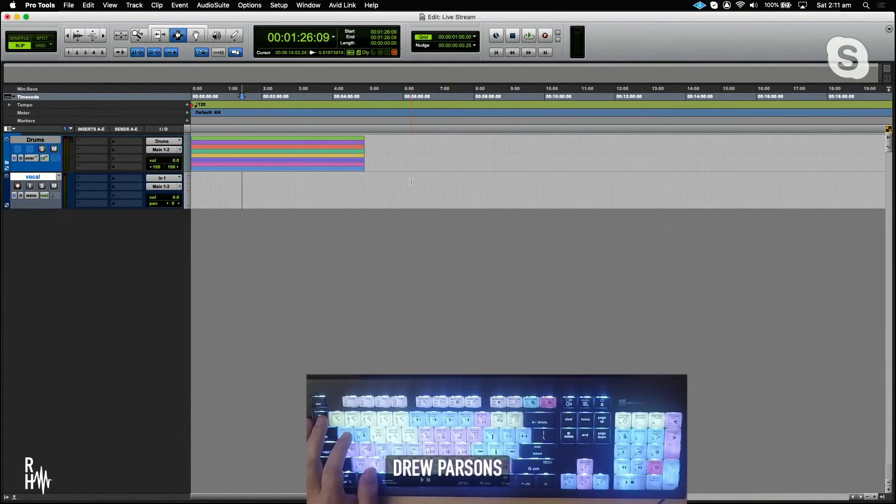
left_click_drag(410, 182, 549, 182)
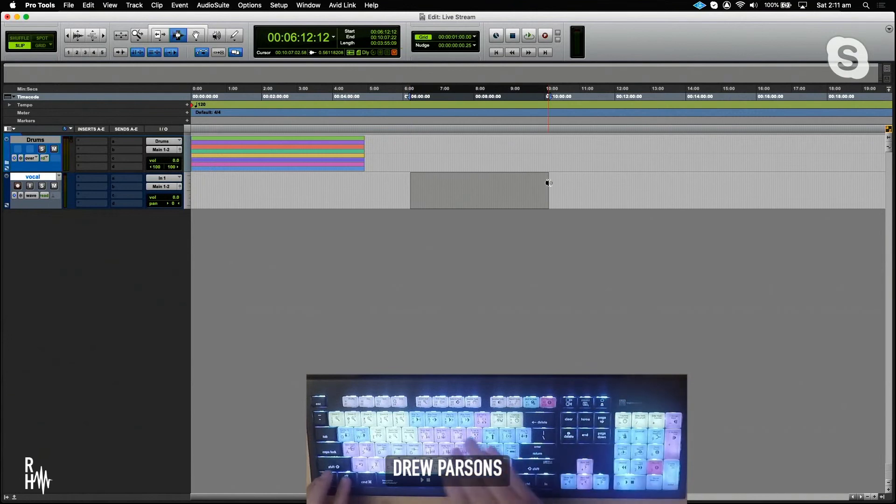
key("alt+shift+3")
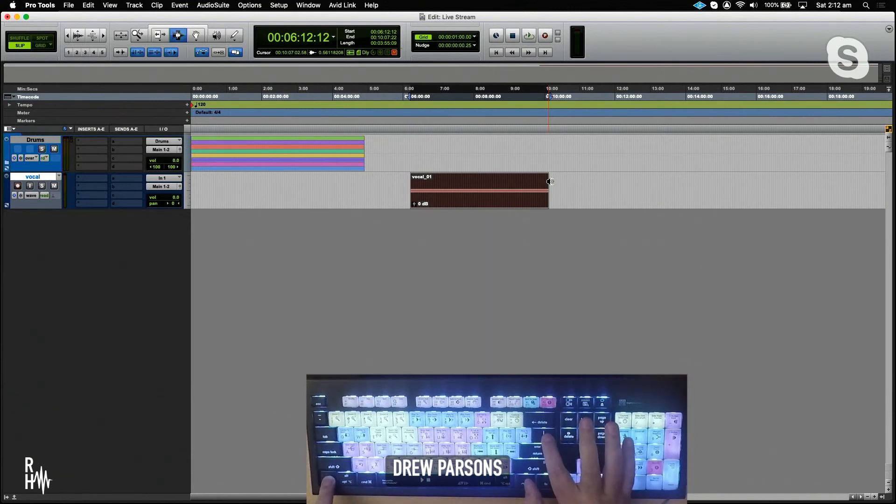
- Create a new playlist named "vocal take 2" on the vocal track, and consolidate the same selected range into a blank clip
key("ctrl+backslash")
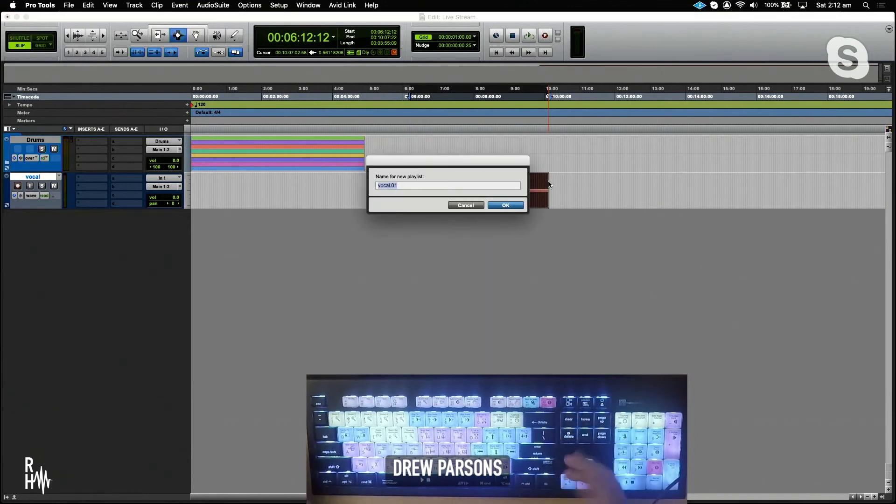
key("BackSpace")
key("BackSpace")
key("BackSpace")
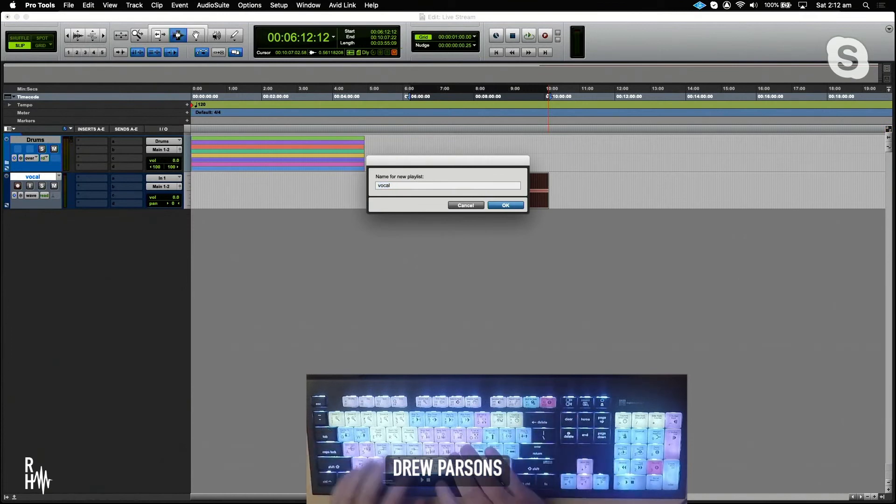
type("tak")
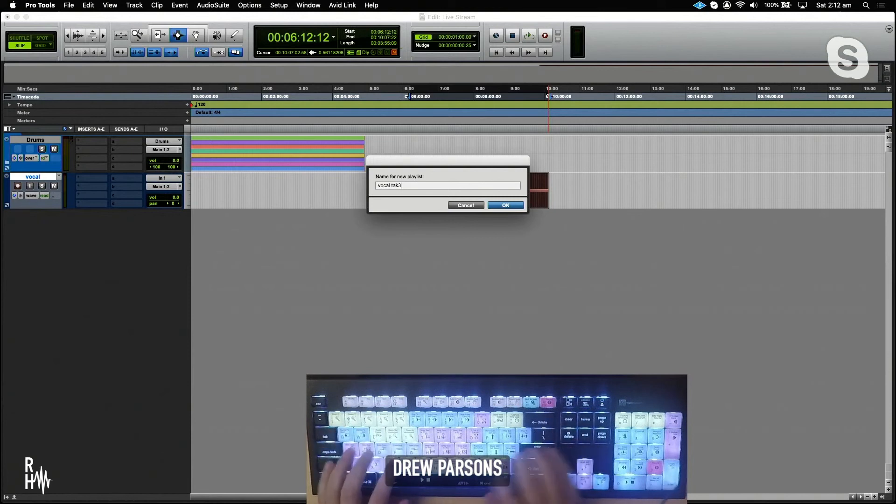
type("e 2")
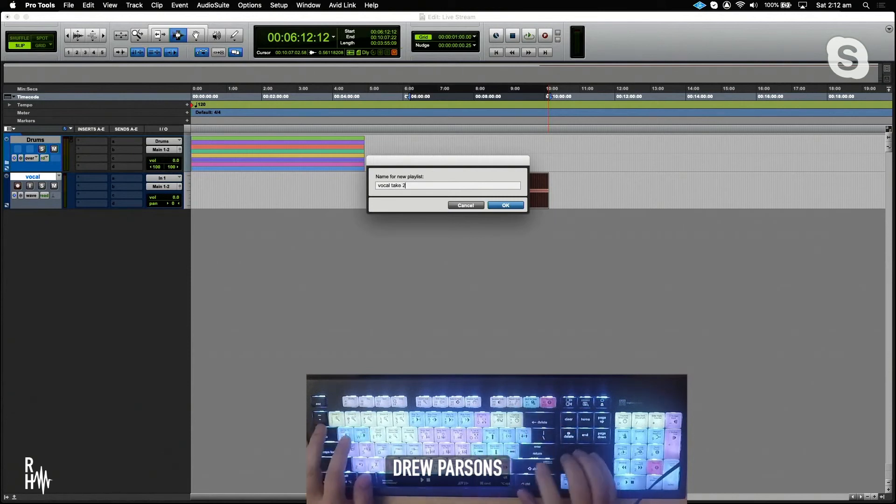
key("Return")
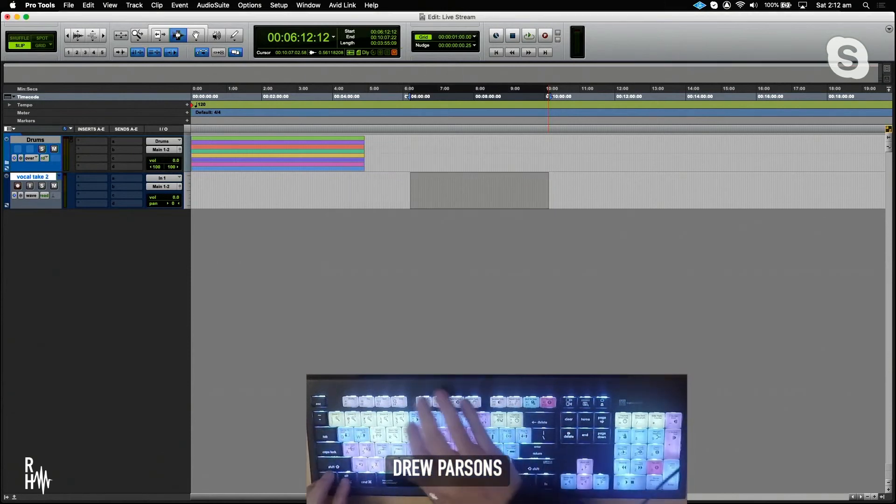
key("alt+shift+3")
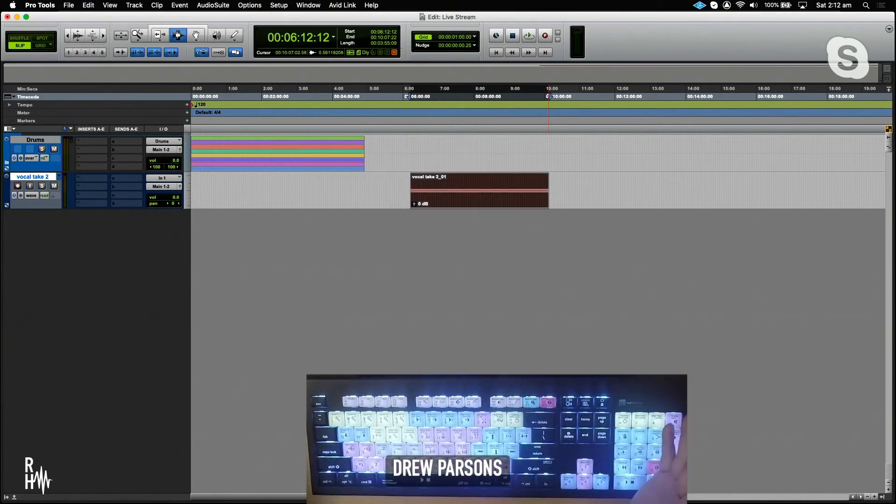
- Create a new playlist named "vocal take 3" on the vocal track and consolidate the selected range into a blank clip
key("ctrl+backslash")
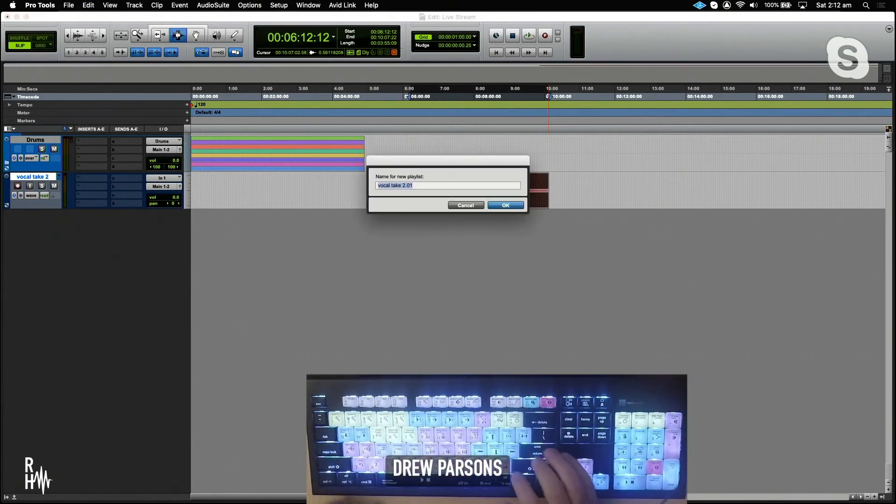
key("BackSpace")
key("BackSpace")
key("BackSpace")
key("BackSpace")
key("BackSpace")
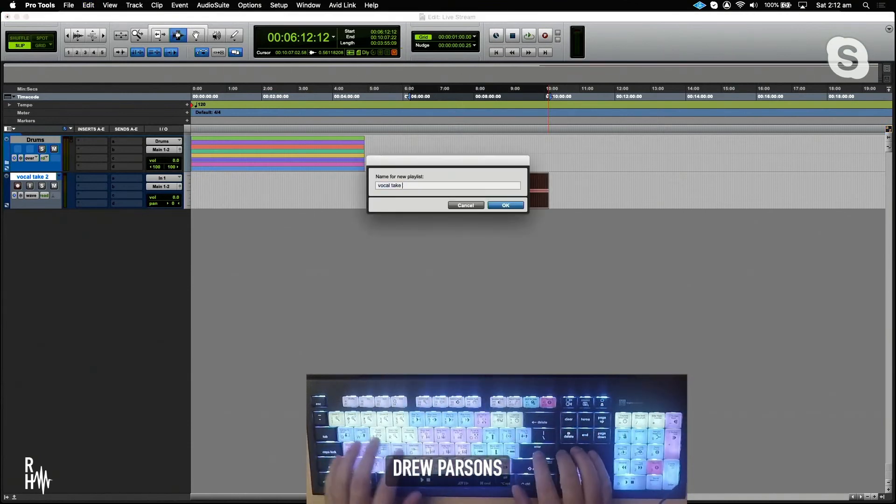
key("Return")
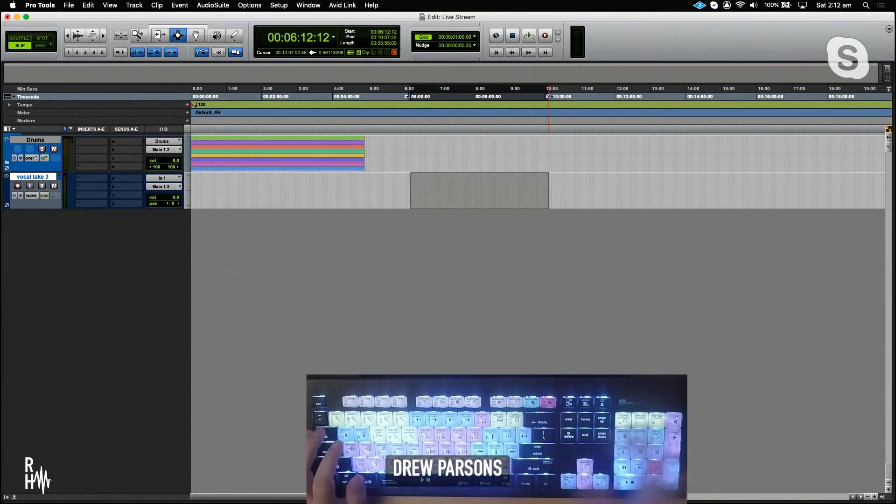
left_click(60, 178)
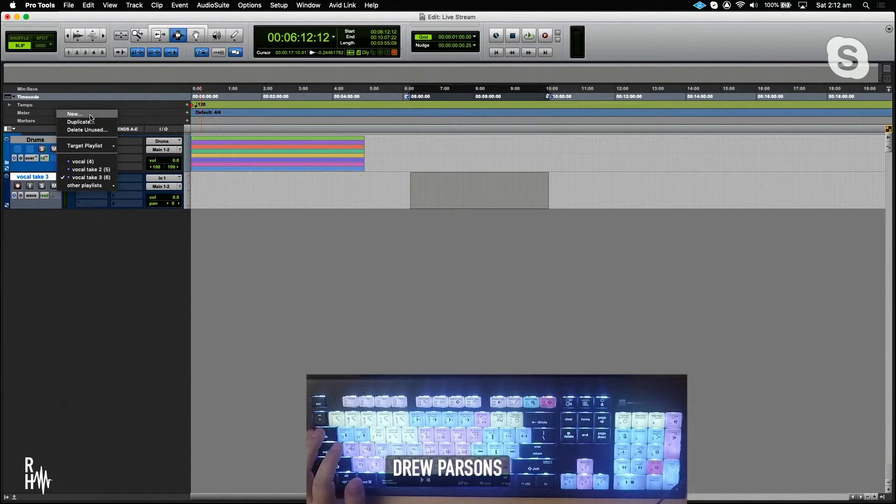
left_click(276, 185)
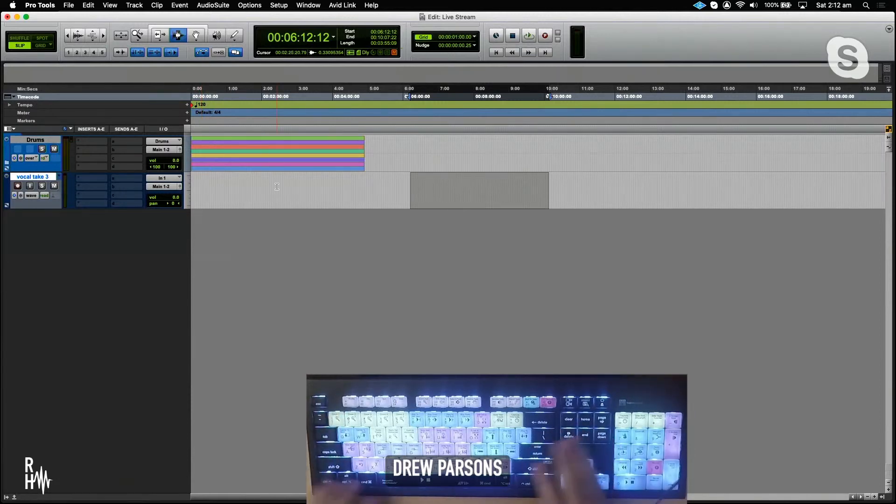
key("alt+shift+3")
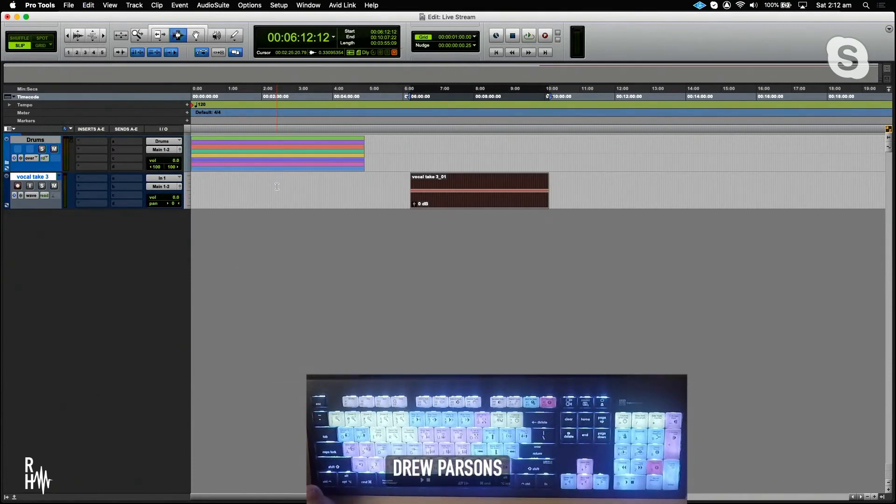
- Add a playlist named "vocal take 4" to the vocal track and consolidate the same selected range into a blank clip
key("ctrl+backslash")
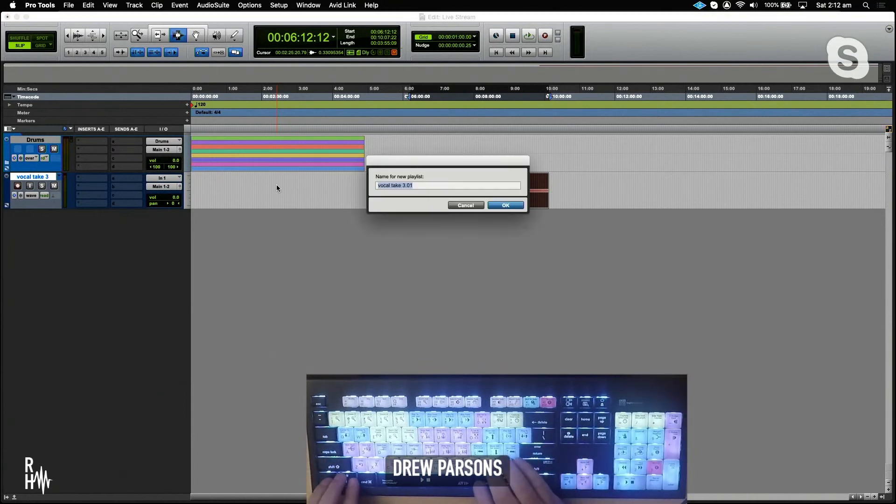
key("Right")
key("BackSpace")
key("BackSpace")
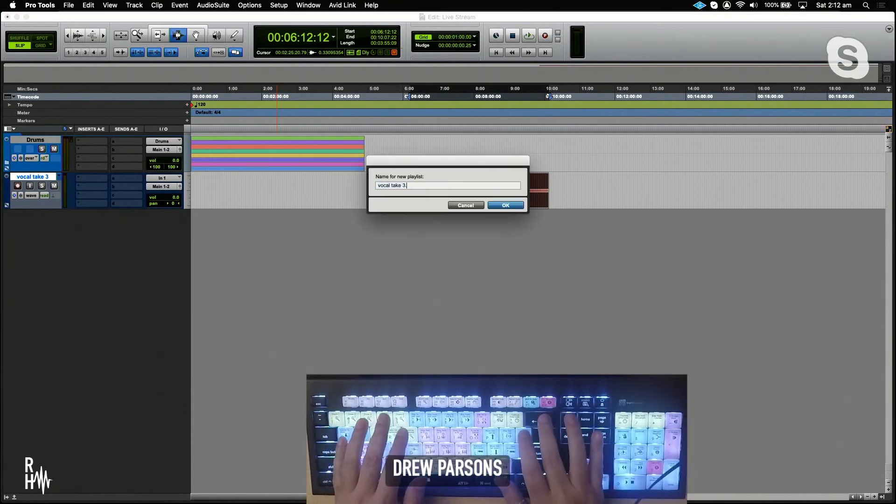
key("BackSpace")
key("BackSpace")
type("4")
key("Return")
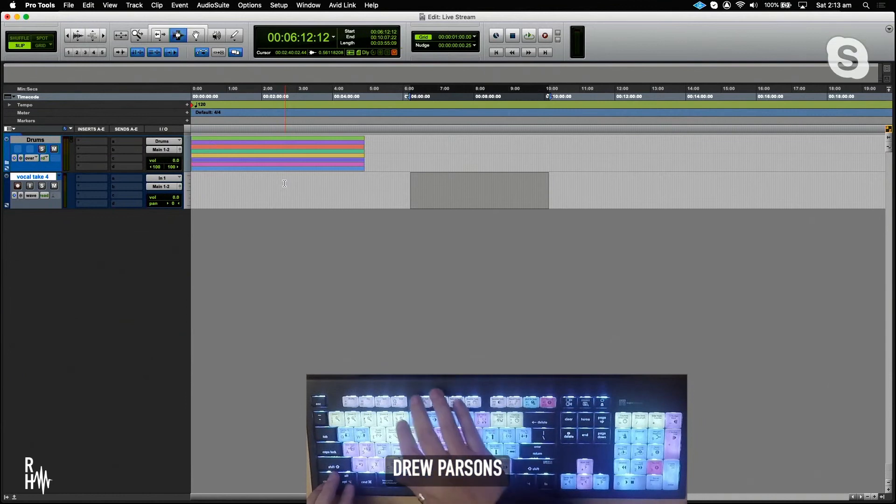
key("alt+shift+3")
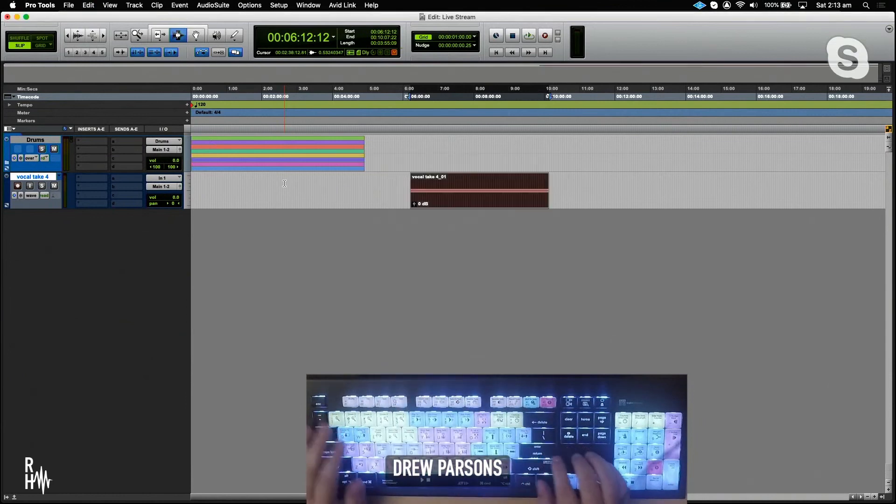
- Add a playlist named "vocal take 5" to the vocal track and consolidate the same selected range into a blank clip
key("ctrl+backslash")
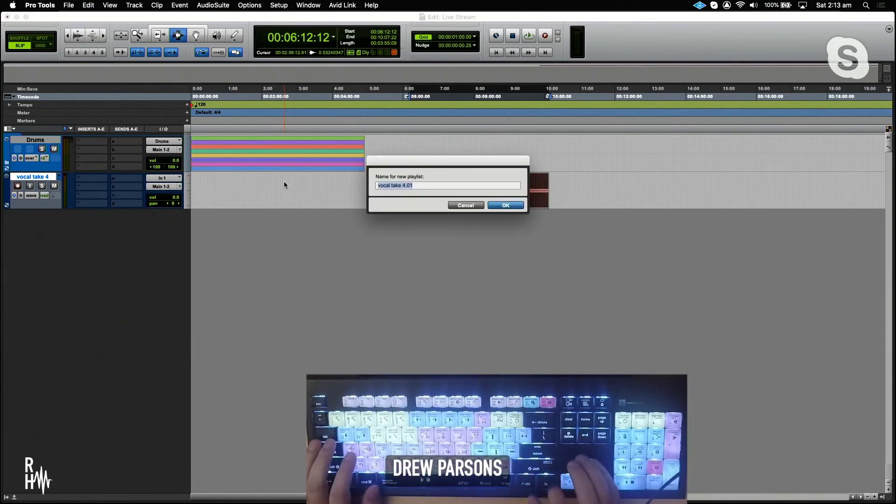
key("Right")
key("BackSpace")
key("BackSpace")
key("BackSpace")
key("BackSpace")
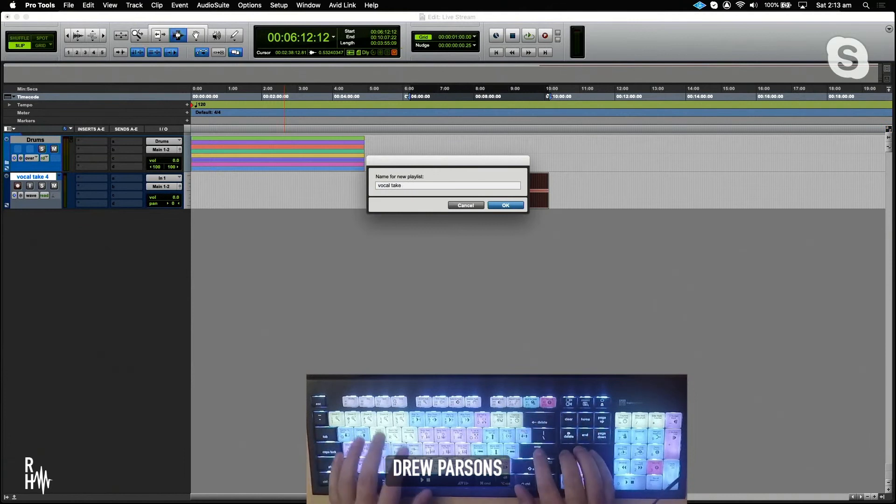
type("5")
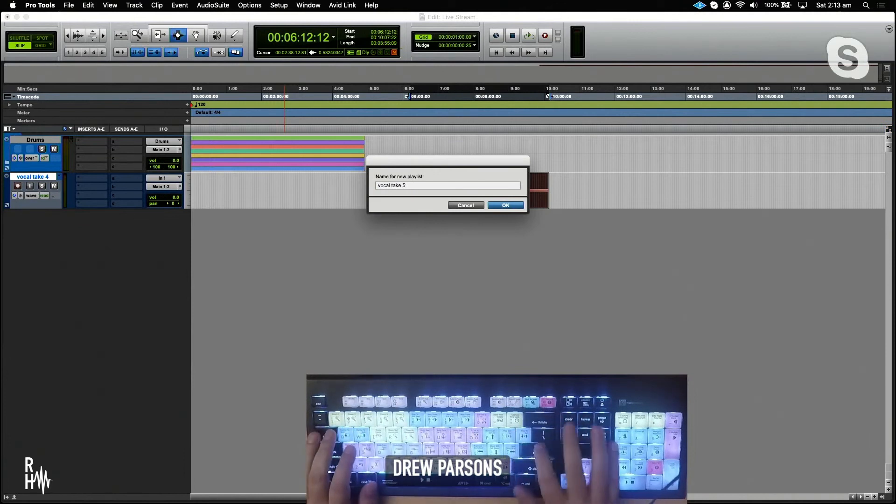
key("Return")
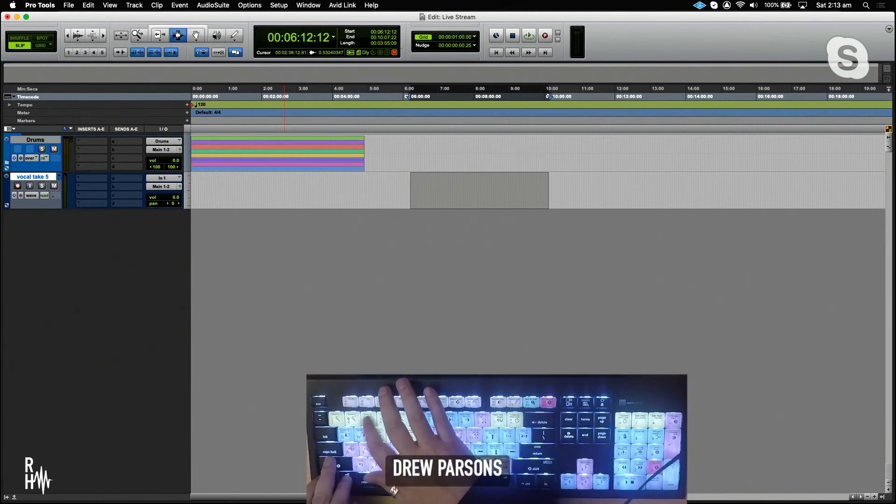
key("alt+shift+3")
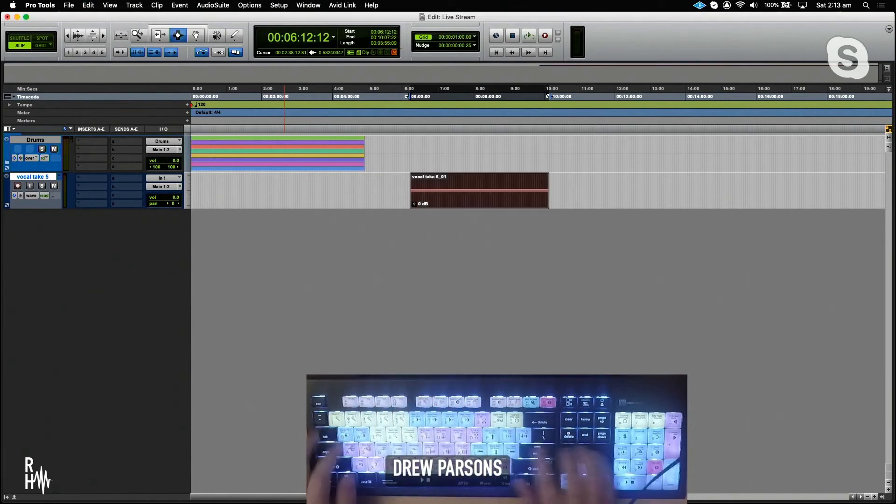
- Switch the vocal track's playlist from vocal take 5 to vocal and on to vocal take 2, and play it briefly
left_click(59, 177)
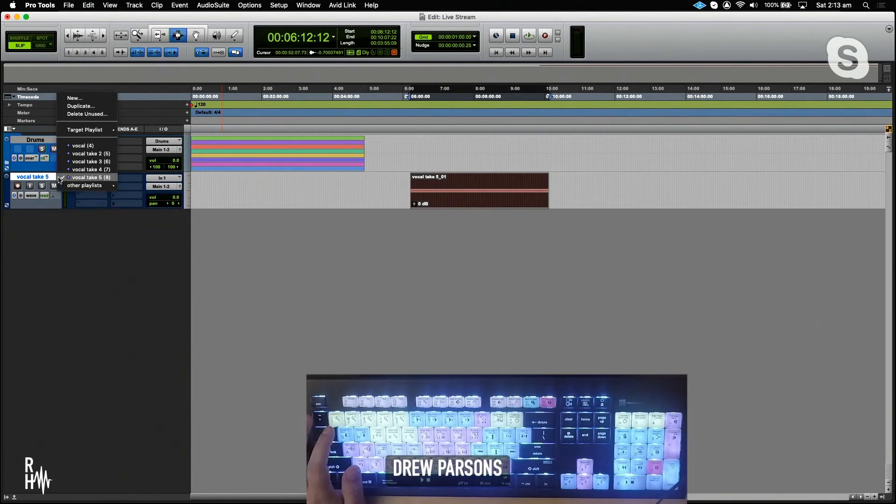
left_click(75, 146)
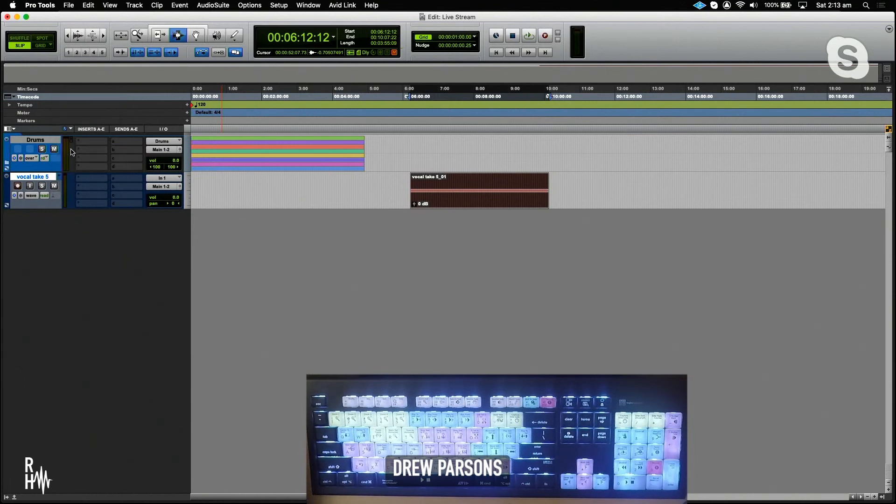
left_click(59, 180)
left_click(65, 190)
key("space")
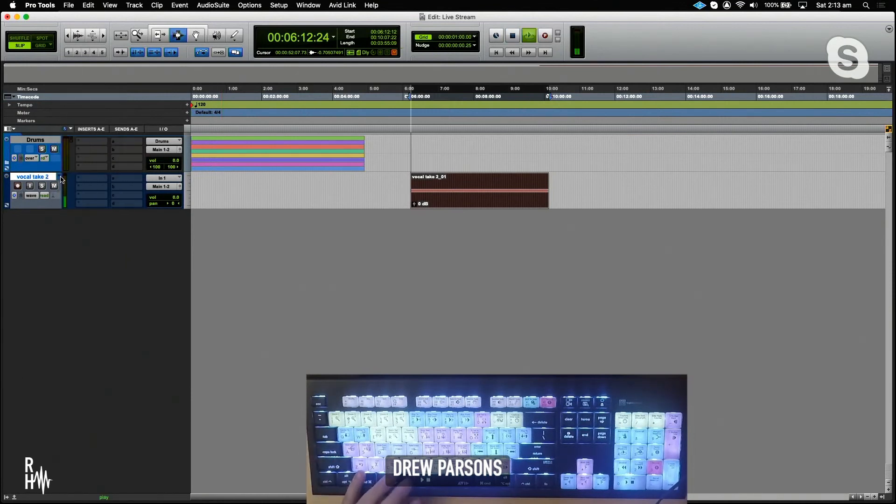
key("space")
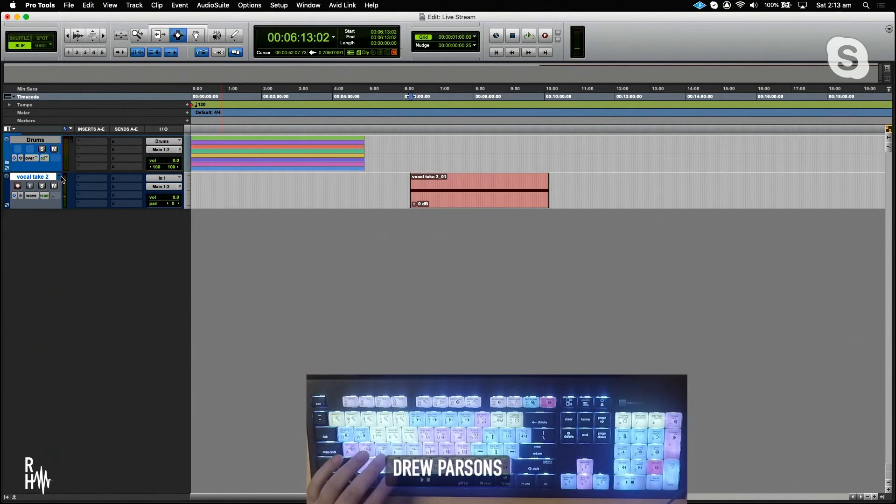
- Switch the vocal track through the vocal take 3, vocal take 4 and vocal take 5 playlists, and return to the vocal playlist
left_click(61, 179)
left_click(66, 188)
left_click(59, 178)
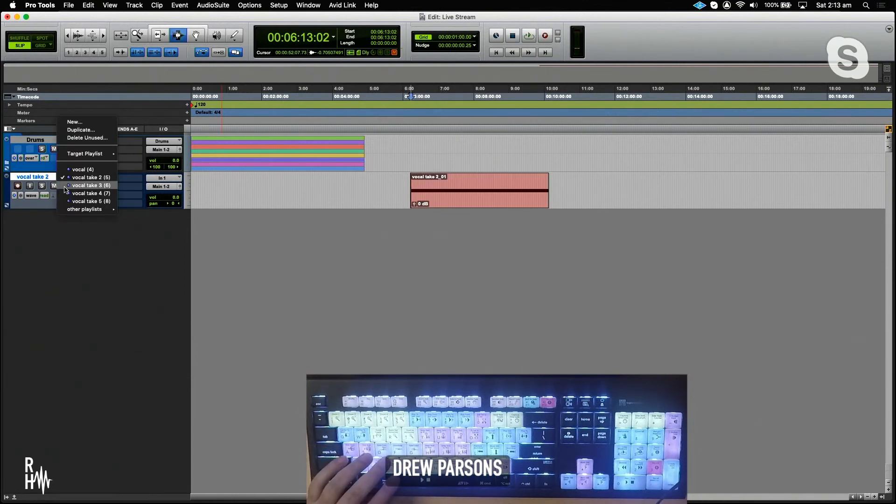
left_click(63, 186)
left_click(60, 180)
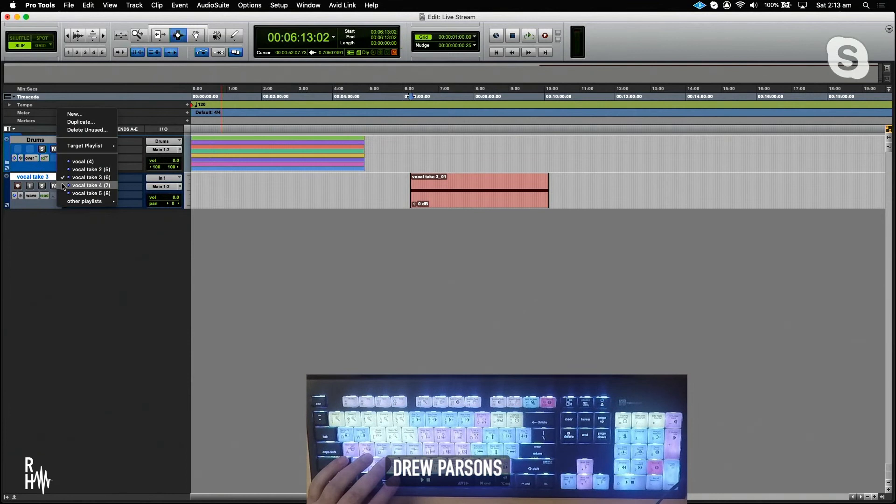
left_click(63, 185)
left_click(61, 180)
left_click(62, 185)
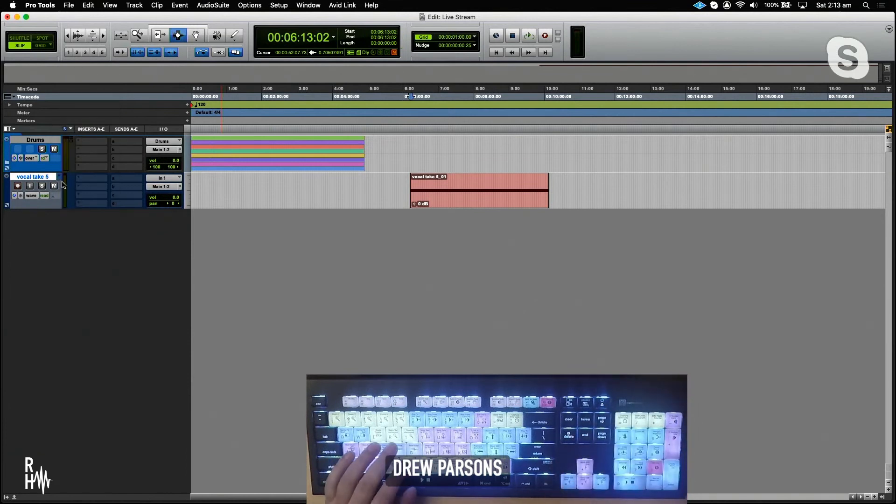
left_click(60, 180)
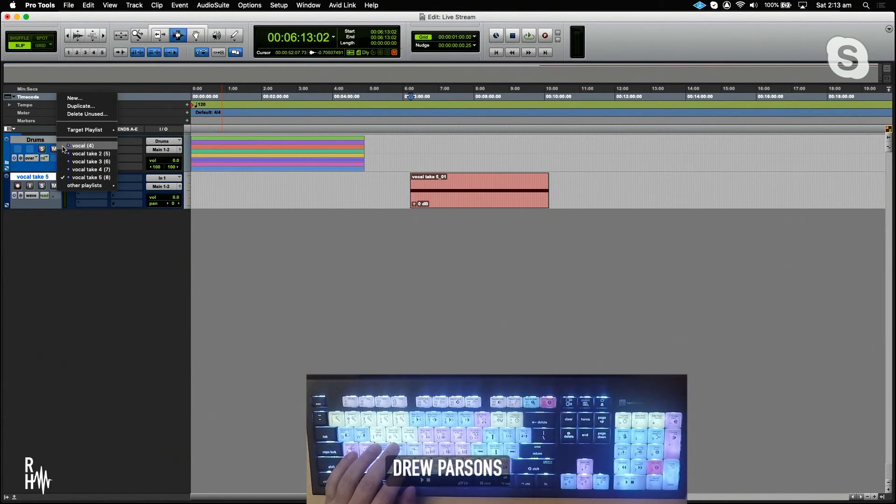
left_click(64, 149)
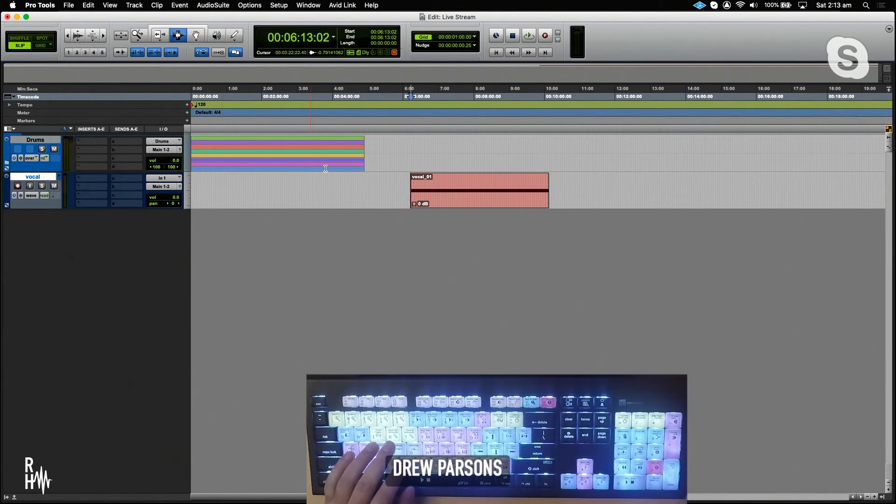
- Place the edit cursor at 00:08:01:02 in the vocal clip and cycle through the track's playlists back to vocal
left_click(475, 184)
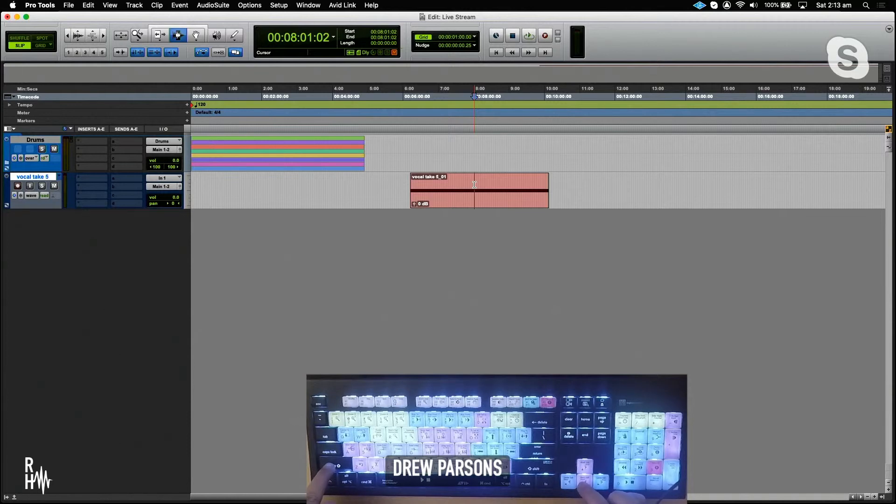
key("super+z")
key("super+z")
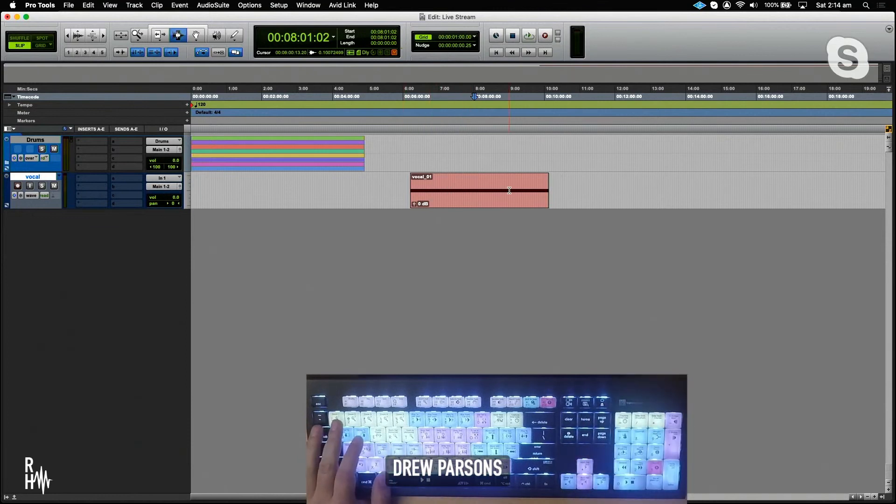
- Select 00:06:42:15 to 00:06:56:02 in the vocal clip and swap an alternate take into that range
left_click(428, 188)
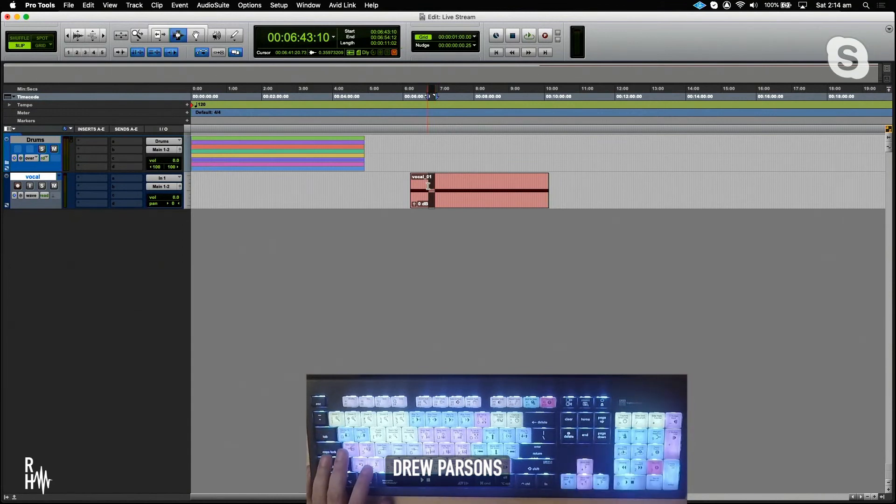
left_click_drag(428, 186, 436, 187)
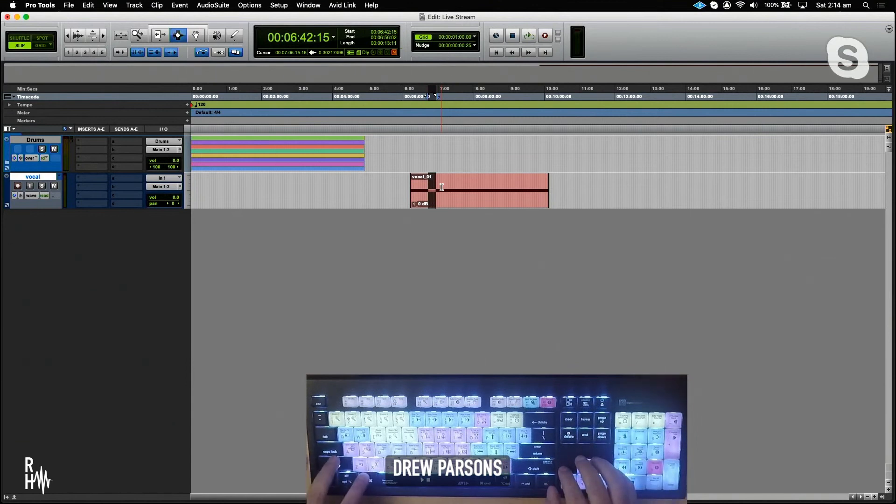
key("super+e")
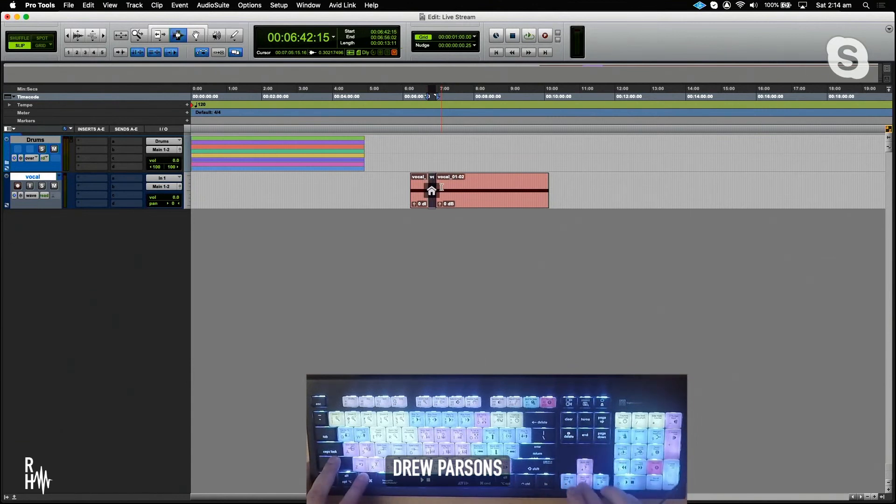
key("super+z")
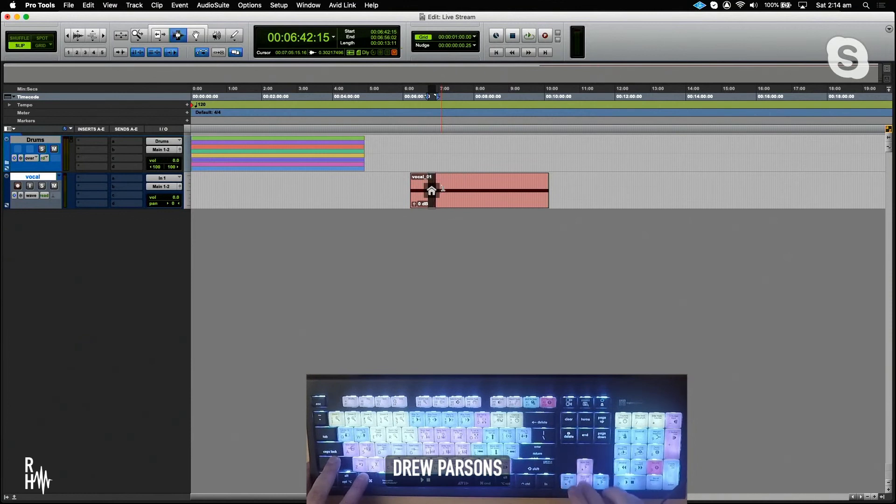
key("super+e")
key("super+z")
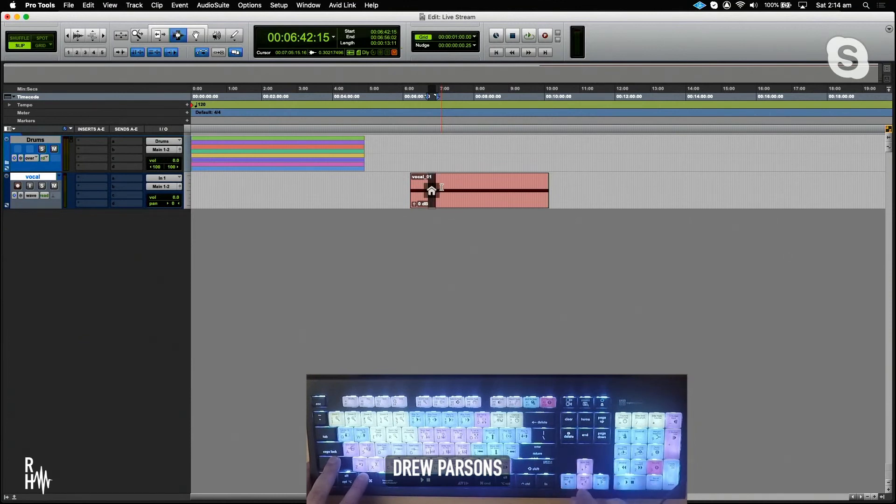
key("super+e")
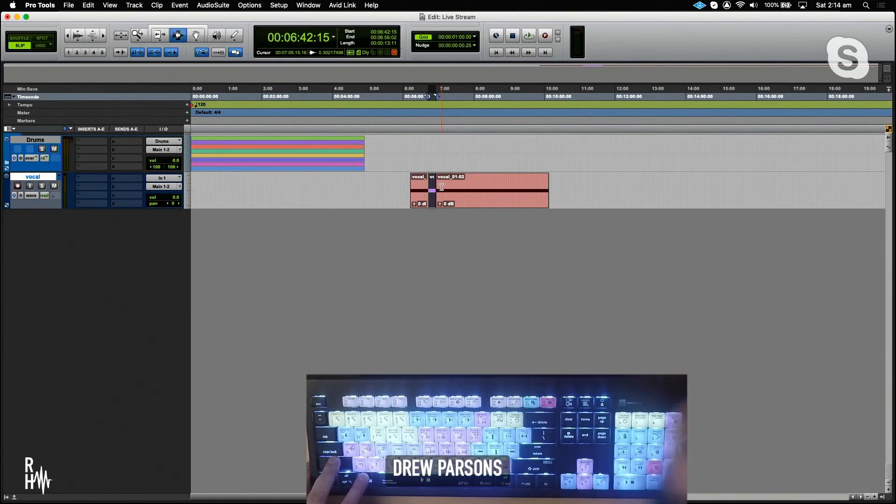
- Swap alternate takes into more ranges of the vocal clip, including 00:07:11:23 to 00:07:20:16 and 00:08:06:15 to 00:08:38:08
left_click_drag(445, 189, 450, 189)
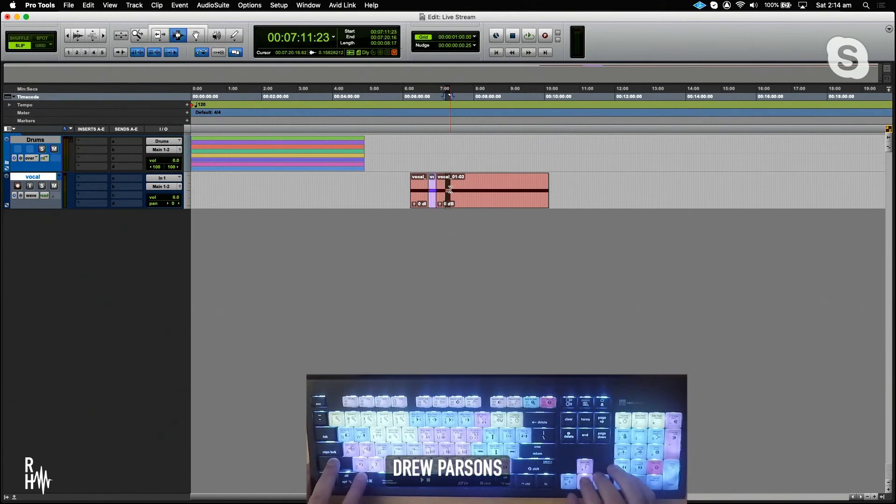
key("super+e")
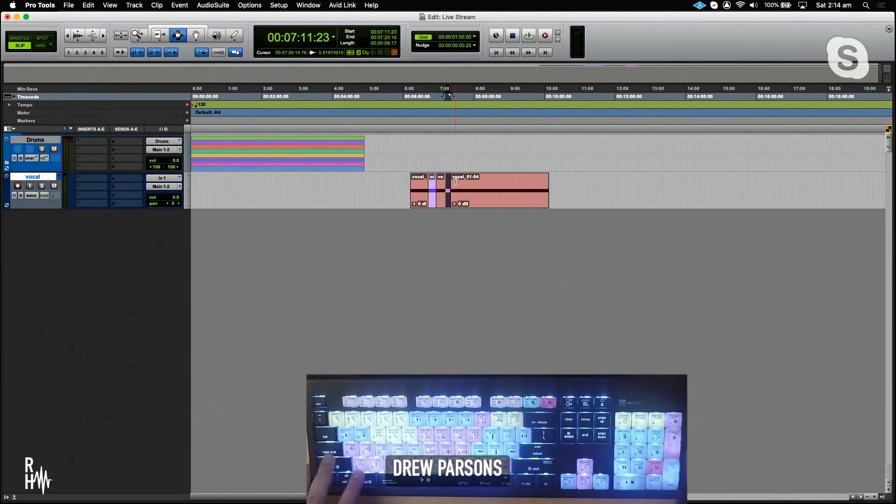
left_click_drag(459, 191, 497, 198)
key("super+e")
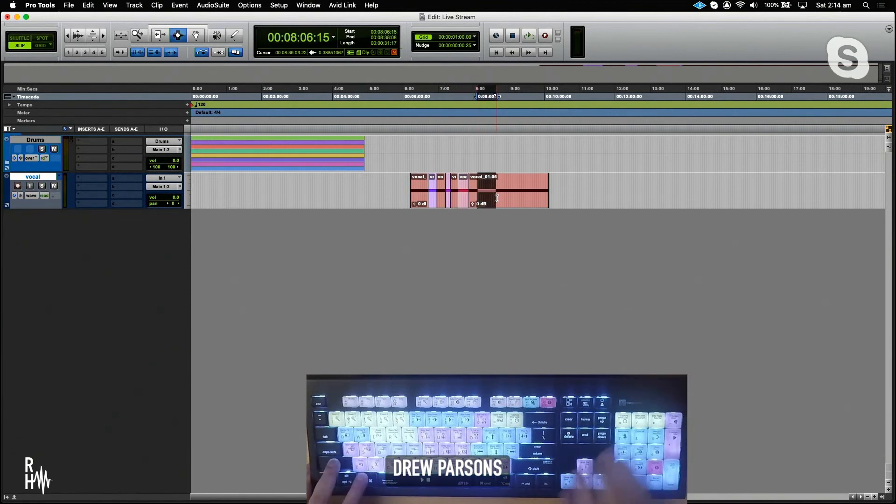
key("super+e")
left_click(503, 196)
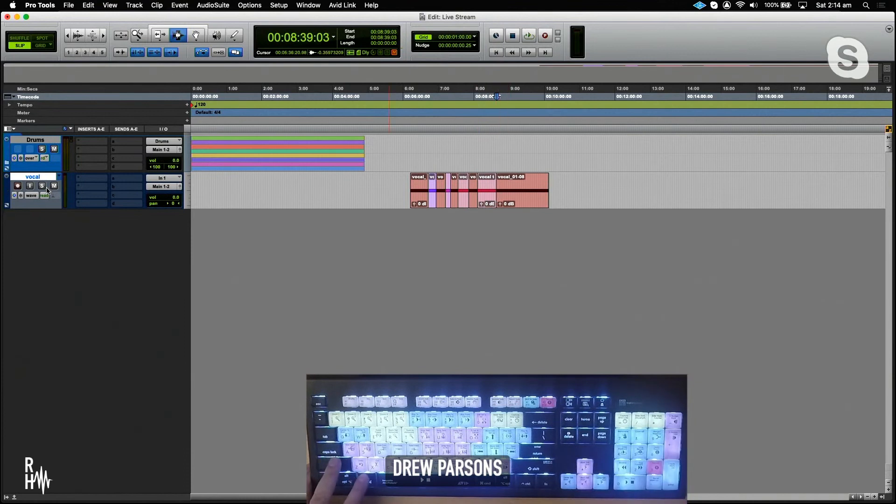
- Change the vocal track's view to playlists
left_click(59, 177)
left_click(29, 188)
left_click(30, 196)
left_click(47, 176)
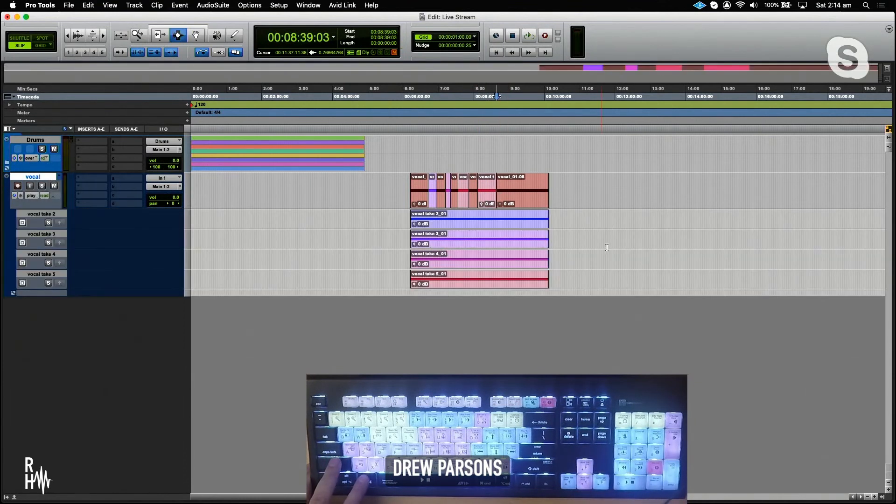
- Copy 00:09:01:08 to 00:09:18:18 of vocal take 2 and 00:09:24:07 to 00:09:46:12 of vocal take 3 into the main vocal playlist
left_click_drag(520, 220, 510, 220)
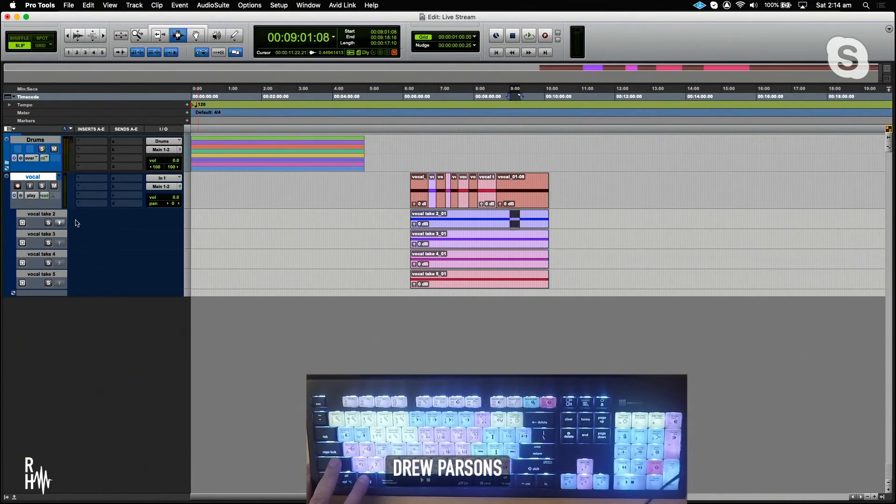
left_click(61, 223)
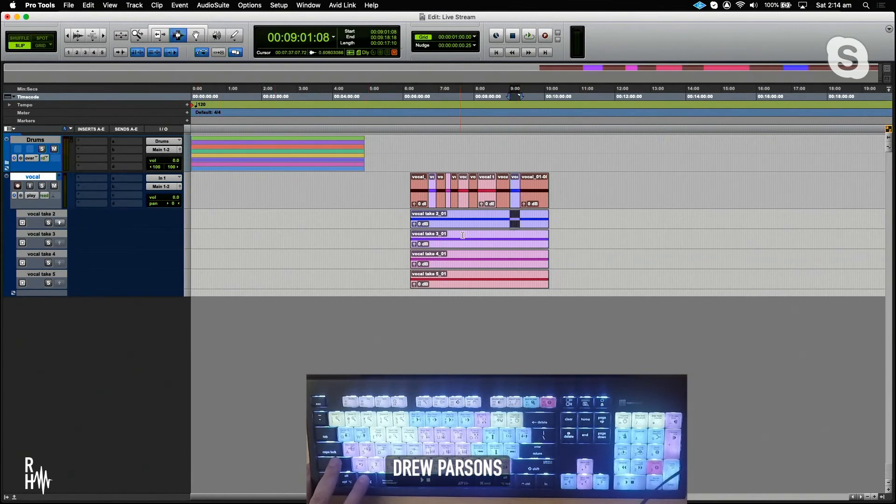
left_click_drag(523, 240, 536, 239)
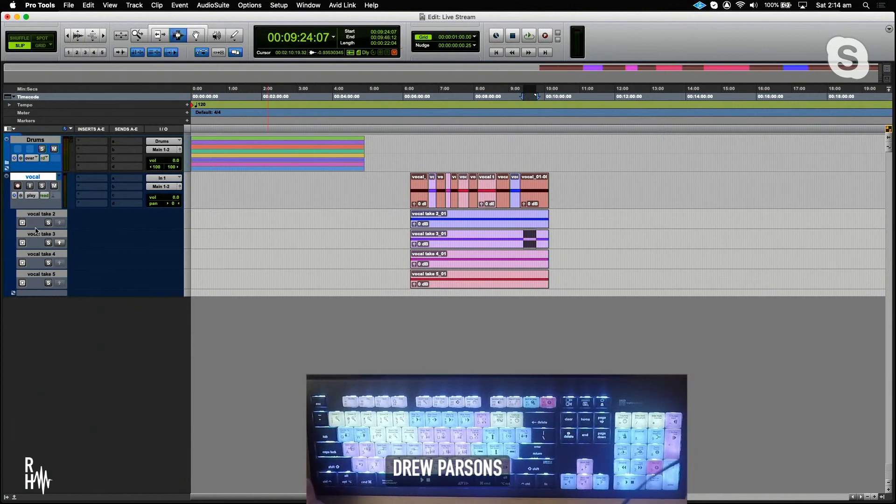
left_click(59, 244)
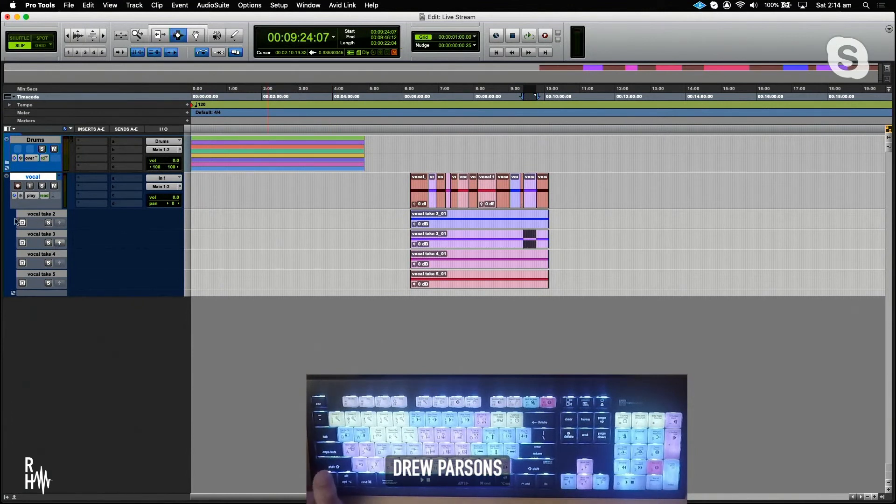
- Return the vocal track to waveform view and swap an alternate take into 00:09:56:00 to 00:10:03:03
left_click(31, 196)
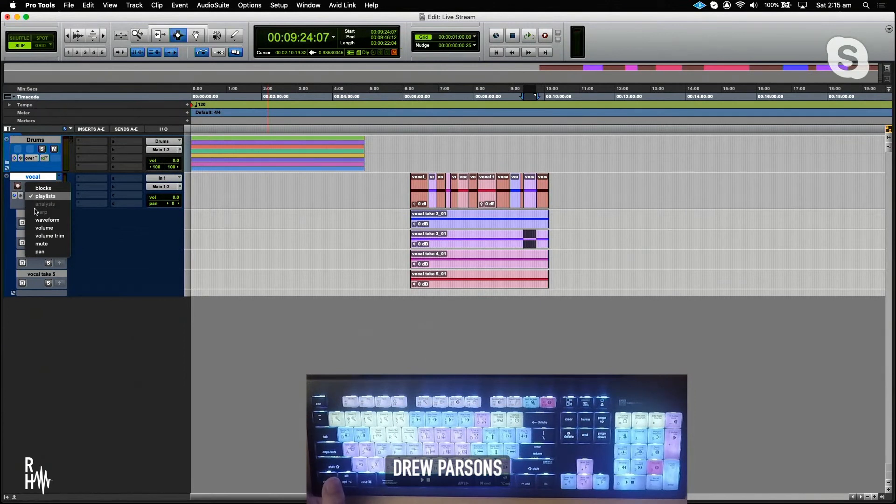
left_click(38, 220)
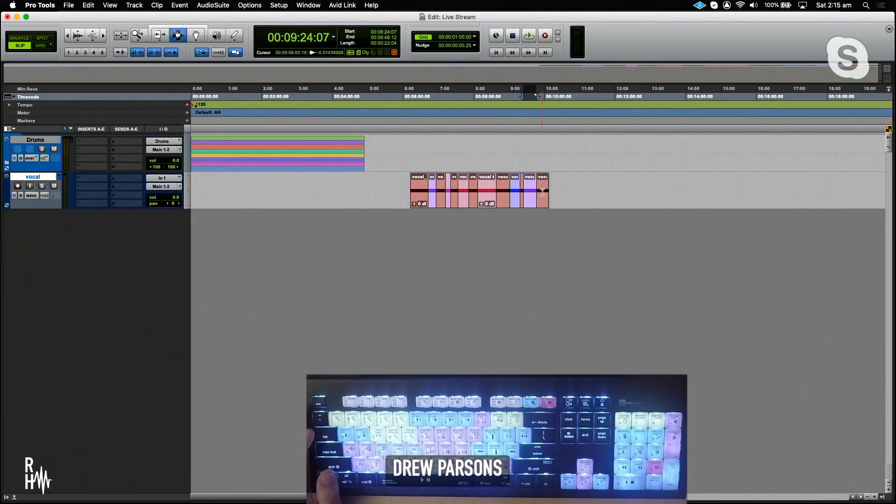
left_click_drag(542, 192, 546, 193)
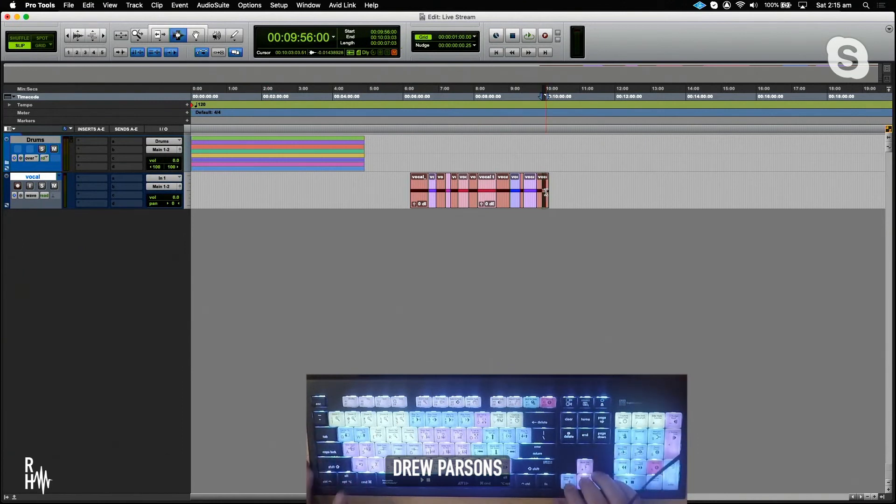
key("shift+super+Up")
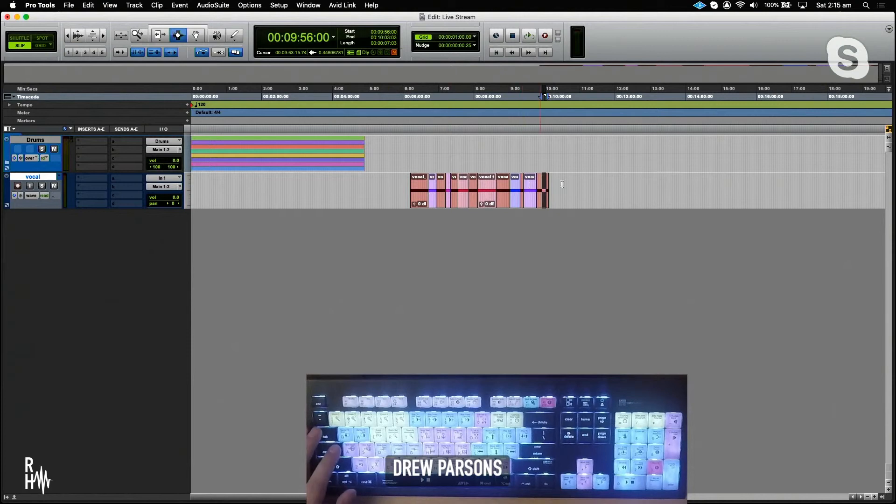
- Return the edit cursor to the session start and expand the Drums folder to show its member tracks
left_click_drag(559, 187, 565, 186)
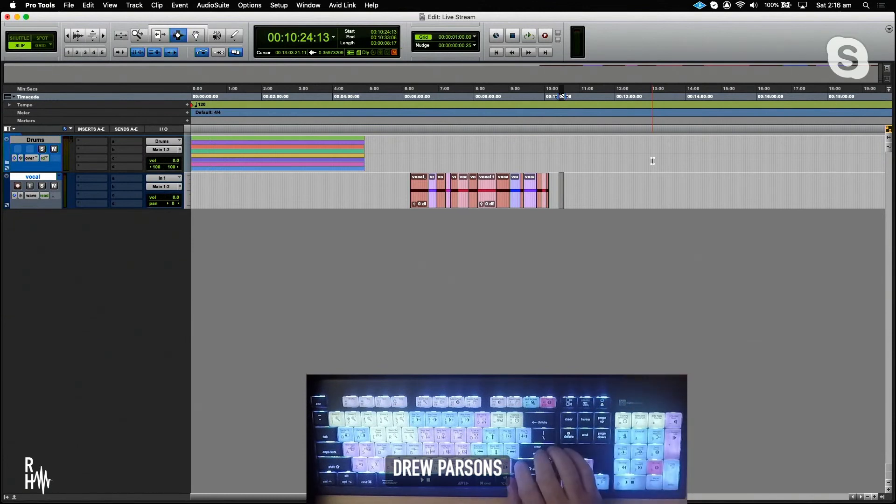
key("Return")
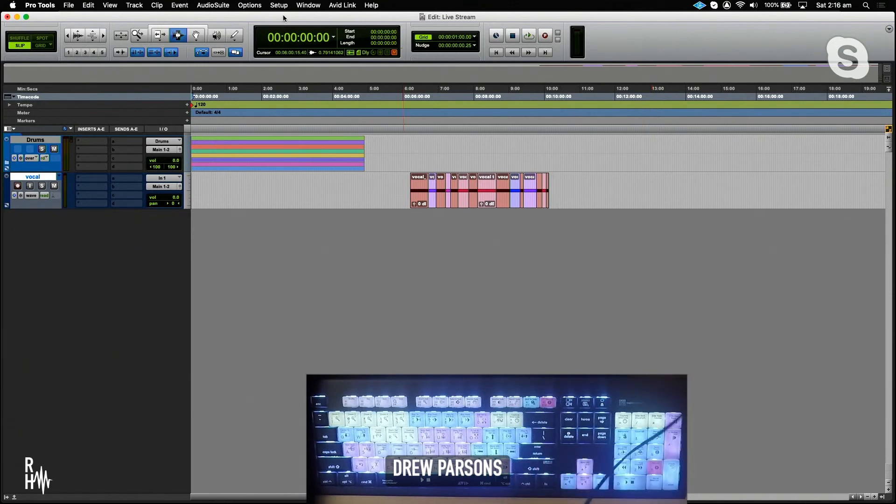
left_click(6, 165)
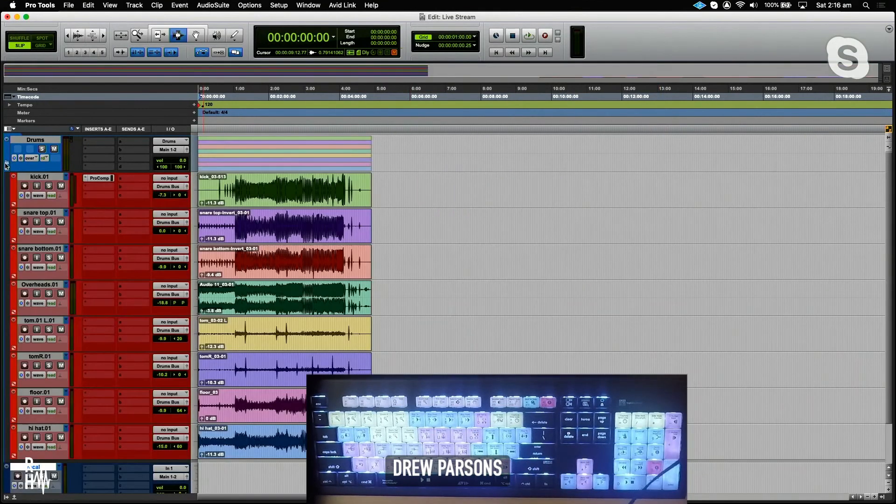
key("super+bracketright")
key("super+bracketright")
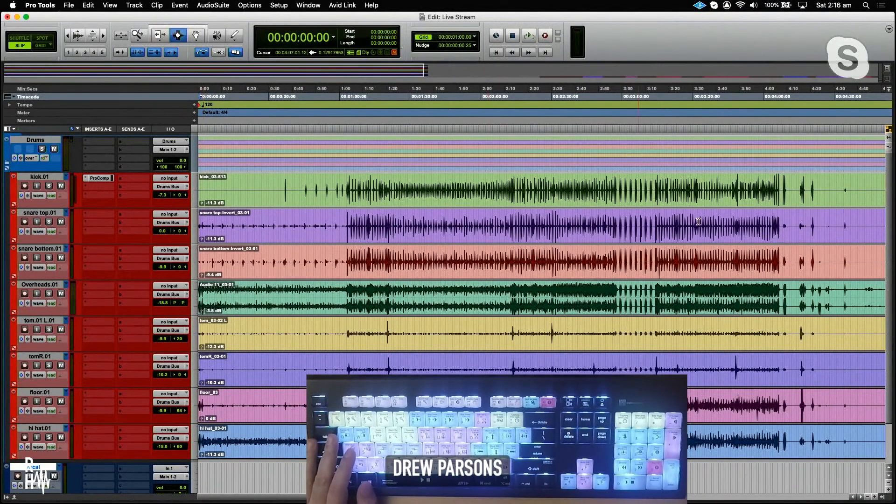
left_click(888, 130)
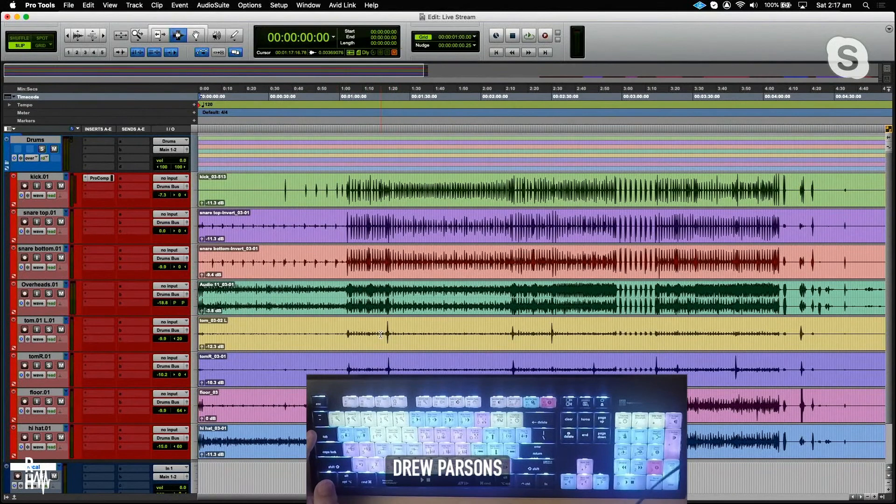
- Delete the quiet audio on both sides of the first tom hit on tom.01 L.01, and trim the following clip's start to 00:02:12:13
left_click_drag(383, 334, 431, 344)
key("Delete")
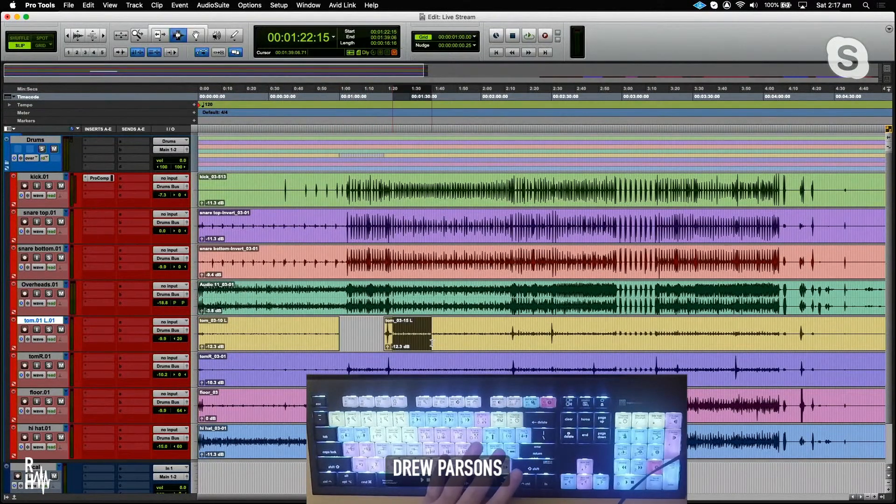
key("Delete")
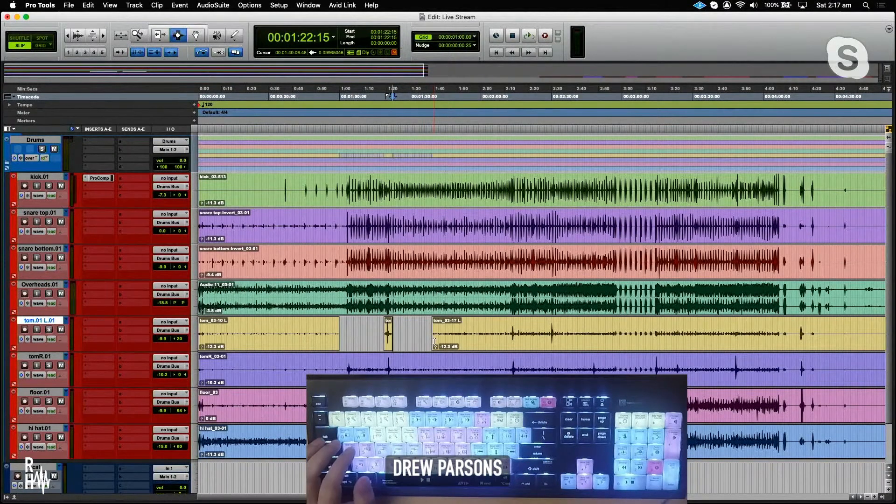
left_click(510, 334)
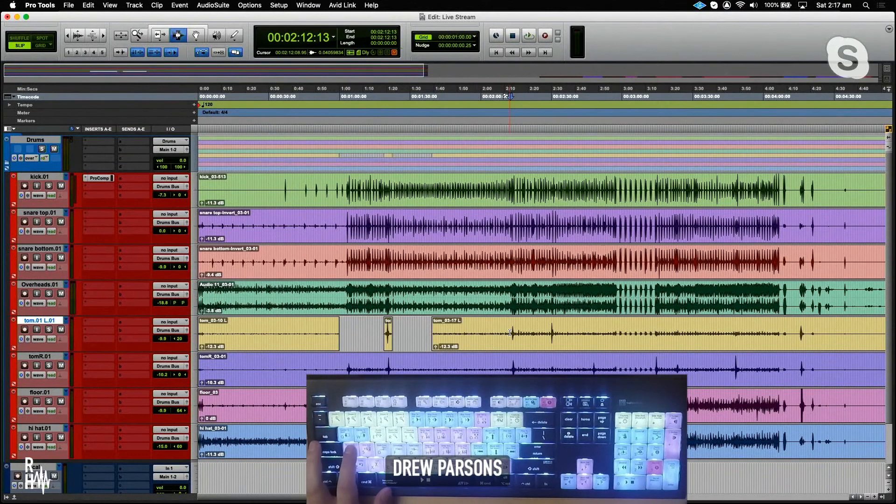
key("a")
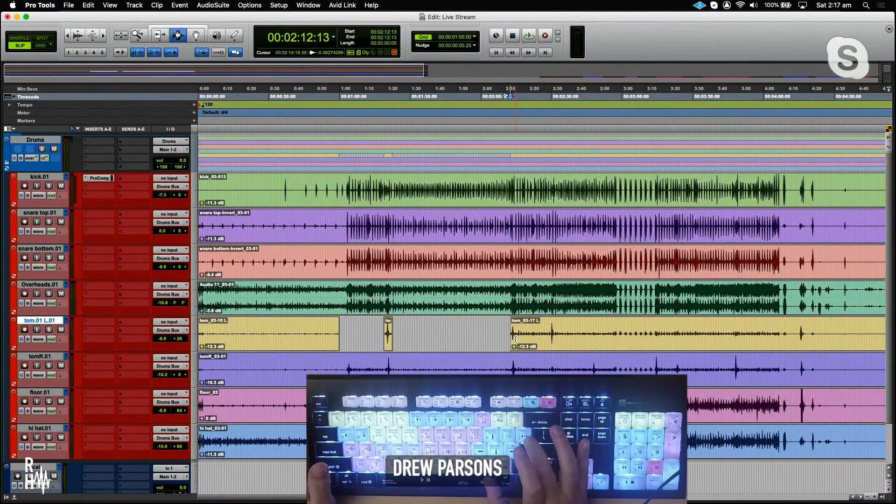
- Examine the trimmed start of the tom.01 L.01 clip and the hit after it at several horizontal zoom levels
key("super+bracketright")
key("super+bracketright")
key("super+bracketright")
key("super+bracketright")
key("super+bracketright")
key("super+bracketright")
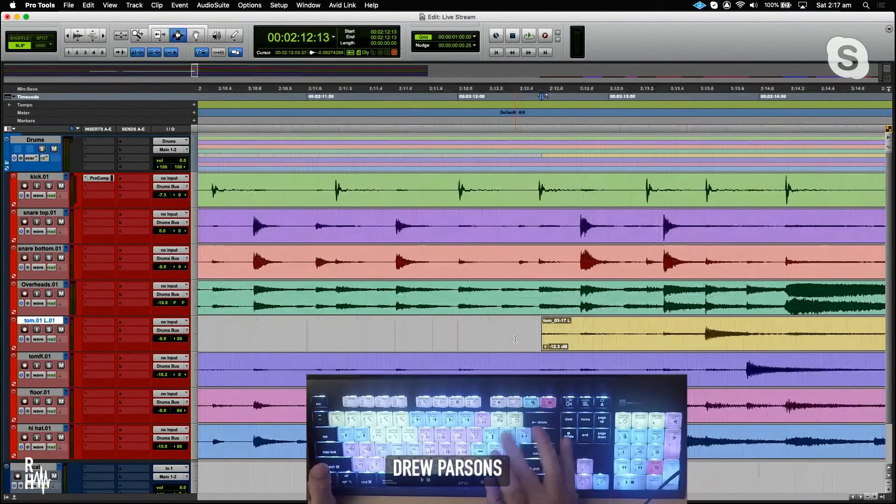
key("super+bracketleft")
key("super+bracketleft")
key("super+bracketleft")
key("super+bracketleft")
key("super+bracketright")
key("super+bracketright")
key("super+bracketright")
key("super+bracketright")
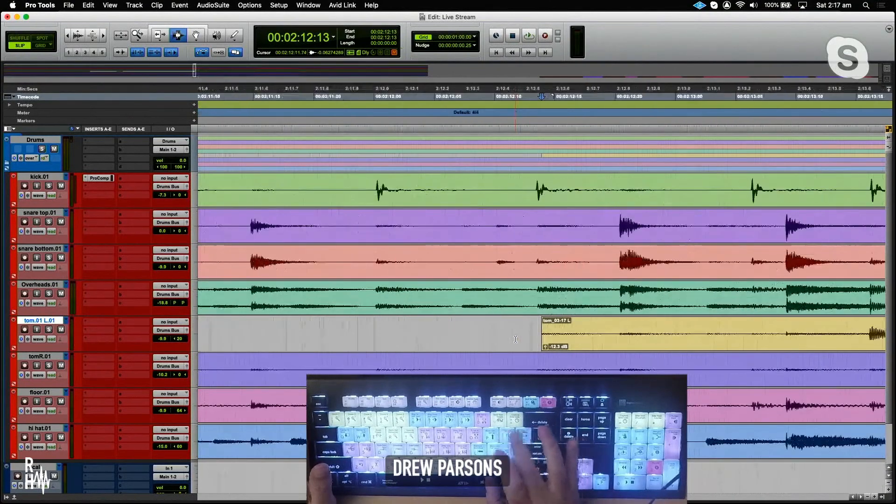
key("super+bracketleft")
key("super+bracketleft")
key("super+bracketleft")
key("super+bracketleft")
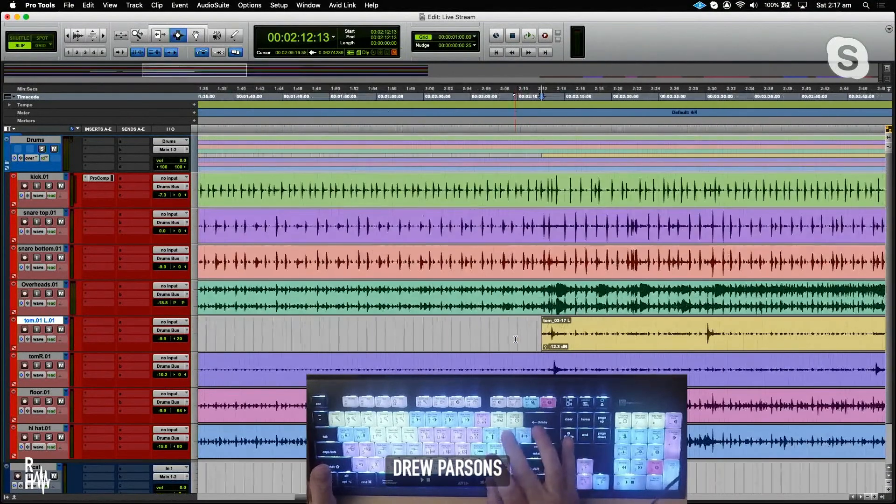
key("super+bracketleft")
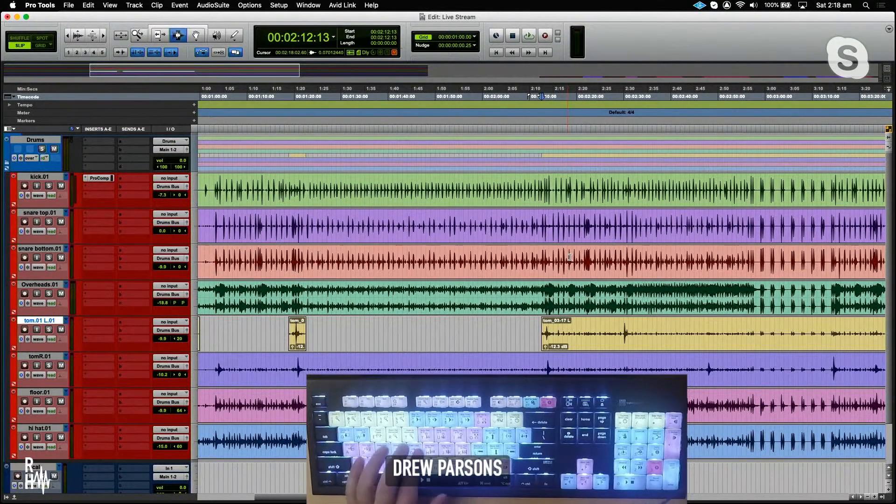
key("t")
key("t")
key("t")
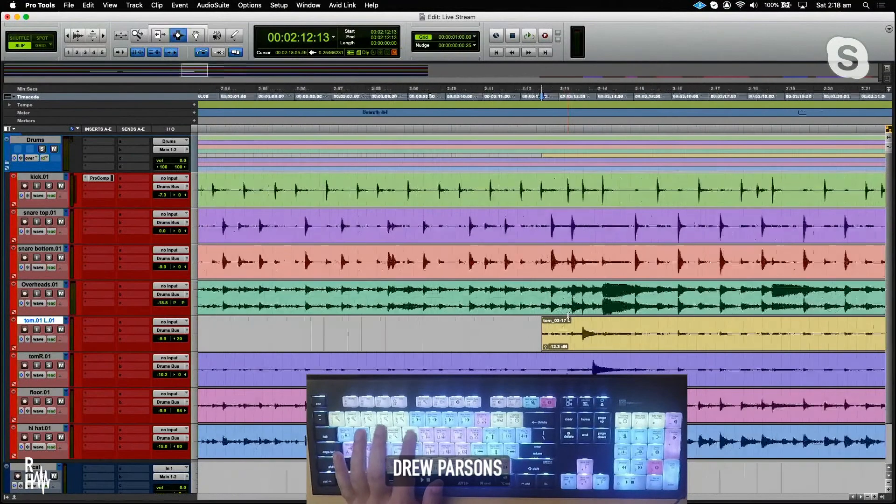
key("t")
key("t")
key("t")
key("t")
key("t")
key("t")
key("r")
key("r")
key("r")
key("r")
key("r")
key("r")
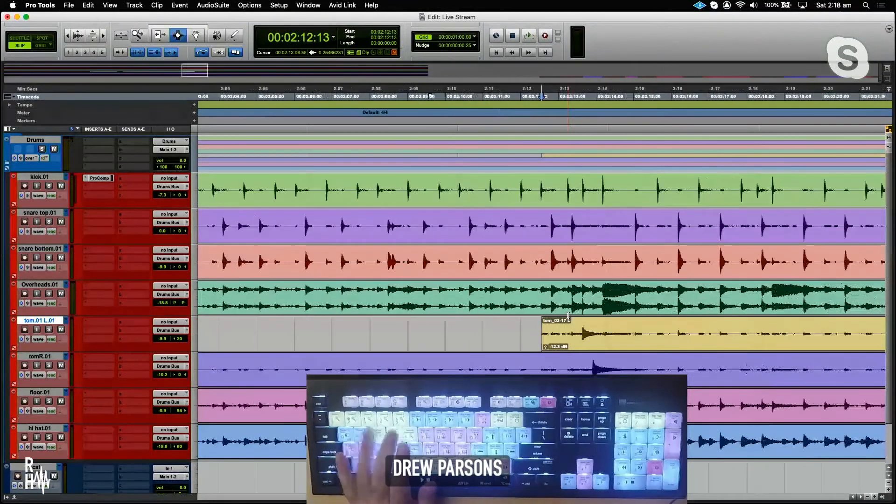
key("r")
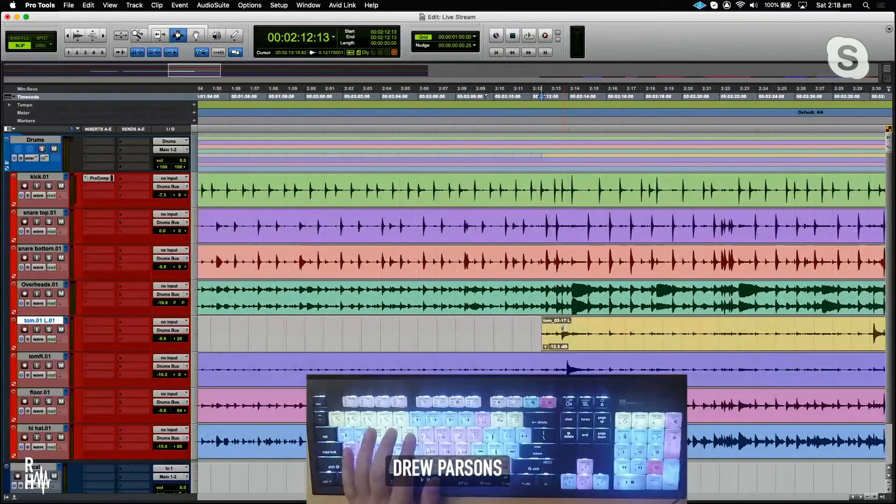
- Trim the tom.01 L.01 clip's start to 00:02:13:15, just before the tom hit, and place the edit cursor at 00:02:13:16
left_click(560, 333)
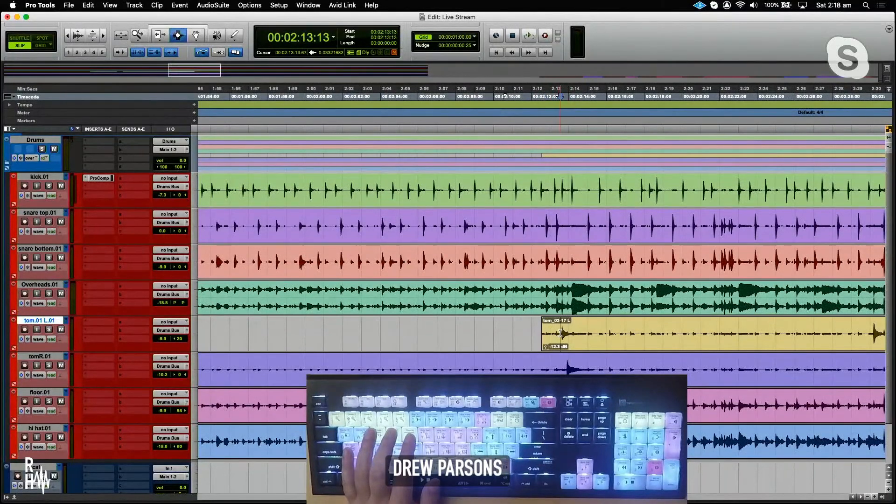
key("t")
key("t")
key("t")
key("t")
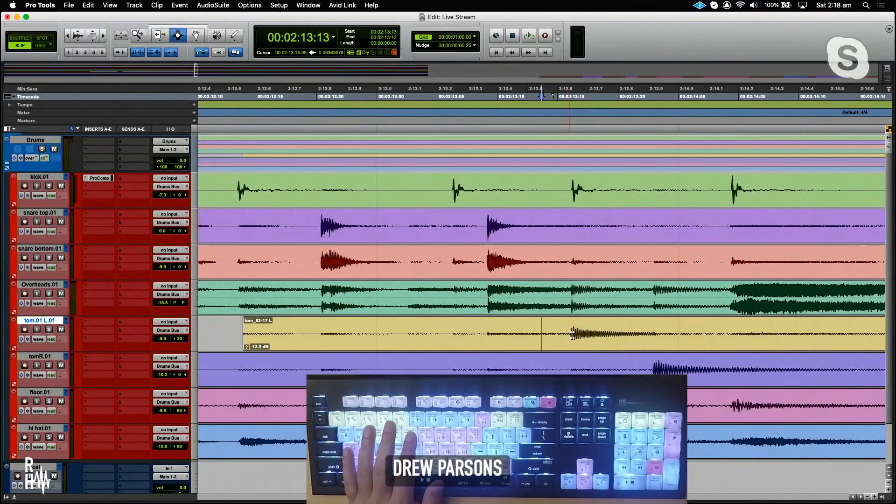
left_click(567, 333)
key("t")
key("t")
key("t")
key("t")
key("r")
key("r")
key("r")
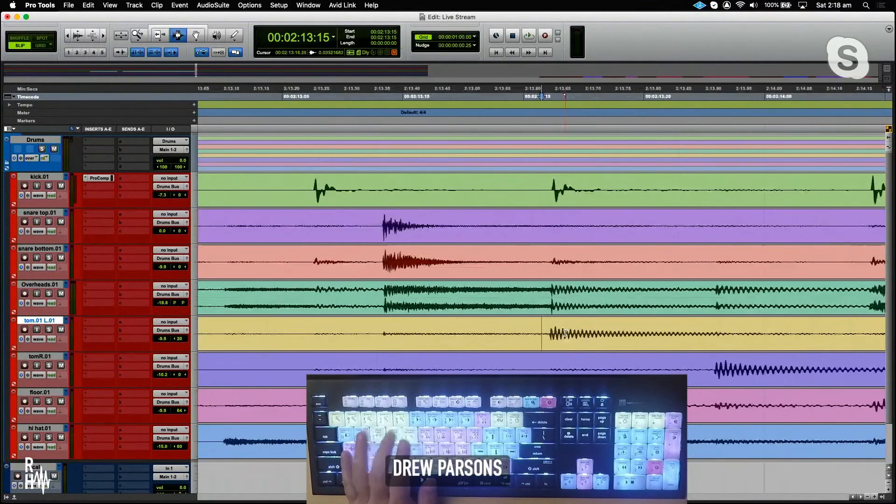
key("t")
key("t")
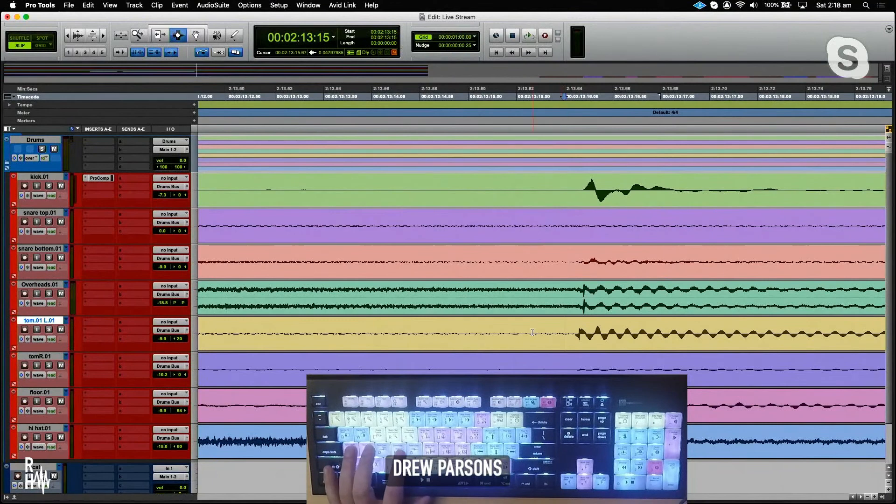
key("a")
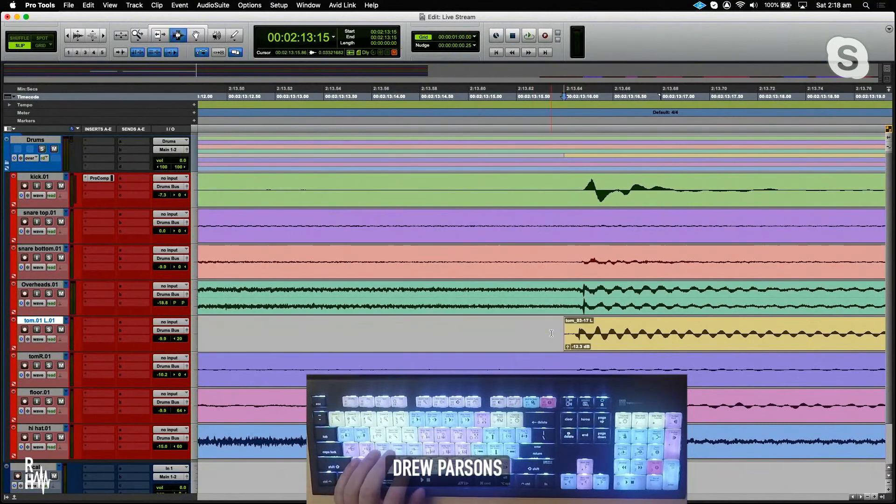
left_click(575, 333)
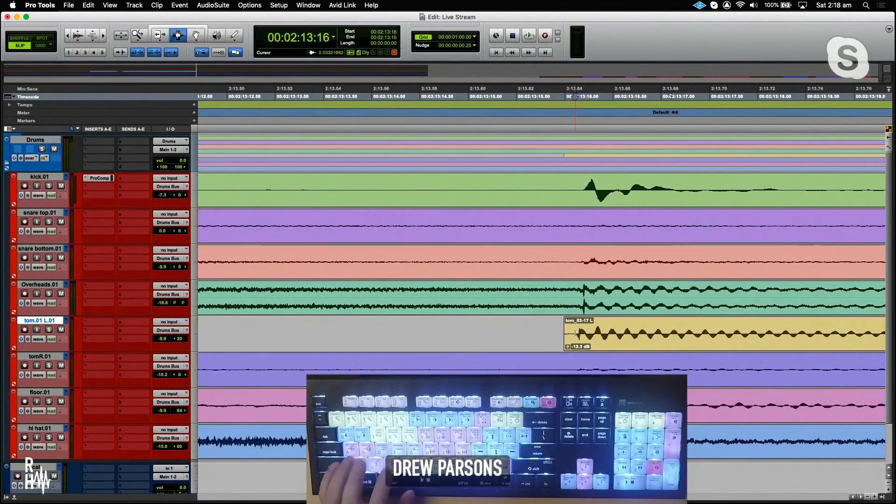
- Fade in the tom.01 L.01 clip from its start to 00:02:13:16, and split the clip at 00:02:14:01
key("d")
key("r")
key("r")
key("r")
key("r")
key("r")
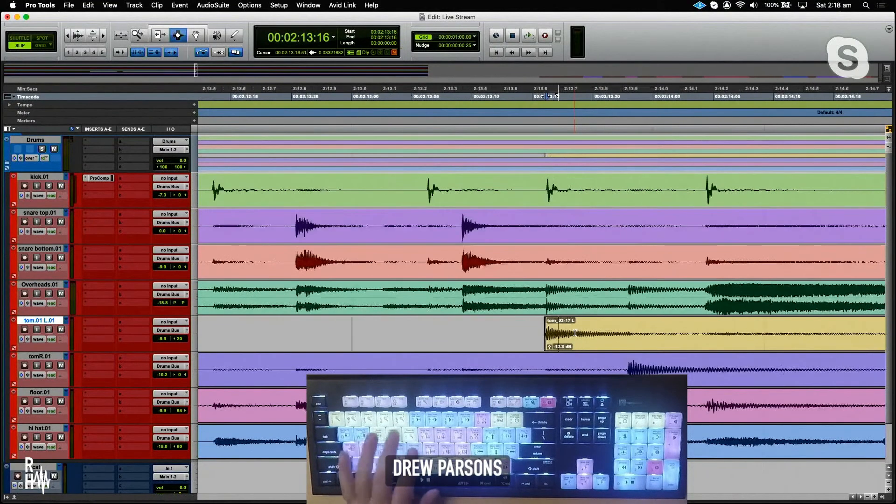
left_click(575, 333)
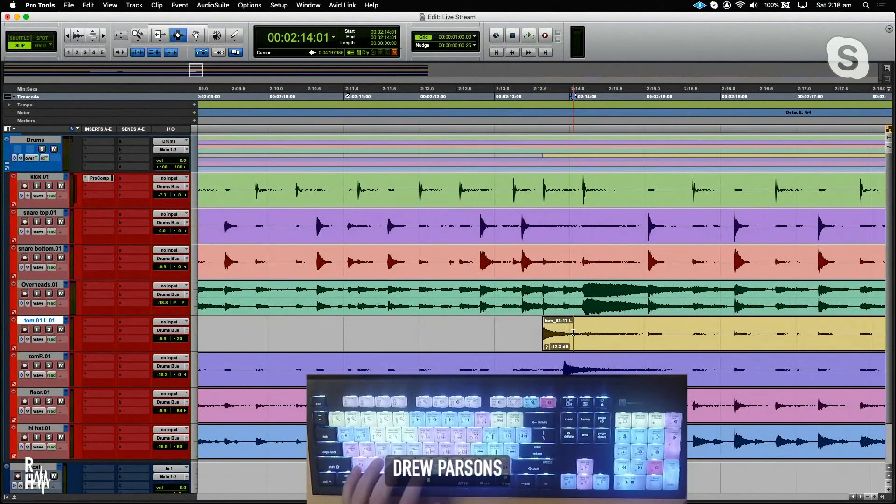
key("b")
- Fade out the short tom.01 L.01 clip from 00:02:13:22 to its end
left_click(563, 332)
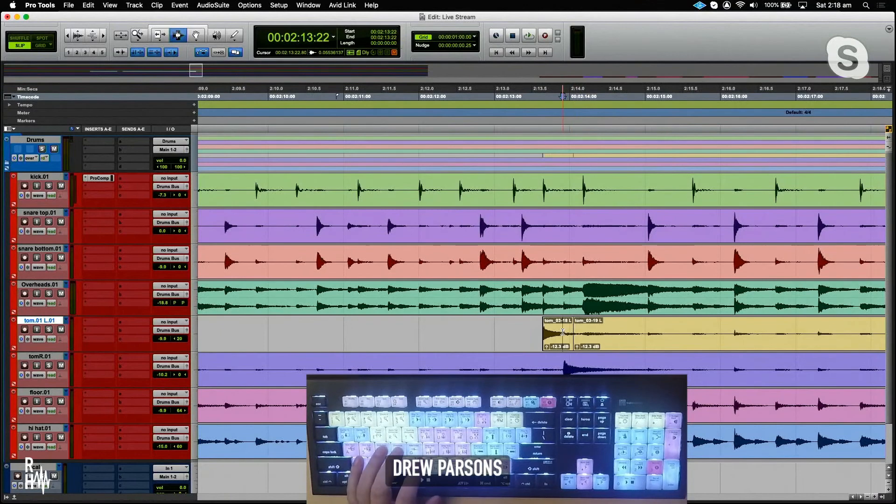
key("t")
key("t")
key("t")
key("t")
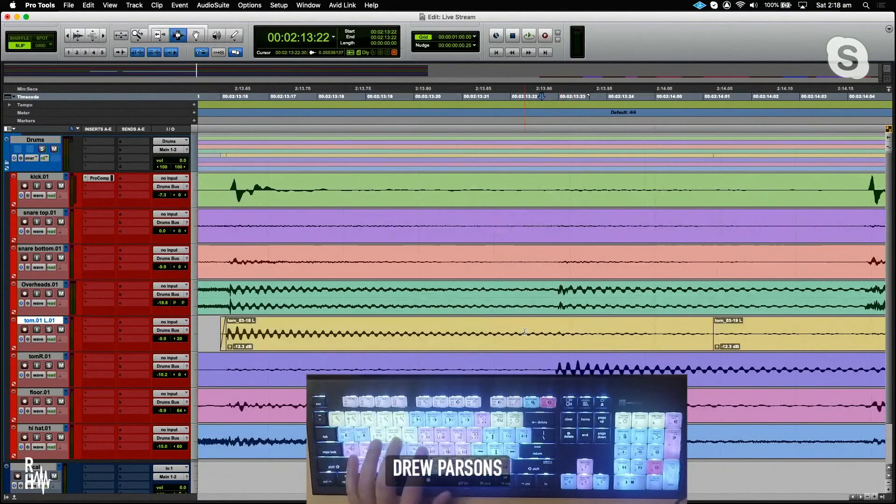
key("g")
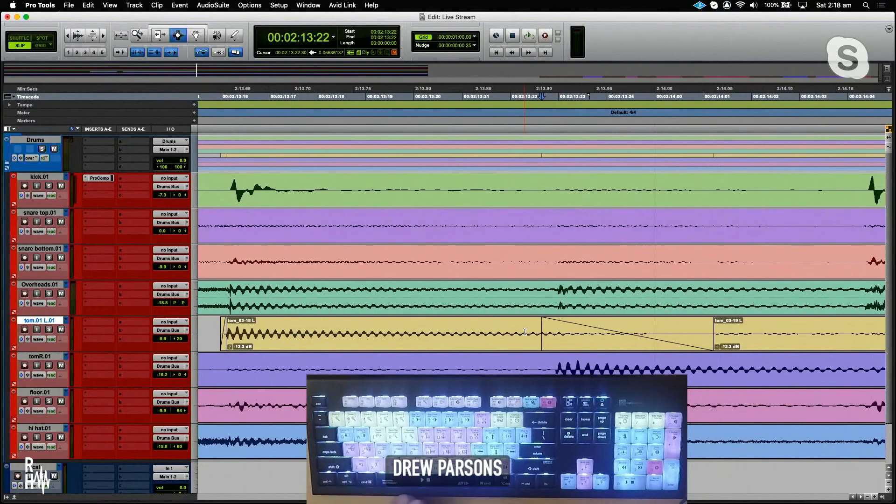
- Trim the start of the long clip that follows on tom.01 L.01 to 00:02:30:02, just before its next hit
key("r")
key("r")
key("r")
key("r")
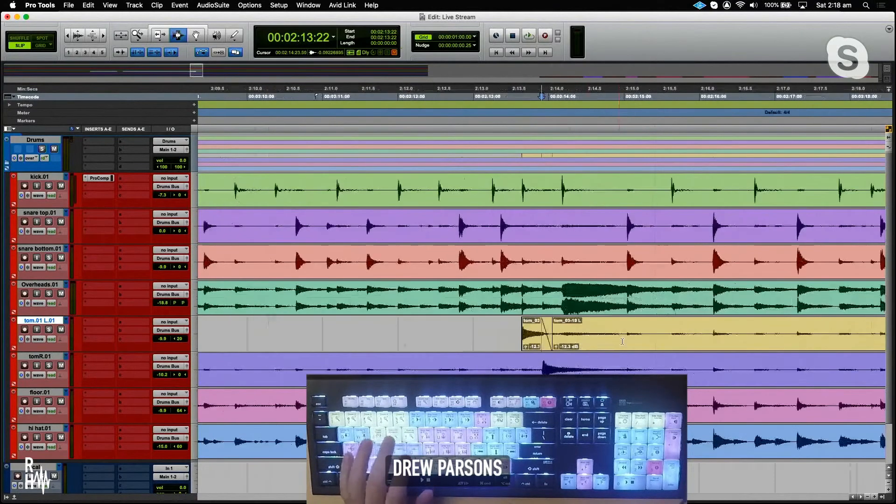
key("r")
key("r")
key("r")
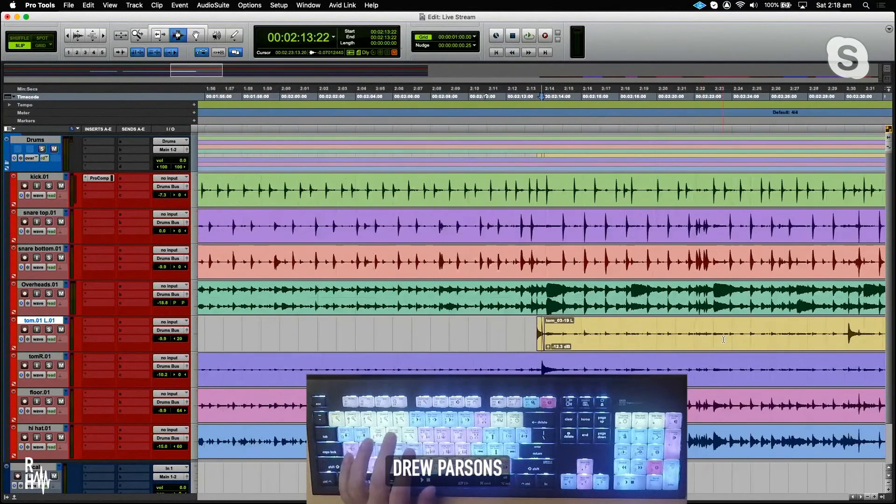
left_click(695, 336)
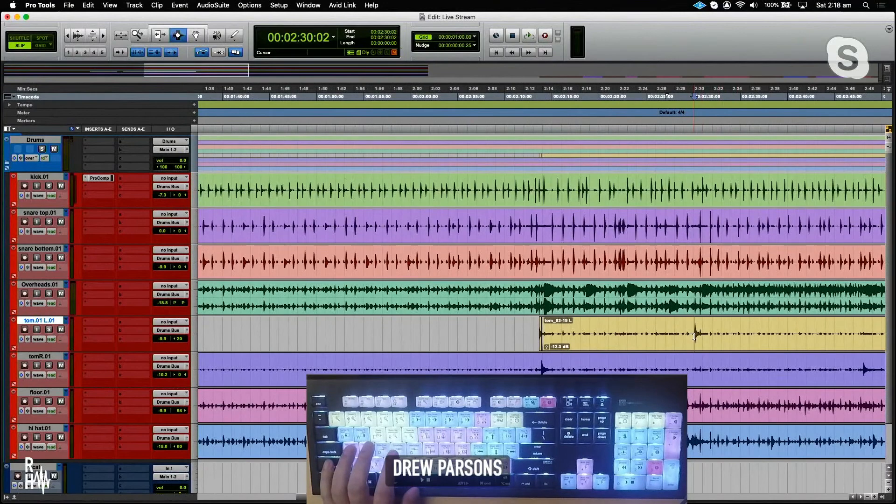
key("a")
- Trim the end of the short tom.01 L.01 clip to 00:02:13:21, cutting off its existing fade-out
left_click_drag(539, 332, 553, 330)
key("t")
key("t")
key("t")
key("t")
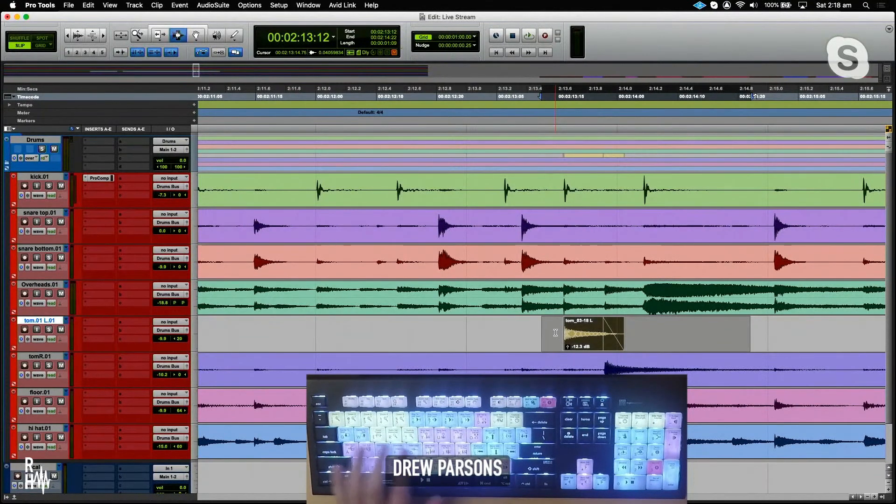
left_click(594, 333)
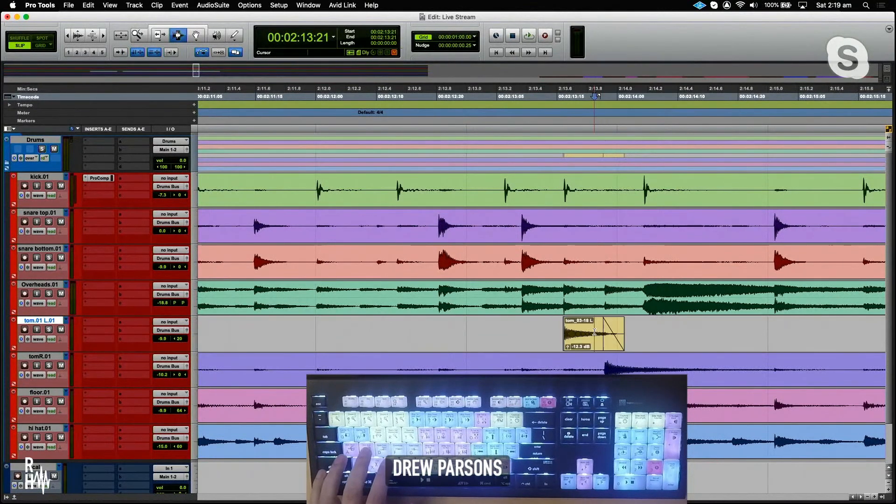
key("s")
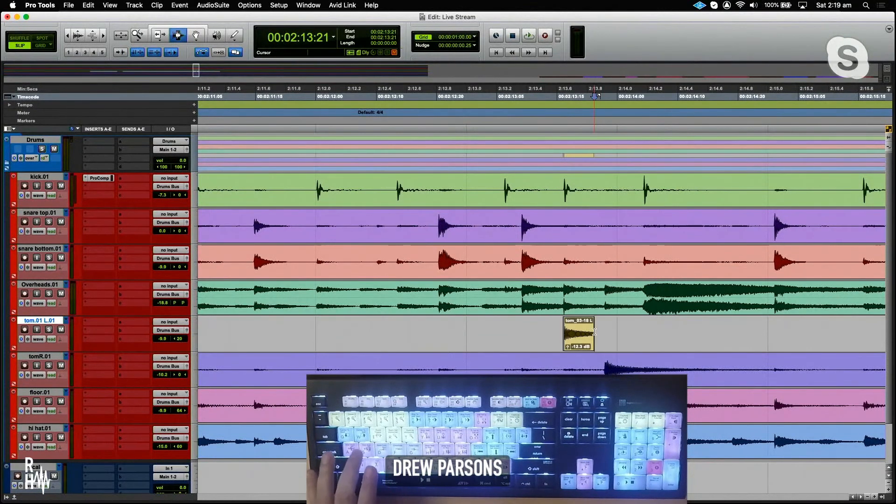
- Fade out the shortened tom.01 L.01 clip from 00:02:13:18 to its end
left_click(570, 329)
left_click(577, 328)
key("g")
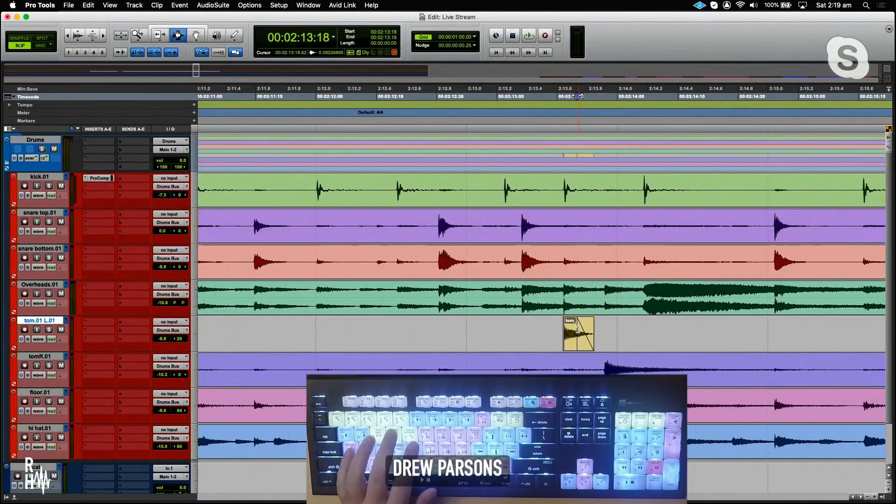
- Split the long remaining clip on tom.01 L.01 at 00:02:49:10
key("r")
key("r")
key("r")
key("r")
key("r")
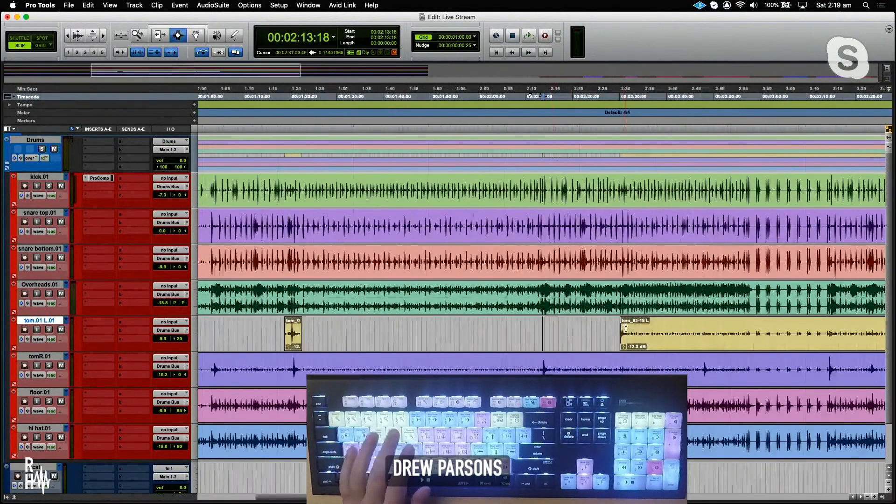
left_click(711, 333)
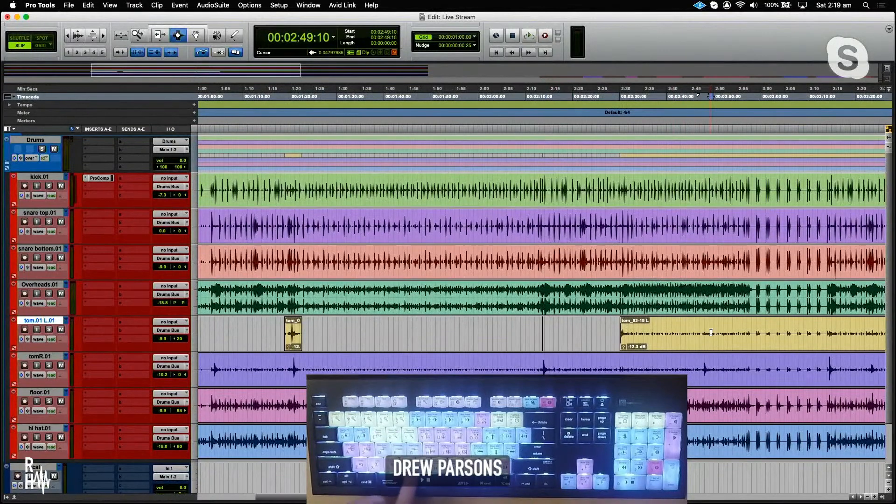
key("super+e")
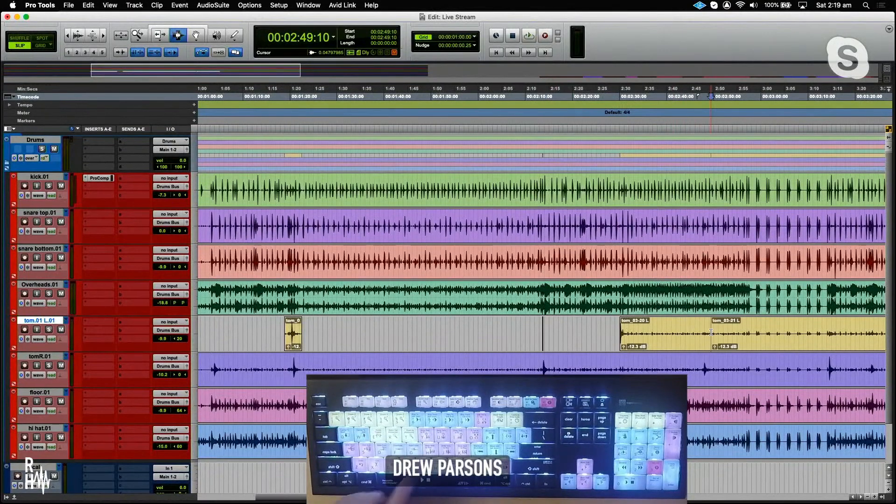
- Trim the end of the tom.01 L.01 clip that starts at 00:02:30:02 to 00:02:30:18, keeping only the hit
left_click(623, 333)
key("n")
key("t")
key("t")
key("t")
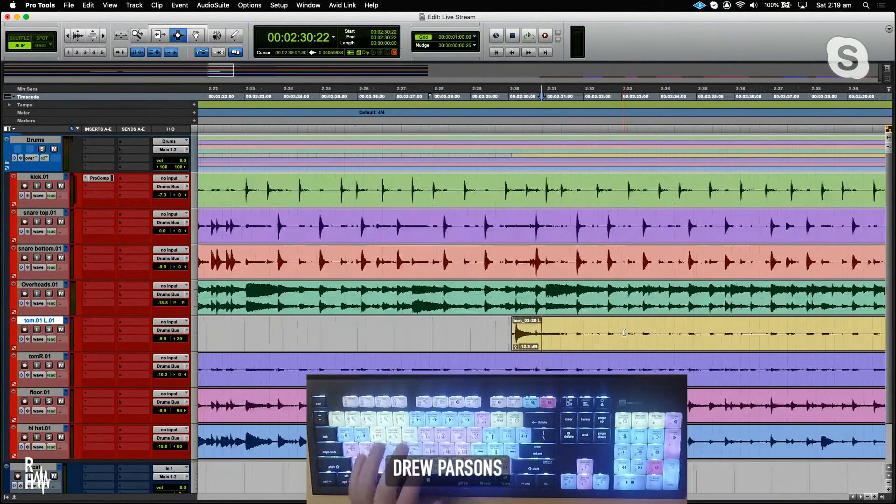
left_click(536, 333)
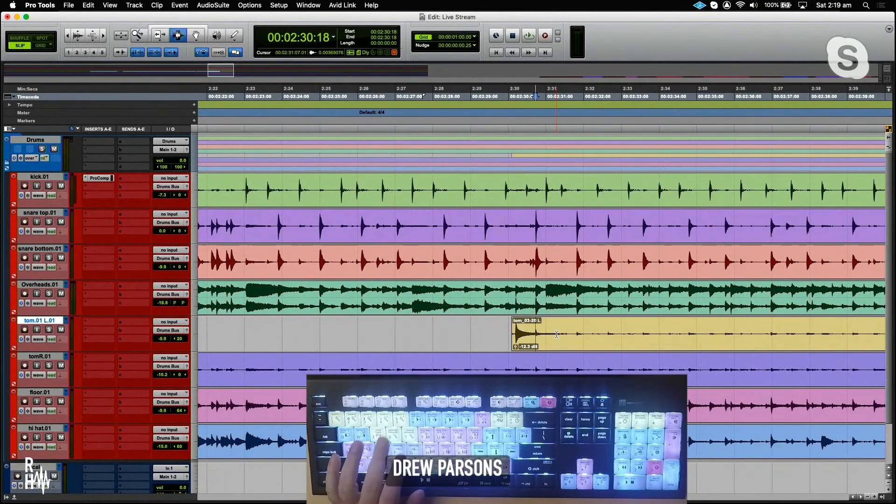
key("r")
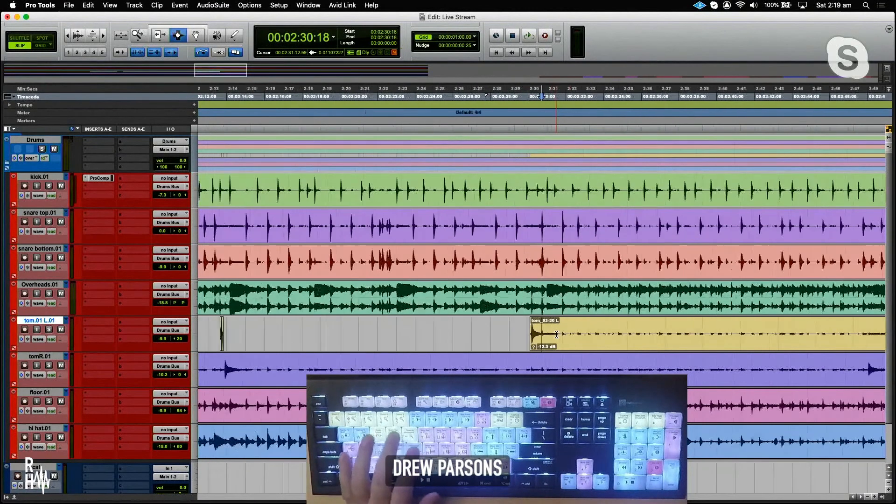
key("r")
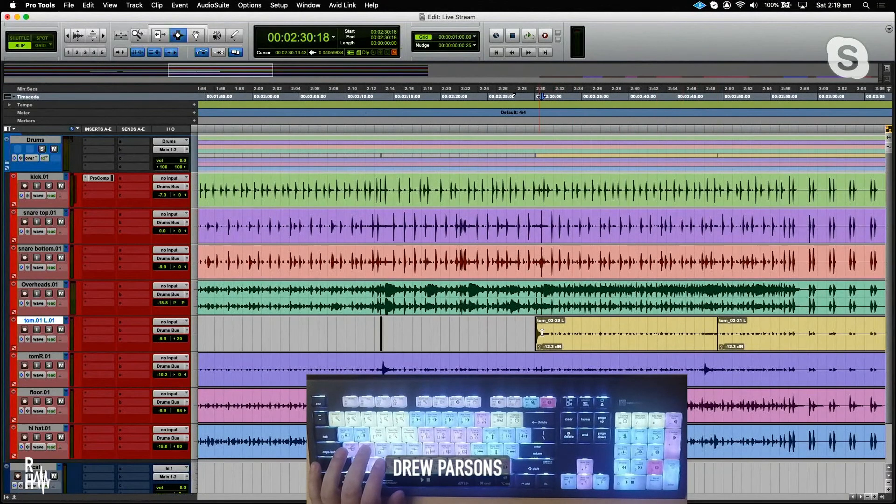
key("s")
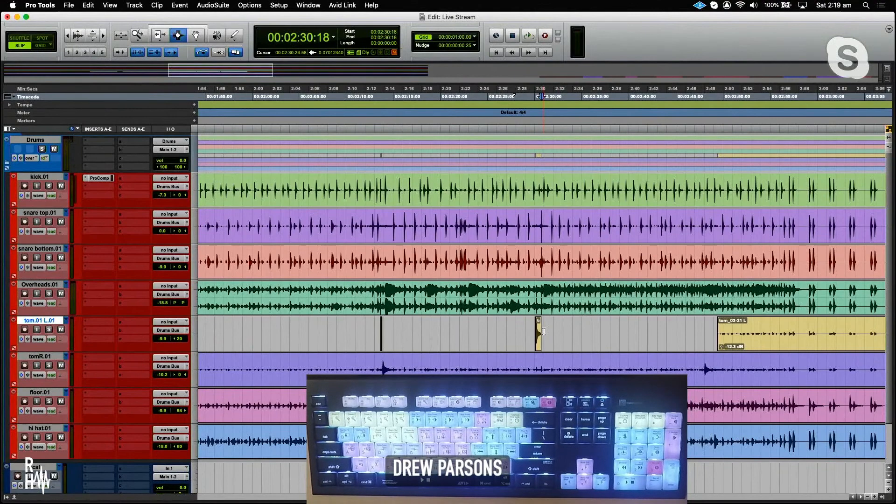
- Split the last tom.01 L.01 clip at 00:02:55:23 and, with the Smart Tool, delete the piece before the split
left_click(778, 334)
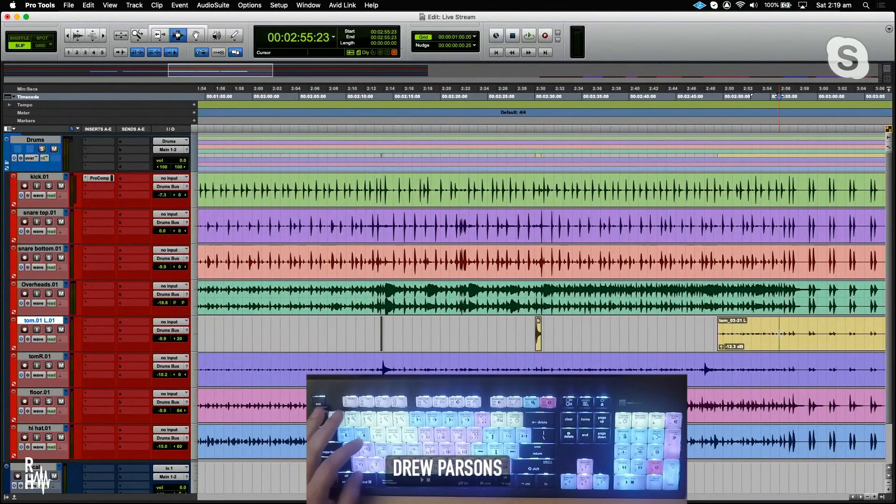
key("super+e")
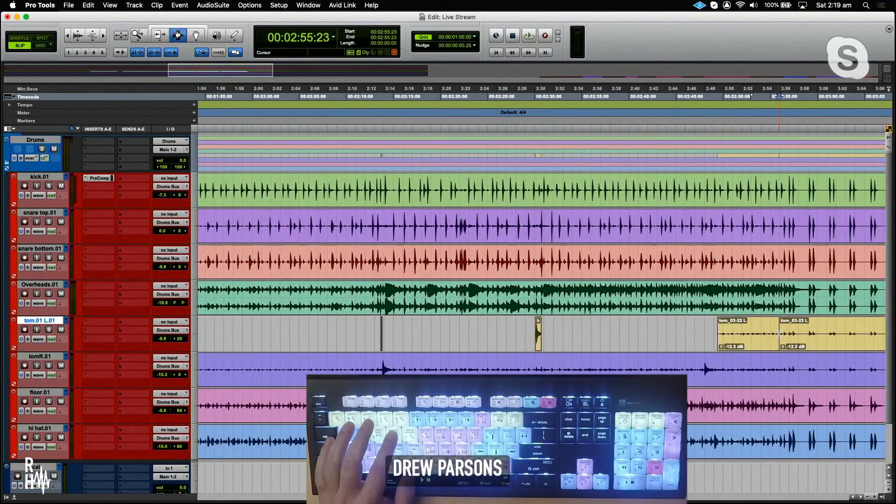
key("super+7")
left_click(749, 346)
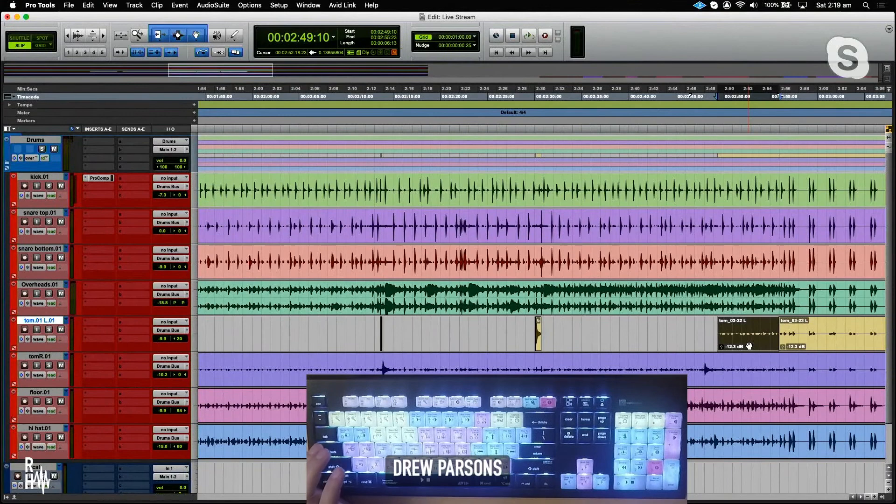
key("Delete")
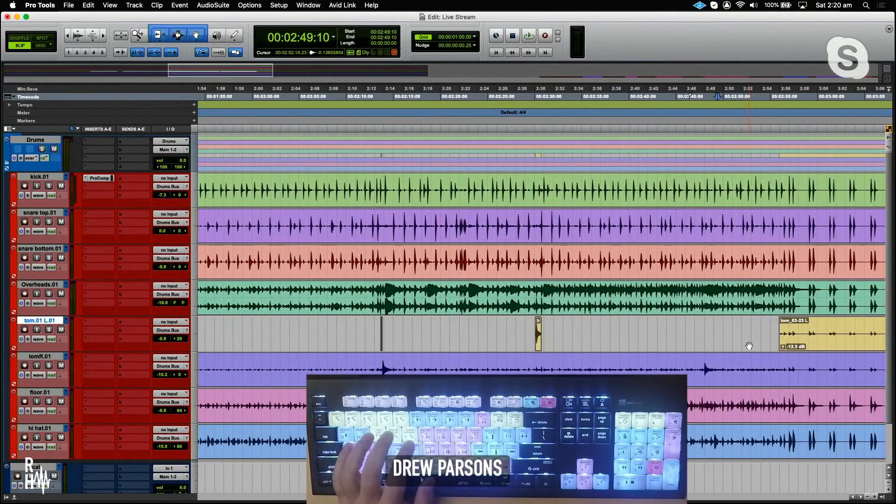
- Trim the last tom.01 L.01 clip around its hit so it runs from 00:04:15:00 to 00:04:17:24
key("alt+a")
left_click(787, 328)
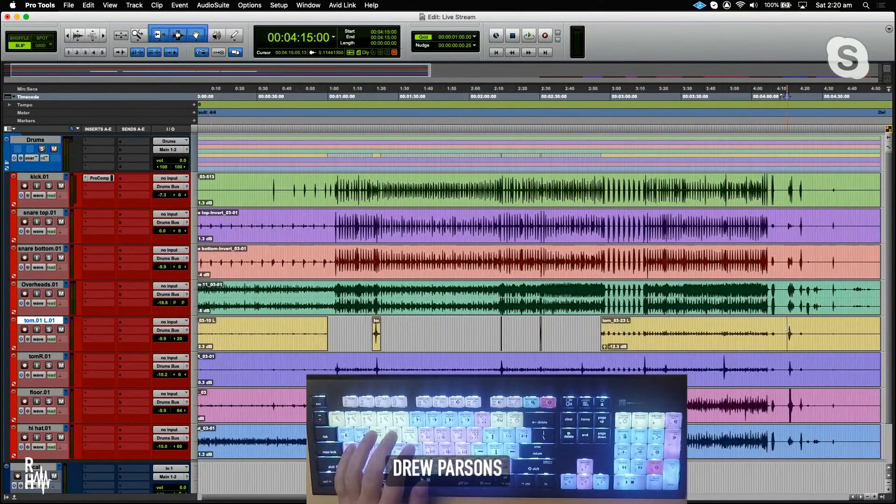
key("a")
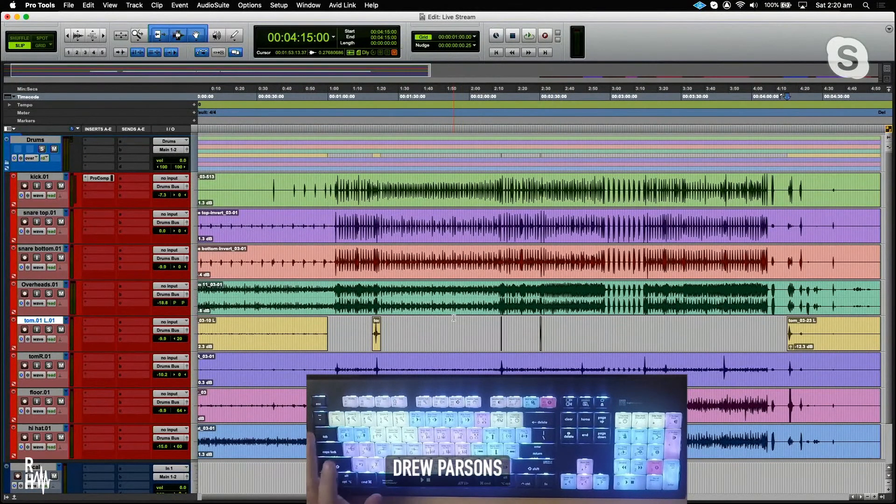
left_click(793, 332)
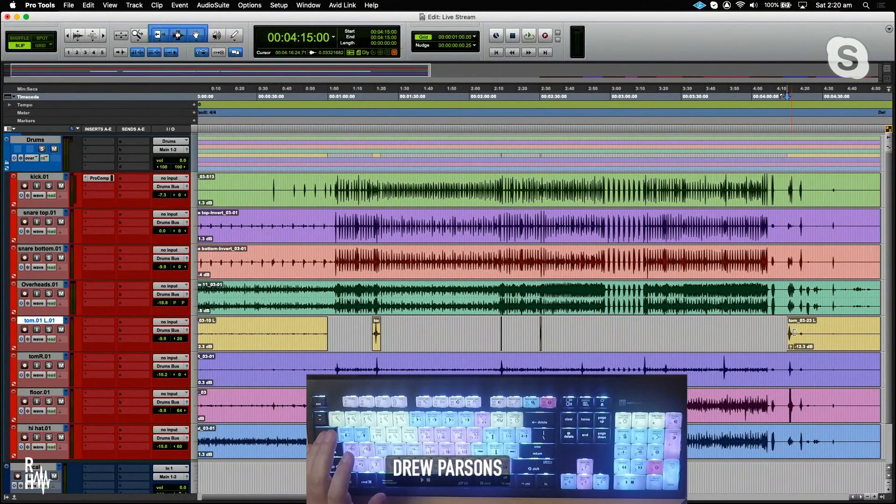
key("s")
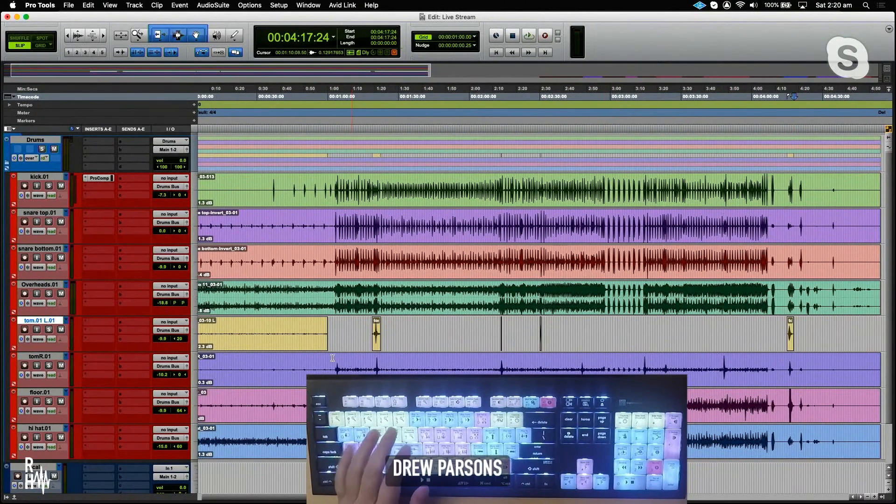
- Delete the quiet clip at the session start on tom.01 L.01
left_click(294, 348)
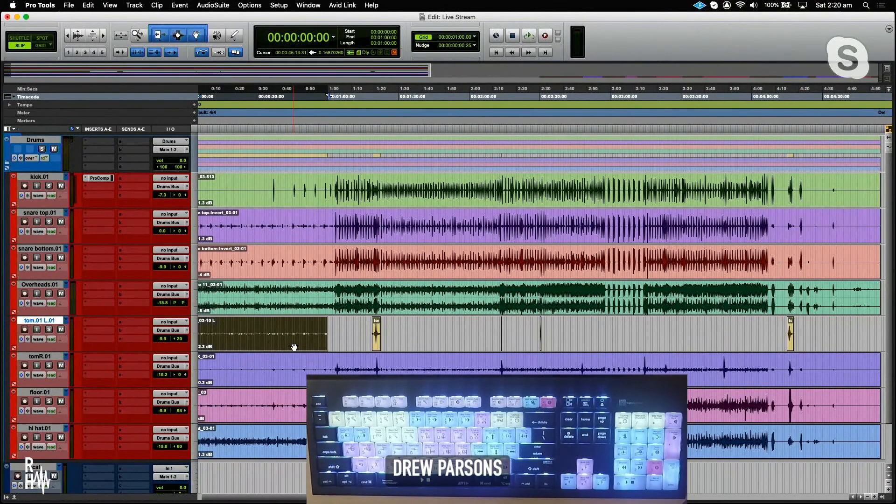
key("BackSpace")
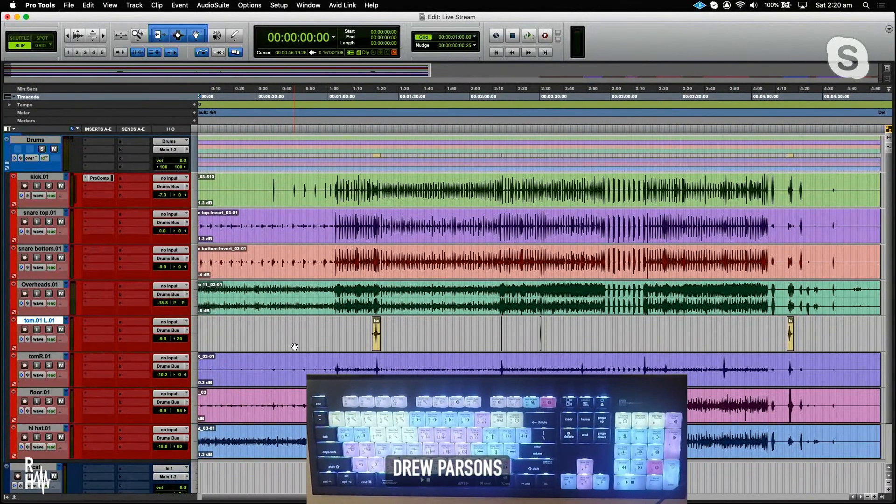
- Turn off Edit Keyboard Focus for the Edit window
left_click(889, 130)
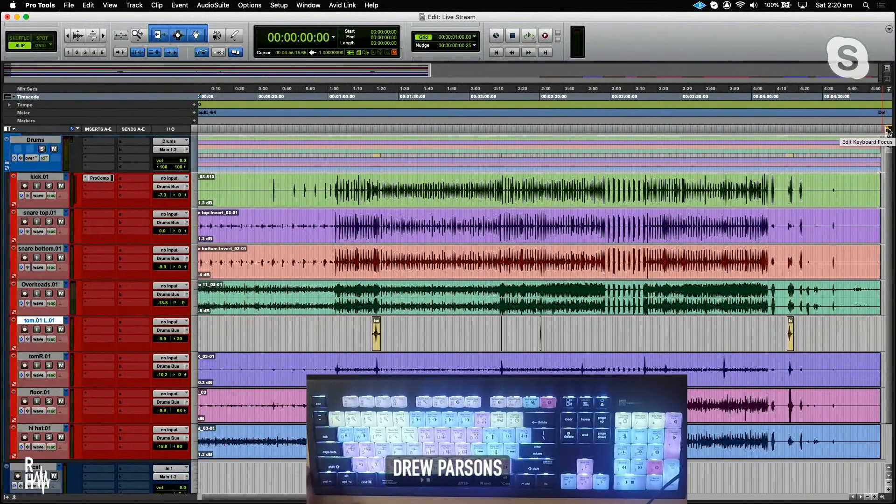
left_click(888, 130)
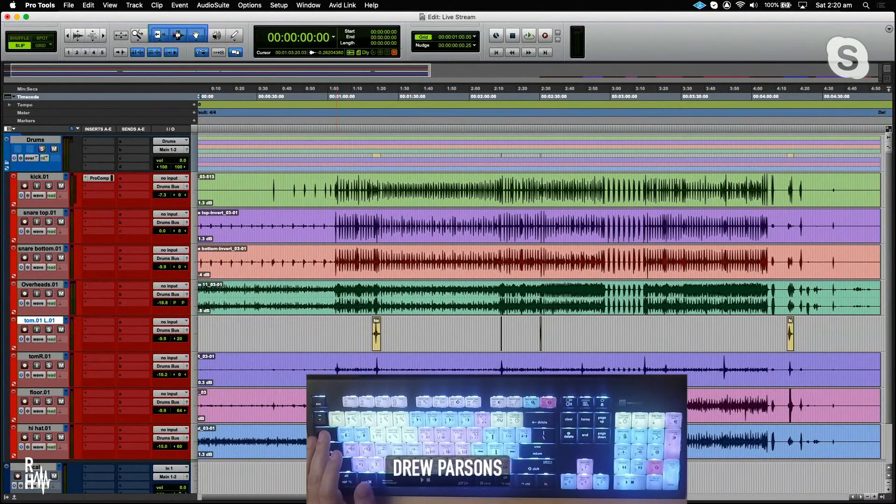
- Try trimming the start of the Overheads.01 clip to 00:01:02:00, and undo the trim
left_click(333, 290)
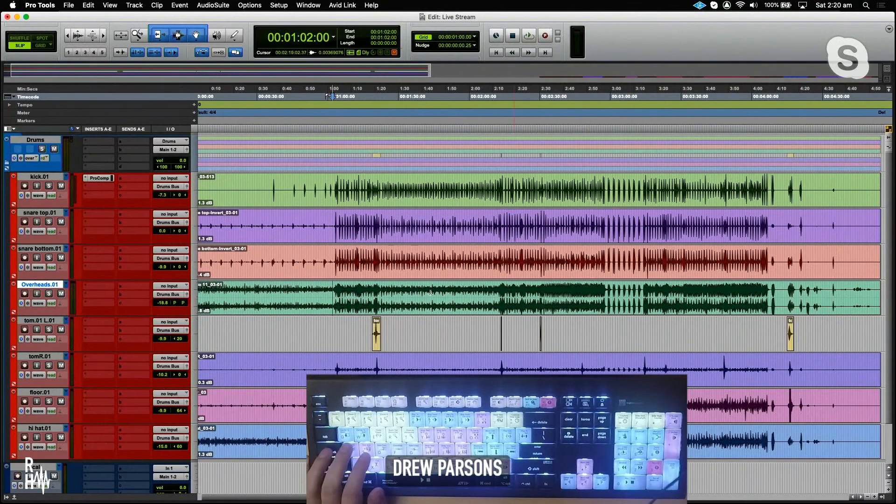
key("a")
key("super+z")
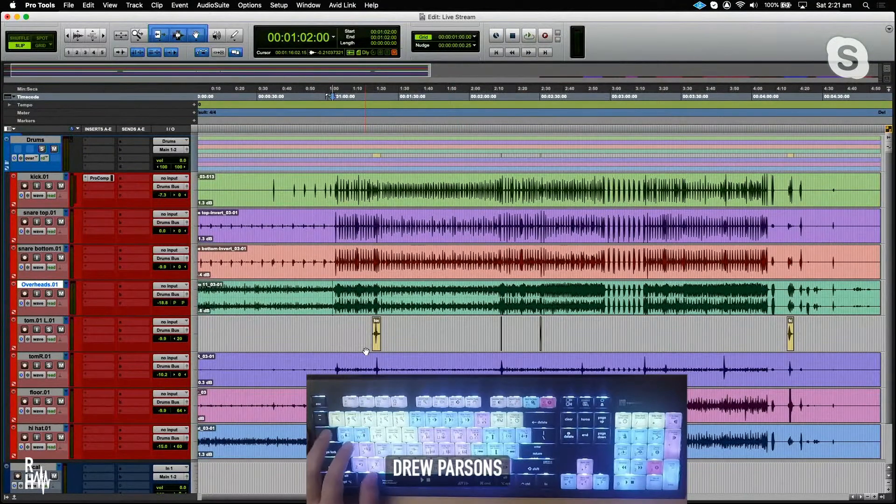
- Switch from Pro Tools to Skype
key("super+Tab")
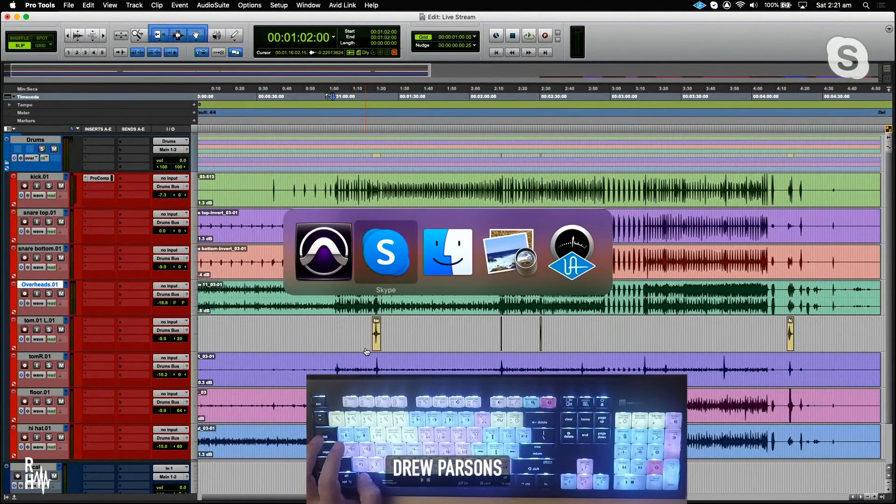
- Switch to Preview and open the PT_History document from the Desktop
key("super+Tab")
key("super+Tab")
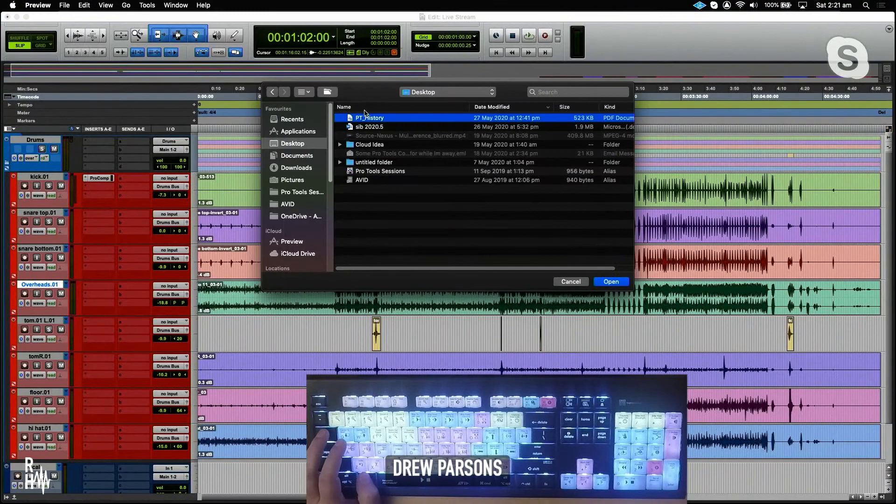
double_click(364, 120)
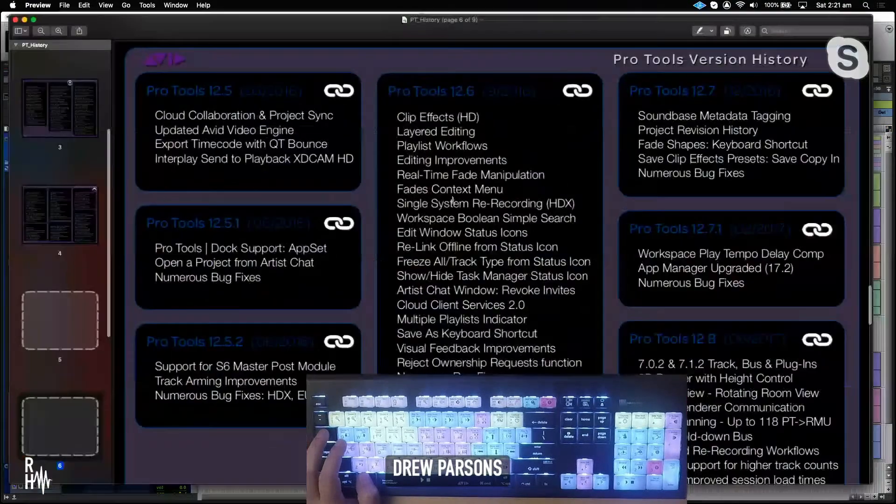
- Look through the Pro Tools Version History pages from the latest release back to the earliest
scroll(320, 132, "up", 10)
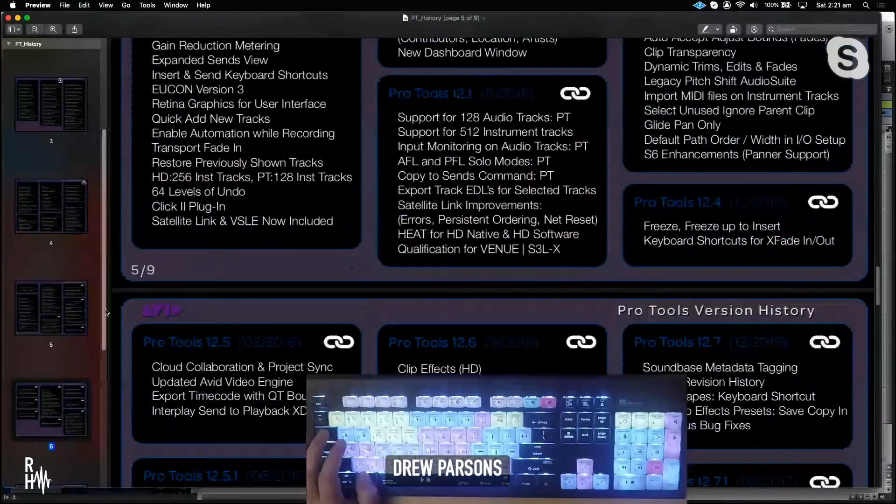
scroll(301, 167, "up", 20)
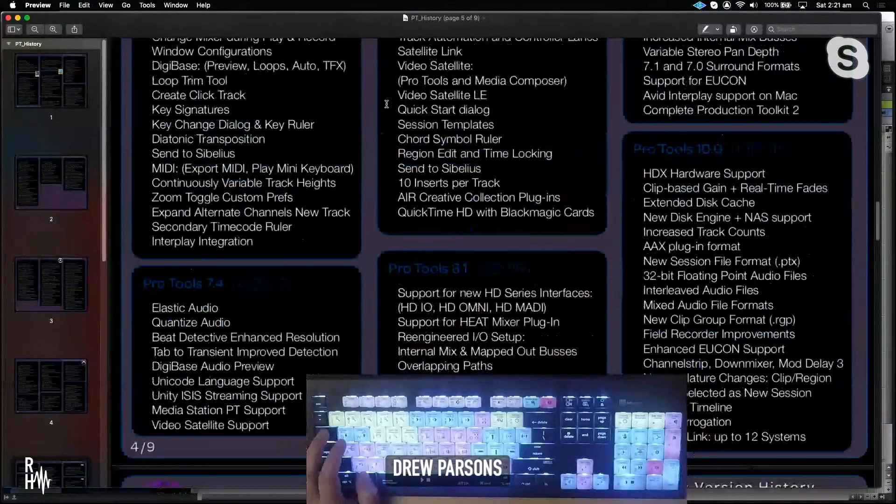
scroll(387, 103, "up", 3)
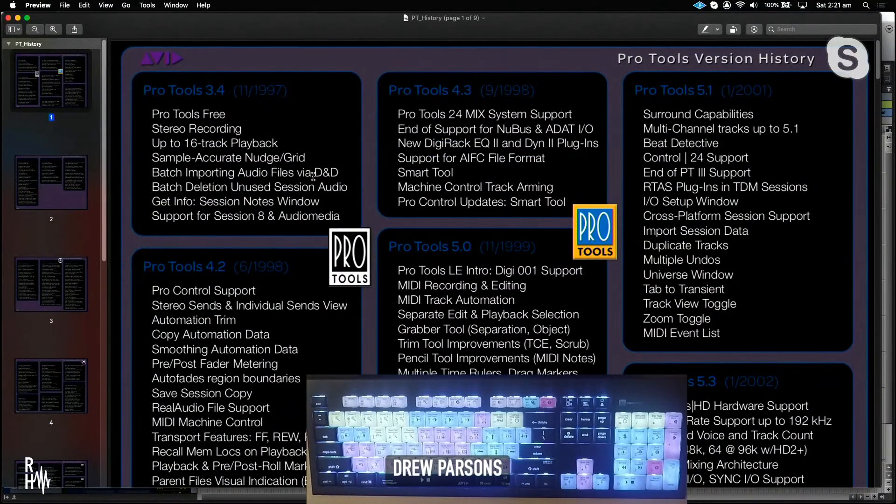
scroll(384, 223, "down", 20)
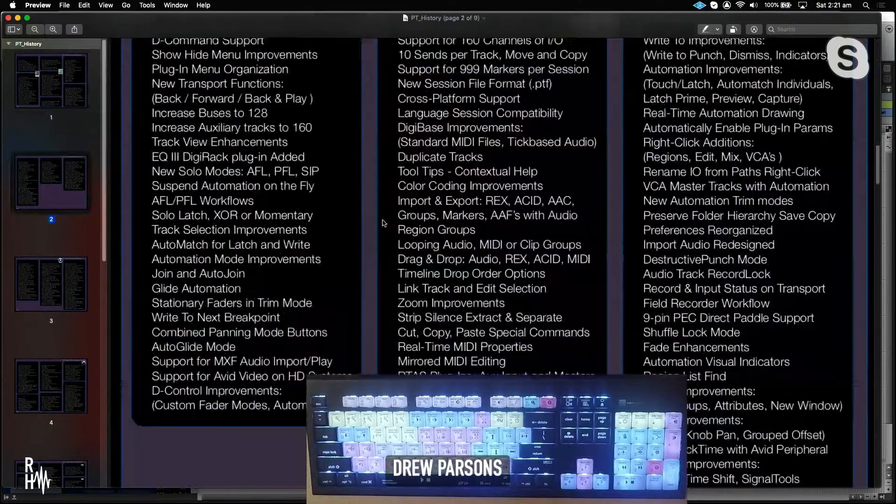
scroll(383, 223, "down", 20)
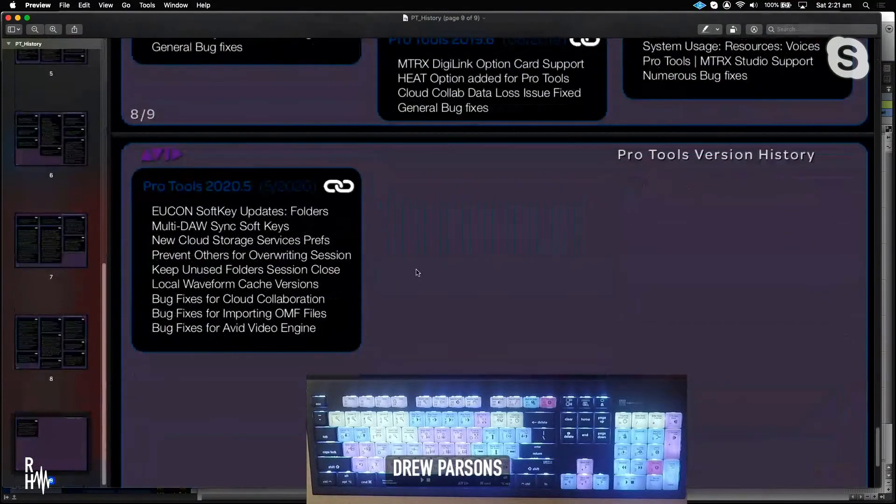
scroll(320, 227, "up", 12)
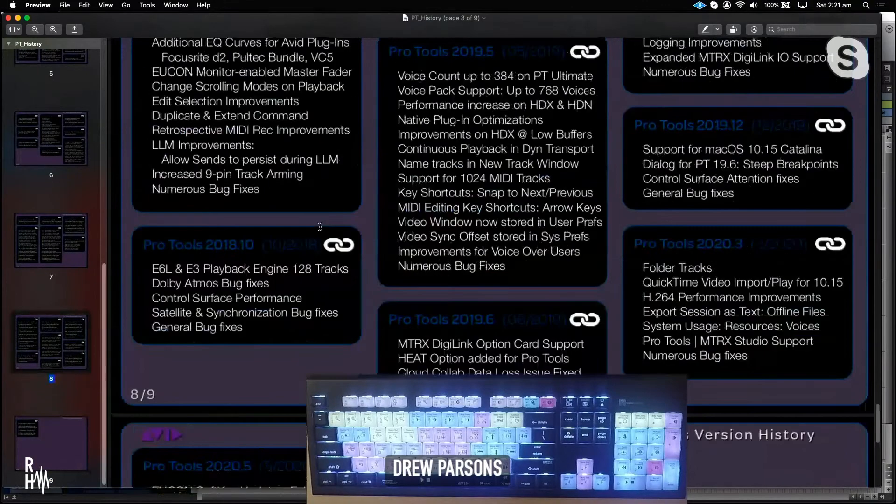
scroll(320, 227, "up", 10)
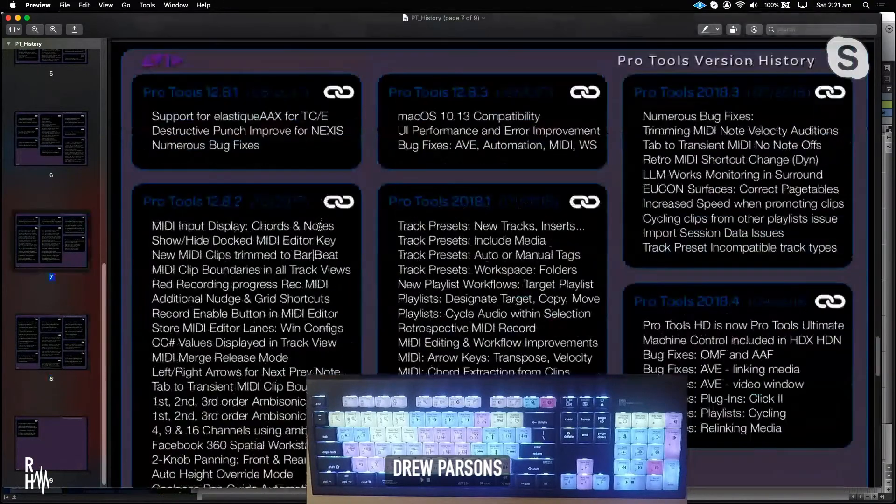
scroll(320, 227, "up", 20)
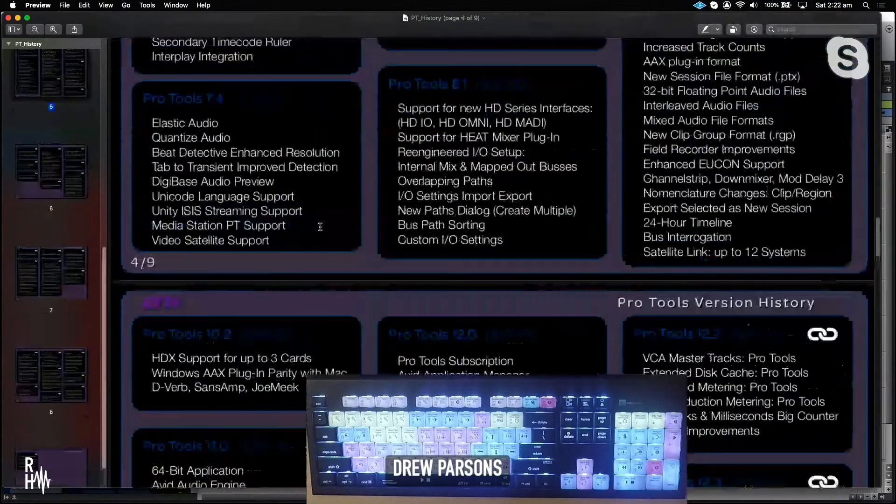
scroll(320, 227, "up", 12)
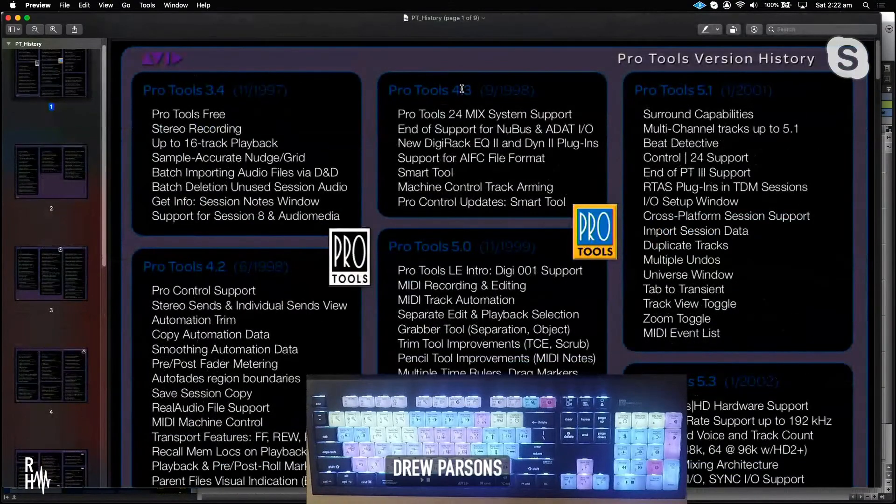
- Examine the Pro Tools 24 MIX entry and the 5.1 multi-channel entry in the version history, and switch back to Pro Tools
left_click_drag(400, 112, 488, 117)
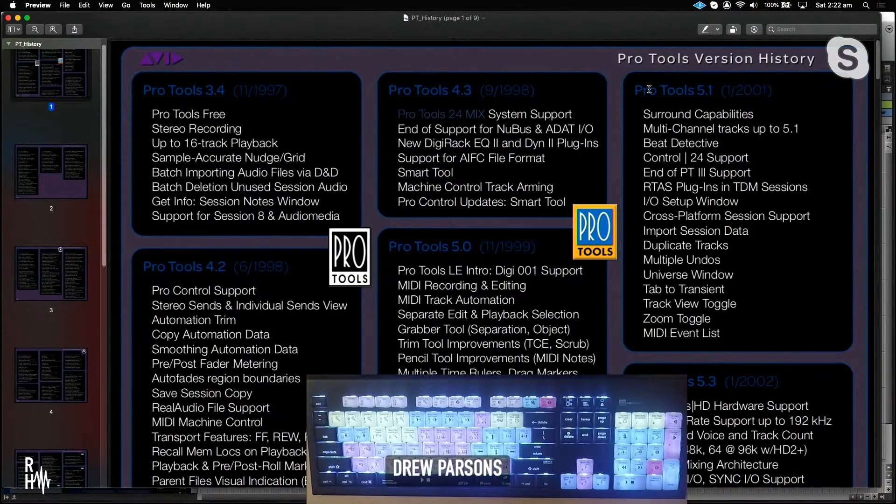
left_click_drag(634, 89, 716, 91)
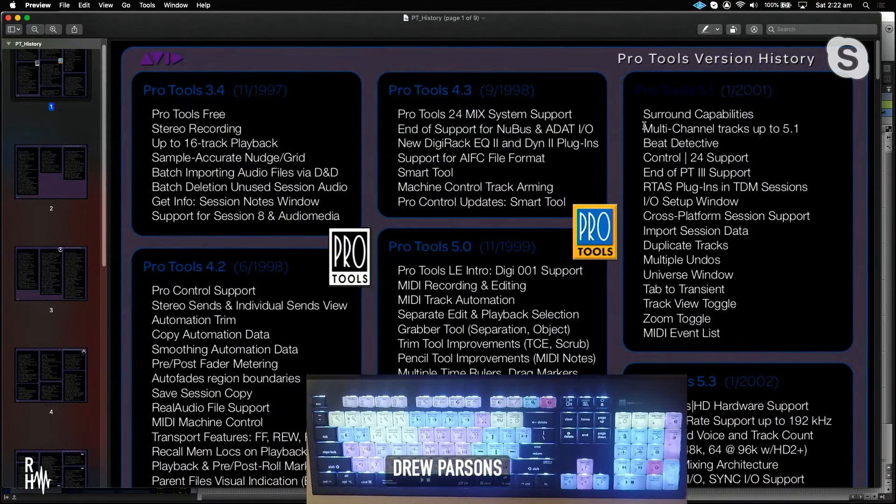
left_click_drag(644, 126, 788, 131)
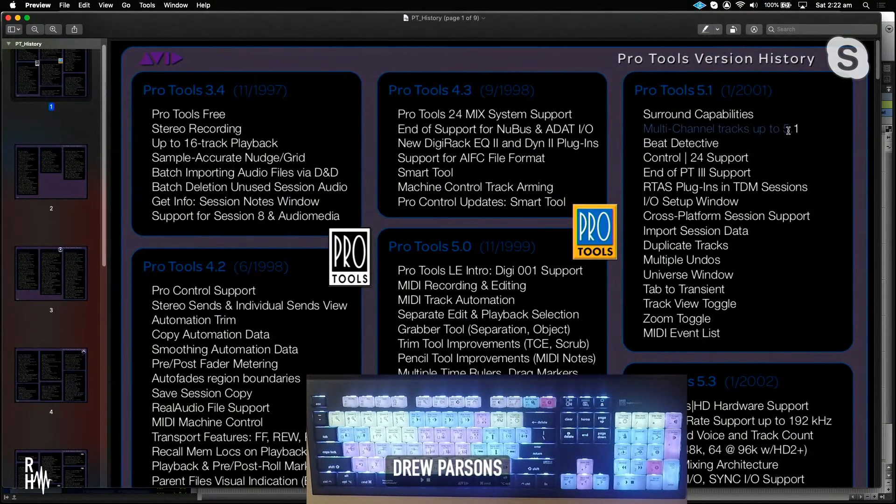
left_click(805, 131)
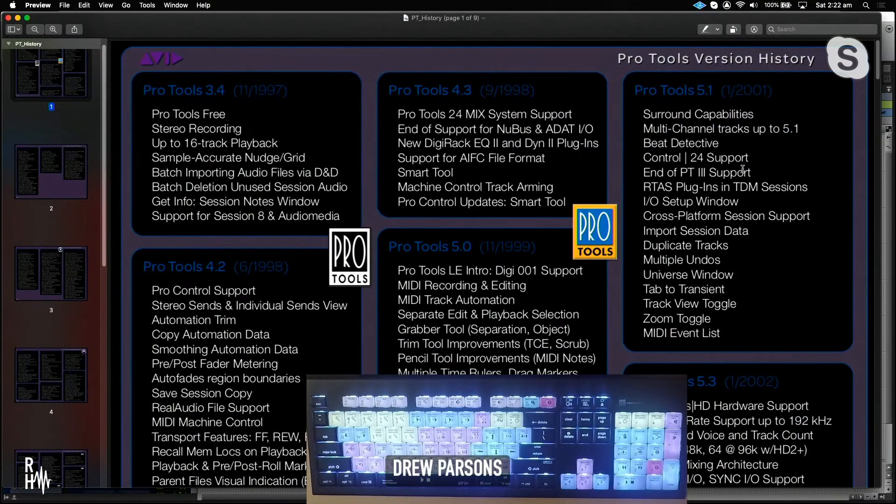
scroll(631, 273, "down", 20)
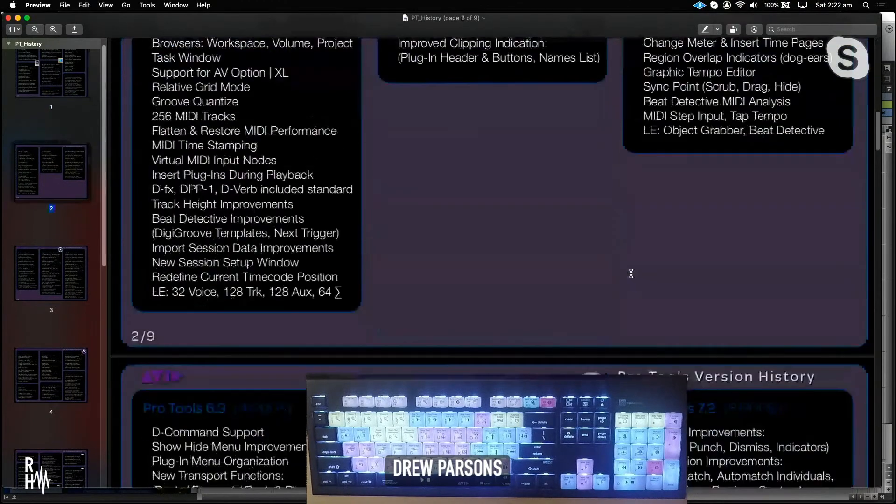
scroll(631, 273, "down", 20)
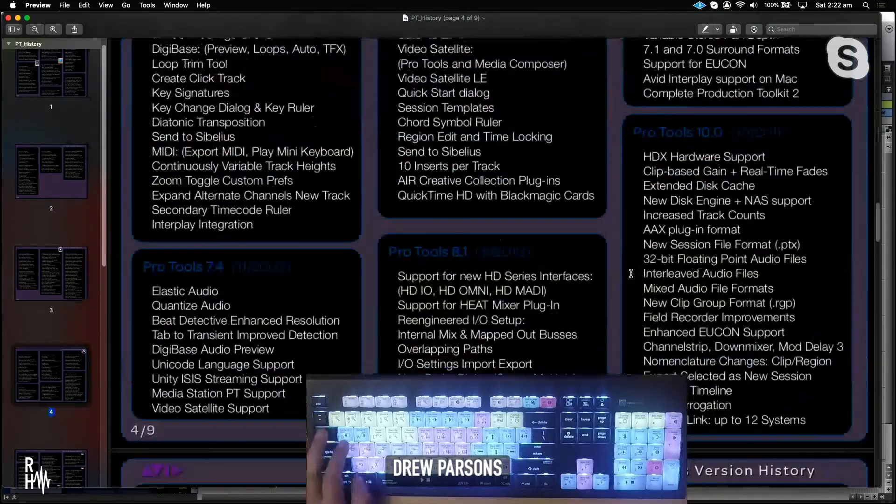
key("super+Tab")
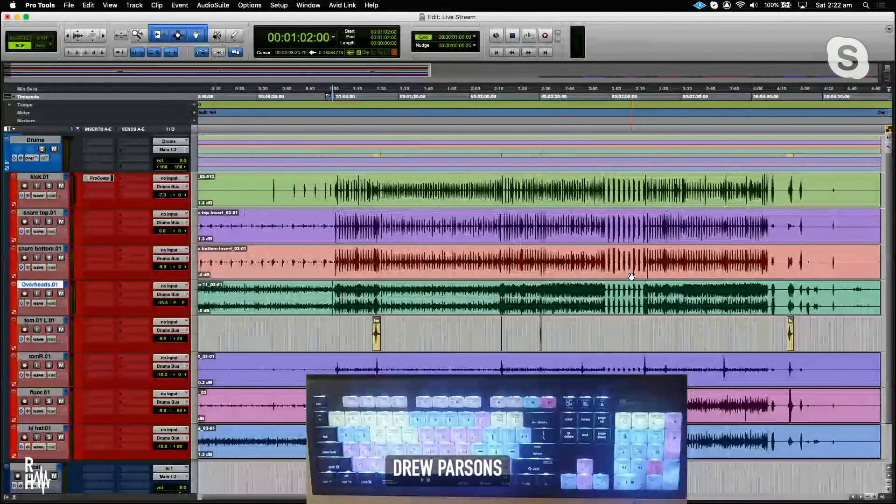
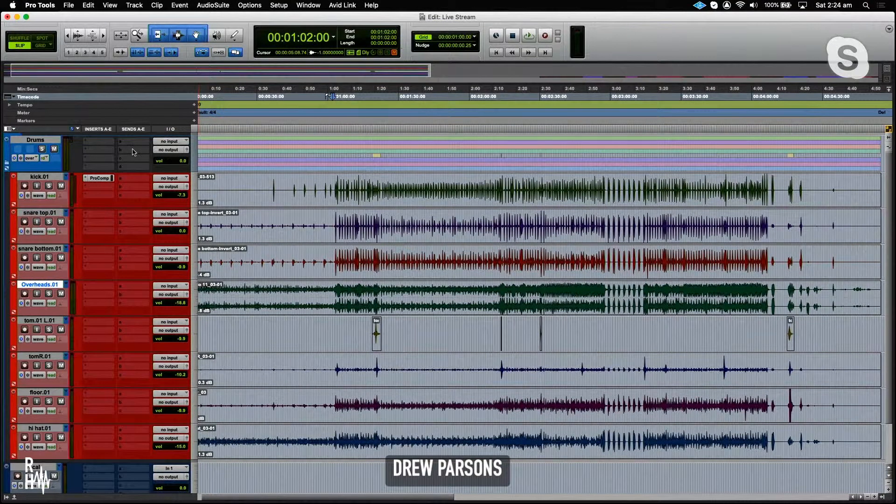
- Set the Drums folder track's input to the stereo Bus 1-2 and rename that bus to Drums
left_click(168, 142)
mouse_move(171, 150)
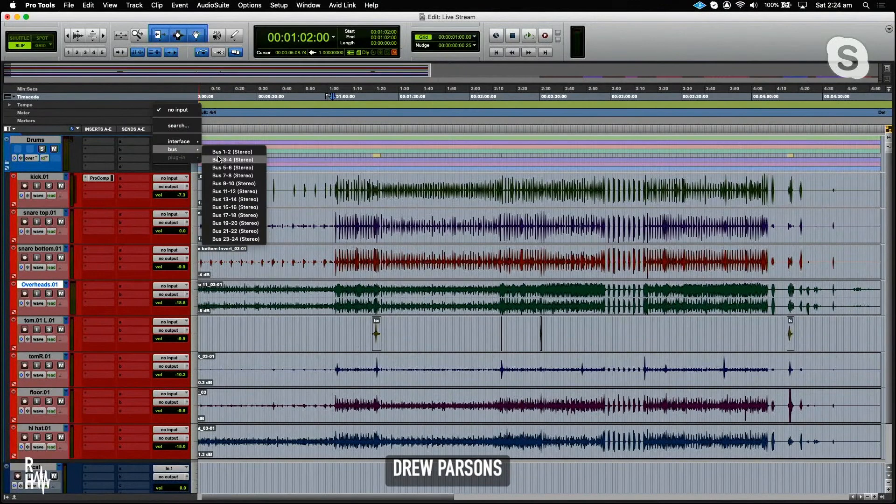
left_click(152, 126)
right_click(172, 143)
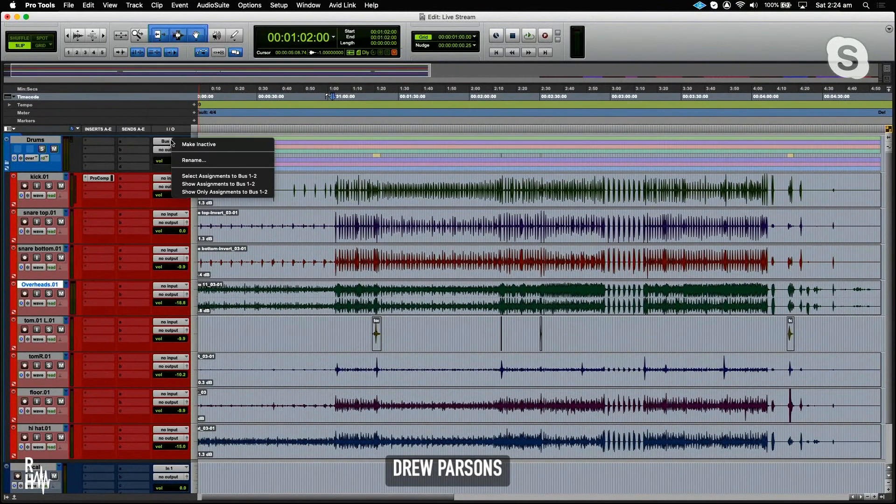
left_click(185, 161)
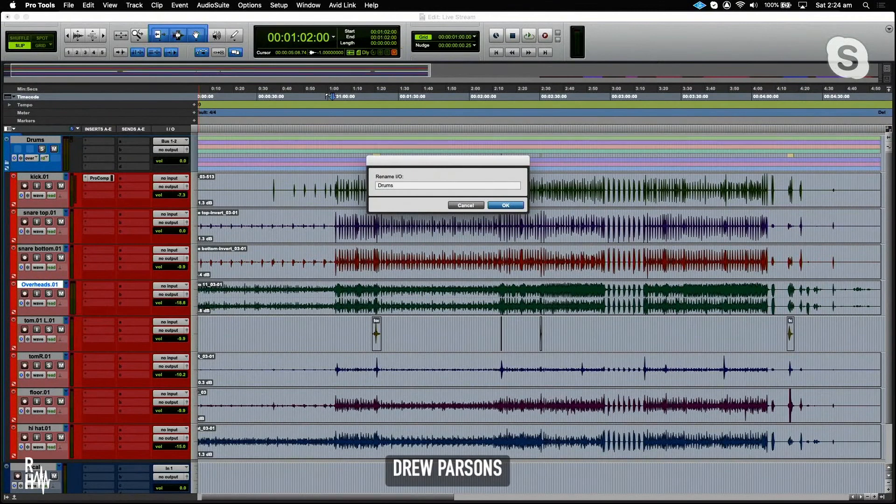
key("Return")
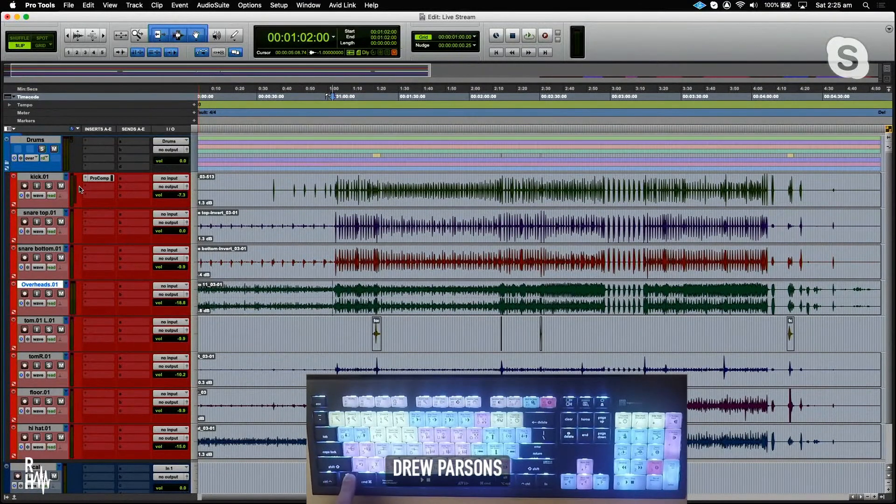
- Assign the output of every track in the session to the Drums (Stereo) bus at once
left_click(165, 189)
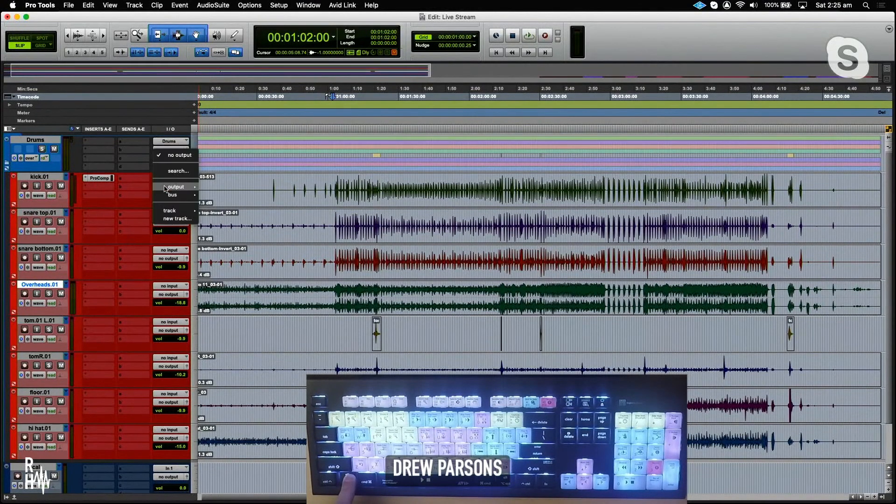
mouse_move(187, 188)
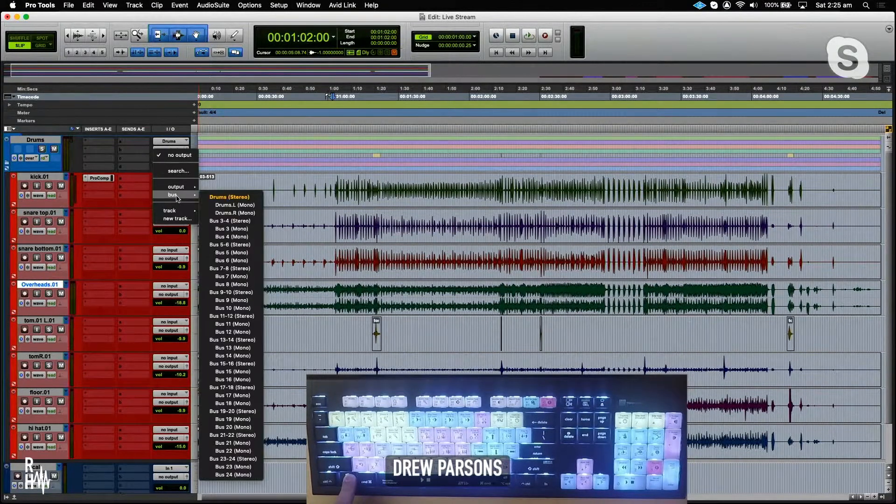
left_click(215, 197)
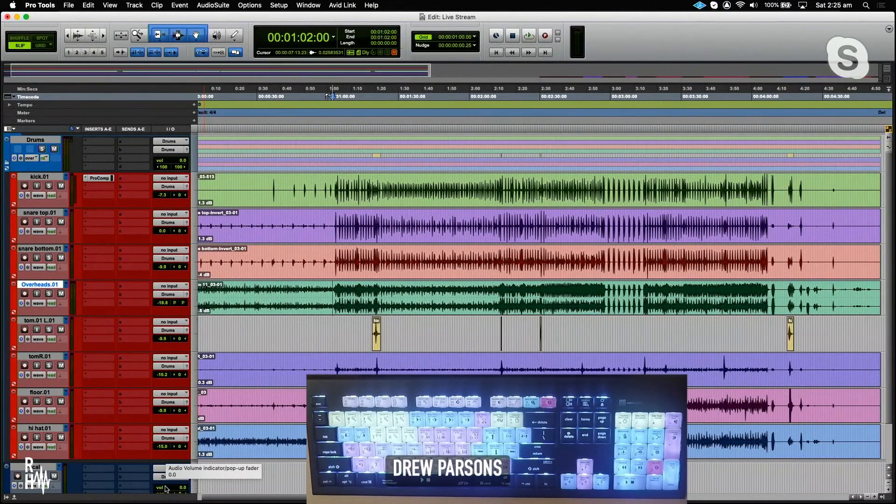
- Set the output of all tracks, including the Drums folder, to Out 1-2 at once
left_click(177, 150)
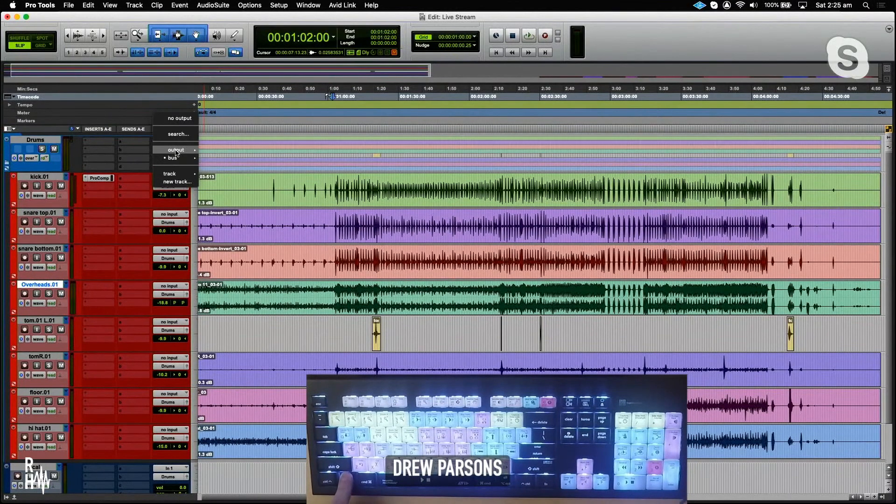
mouse_move(177, 150)
left_click(220, 152, "alt")
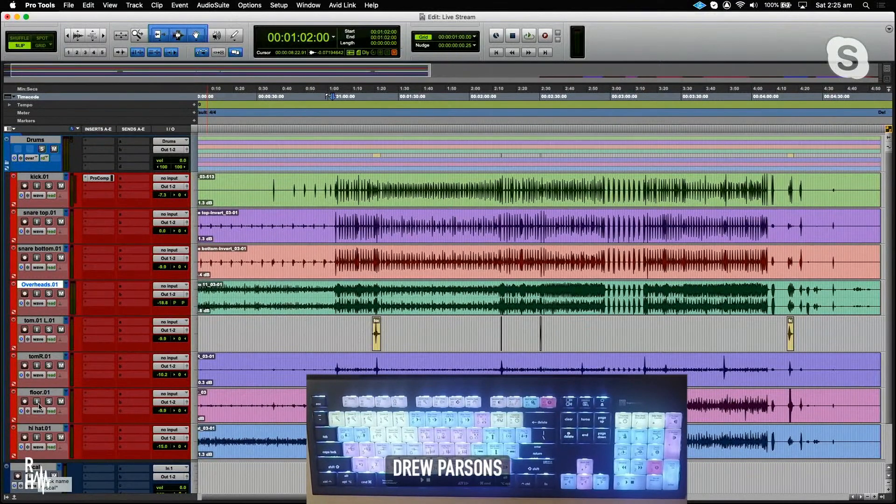
- Select the tracks from kick.01 through hi hat.01 and route all their outputs to the Drums (Stereo) bus
left_click(40, 177)
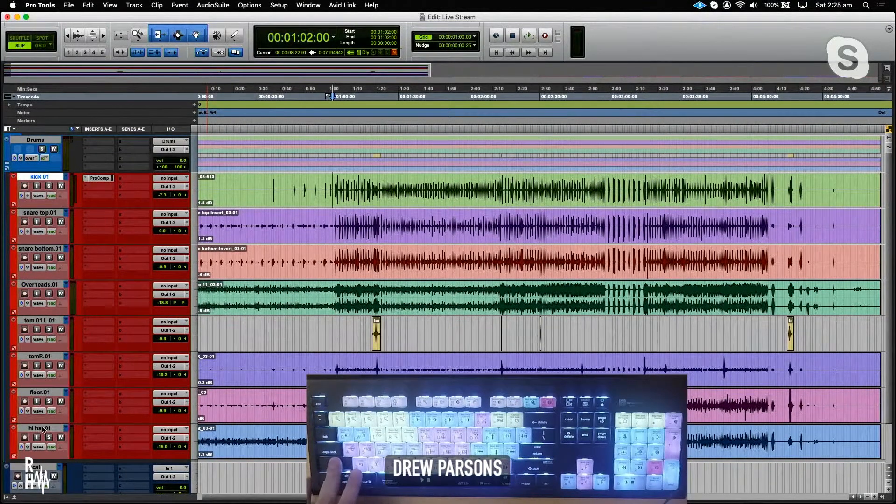
left_click(40, 428, "shift")
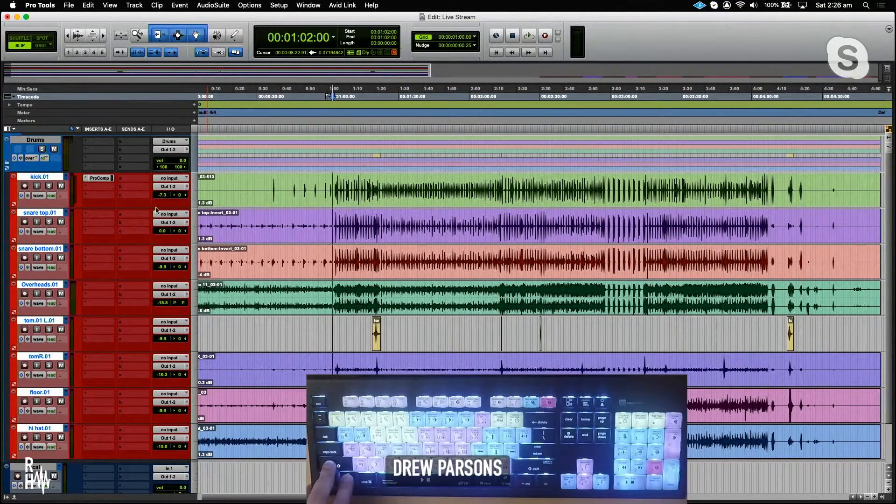
left_click(174, 189)
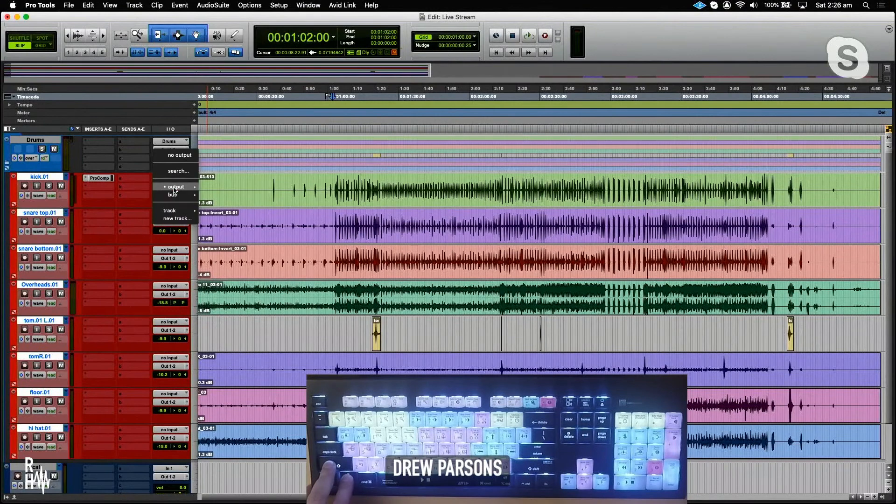
mouse_move(179, 195)
left_click(209, 197, "alt")
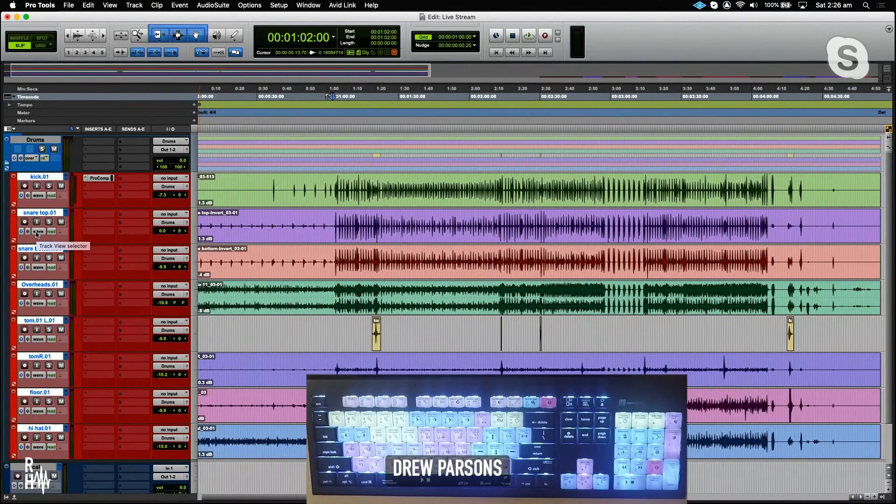
- Assign the inputs of the selected mono drum tracks to consecutive buses, starting with Bus 3 on kick.01
left_click(167, 178)
mouse_move(167, 186)
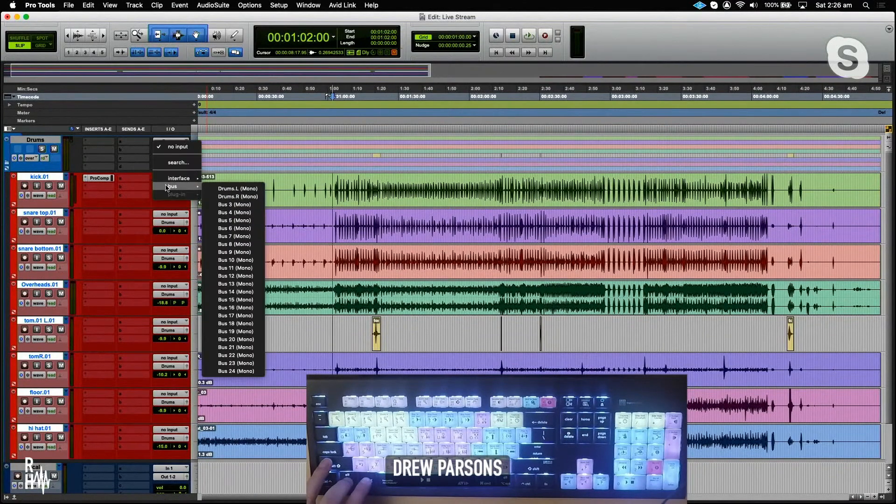
left_click(219, 205, "alt+super")
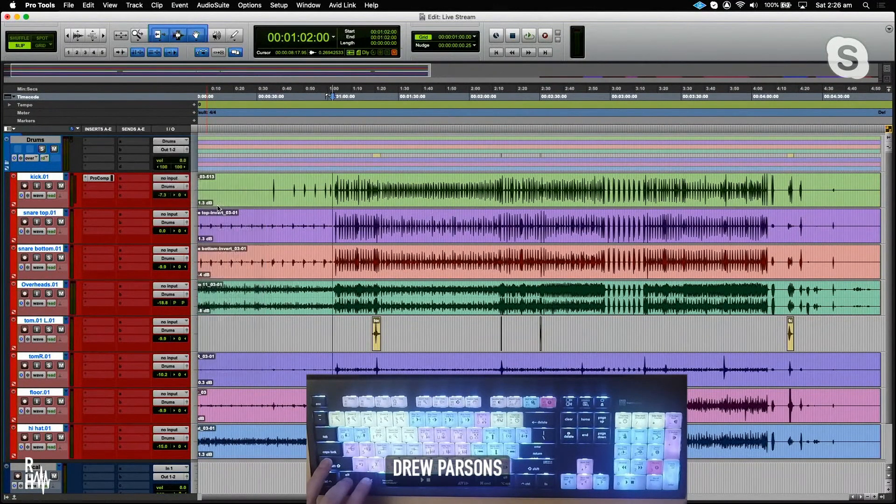
left_click(162, 180)
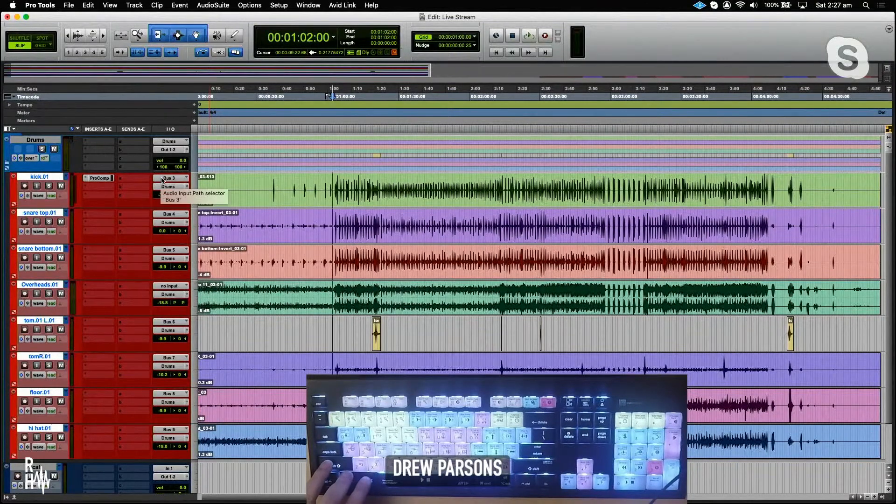
- Set the input of all selected mono drum tracks to no input at once
left_click(138, 189)
left_click(172, 179, "alt+shift")
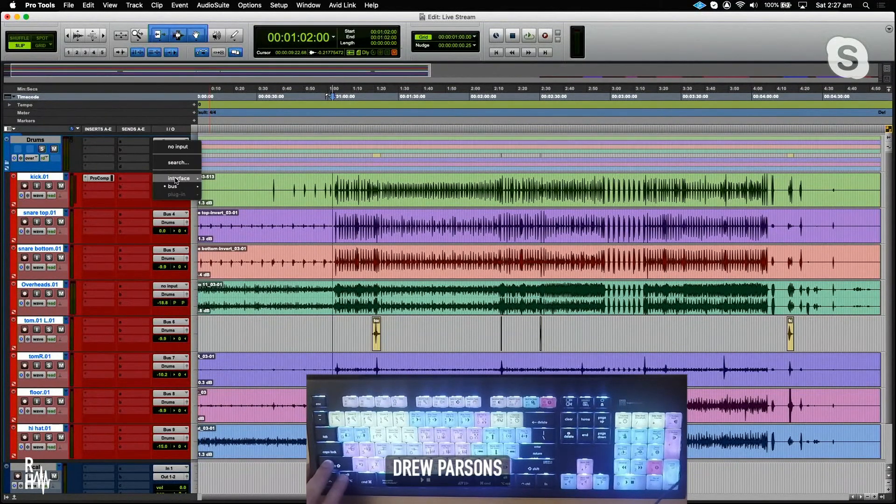
left_click(179, 147)
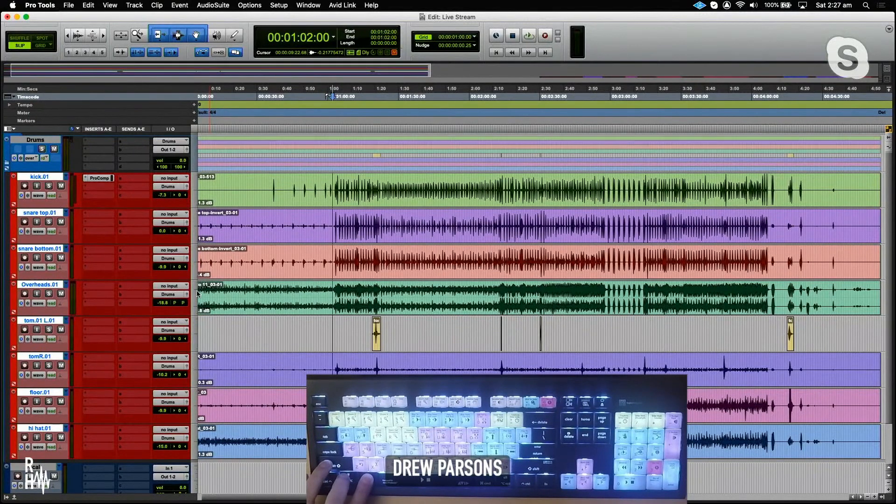
- Assign consecutive mono bus inputs across the selected drum tracks, using Bus 3 (Mono) as the starting bus on kick.01
left_click(173, 178)
left_click(172, 177)
left_click(172, 178)
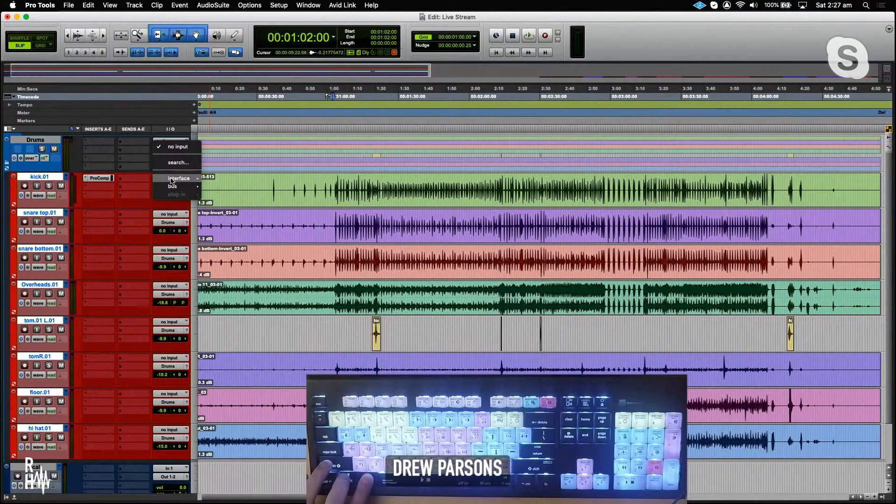
mouse_move(193, 187)
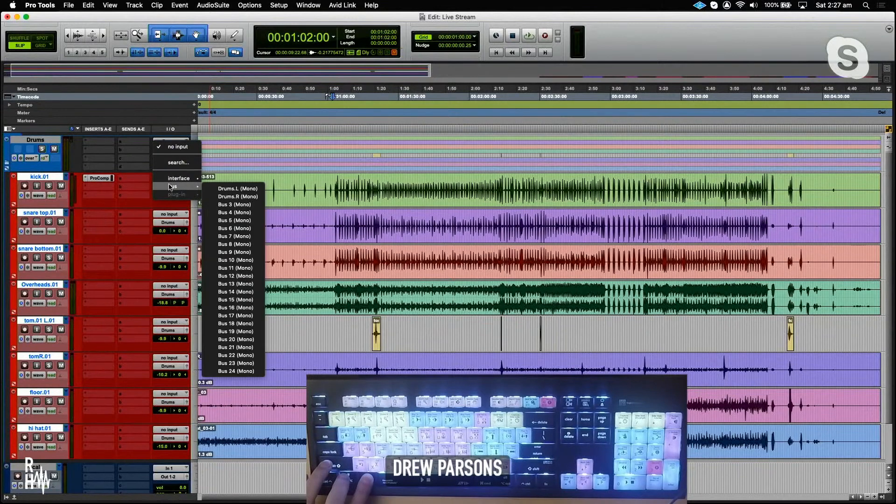
left_click(228, 206, "alt+super")
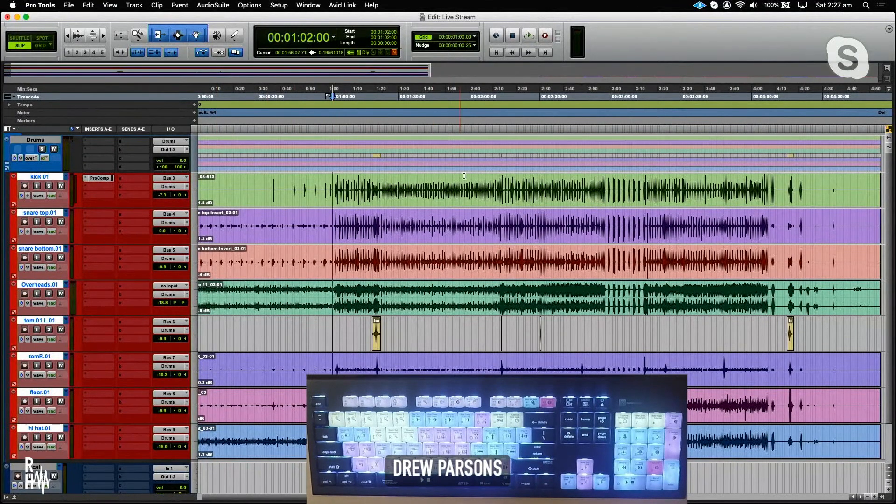
- Collapse the Drums folder and insert the FabFilter Pro-Q 3 equalizer in the vocal track's first insert slot
left_click(889, 132)
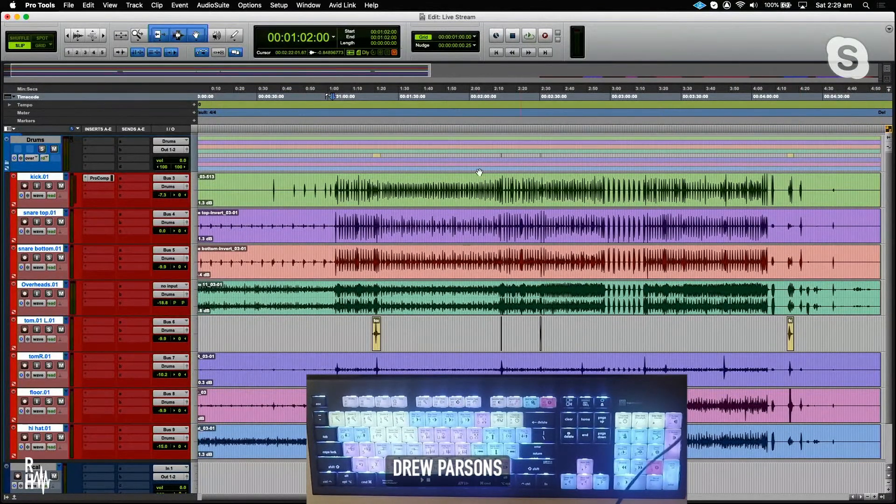
left_click(7, 164)
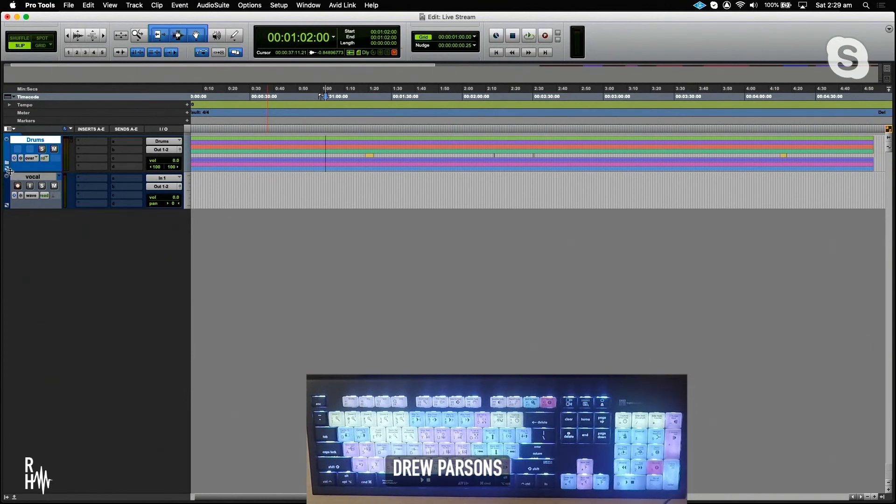
left_click(81, 180)
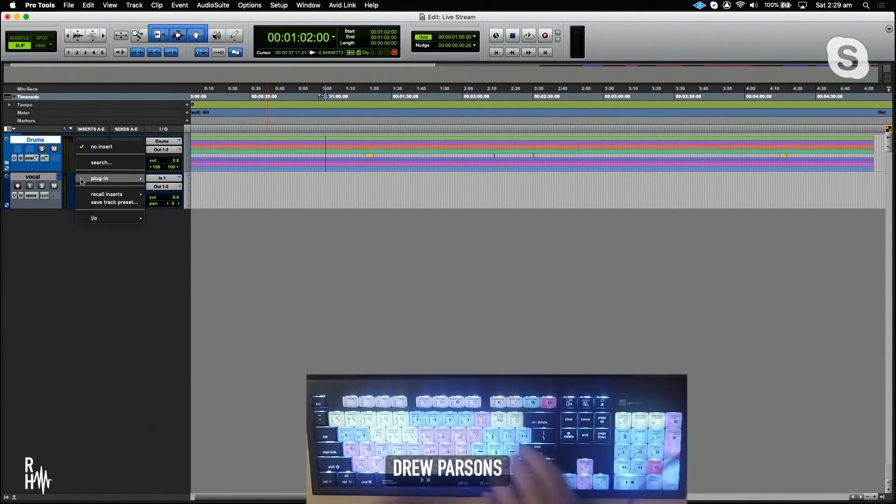
type("fab")
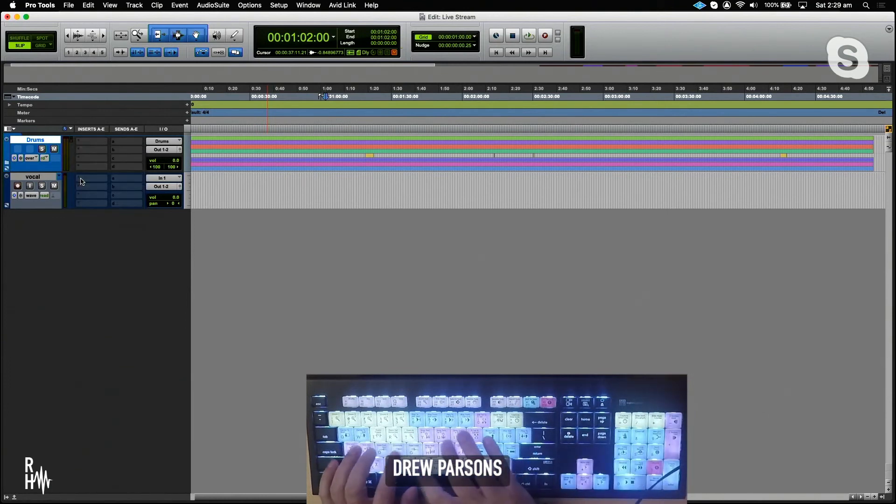
key("Return")
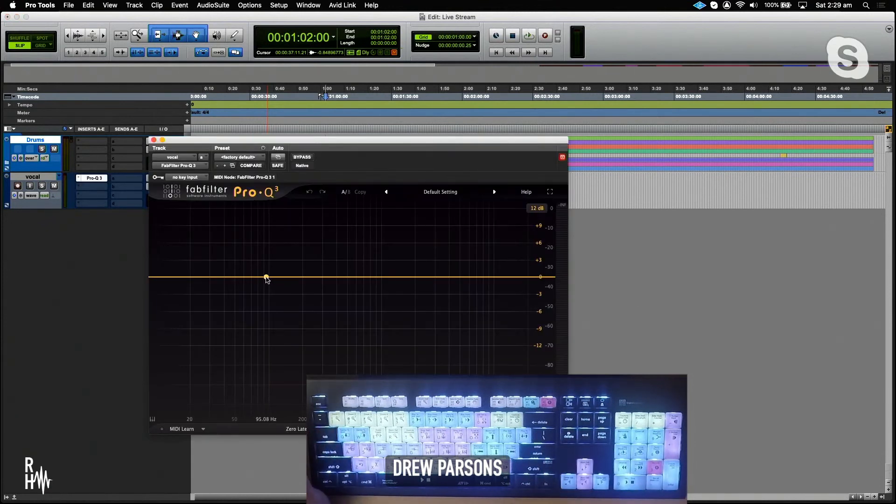
- Add an EQ band at about 95 Hz in Pro-Q 3, change its shape to Low Cut, and close the plug-in window
left_click(266, 277)
left_click(196, 388)
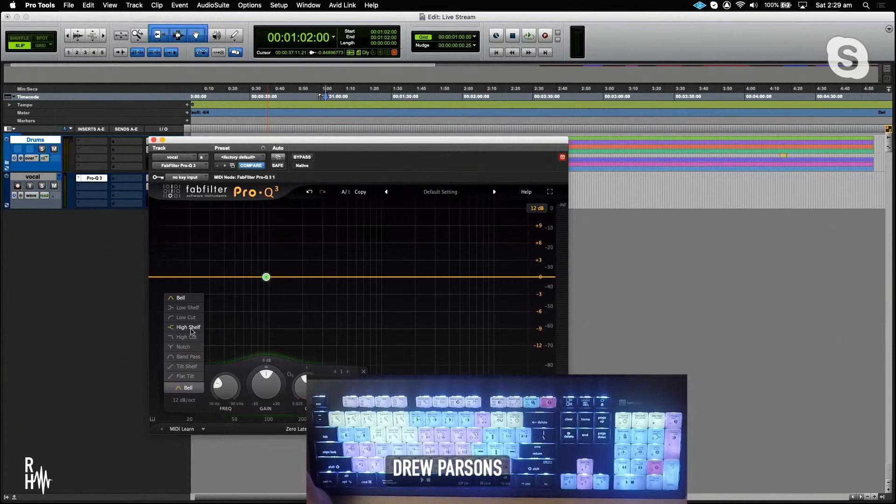
left_click(169, 319)
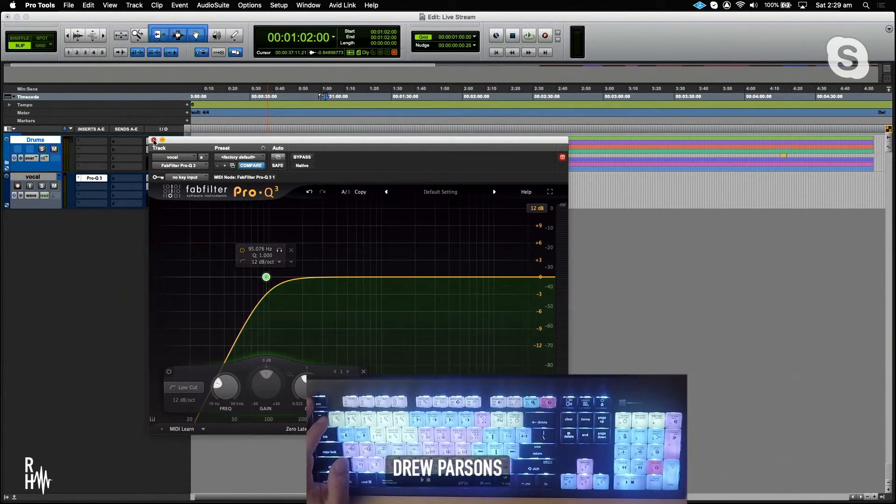
left_click(153, 140)
- Search the plug-ins for "pro" and insert Pro Compressor (mono) in the vocal track's second insert slot
left_click(81, 189)
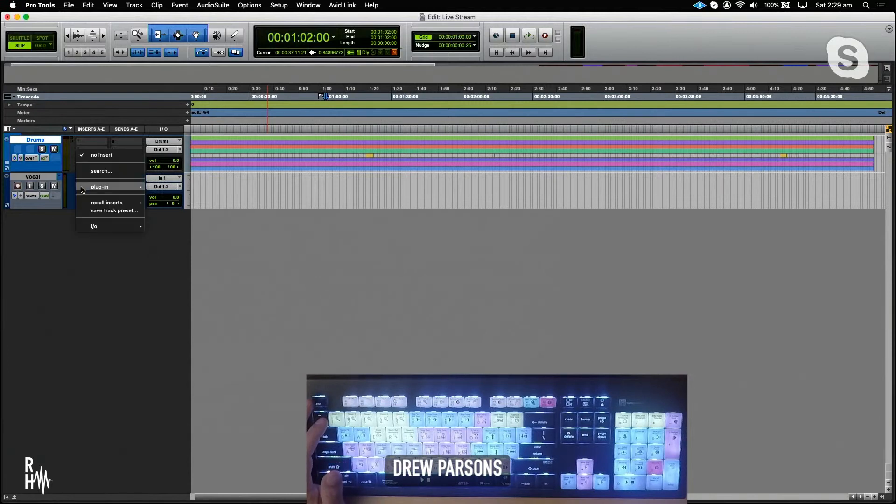
mouse_move(82, 189)
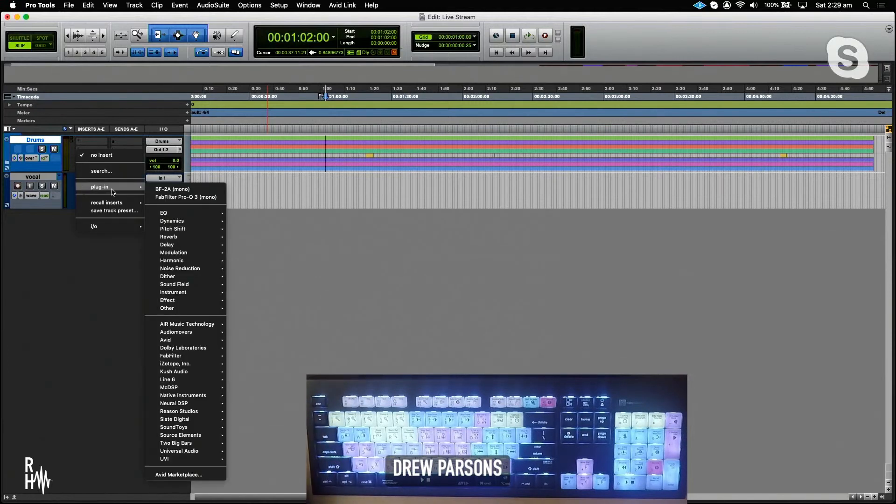
mouse_move(113, 195)
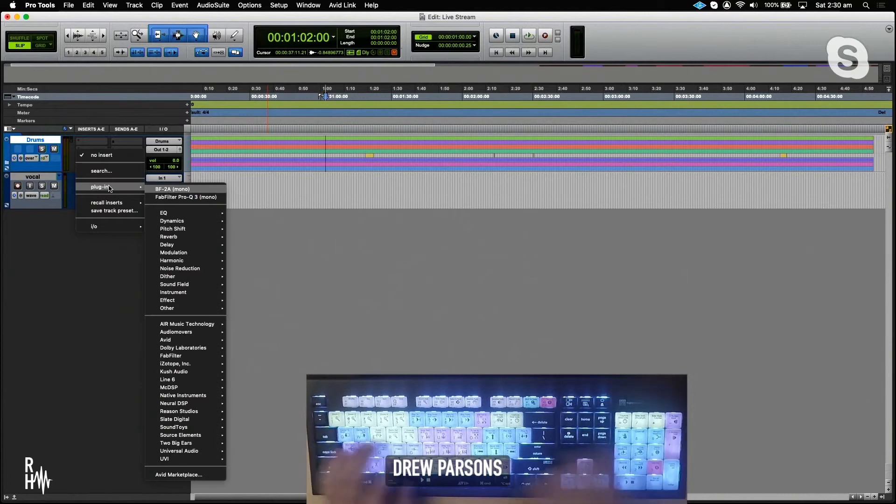
left_click(178, 195)
left_click(110, 188)
type("o")
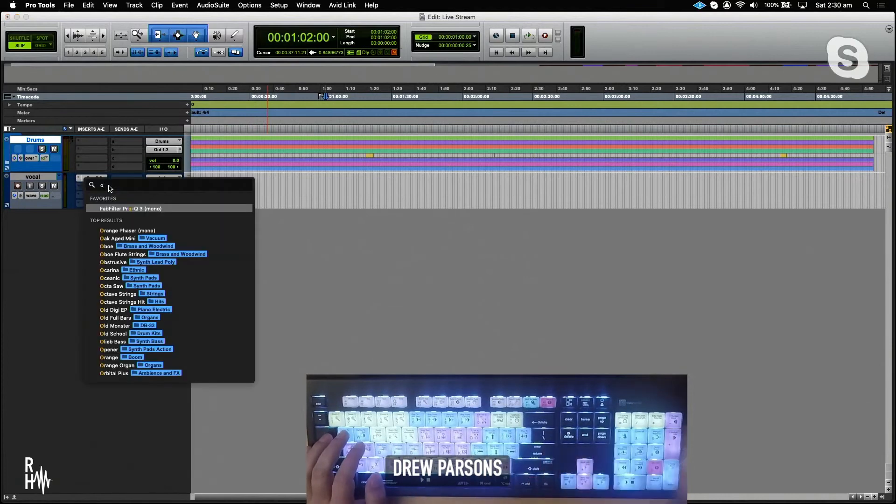
key("BackSpace")
type("pro")
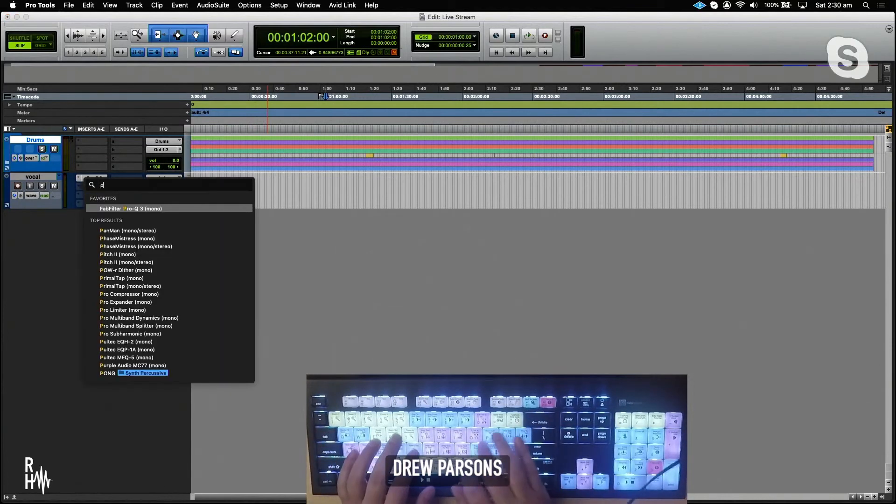
key("Down")
key("Down")
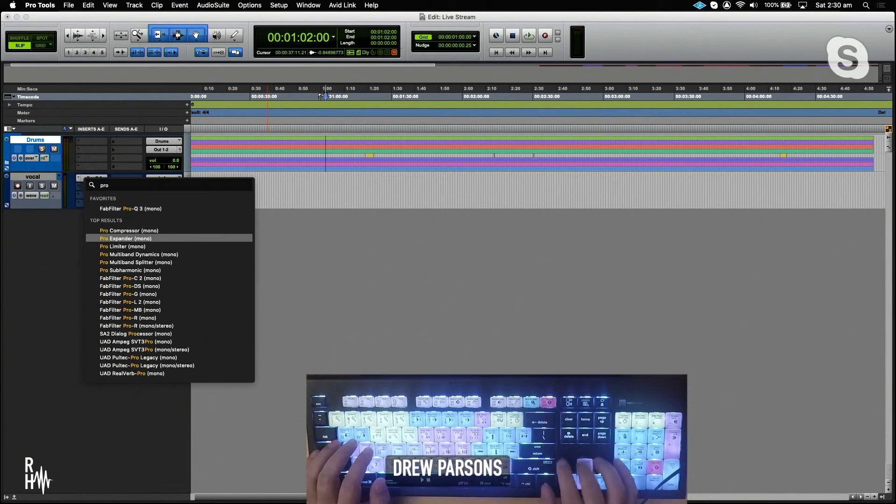
key("Up")
key("Return")
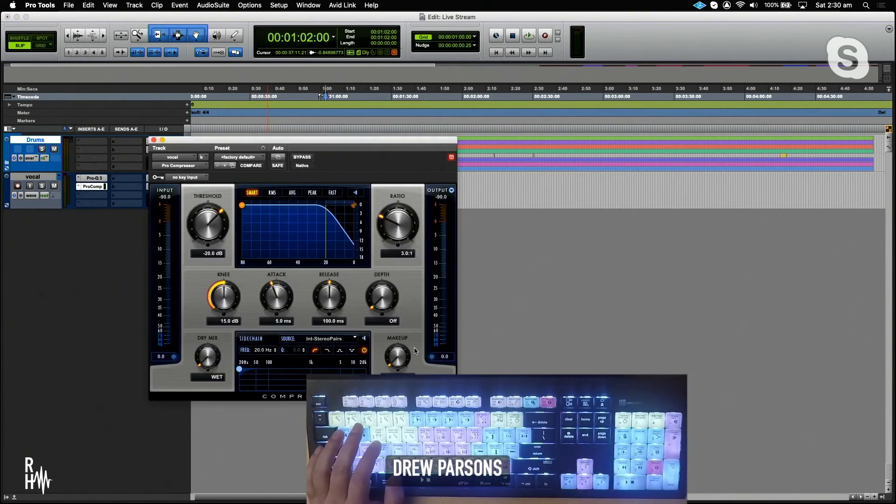
- Adjust the Pro Compressor's Dry Mix to 0% and close the plug-in window
left_click_drag(275, 147, 323, 143)
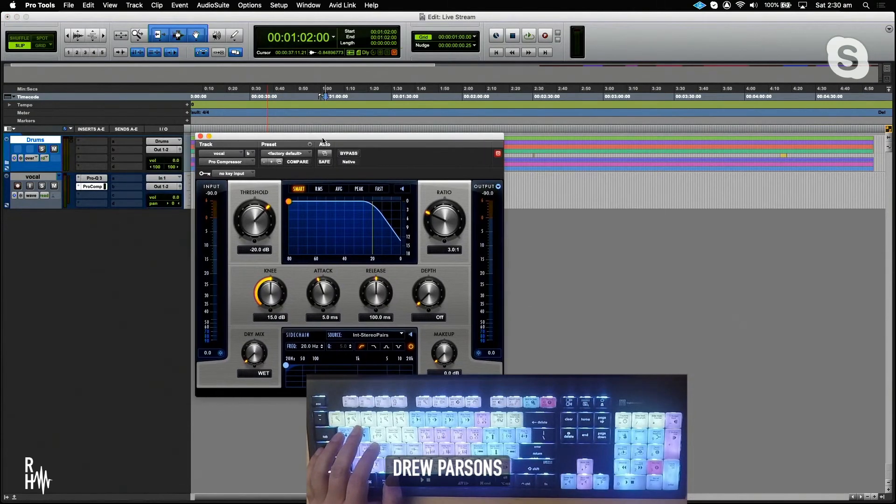
left_click_drag(252, 350, 254, 314)
left_click_drag(256, 363, 249, 410)
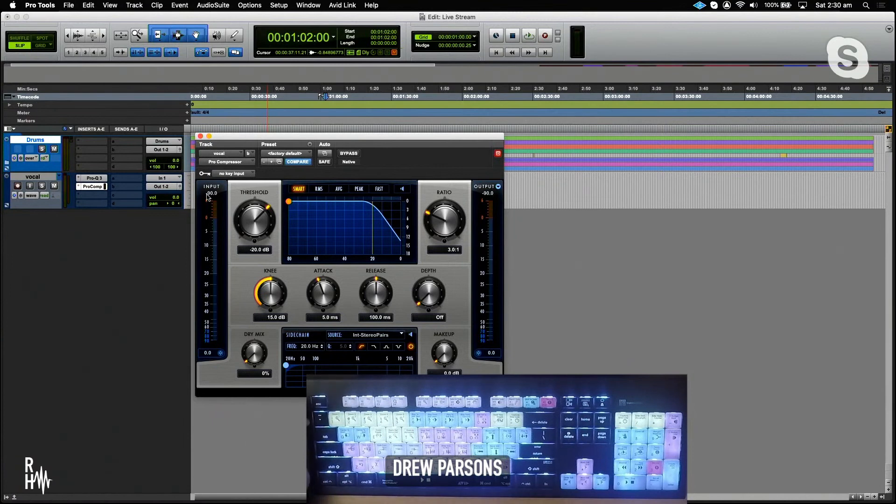
left_click(200, 137)
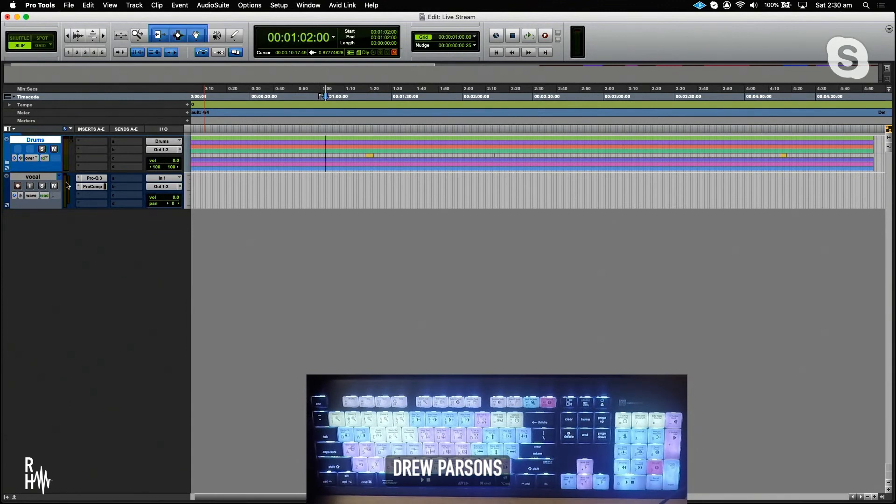
- Reopen the vocal track's Pro Compressor, turn its Dry Mix all the way down, and close the plug-in window
left_click(90, 186)
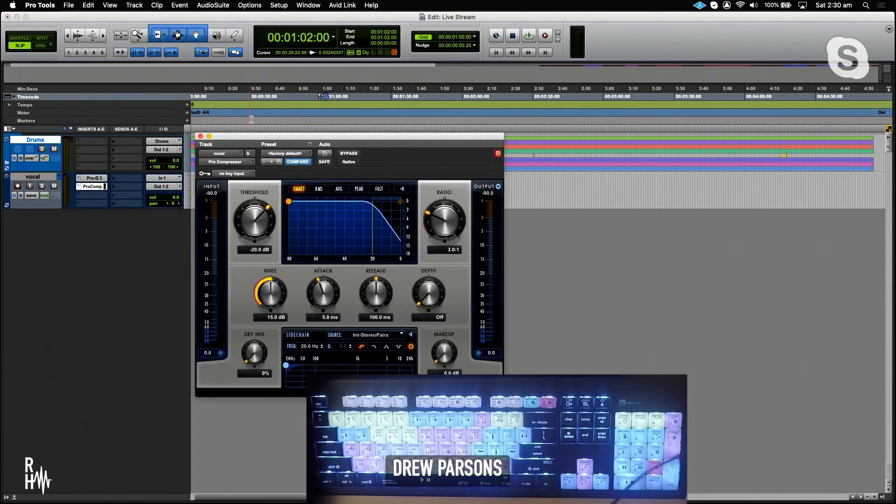
left_click_drag(248, 137, 252, 61)
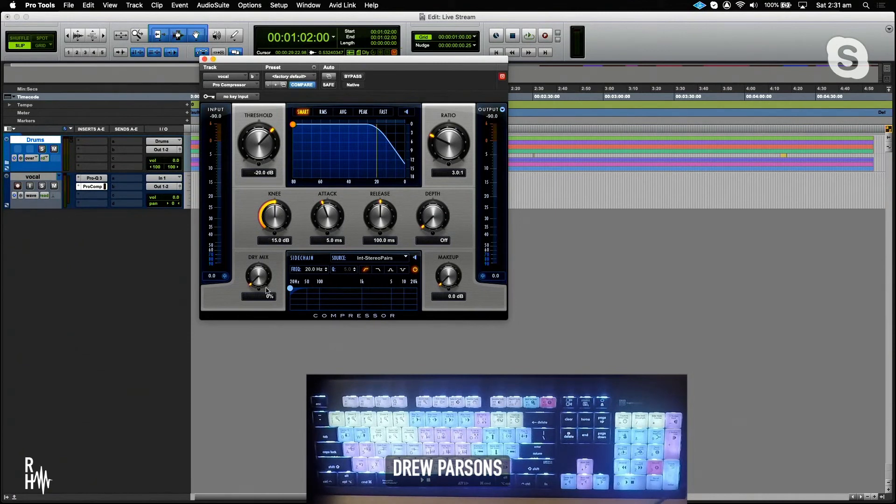
left_click_drag(262, 282, 260, 316)
left_click(204, 59)
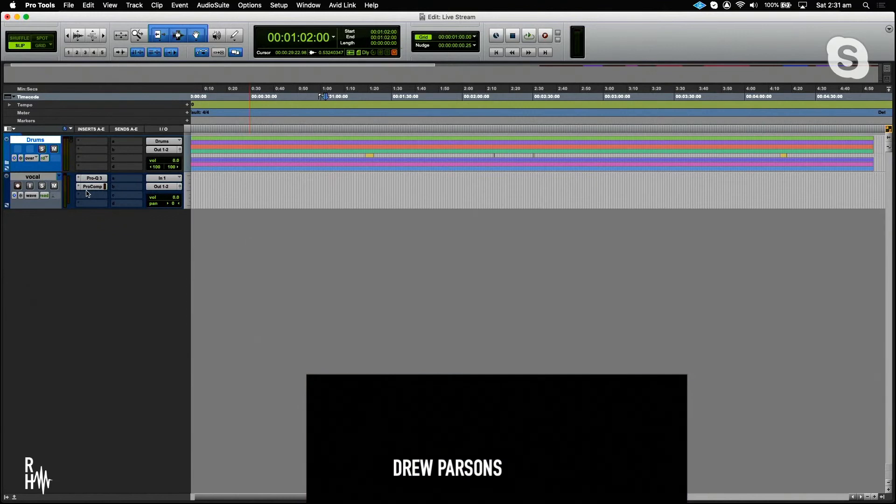
left_click(116, 179)
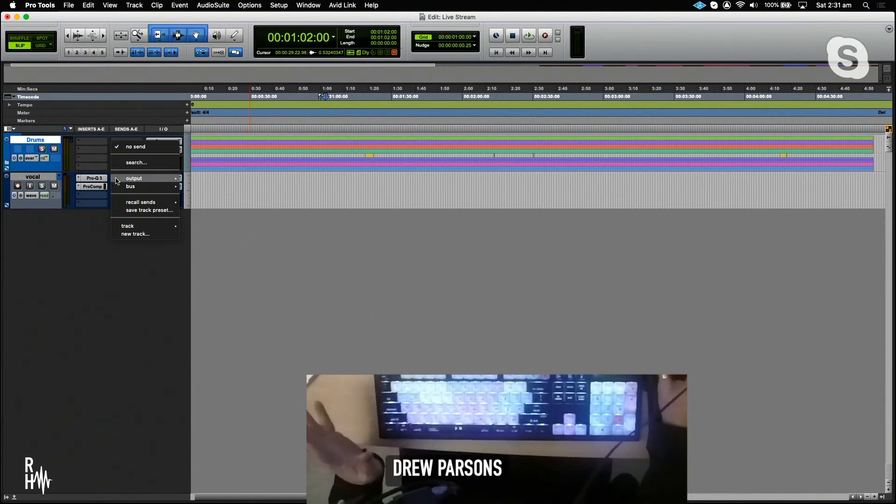
mouse_move(116, 181)
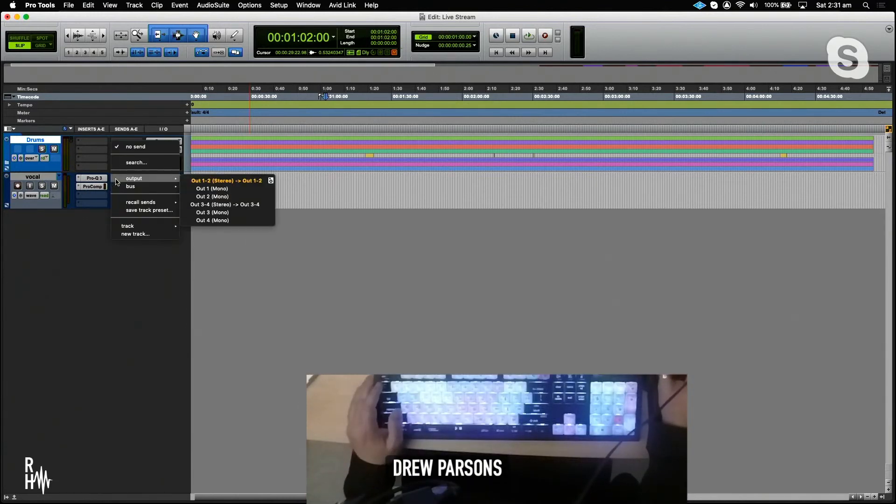
left_click(85, 229)
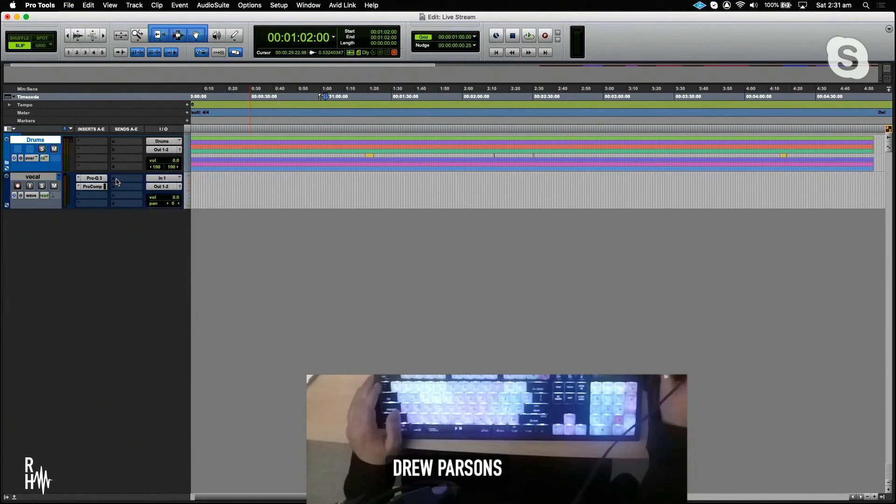
left_click(117, 182)
left_click(86, 230)
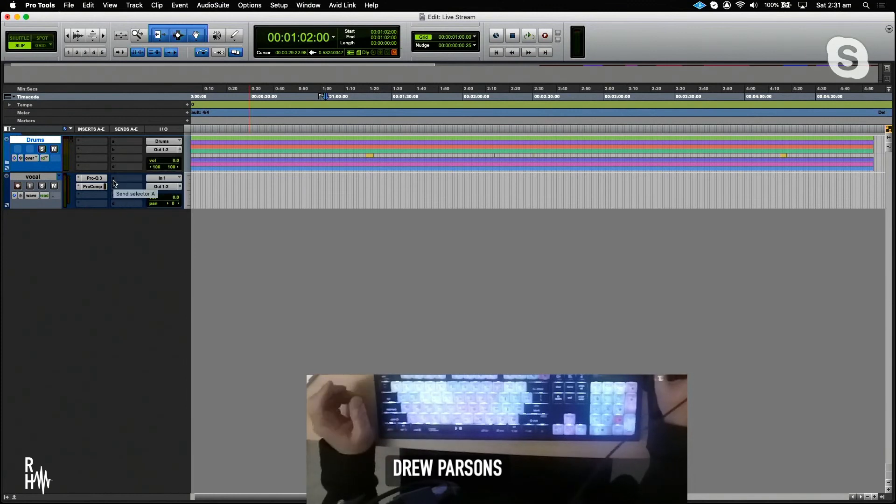
- Create a new stereo Aux Input track named "vox verb" from the vocal track's first send, next to the current track
left_click(114, 182)
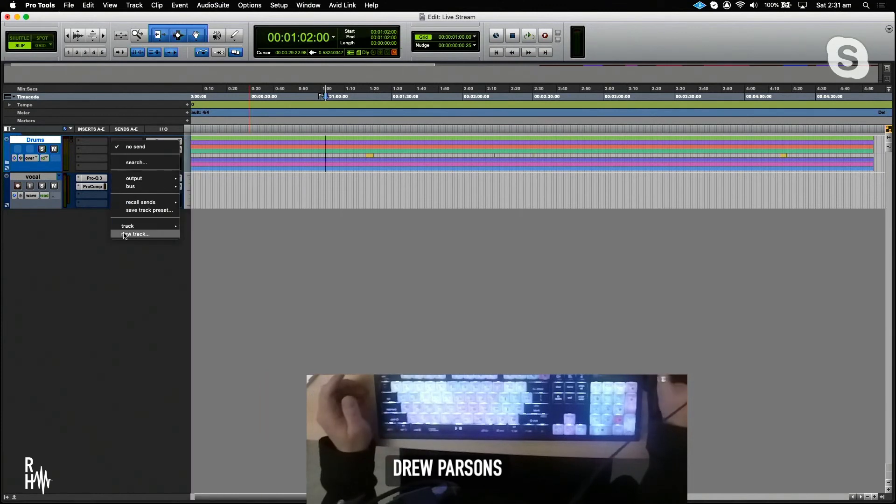
left_click(125, 235)
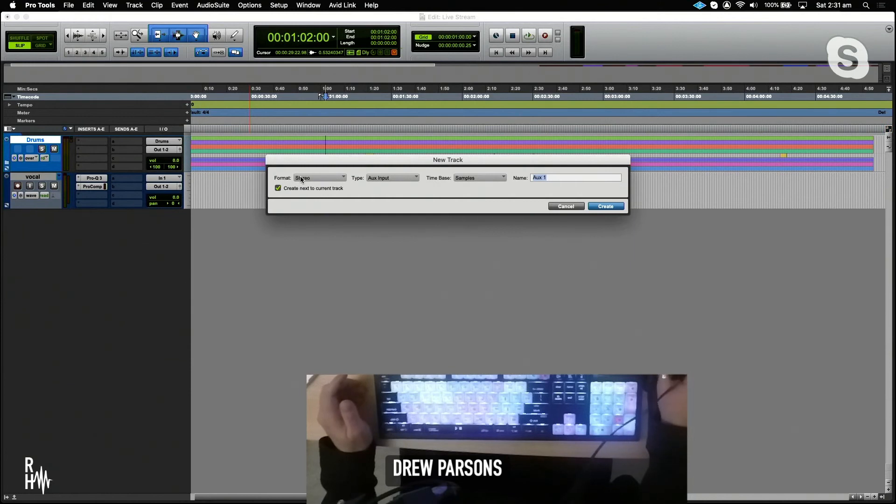
type("vox v")
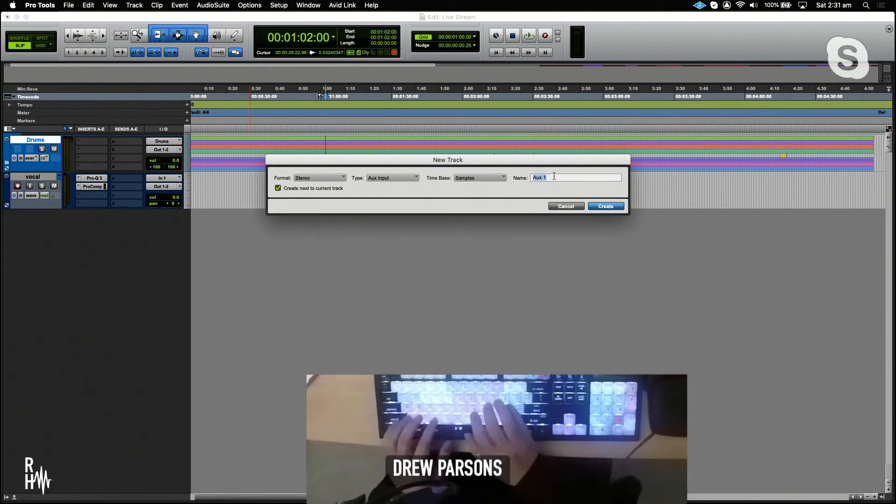
type("erb")
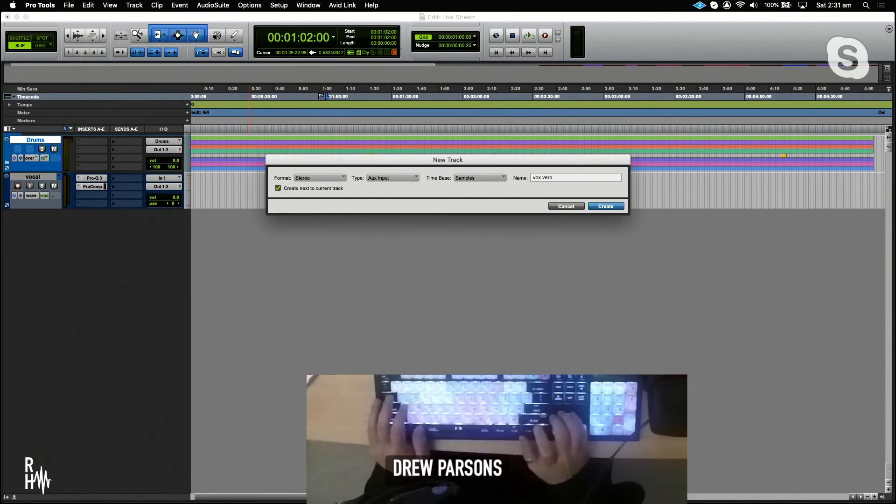
key("Return")
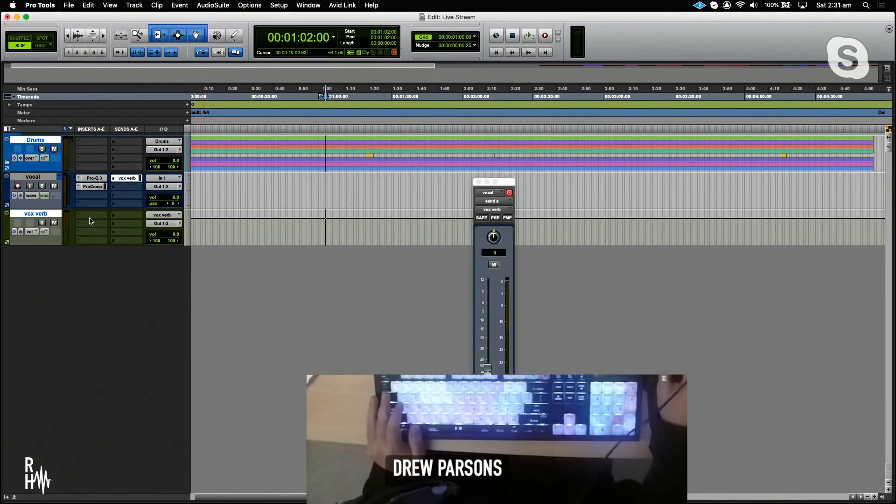
- Insert ReVibe II on the vox verb track by searching for "revibe", and raise the level of the vocal track's send to it
left_click(90, 217)
left_click(107, 199)
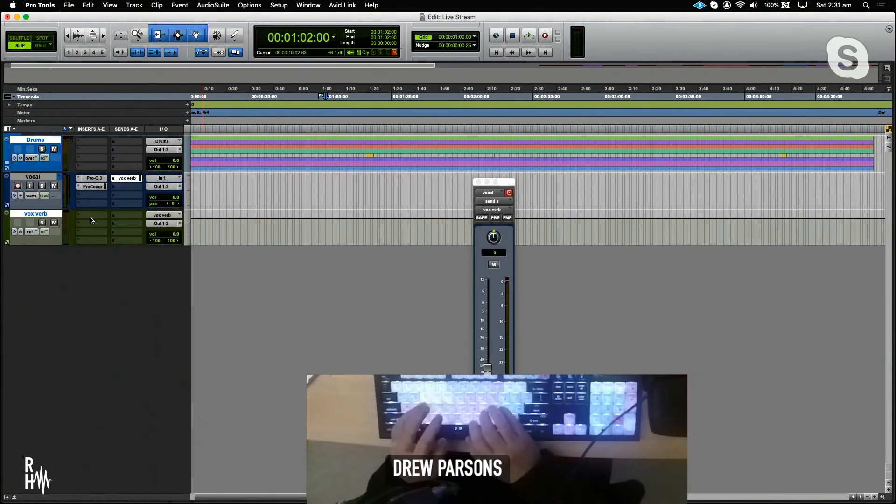
type("revibe")
key("Return")
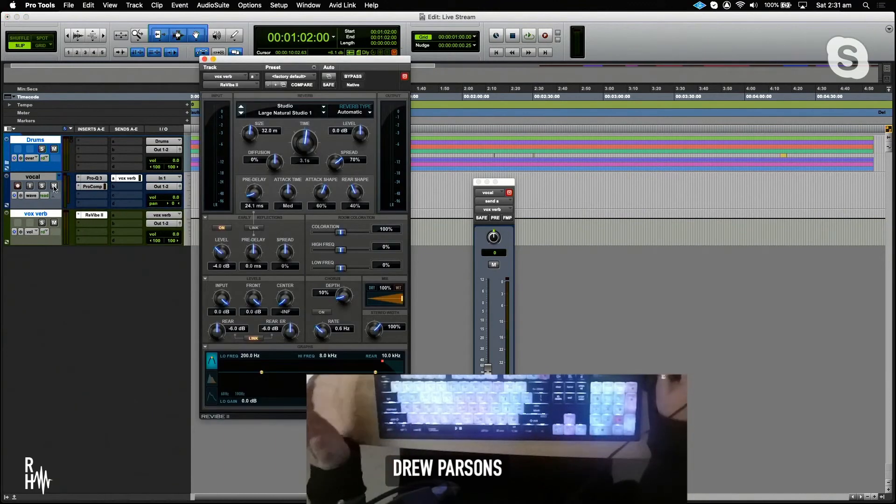
left_click(204, 59)
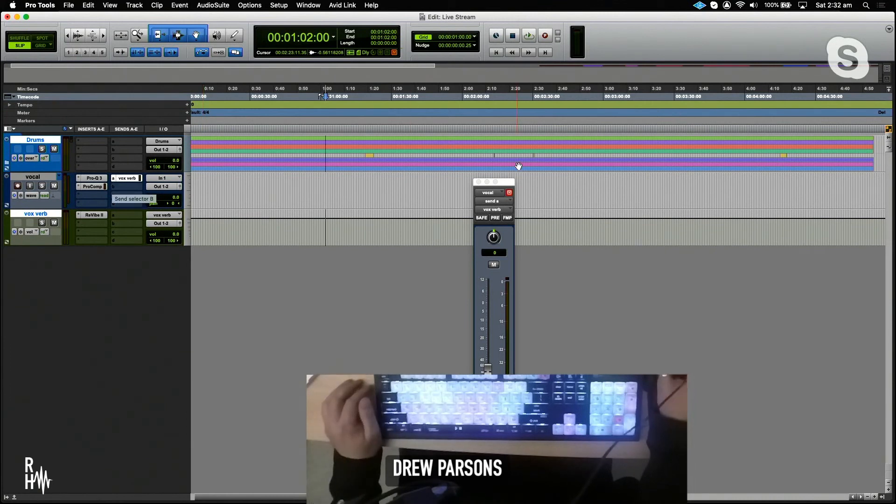
left_click_drag(487, 368, 487, 321)
left_click(478, 182)
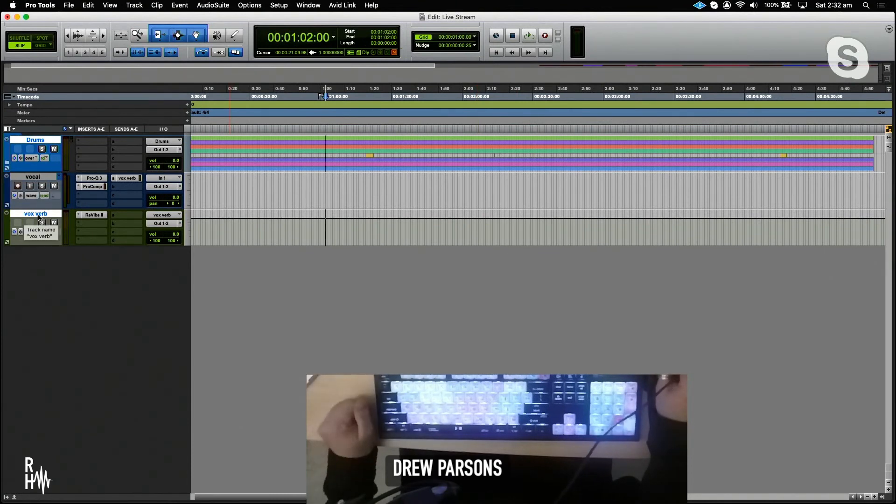
- Save the vocal and vox verb tracks together as a track preset named "Ricks Vocal" in the personal preset category
left_click(35, 140, "super")
left_click(38, 177, "super")
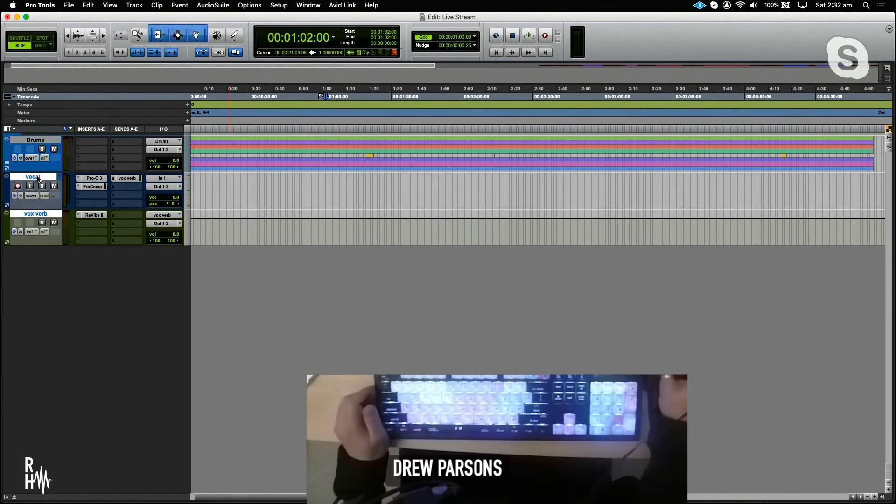
right_click(38, 179)
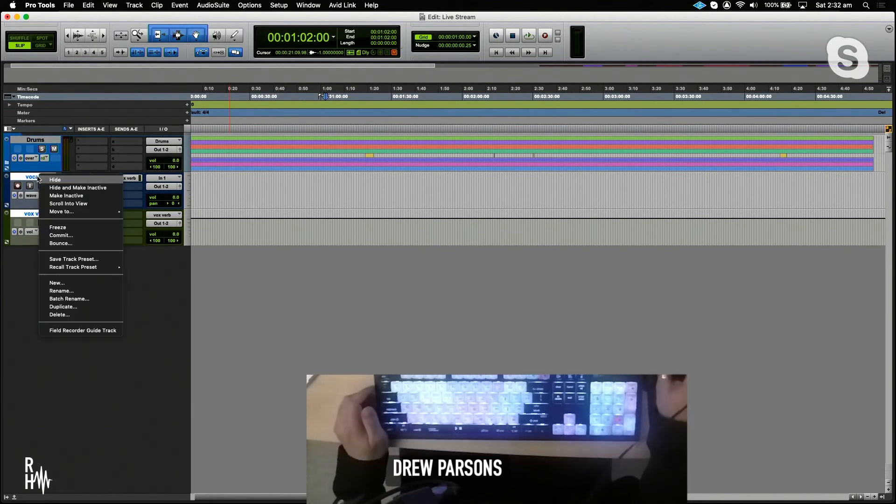
left_click(64, 259)
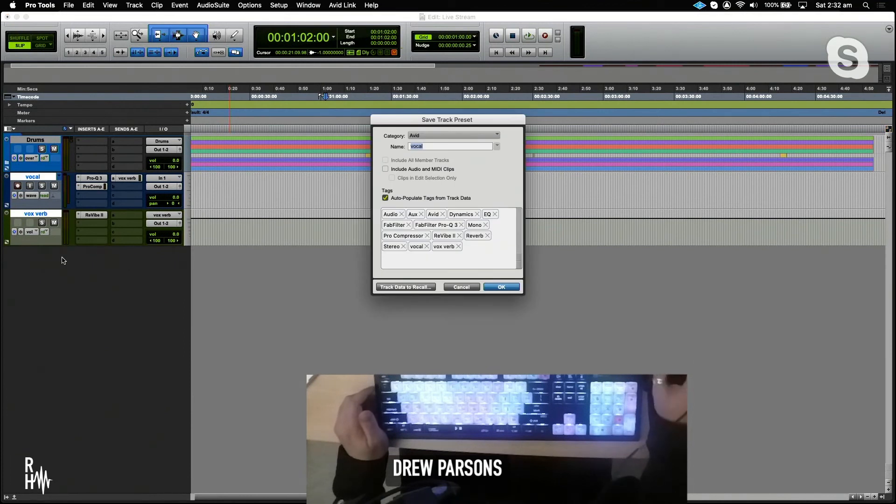
left_click(426, 136)
left_click(444, 147)
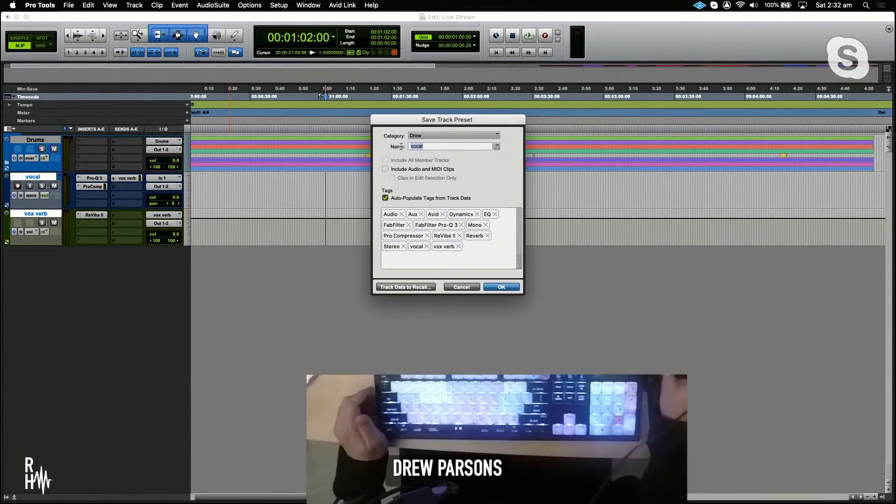
type("Ric")
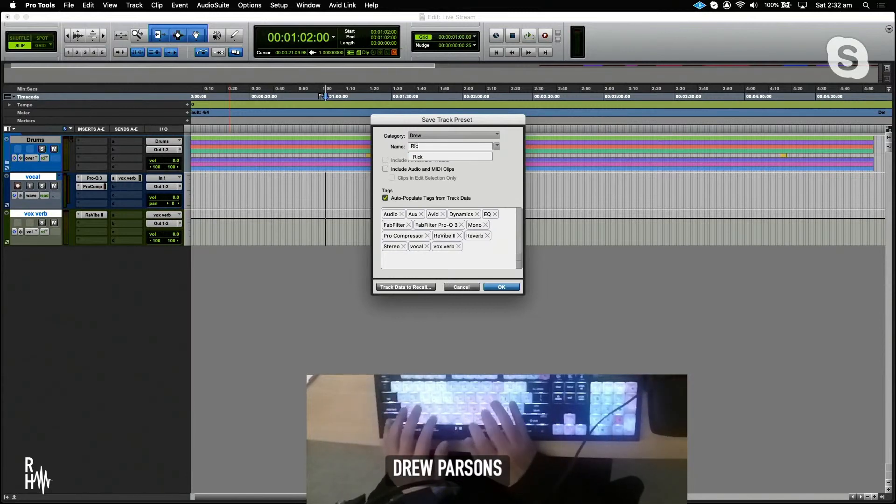
type("ks Vocal")
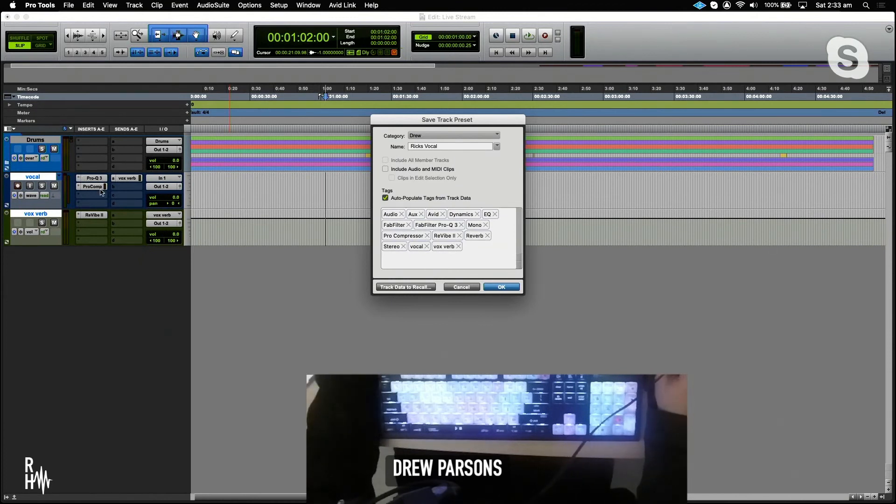
left_click(501, 287)
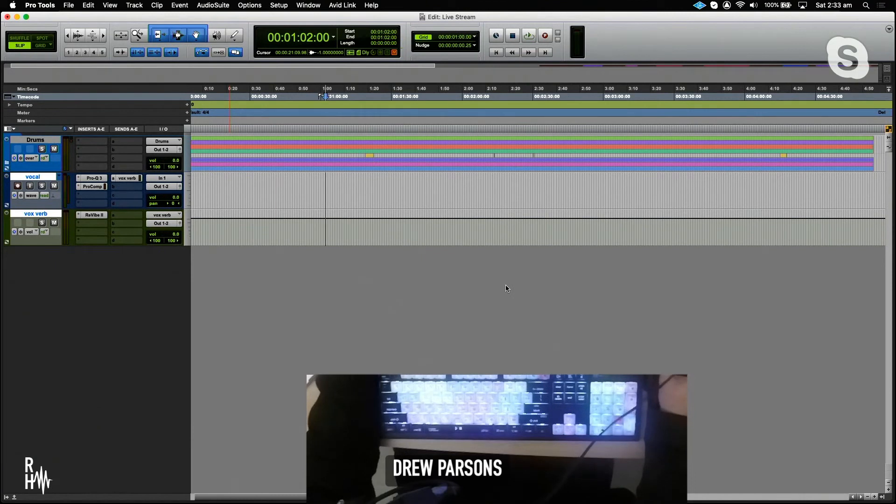
- Delete the vocal and vox verb tracks along with their clips and alternate playlists
right_click(34, 216)
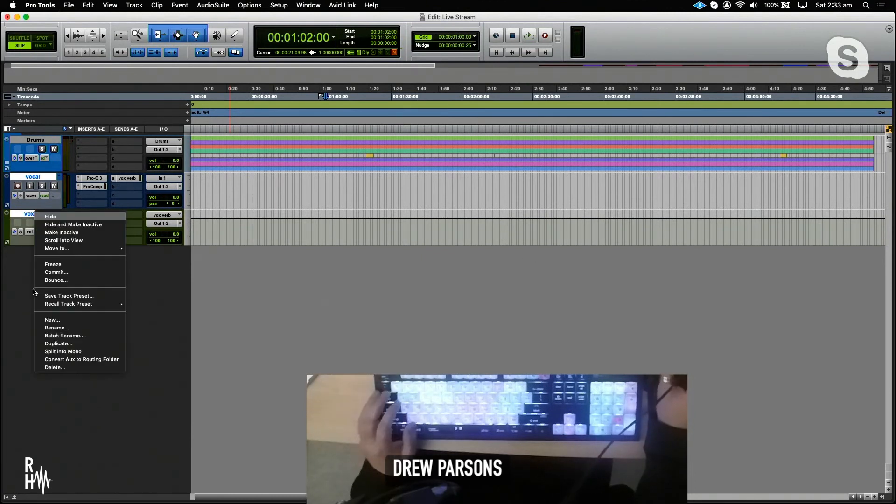
left_click(59, 365)
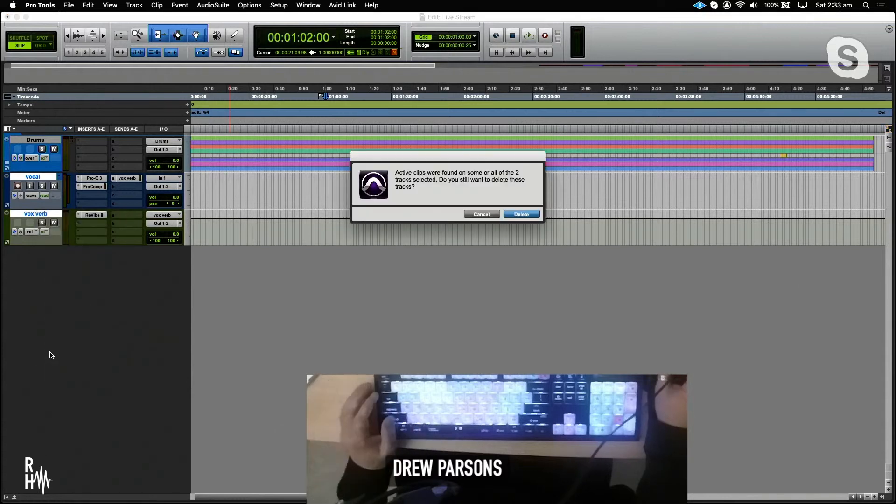
left_click(521, 214)
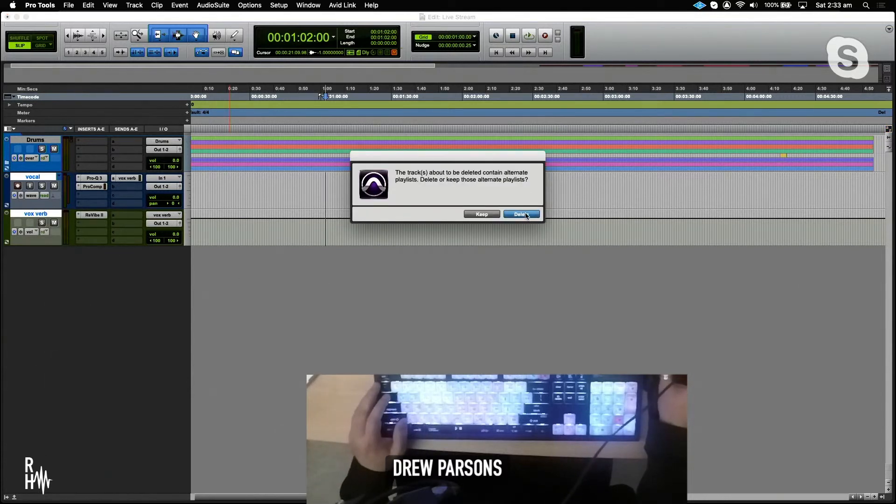
left_click(530, 219)
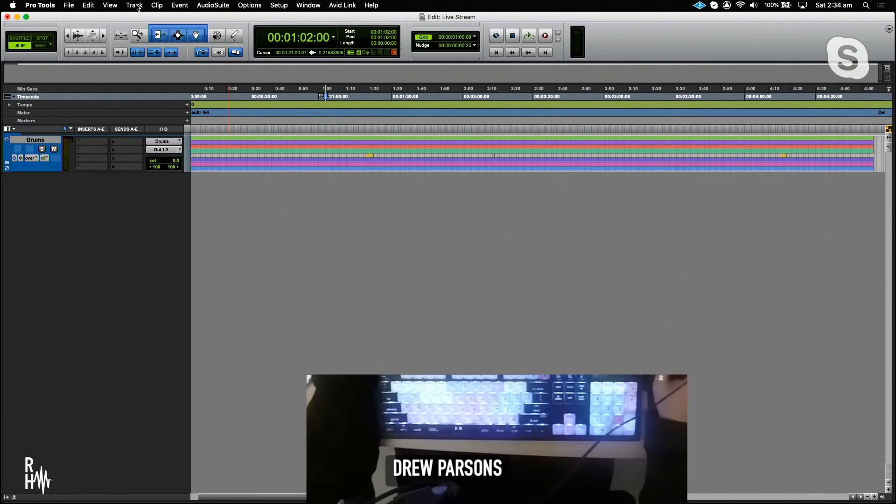
- Create new tracks from the "Ricks Vocal" track preset in the personal preset category
left_click(134, 5)
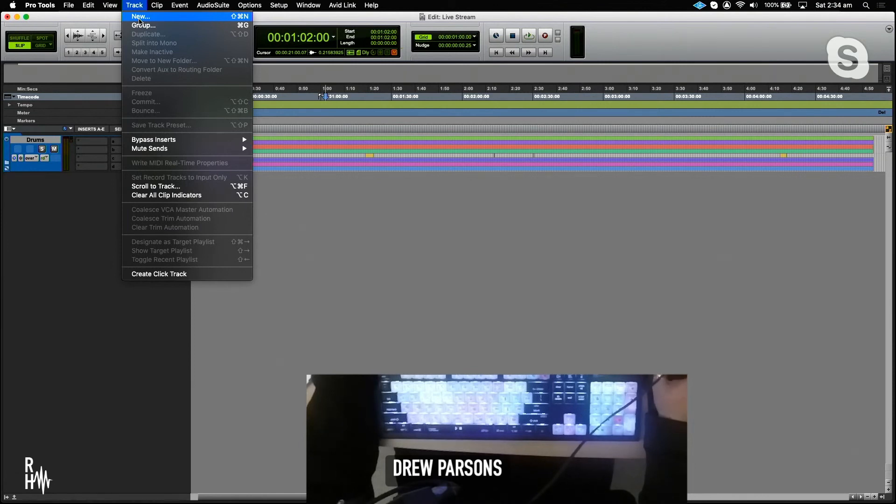
left_click(141, 6)
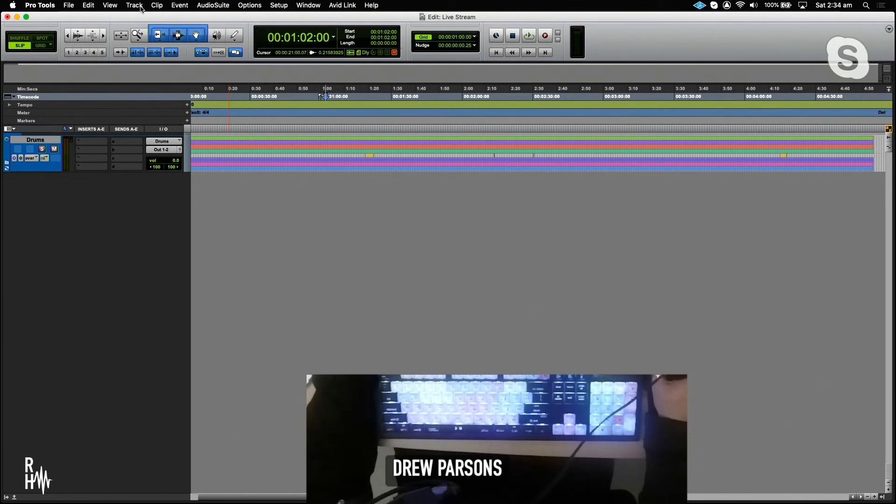
left_click(141, 7)
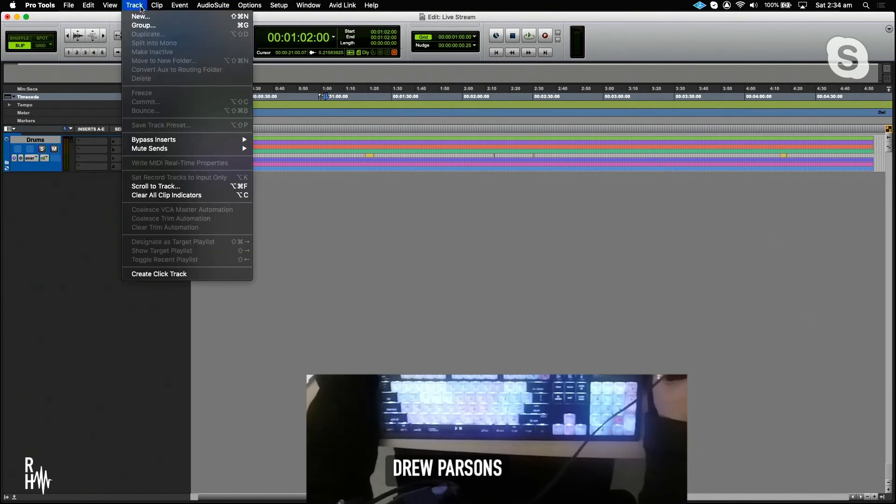
left_click(140, 16)
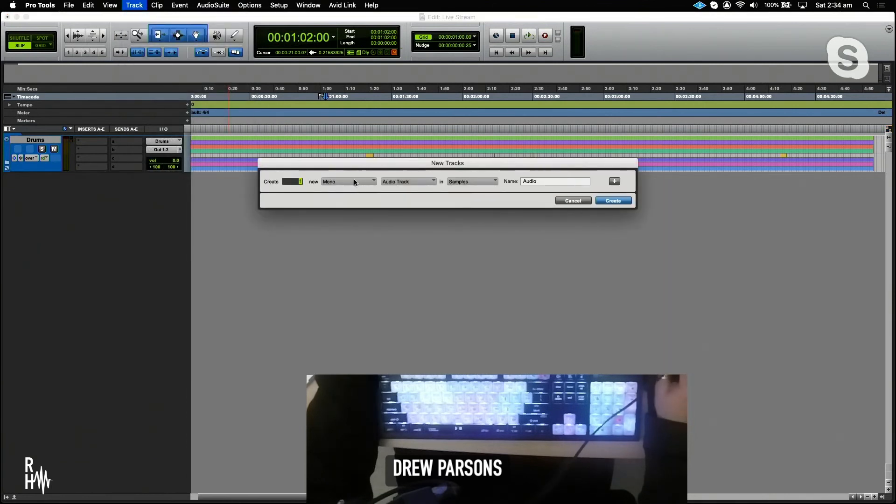
left_click(406, 182)
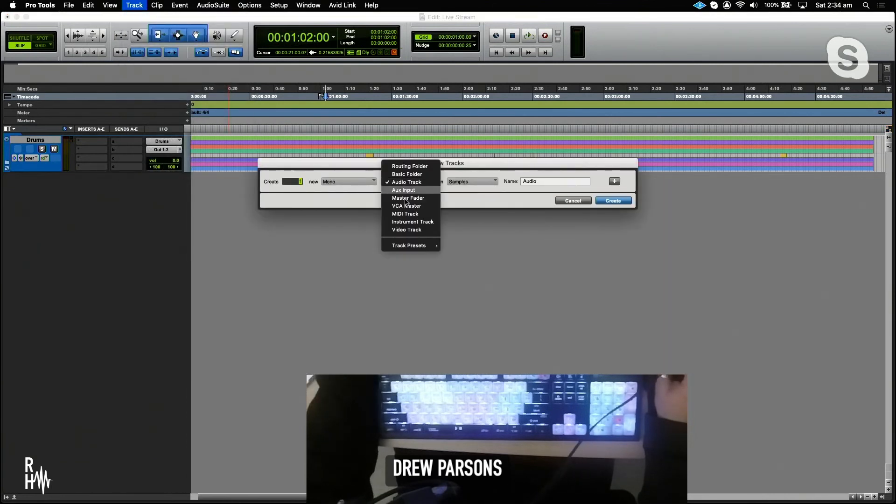
mouse_move(420, 245)
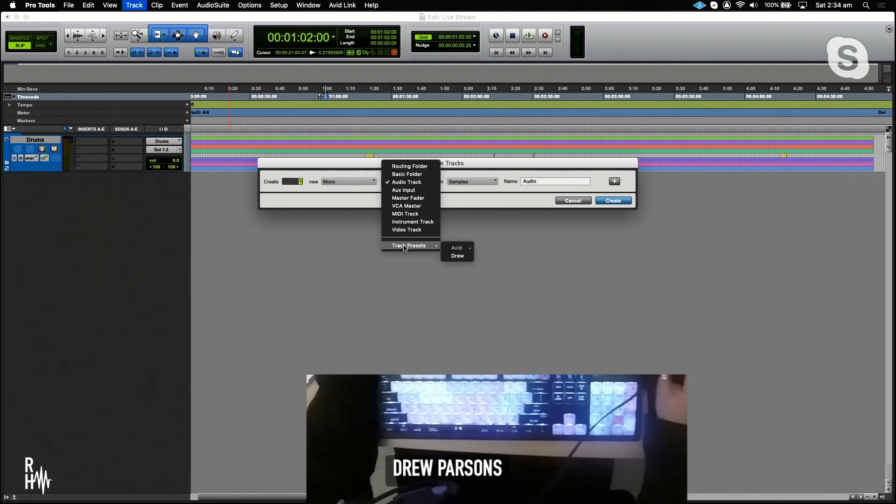
left_click(447, 257)
left_click(462, 181)
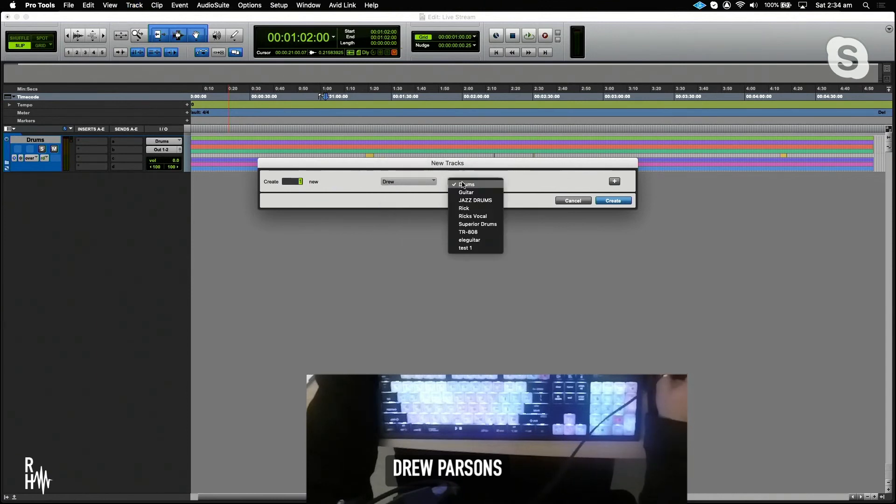
left_click(464, 216)
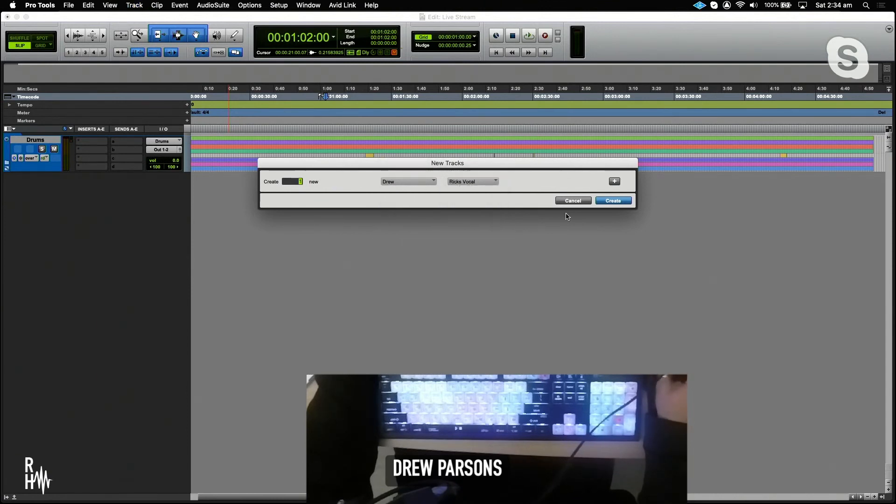
left_click(603, 202)
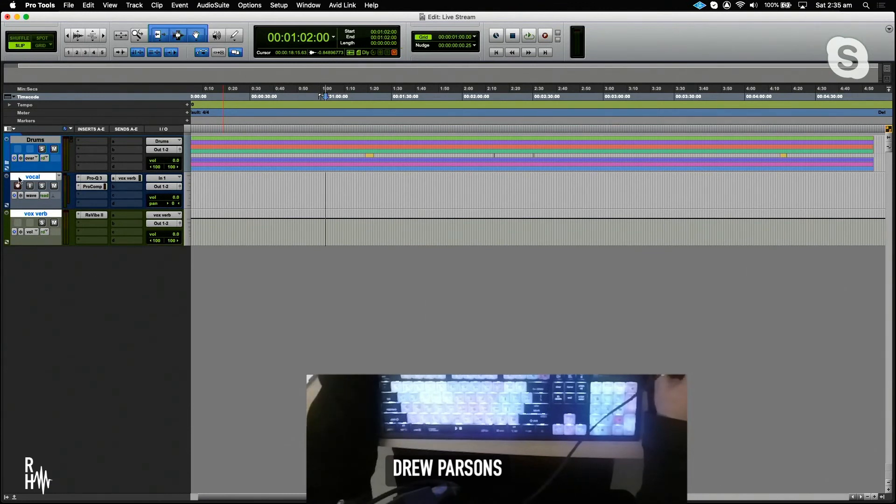
- Remove the Pro Compressor and Pro-Q 3 inserts from the vocal track
left_click(79, 189)
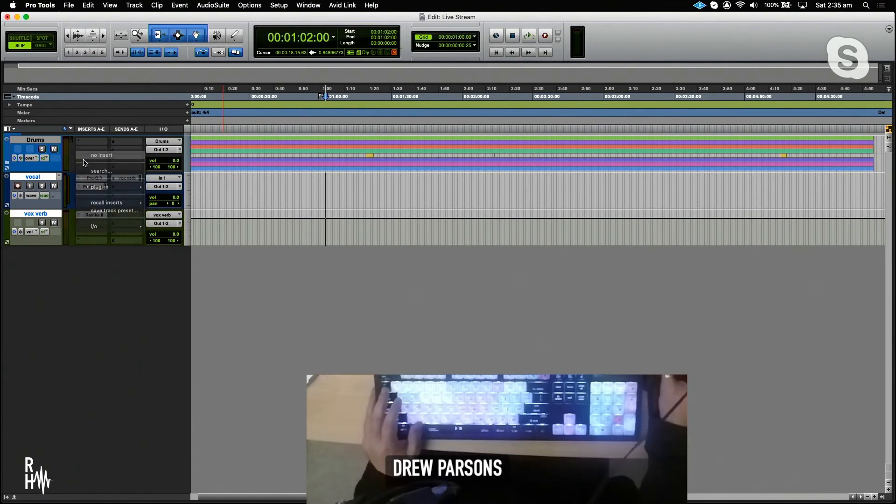
left_click(79, 183)
left_click(79, 179)
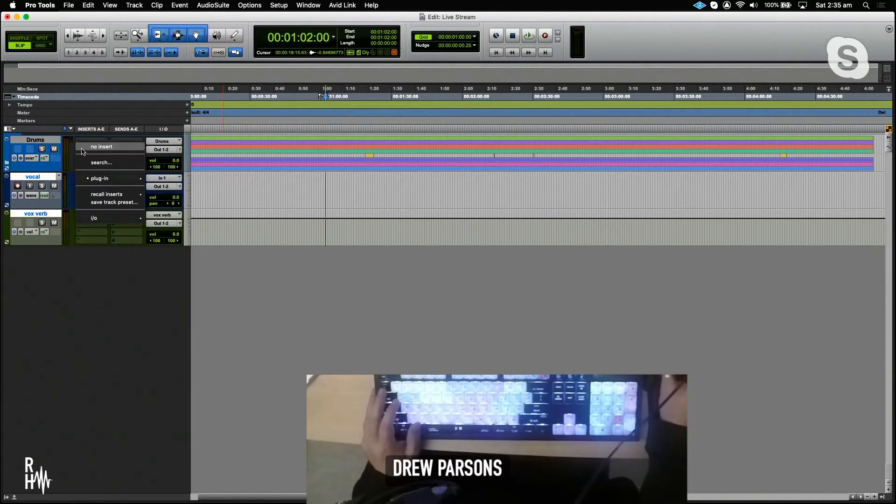
left_click(83, 148)
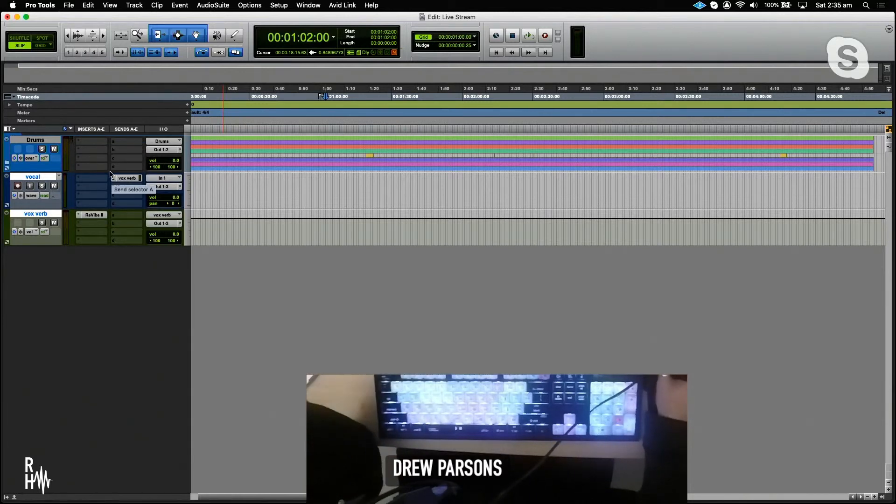
left_click(67, 6)
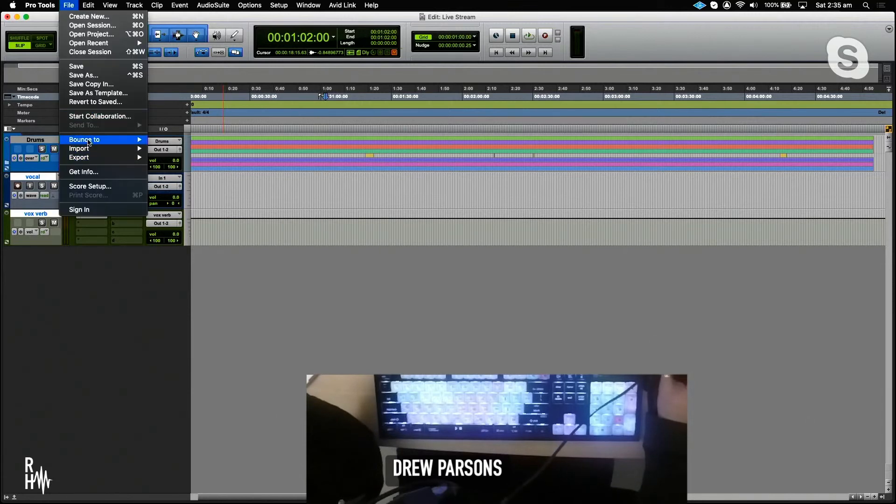
mouse_move(103, 148)
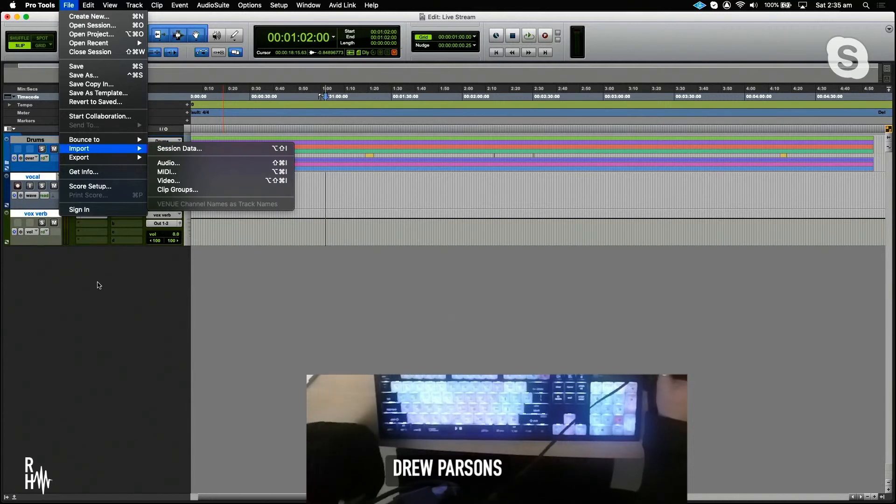
left_click(99, 285)
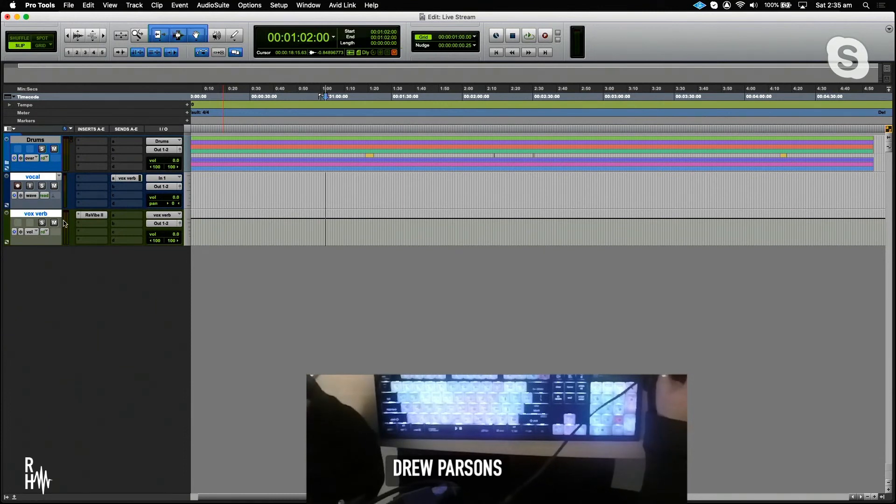
- Recall only the inserts of the "Ricks Vocal" track preset onto the vocal track
left_click(82, 182)
mouse_move(86, 180)
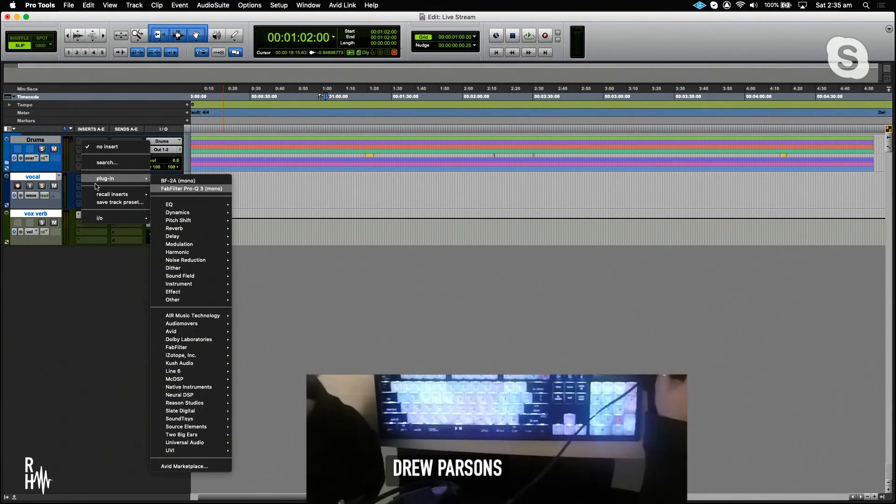
mouse_move(101, 198)
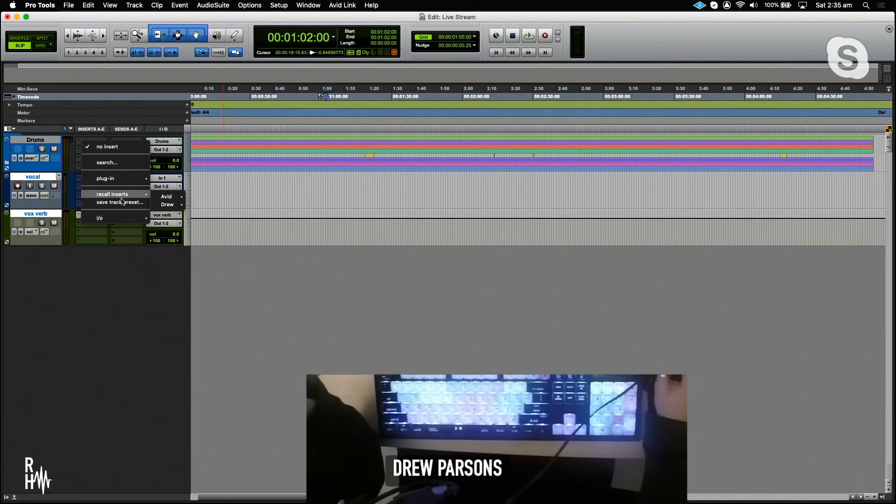
mouse_move(169, 211)
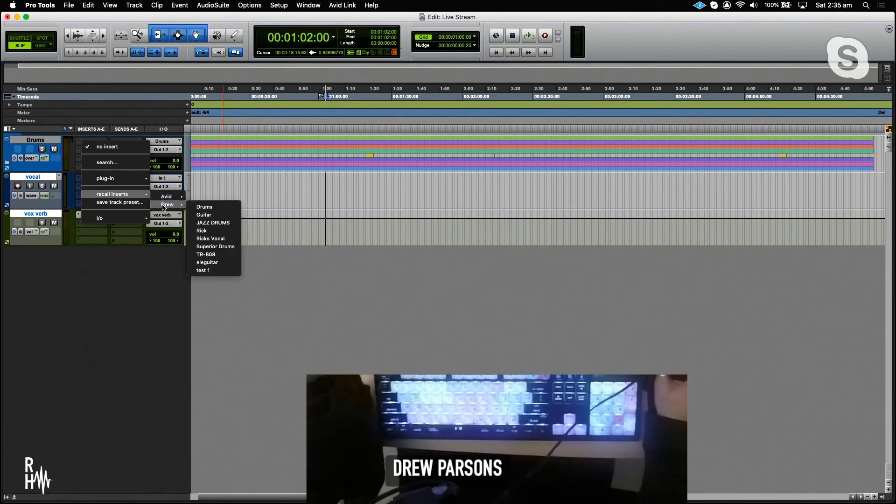
left_click(210, 239)
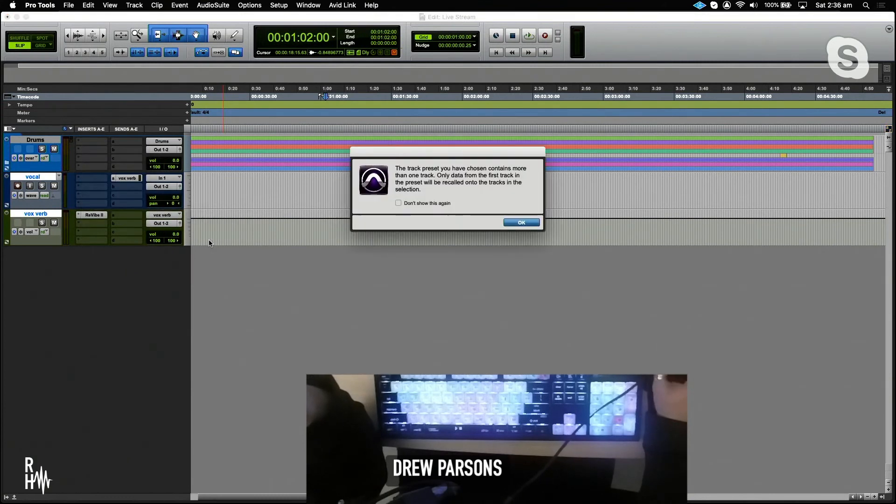
left_click(520, 223)
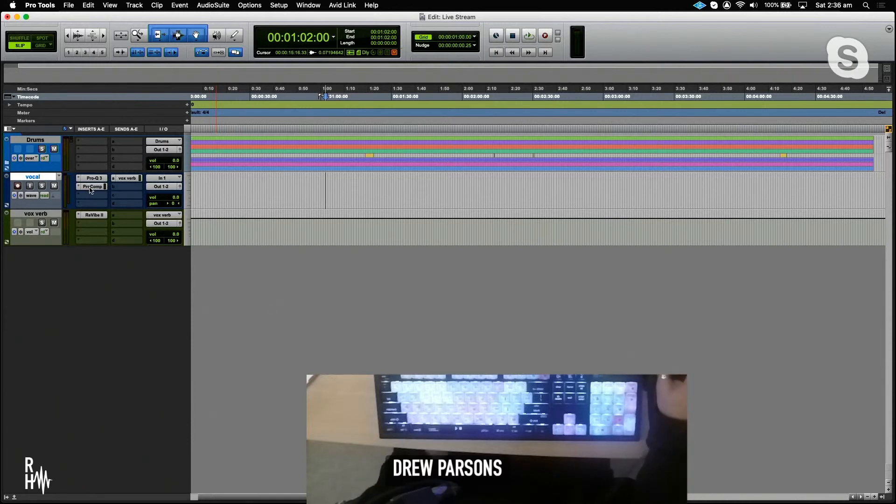
- Create a new aux track below the vox verb track, and an instrument track beneath it
key("r")
key("r")
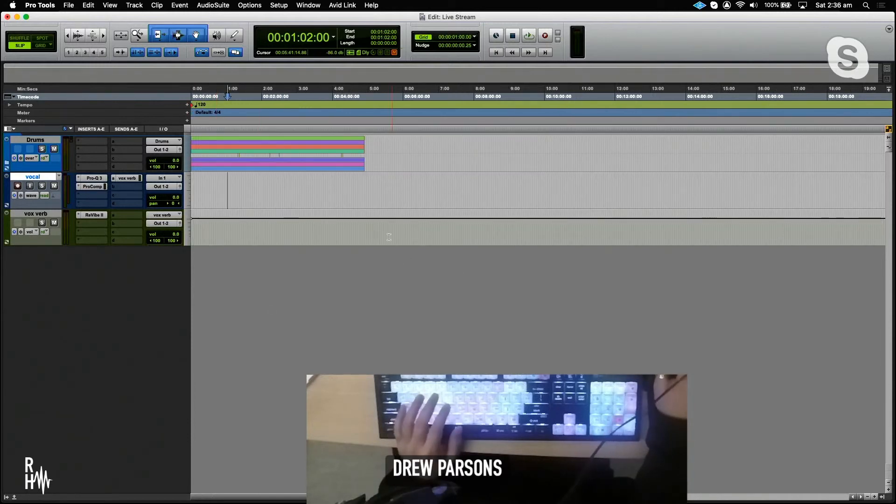
left_click(385, 147)
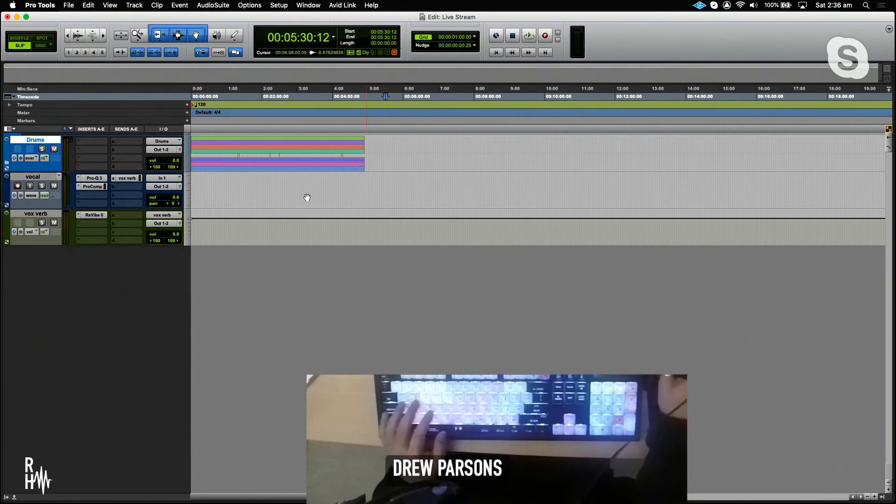
double_click(39, 276, "ctrl")
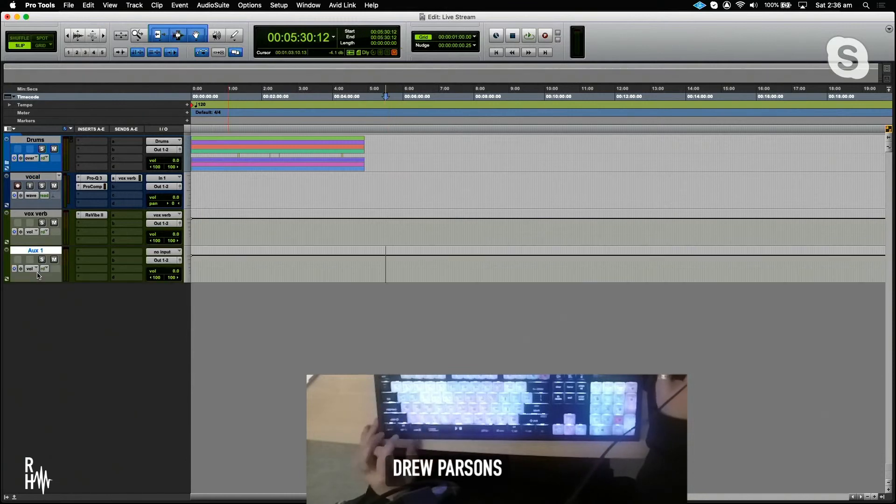
double_click(40, 316, "alt")
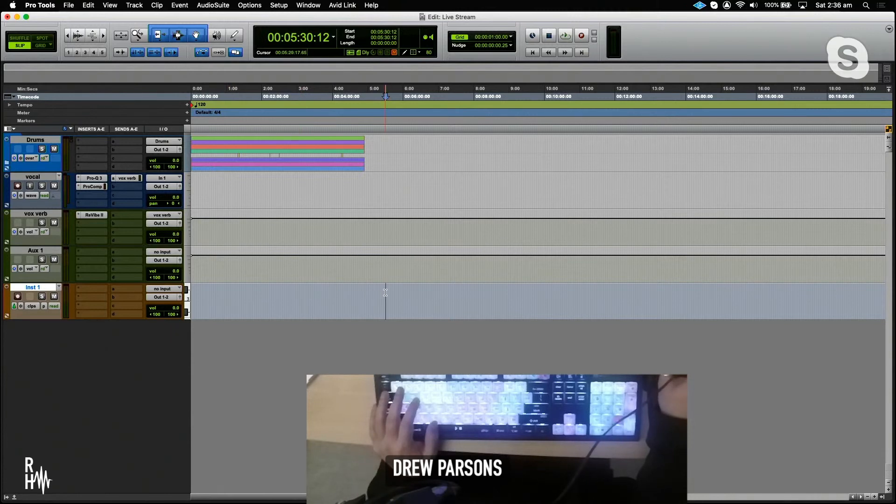
- Insert the stereo Reason Rack Plugin on the new instrument track and move its window clear of the track controls
left_click(86, 291)
type("rea")
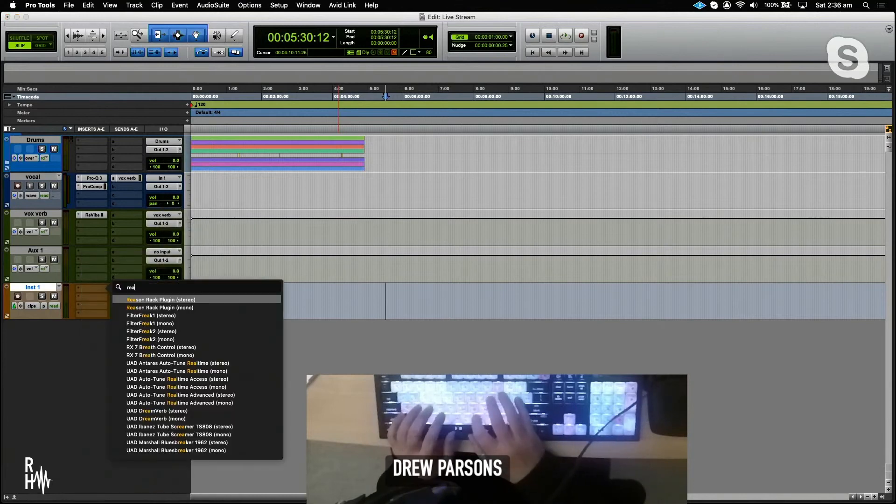
key("Return")
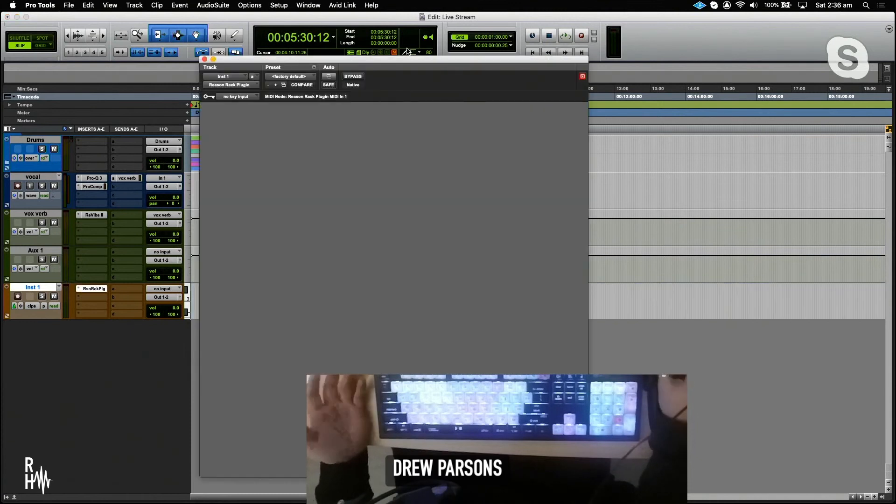
left_click_drag(399, 61, 682, 21)
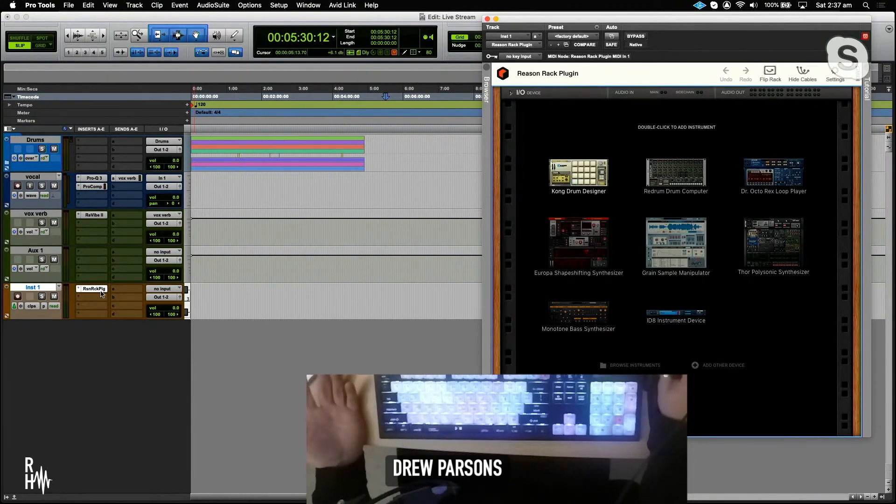
- Add a Redrum Drum Computer to the Reason rack and activate pattern steps 1, 5 and 9 for drum channel 1
double_click(678, 174)
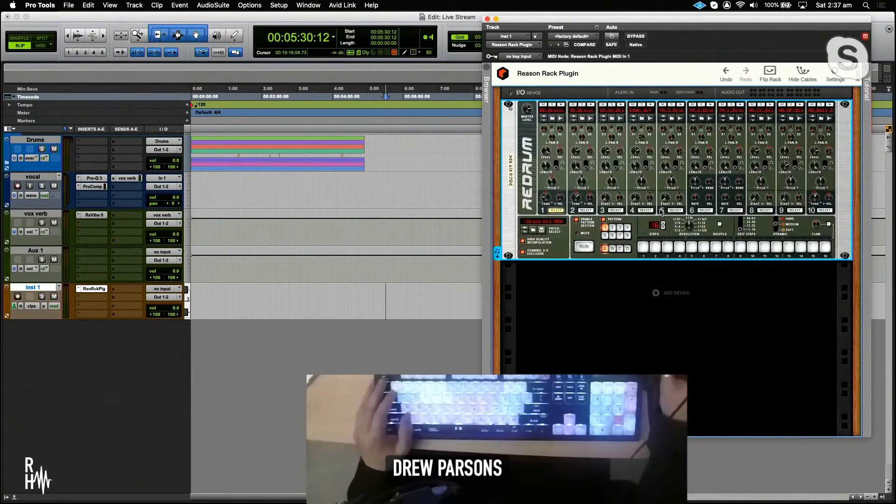
left_click(643, 248)
left_click(690, 248)
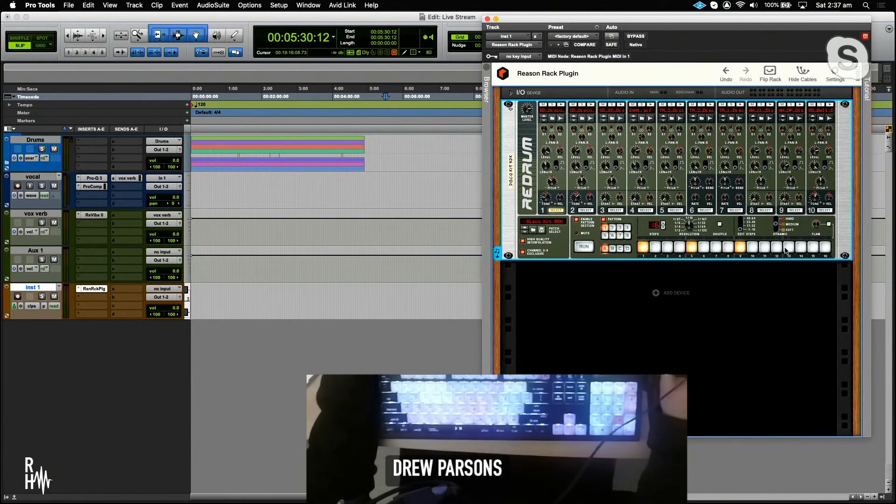
- Program drum channel 8 in the Redrum pattern with hits on steps 3, 7, 11 and 14
left_click(764, 210)
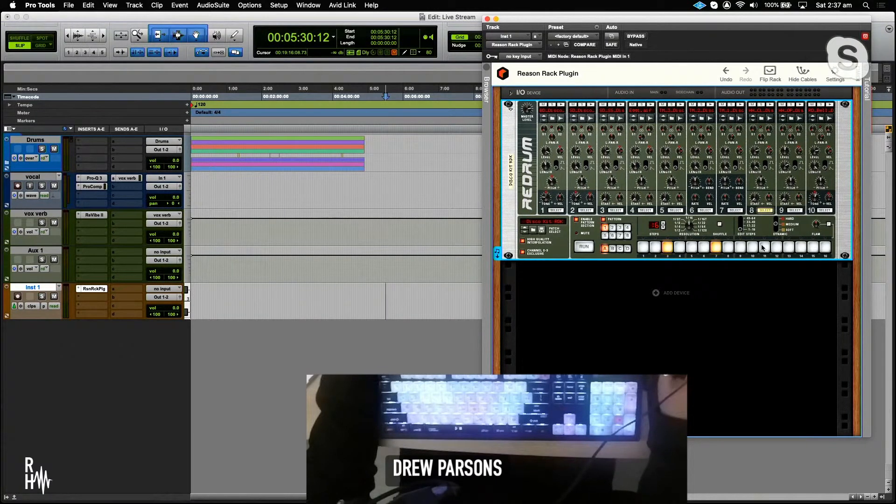
left_click(800, 249)
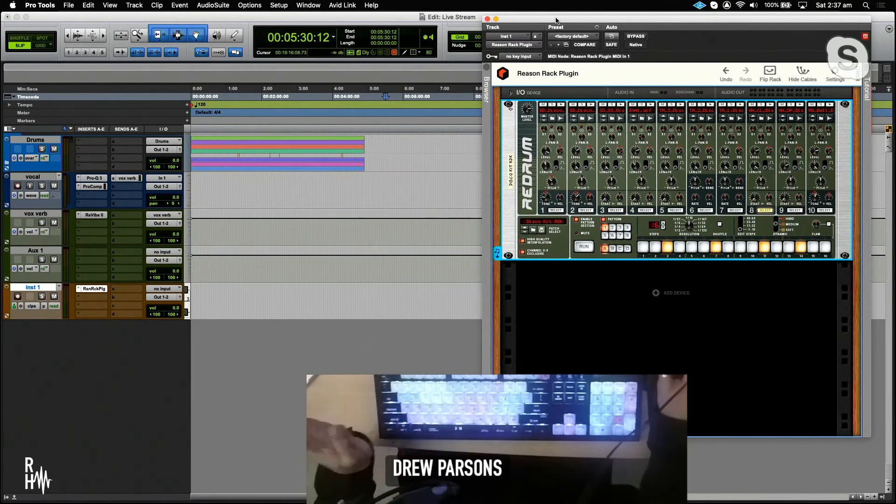
- Transfer the Redrum pattern as MIDI notes onto the Inst 1 track at about 5:27 in the timeline
left_click_drag(556, 21, 581, 23)
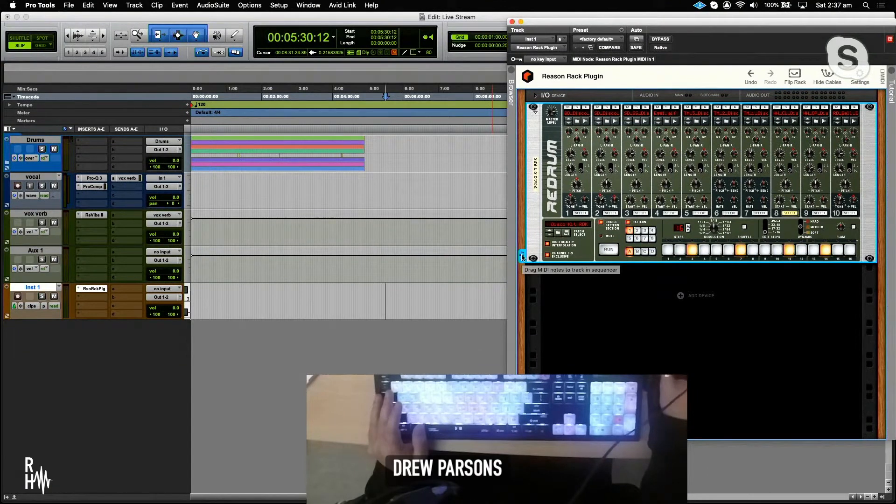
left_click_drag(522, 256, 383, 290)
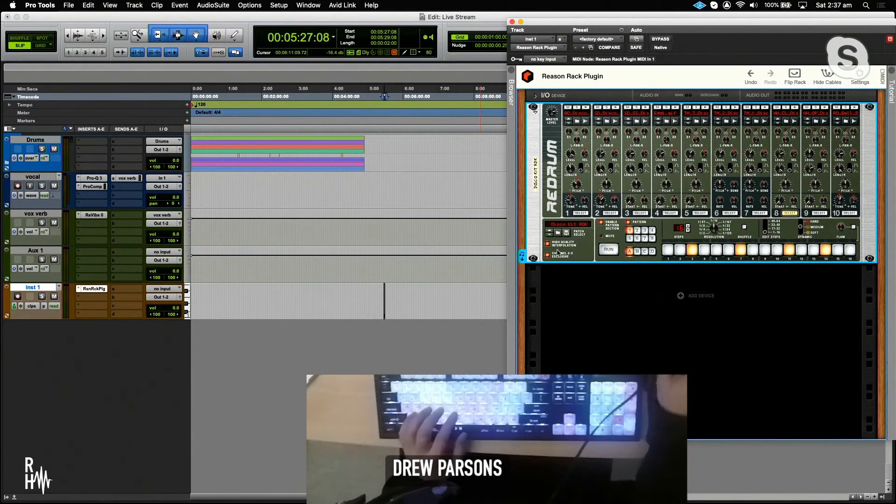
- Locate the new MIDI clip on the Inst 1 track in the timeline and close the Reason Rack plug-in window
key("super+bracketright")
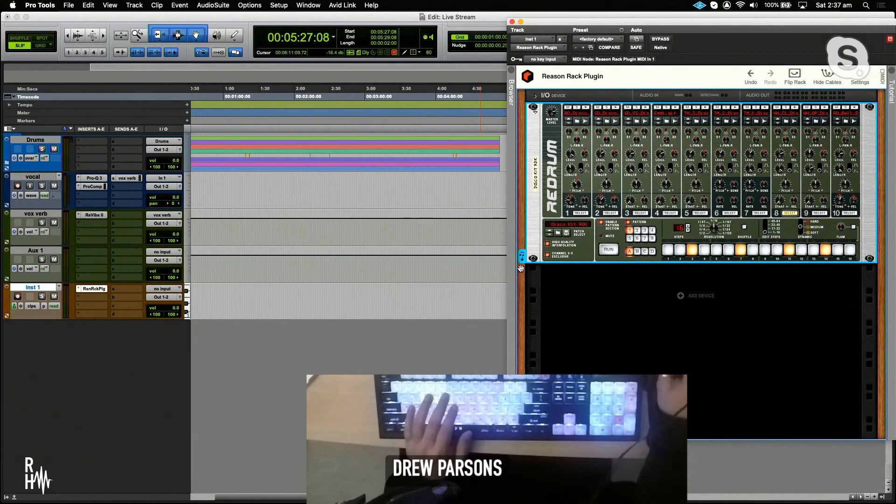
left_click(423, 303)
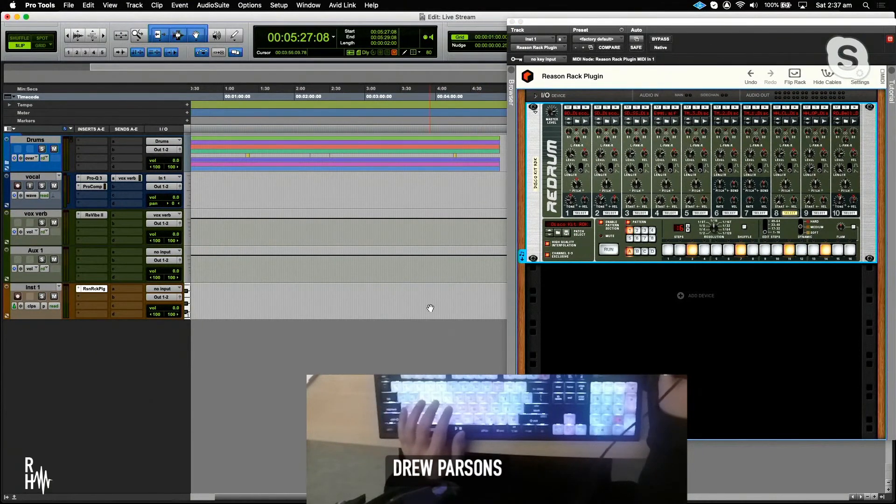
key("super+bracketleft")
key("super+bracketleft")
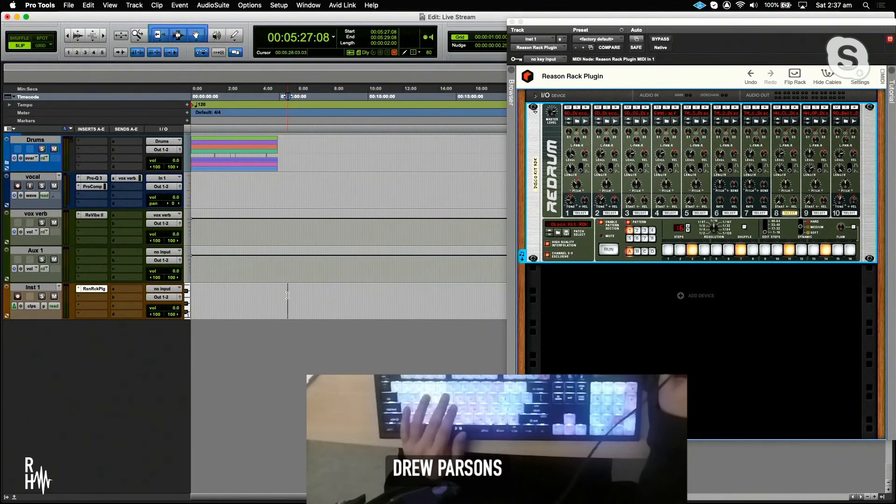
left_click(287, 296)
key("super+bracketright")
key("super+bracketright")
key("super+bracketright")
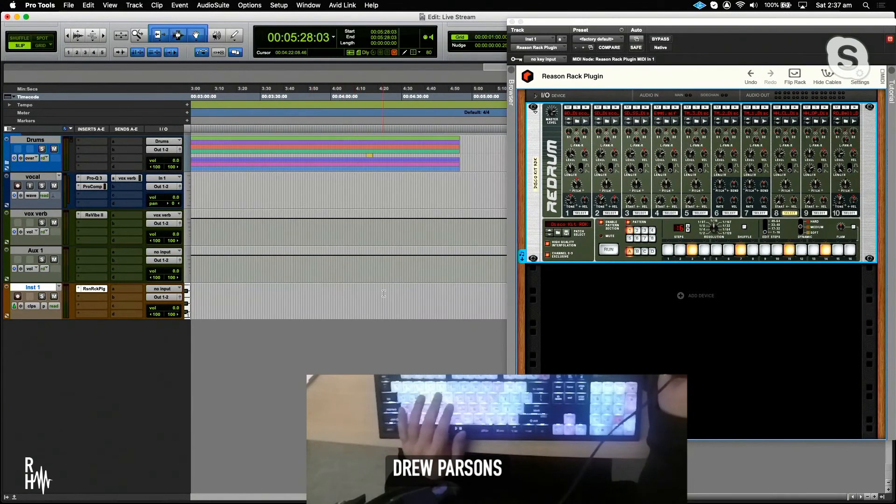
key("super+bracketleft")
key("super+bracketleft")
key("super+bracketright")
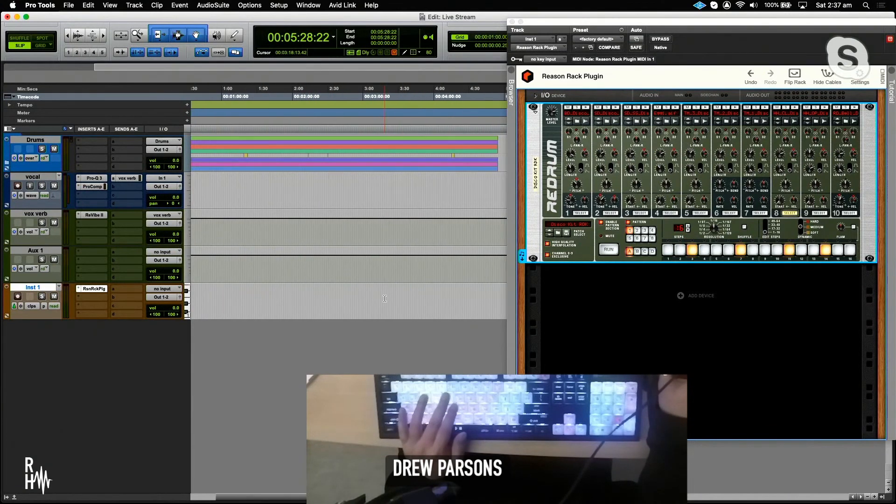
key("super+bracketleft")
left_click(376, 297)
key("Tab")
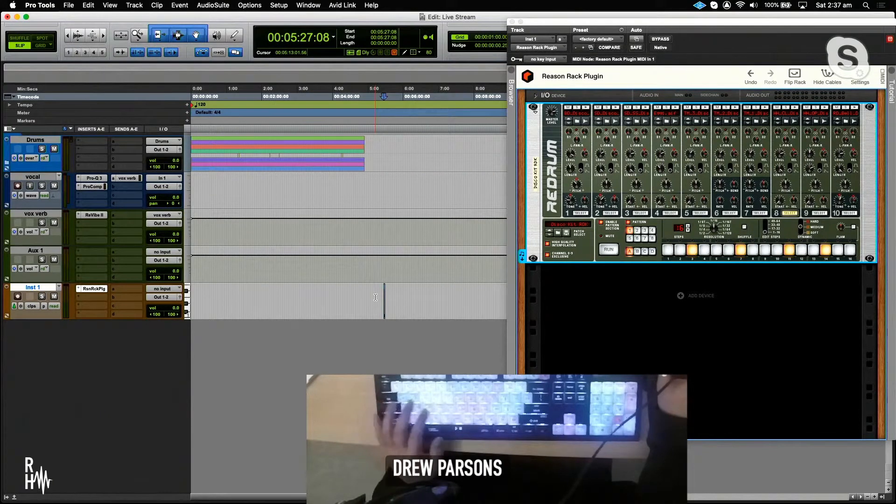
key("t")
key("t")
key("t")
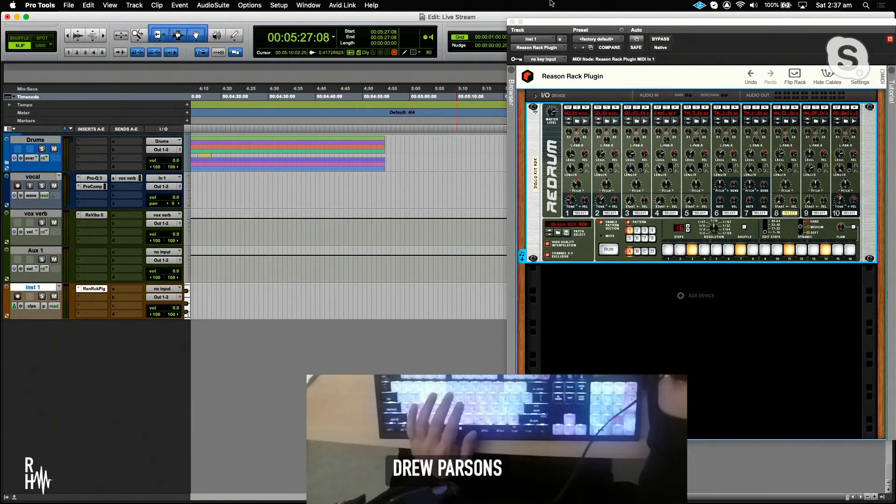
left_click(512, 22)
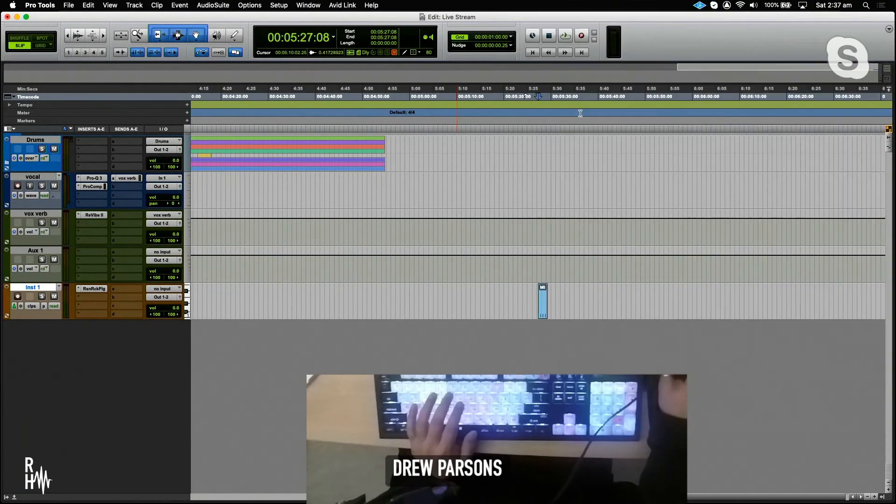
- Move the MIDI clip on the Inst 1 track to the start of the session at 00:00:00:00
left_click(542, 311)
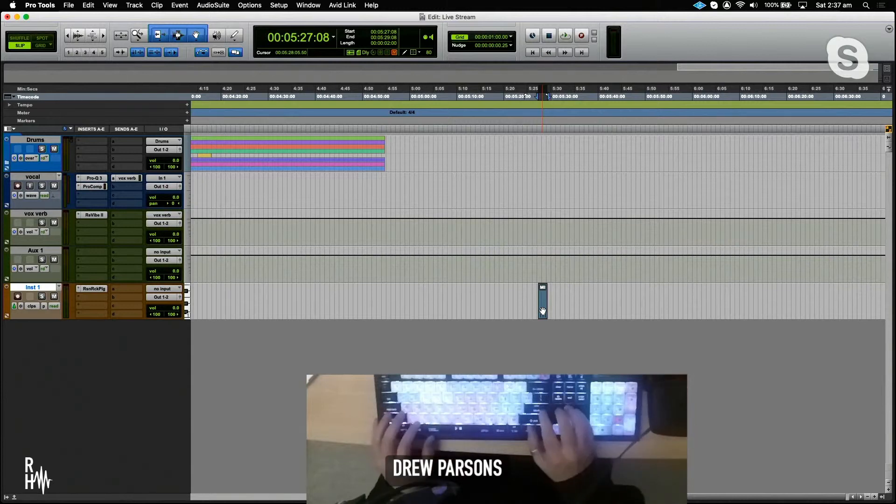
key("super+x")
key("Return")
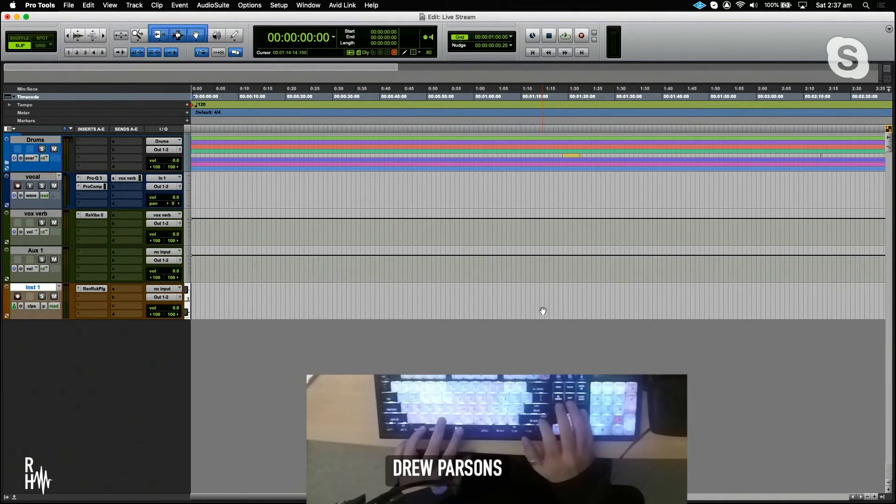
key("super+v")
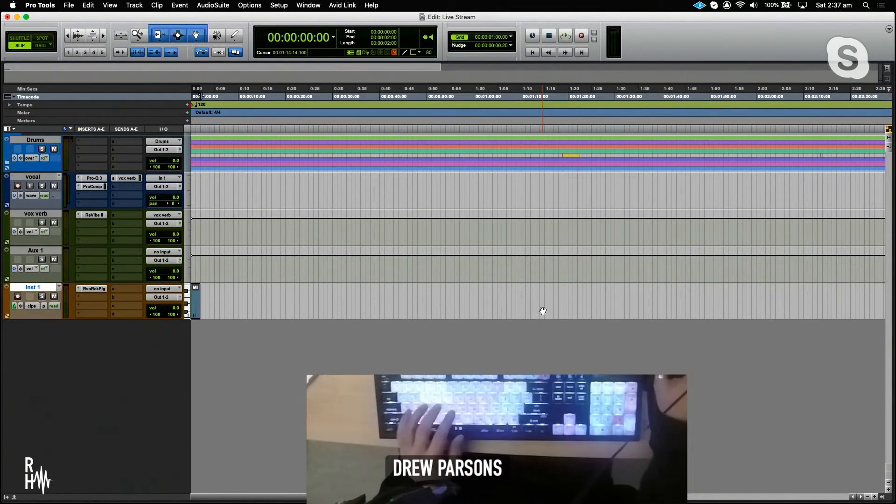
- Duplicate the MIDI clip three times in a row so four copies fill the first eight seconds
key("super+bracketright")
key("super+bracketright")
key("super+bracketright")
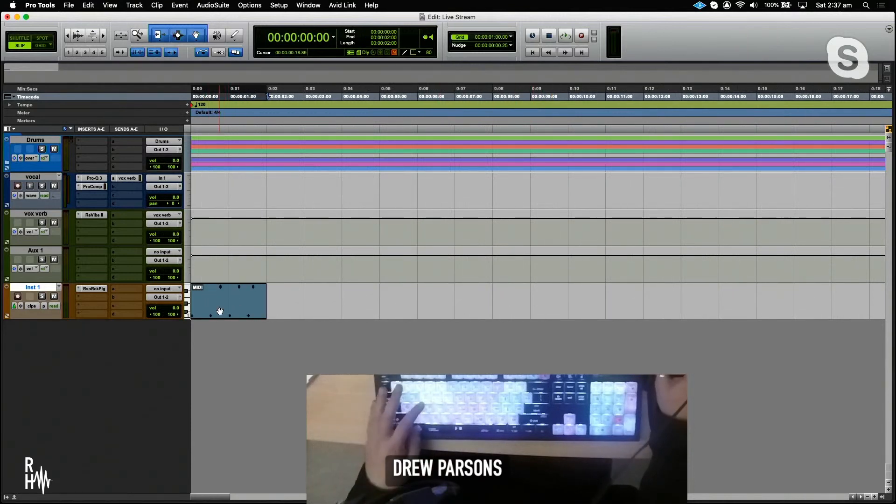
key("super+d")
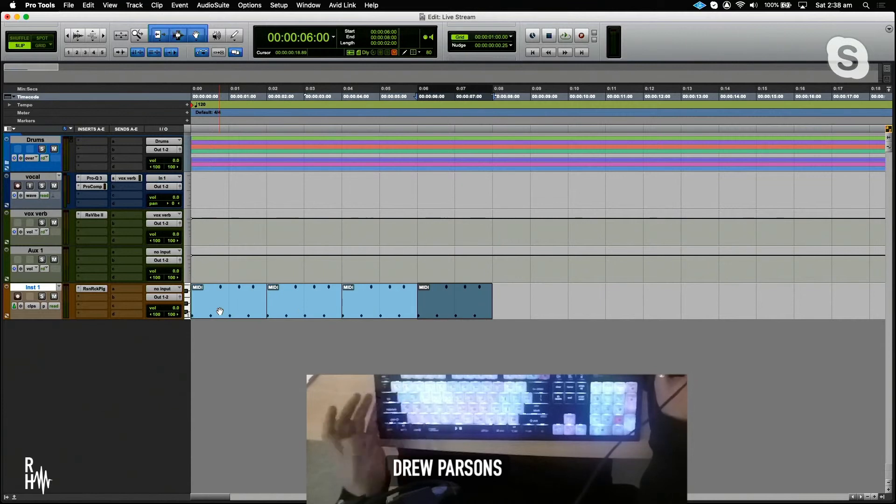
- Rename the Inst 1 track eDrum and the Drums track eDrums
double_click(41, 288)
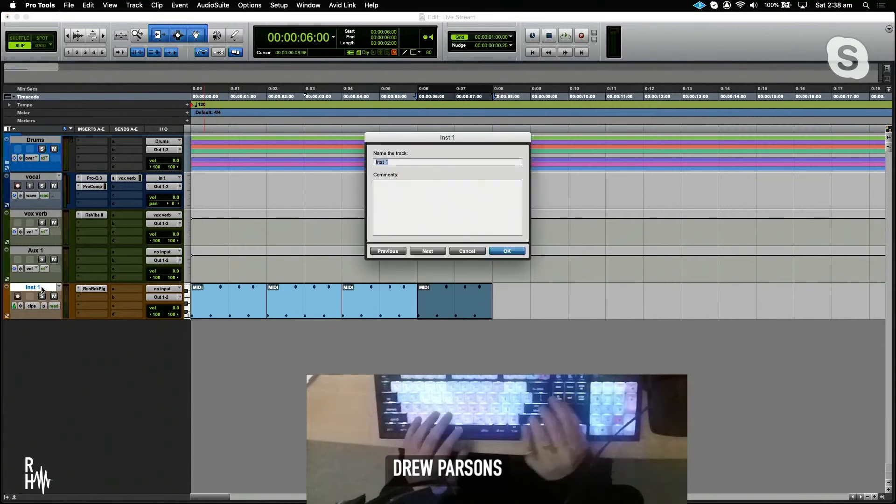
type("Drums")
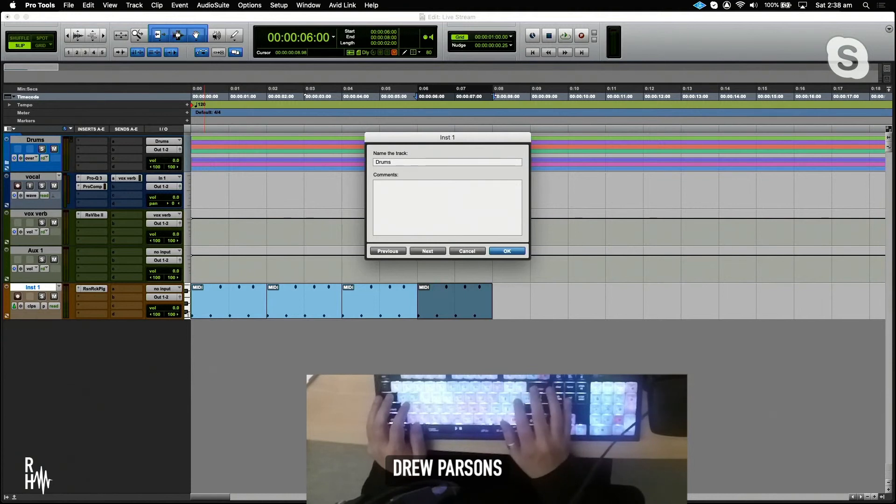
key("BackSpace")
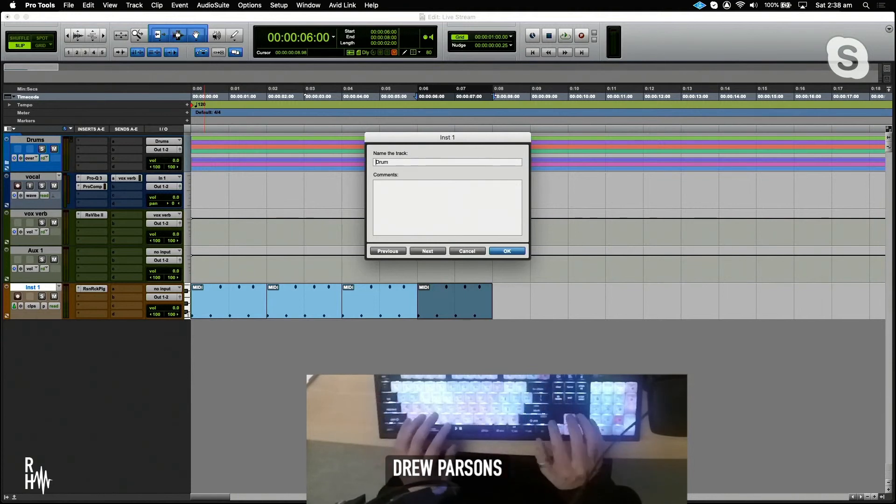
type("e")
key("super+Right")
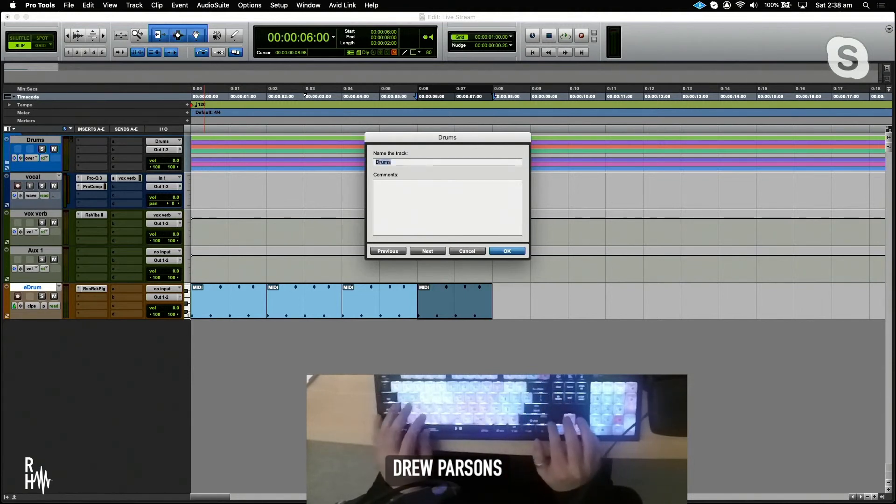
key("Left")
type("e")
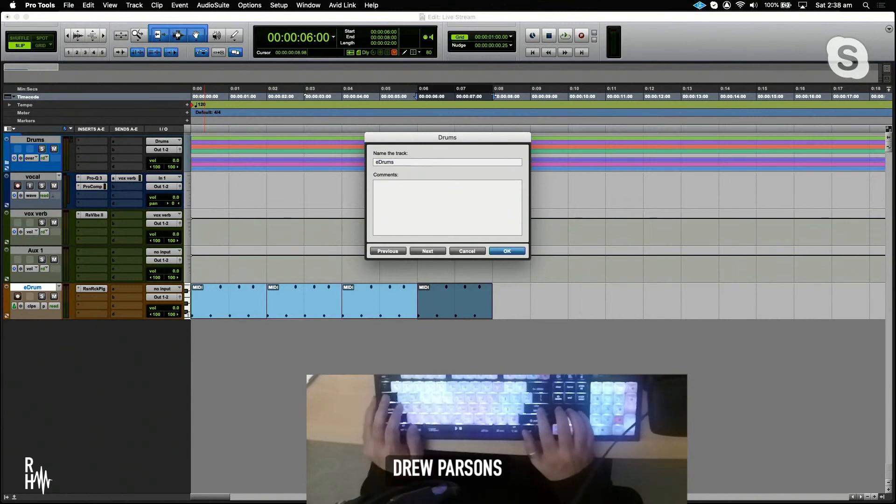
key("Return")
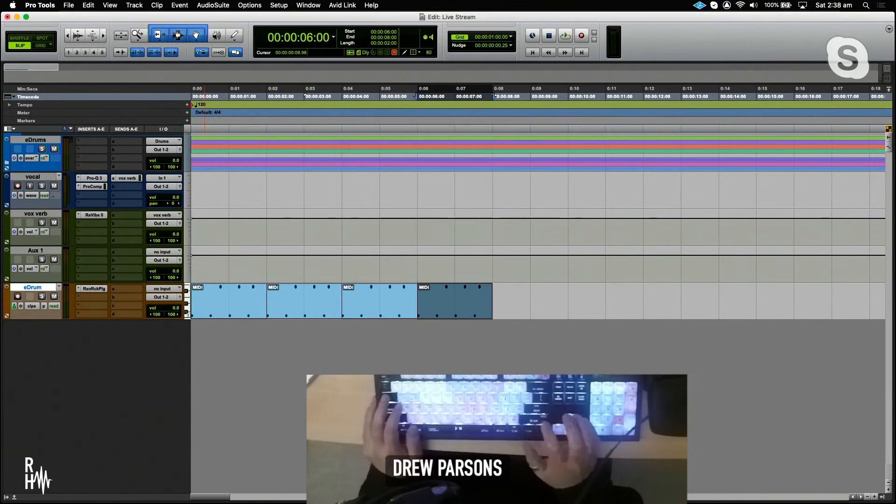
- Save the eDrum track with its MIDI clips as a track preset named eDrum
right_click(41, 289)
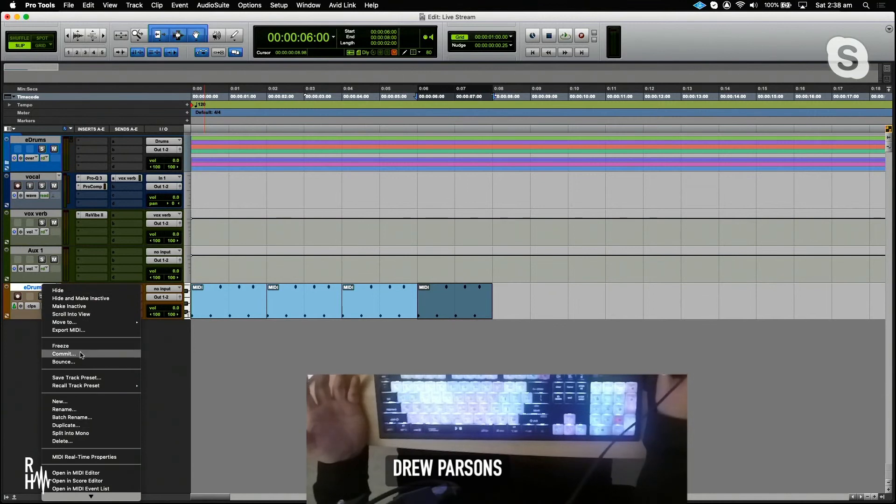
left_click(79, 377)
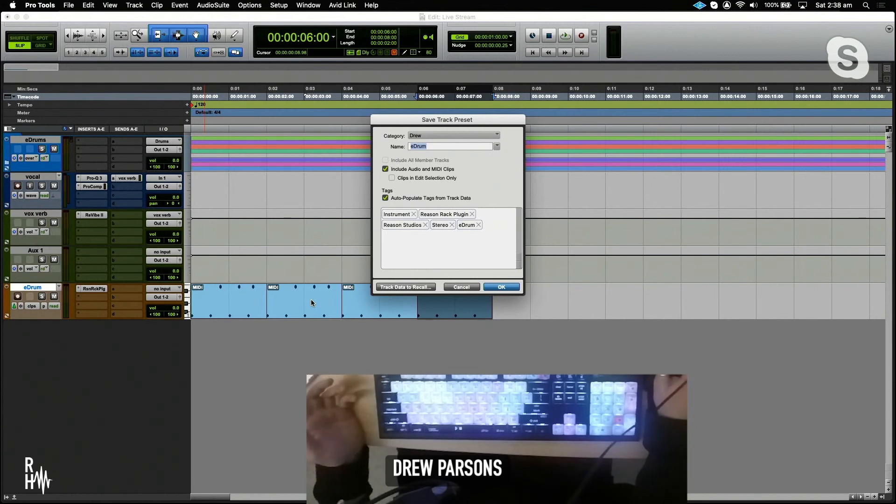
left_click(498, 287)
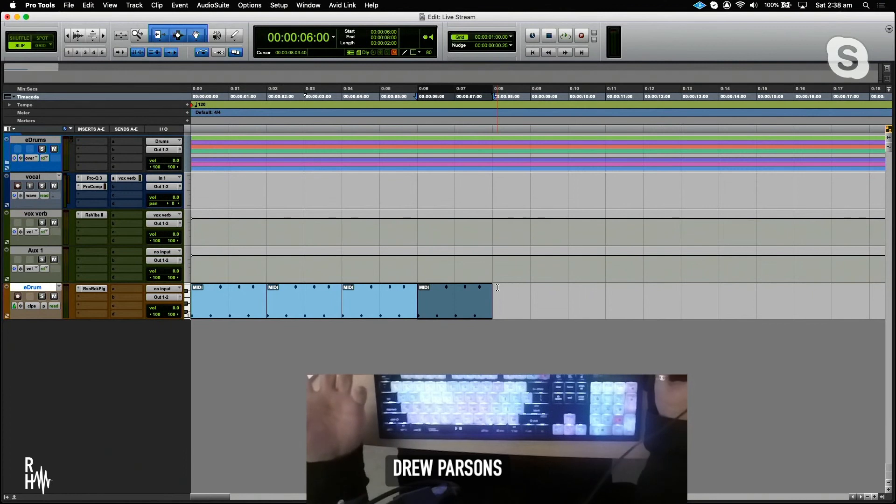
- Delete the eDrum instrument track from the session along with its active clips
right_click(41, 290)
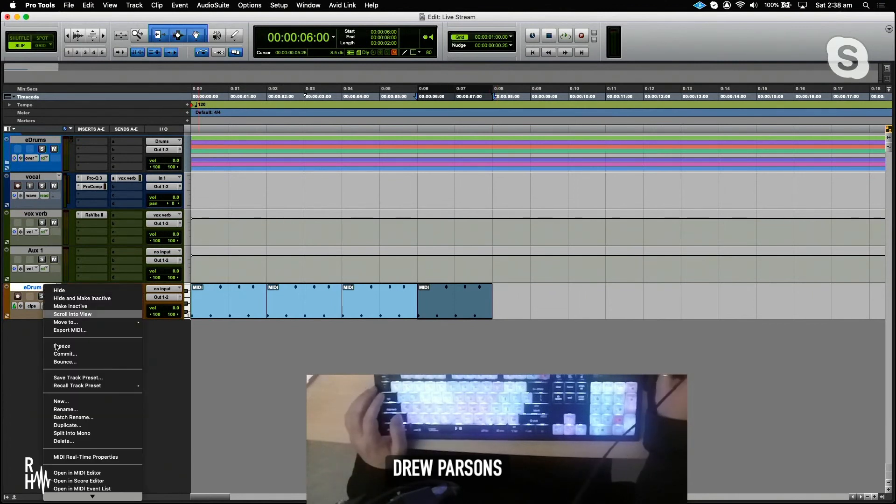
left_click(66, 442)
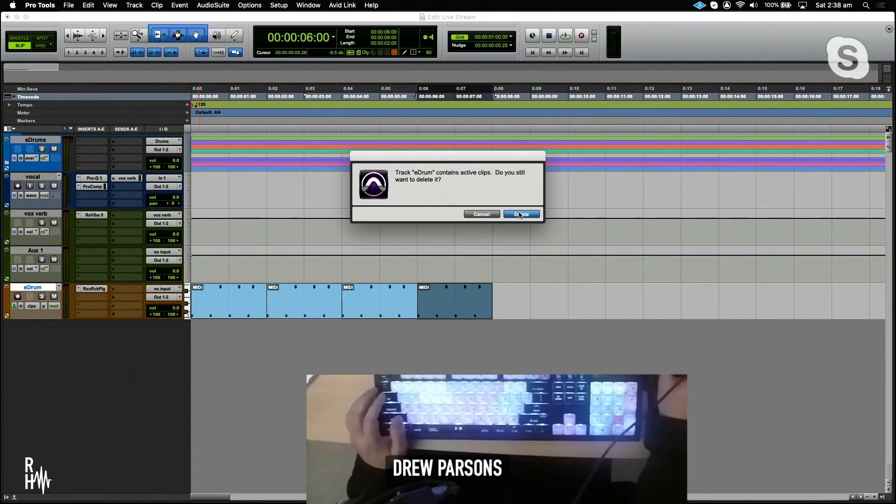
left_click(519, 215)
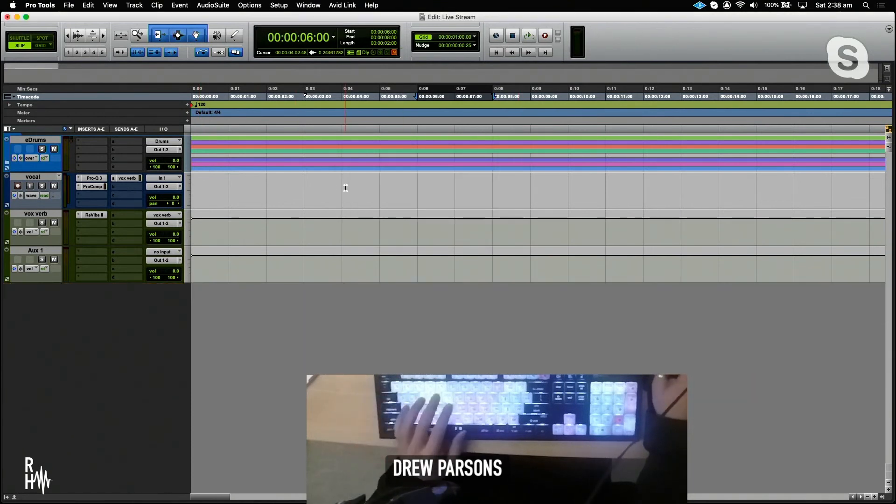
key("r")
key("r")
key("r")
key("r")
key("r")
key("r")
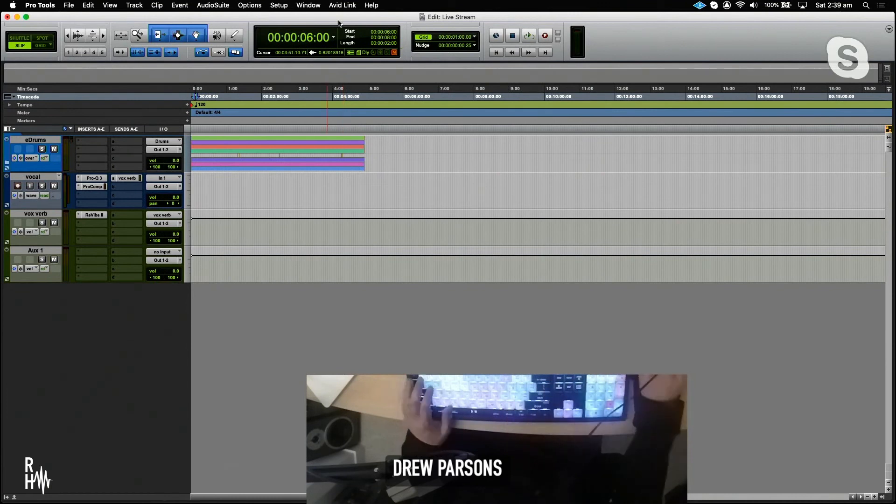
- Open a new default workspace browser, move it clear of the track list and browse to the personal track presets folder
left_click(285, 6)
mouse_move(314, 11)
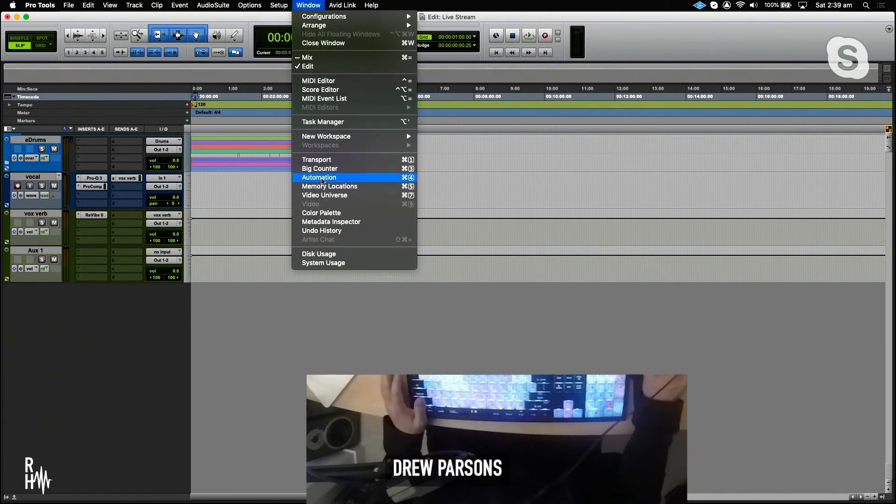
mouse_move(410, 136)
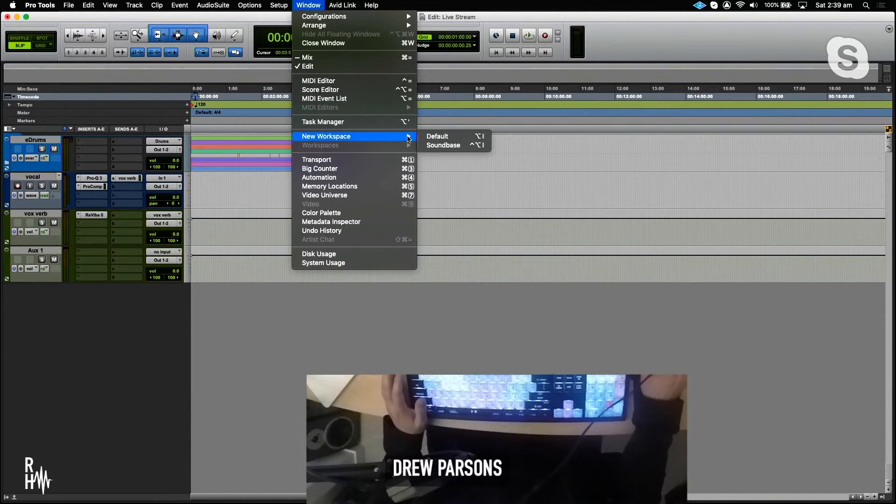
left_click(445, 144)
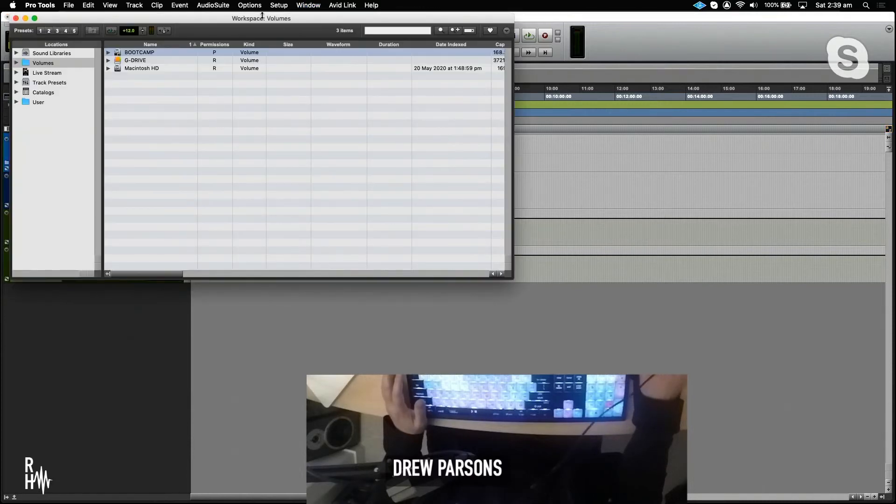
left_click_drag(259, 20, 559, 58)
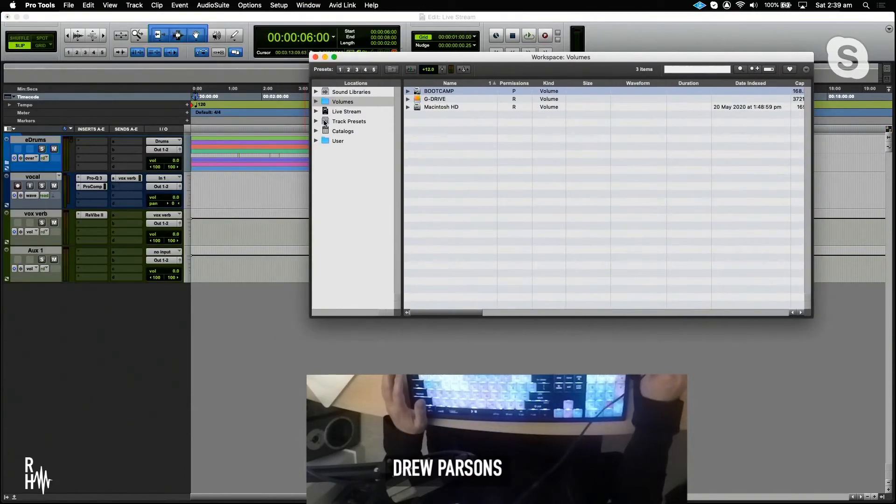
left_click(327, 141)
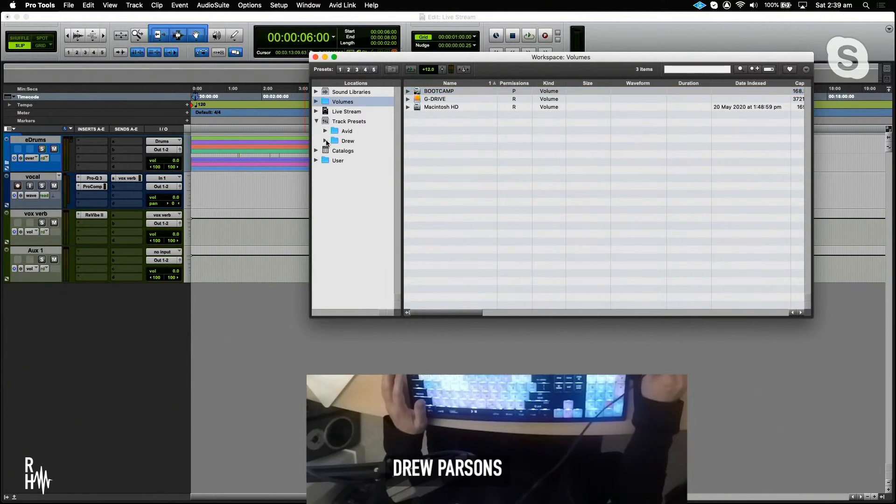
left_click(340, 140)
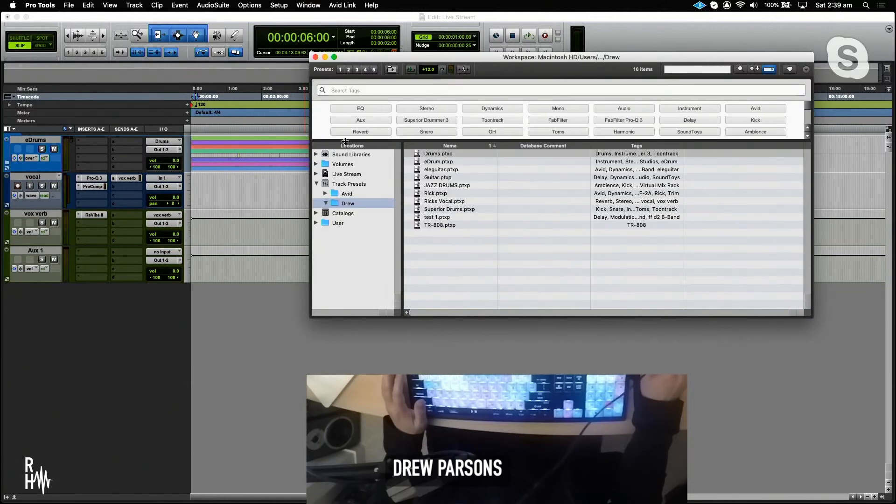
- Import the eDrum.ptxp track preset into the session as a new track, with Clips and Media included
left_click(432, 163)
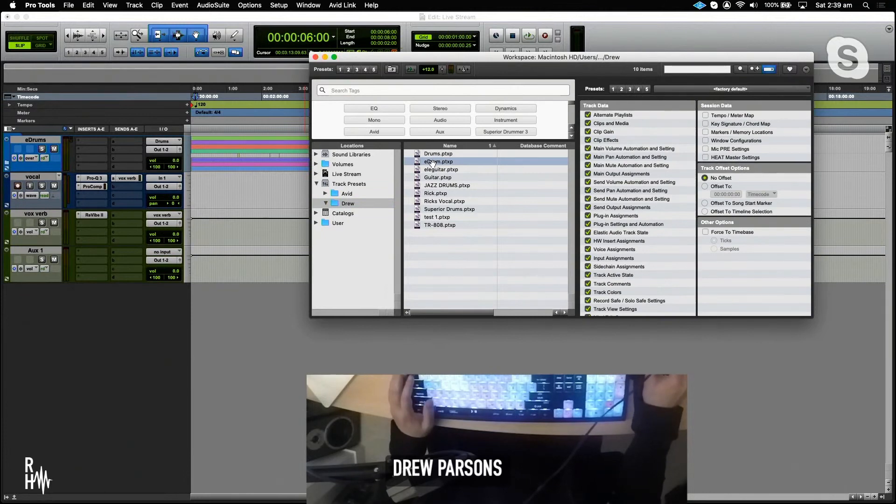
left_click_drag(430, 165, 447, 169)
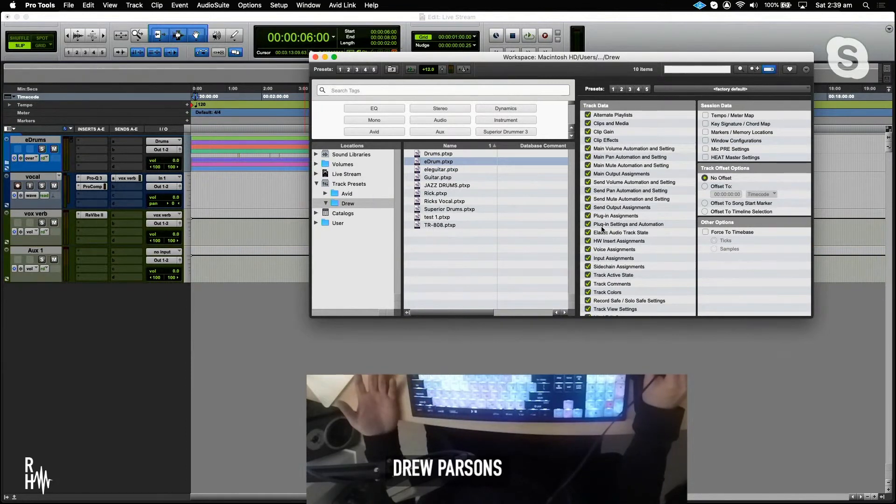
left_click(588, 124)
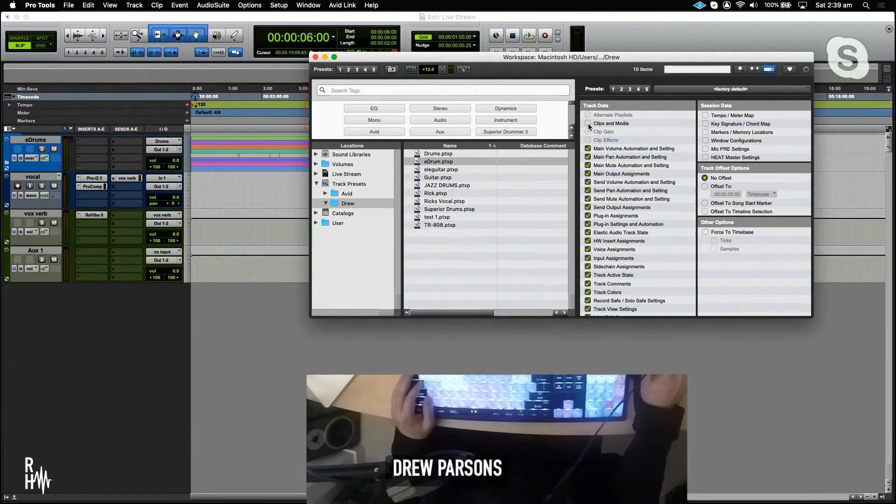
left_click(587, 124)
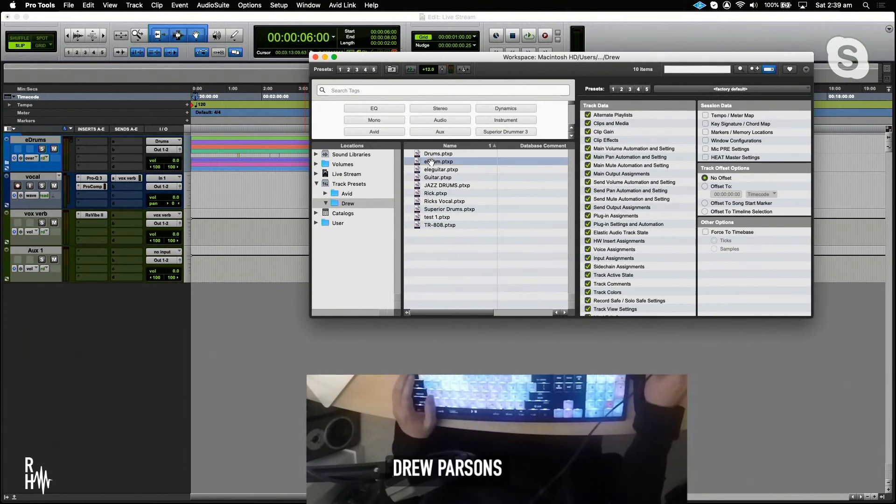
left_click_drag(180, 293, 184, 291)
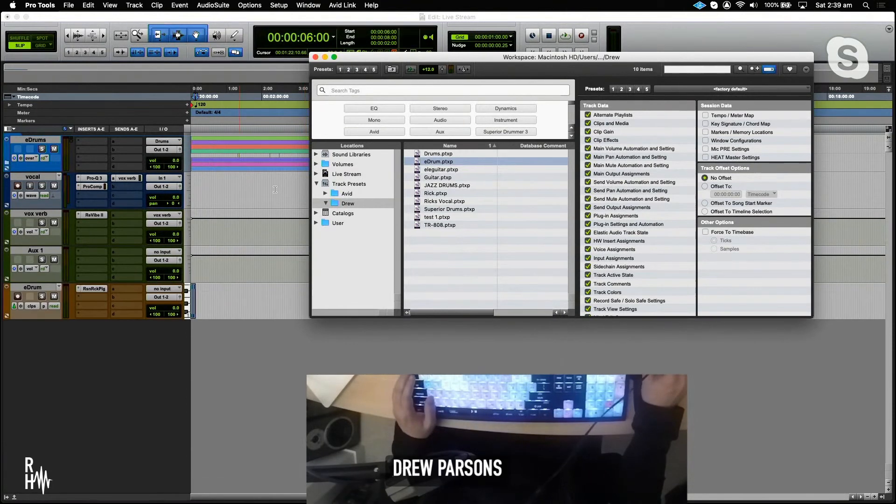
- Return to the Edit window and examine the imported MIDI clips on the eDrum track up close
left_click(194, 293)
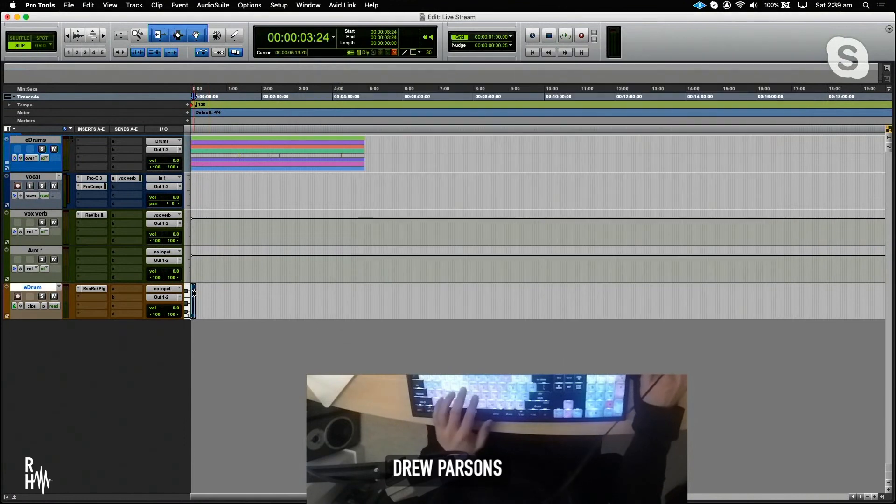
key("super+bracketright")
key("super+bracketright")
key("super+bracketright")
key("super+bracketright")
key("super+bracketright")
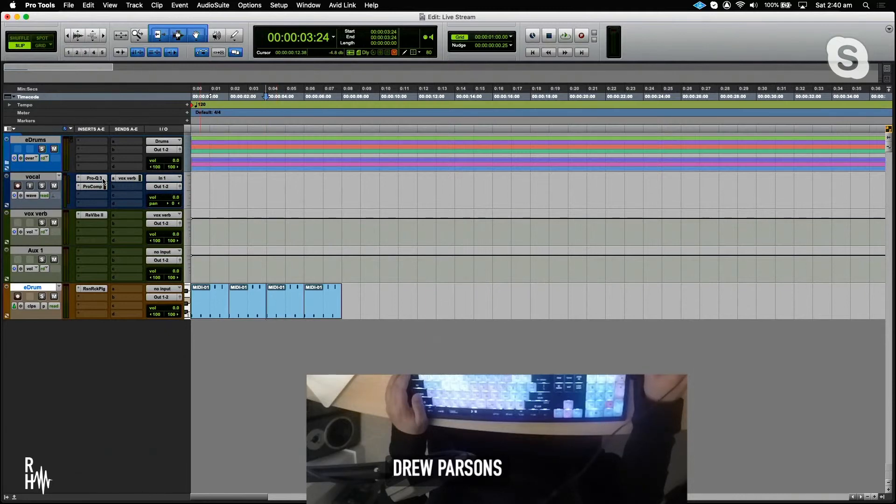
- Expand the eDrums folder track and show the clip gain line on the drum clips
left_click(6, 164)
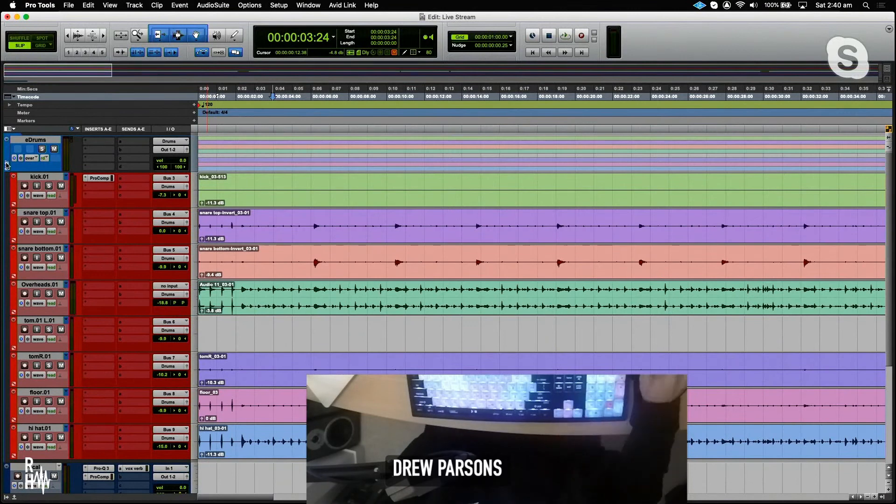
right_click(398, 221)
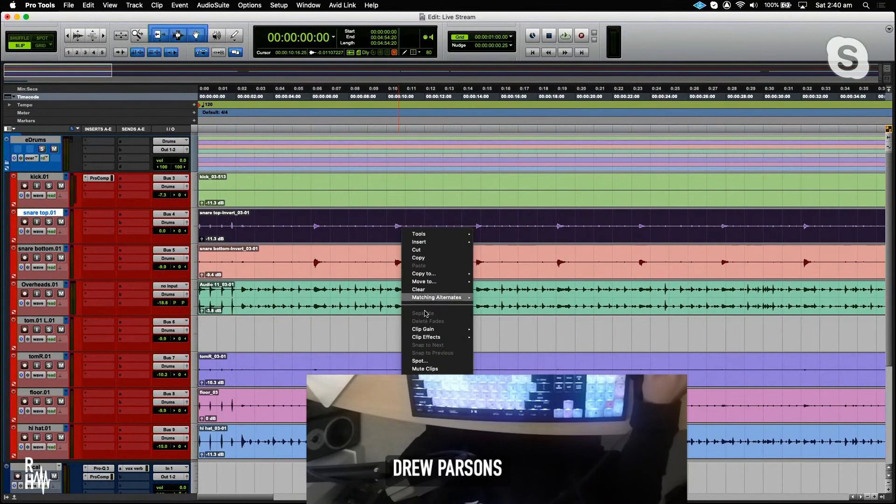
mouse_move(427, 329)
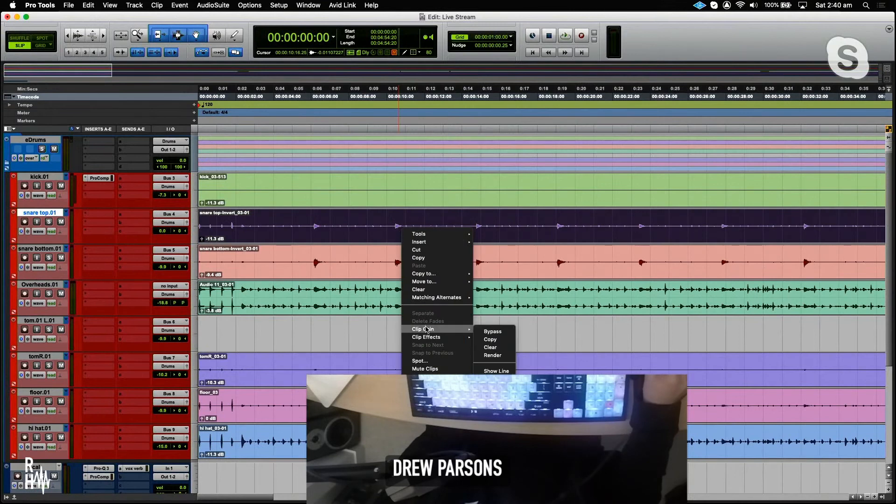
left_click(490, 371)
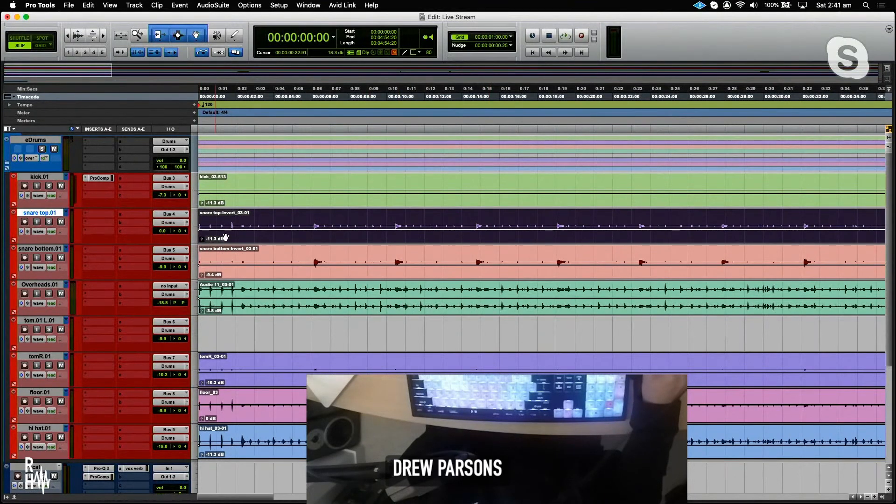
- Clear the clip gain over the snare hit at about 10 to 12 seconds in the snare top.01 clip
left_click(396, 221)
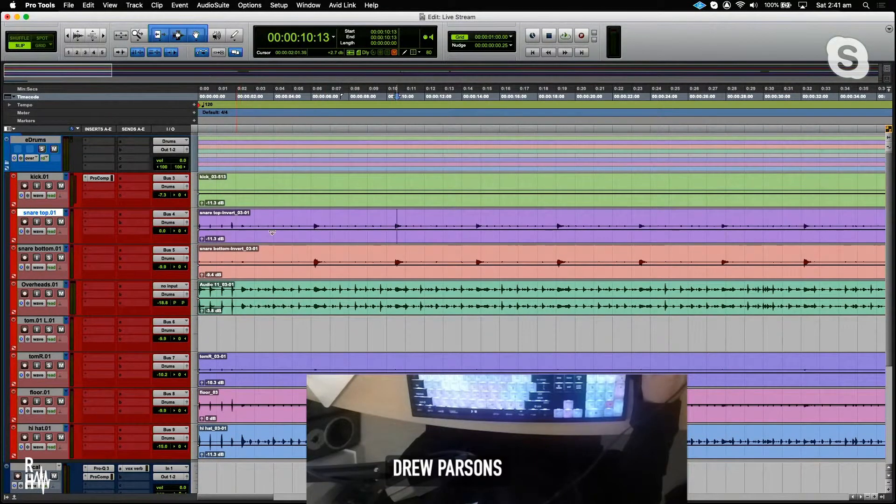
left_click_drag(392, 220, 408, 231)
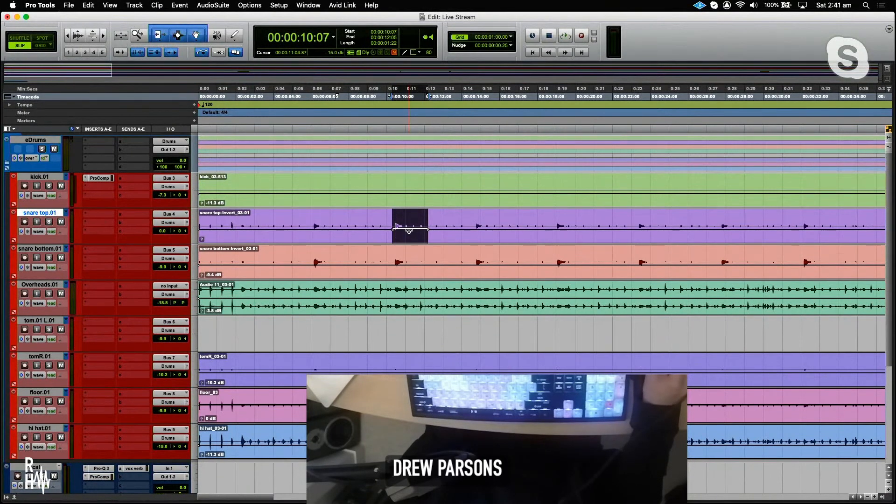
right_click(409, 232)
mouse_move(430, 335)
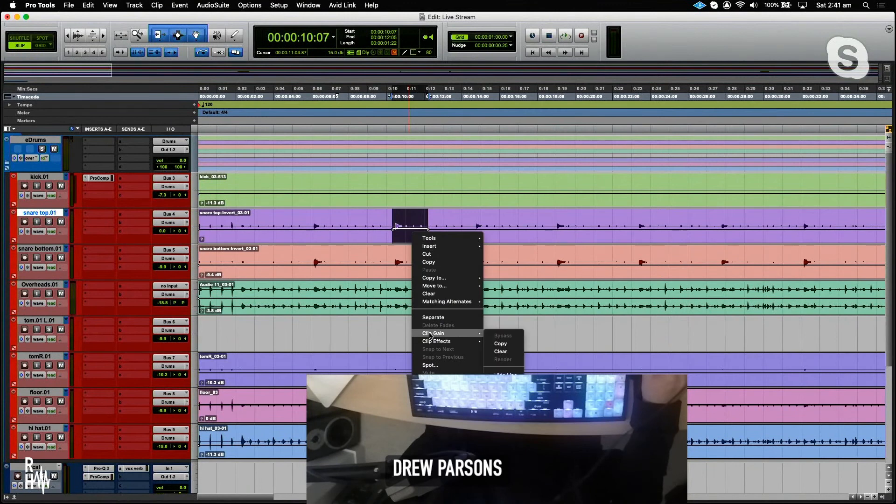
left_click(500, 351)
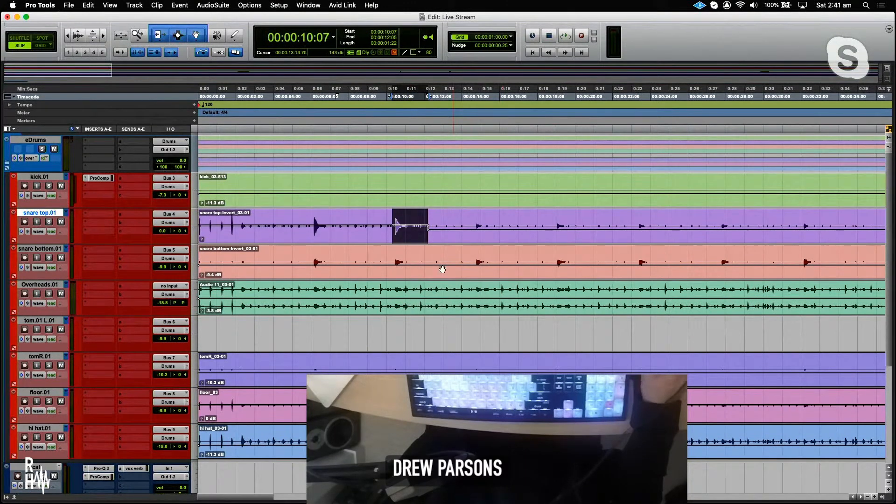
right_click(419, 220)
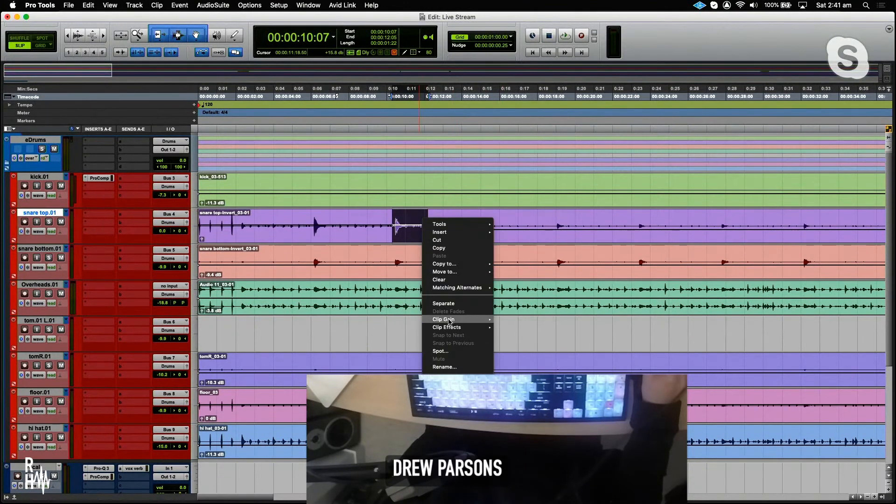
mouse_move(450, 320)
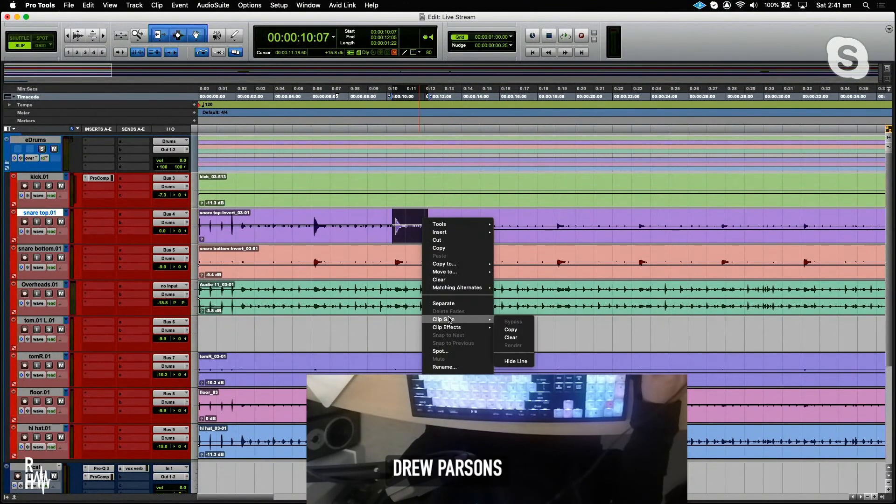
left_click(511, 338)
left_click(447, 222)
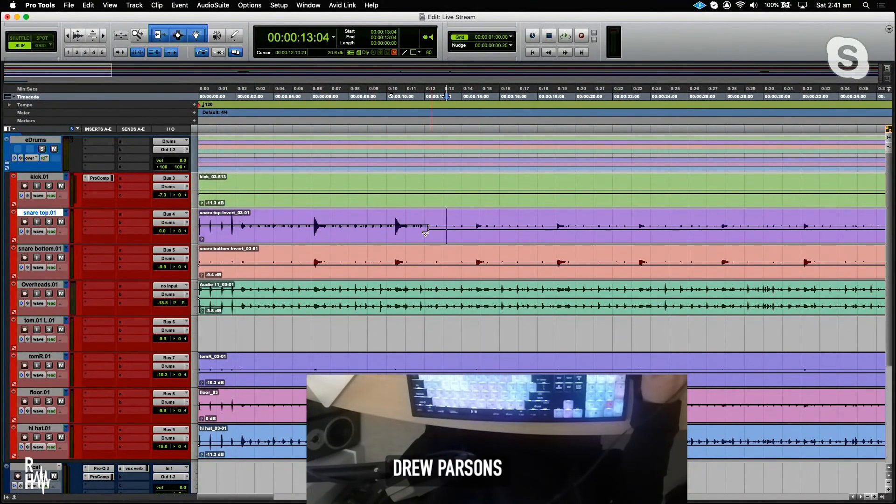
- Hide the clip gain line on the drum clips
right_click(375, 227)
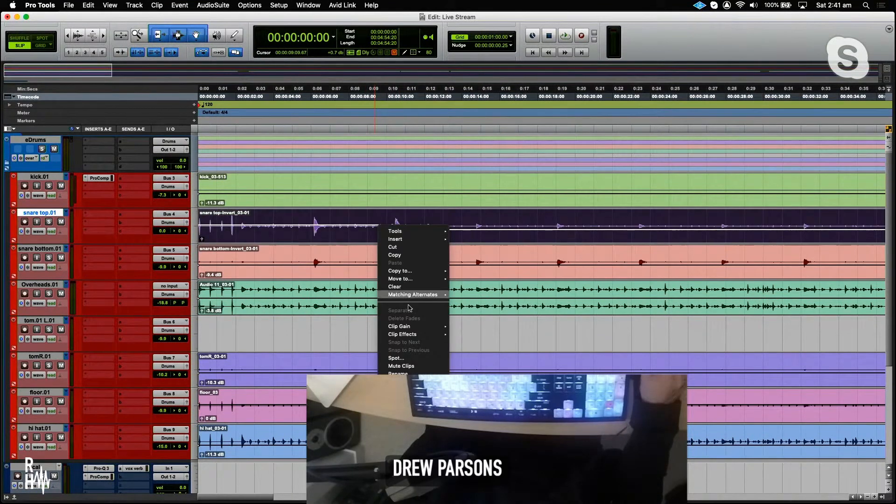
mouse_move(409, 328)
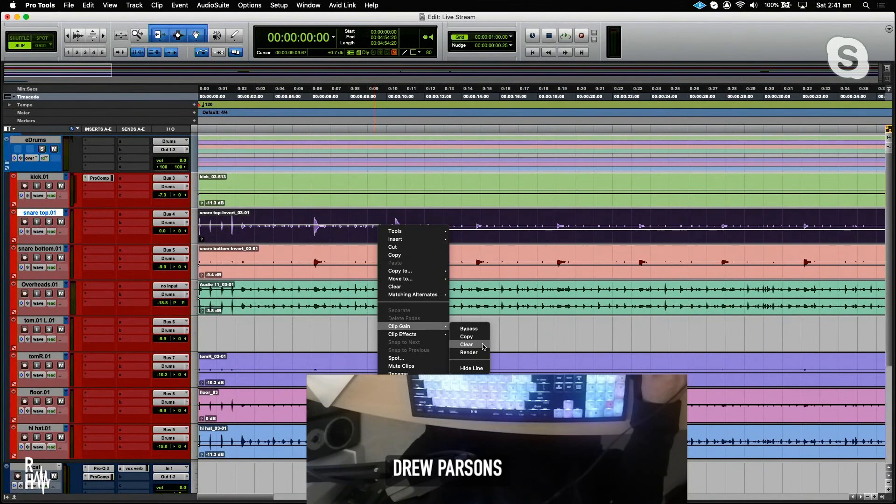
left_click(480, 368)
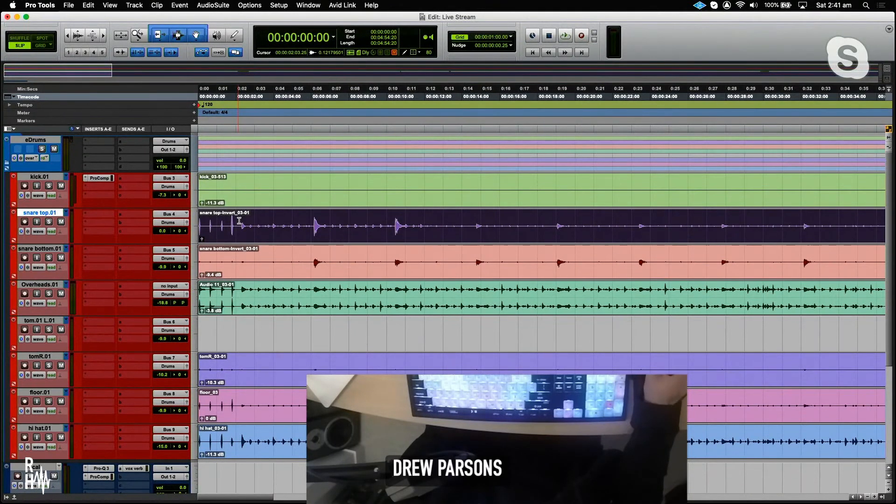
- Bring up the clip gain fader of the snare top.01 clip and inspect the start of the clip up close
left_click(202, 241)
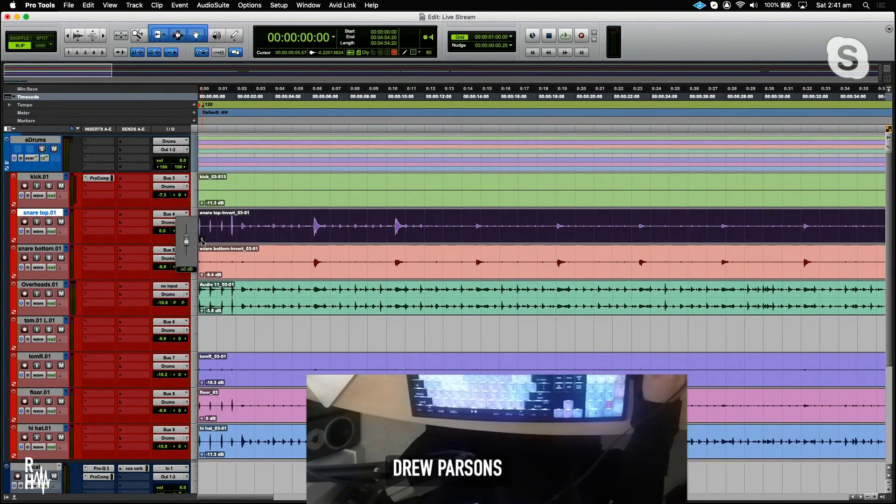
mouse_move(202, 241)
left_mouse_down()
mouse_move(198, 232)
mouse_move(196, 241)
left_mouse_up()
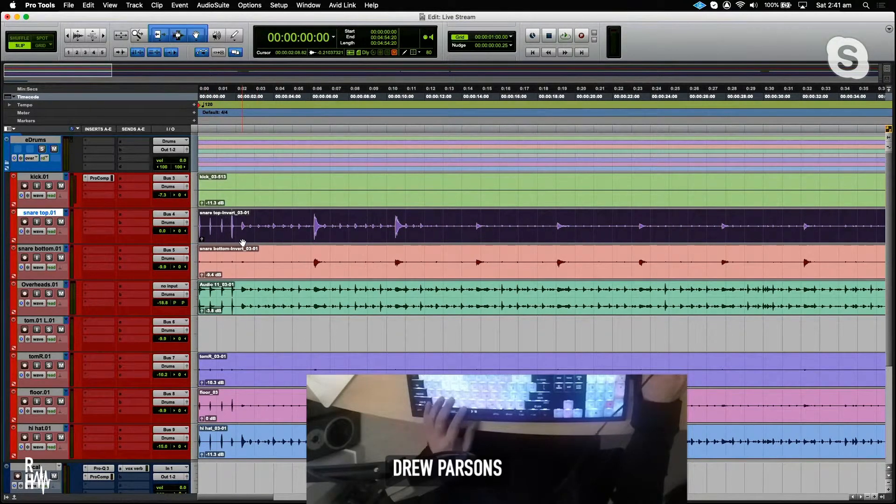
key("t")
key("t")
key("t")
key("t")
key("t")
key("t")
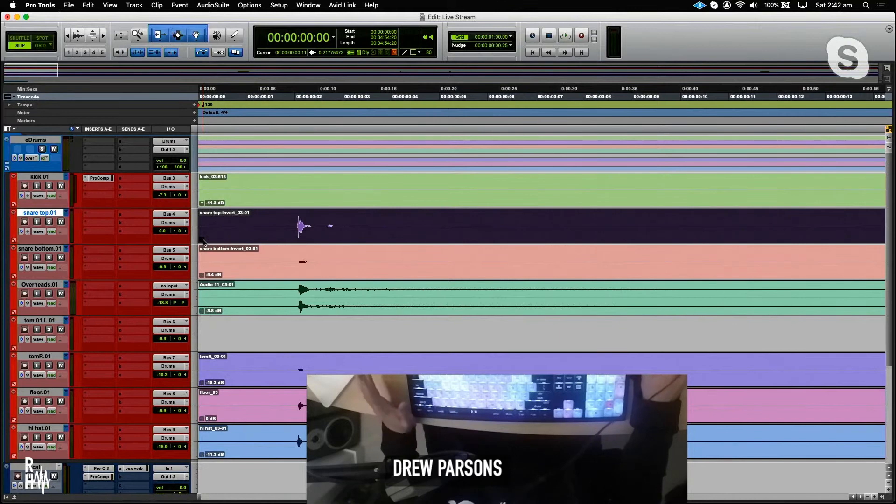
- Turn off the Clip Gain Info display on the clips
left_click(109, 5)
mouse_move(121, 68)
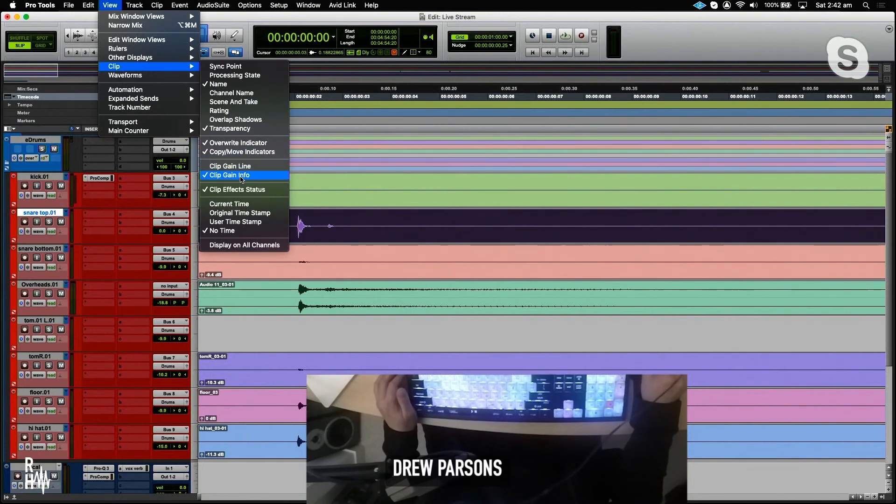
left_click(241, 175)
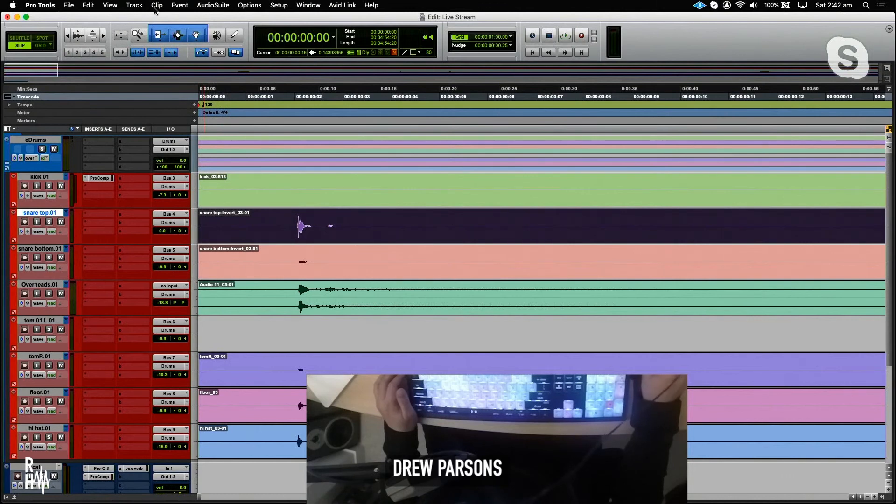
- Turn on the Clip Gain Info display for the clips and bring up the clip gain fader of the snare top.01 clip
left_click(111, 5)
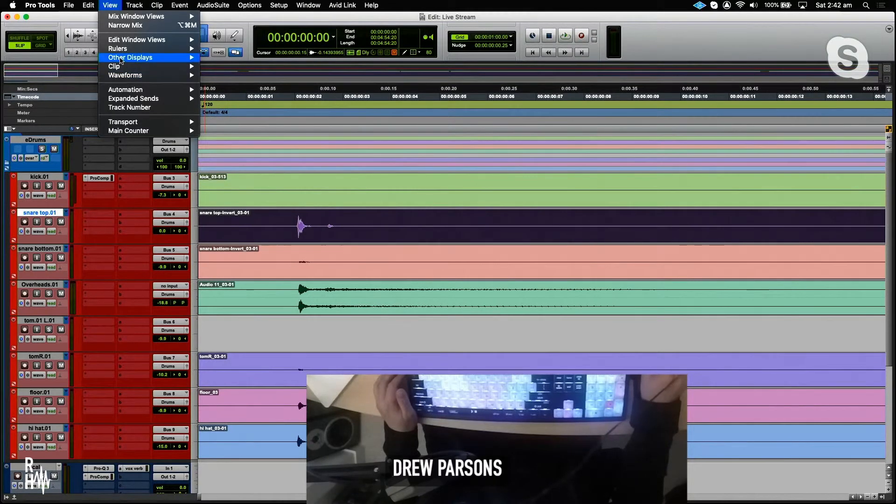
mouse_move(119, 66)
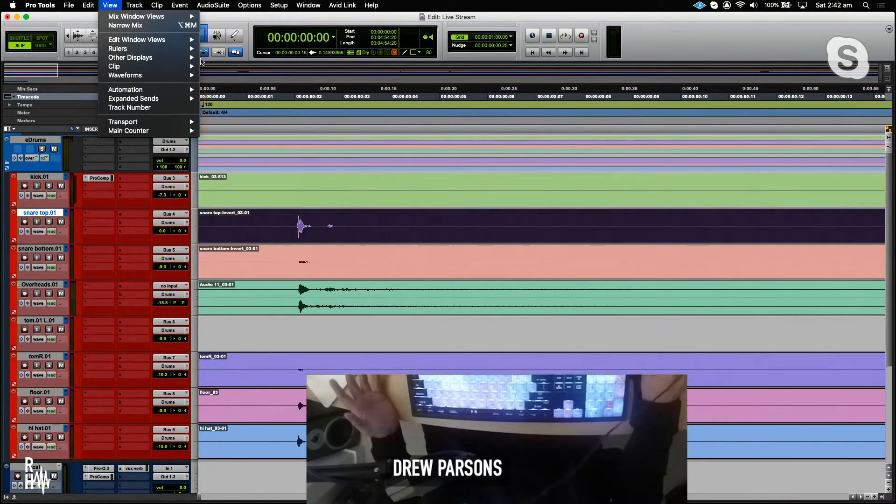
mouse_move(148, 78)
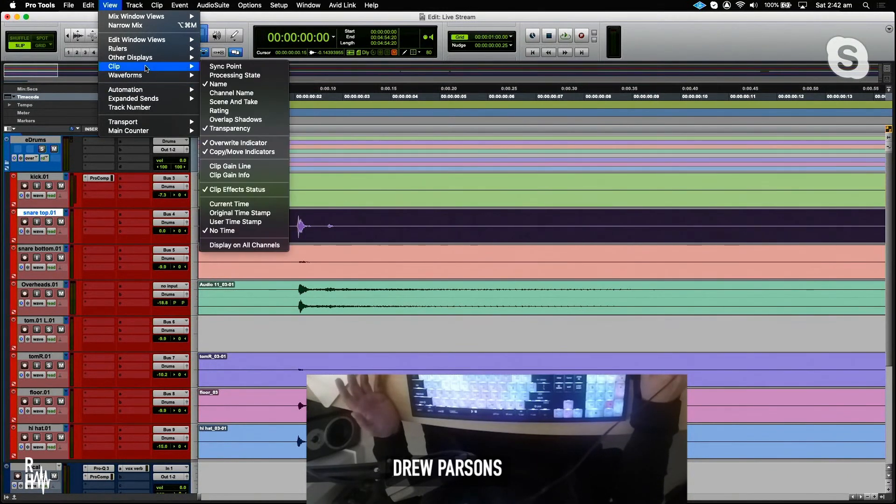
left_click(223, 176)
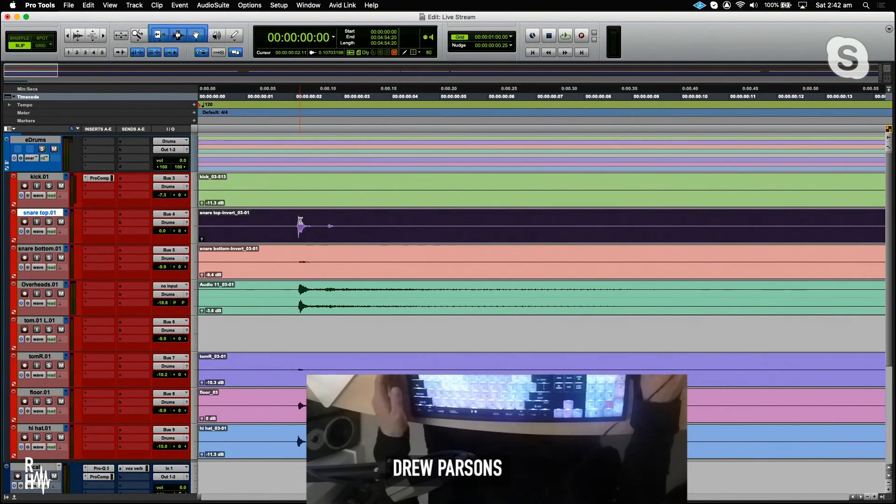
left_click(202, 240)
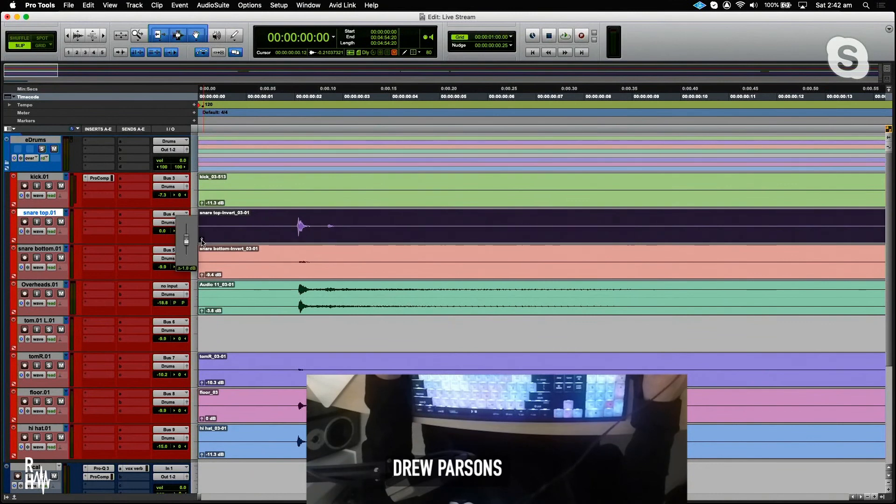
mouse_move(203, 241)
left_mouse_down()
mouse_move(202, 232)
mouse_move(200, 246)
left_mouse_up()
- Lower the clip gain over the loud snare hit at 00:00:01:19 to 00:00:01:22 in the snare top.01 clip
key("r")
key("r")
key("r")
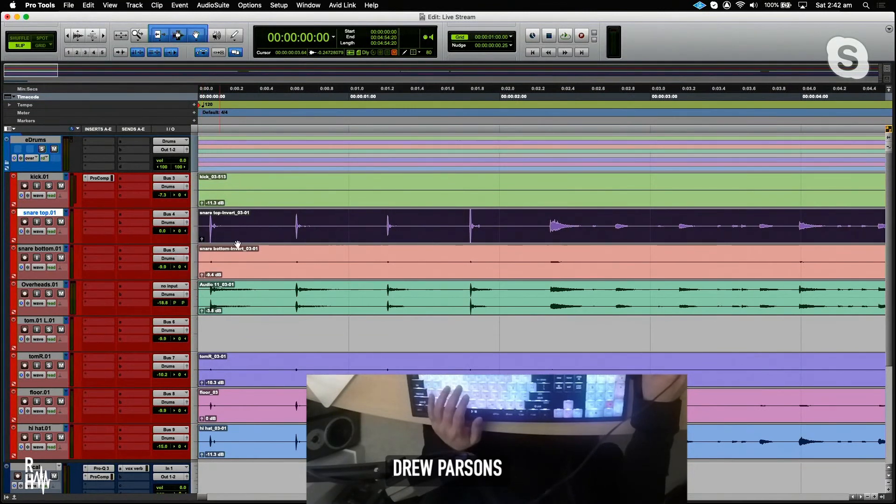
left_click(469, 225)
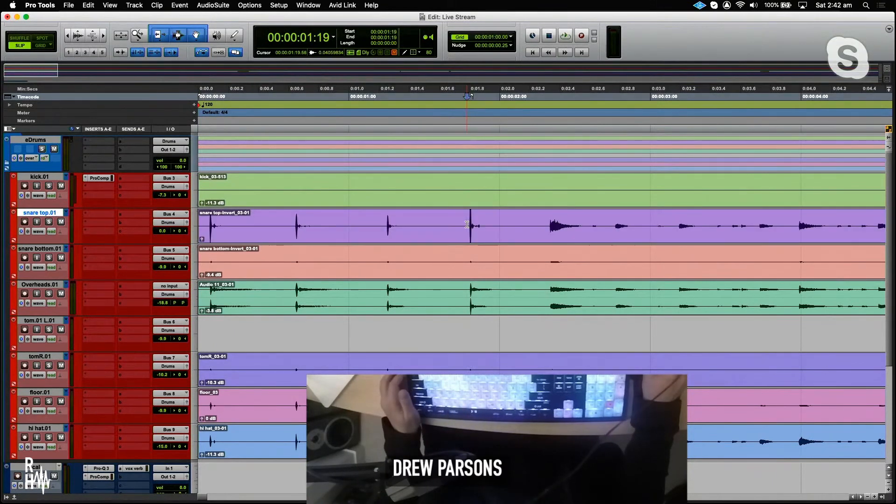
key("shift+slash")
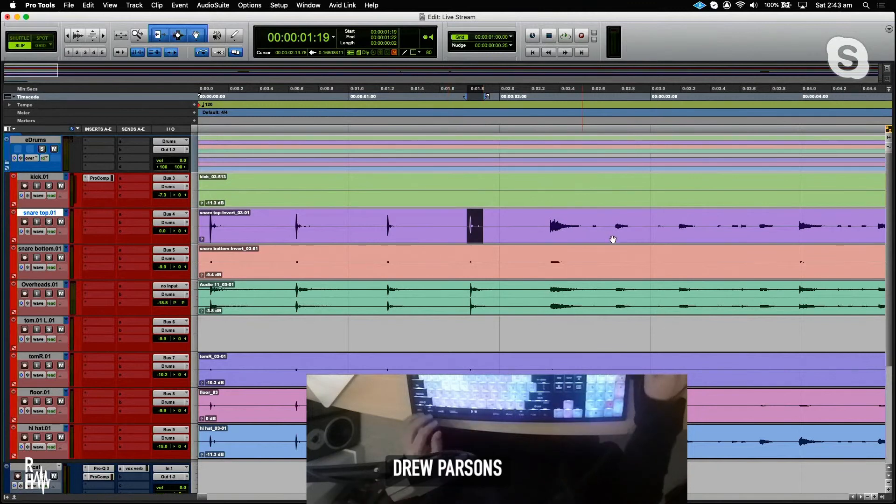
- Select the snare top.01 hit from 00:00:02:08 to 00:00:02:15, and a quiet stretch around 00:00:03:01
left_click_drag(549, 215, 591, 216)
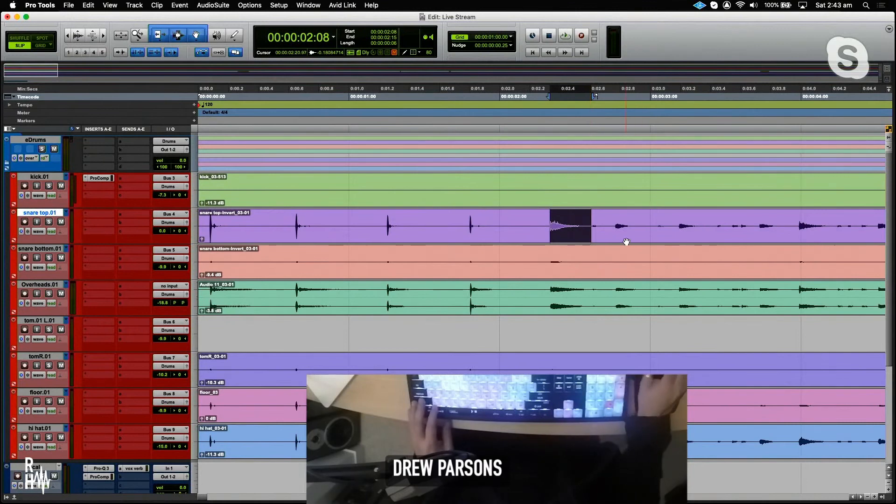
left_click_drag(614, 223, 664, 226)
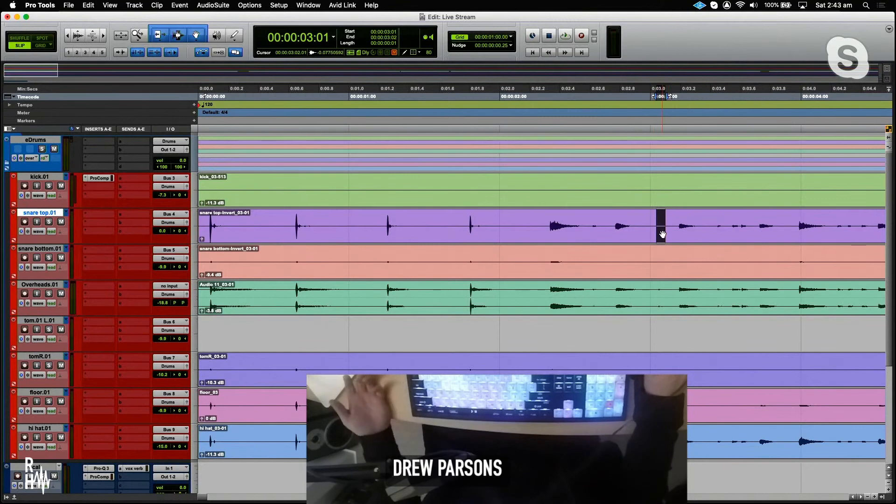
left_click(650, 210)
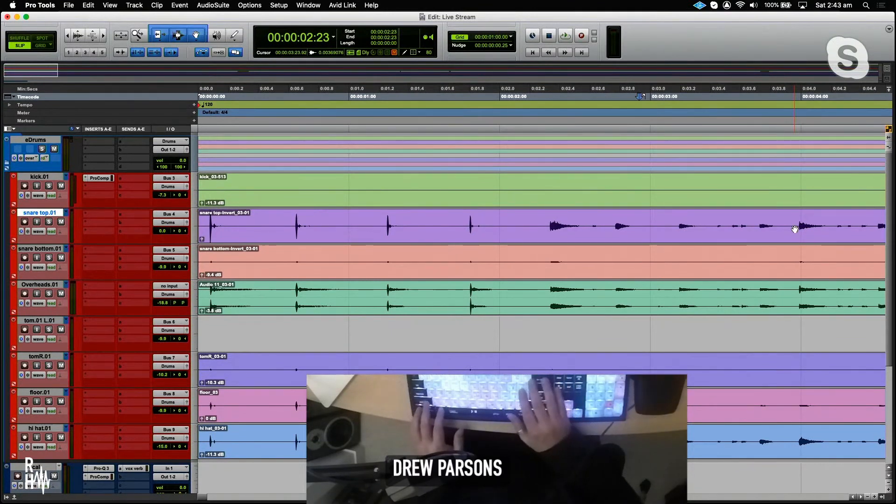
right_click(632, 227)
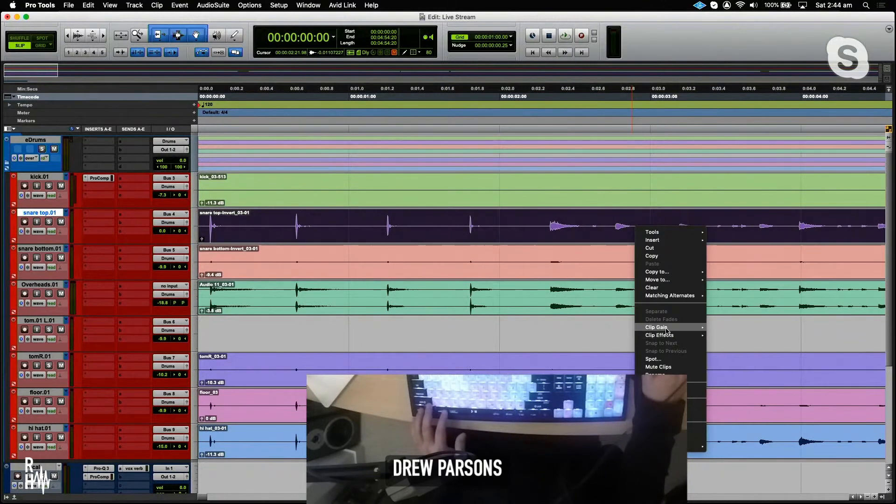
left_click(659, 225)
left_click(659, 225)
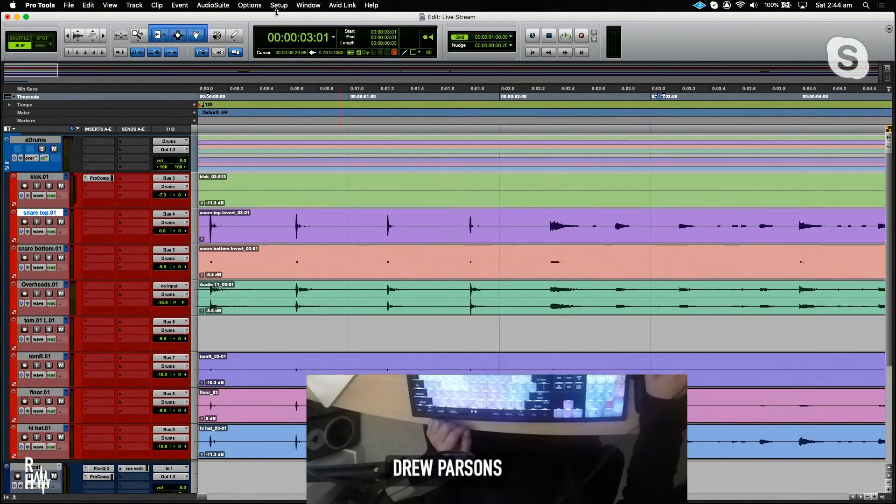
left_click(213, 6)
mouse_move(228, 105)
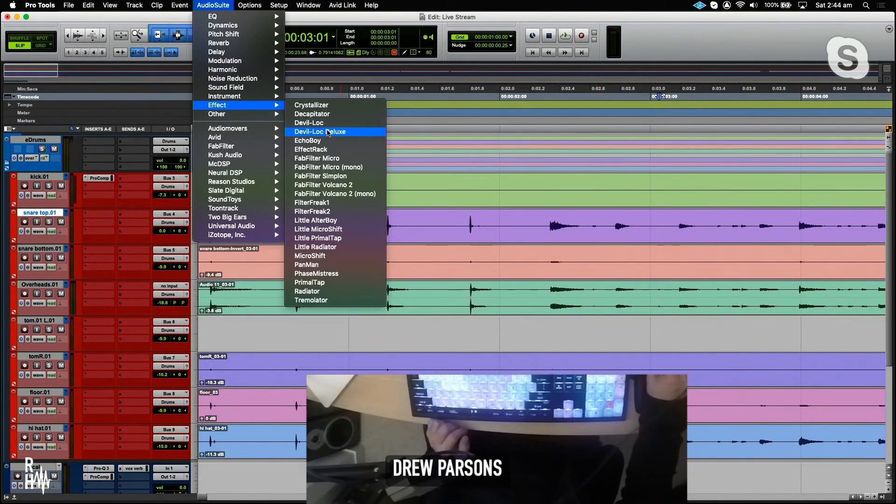
left_click(517, 228)
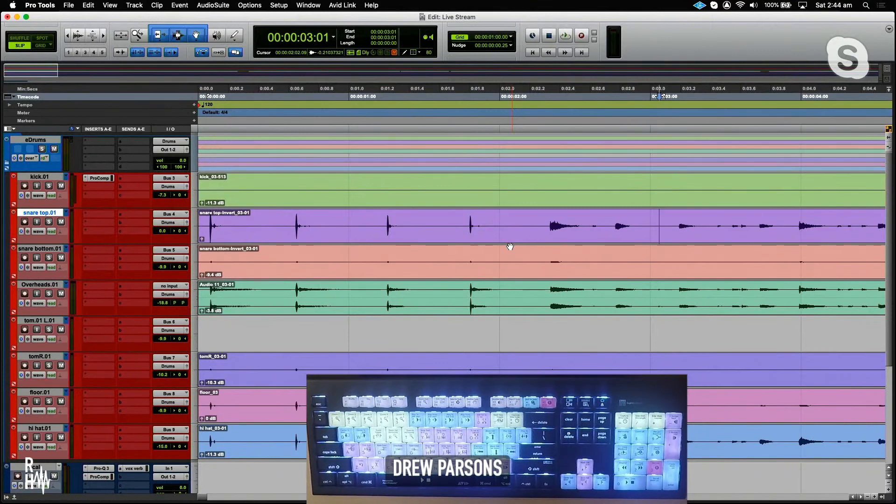
- Open a new Default workspace browser and expand the Live Stream location to look at its folders
left_click(280, 6)
mouse_move(308, 5)
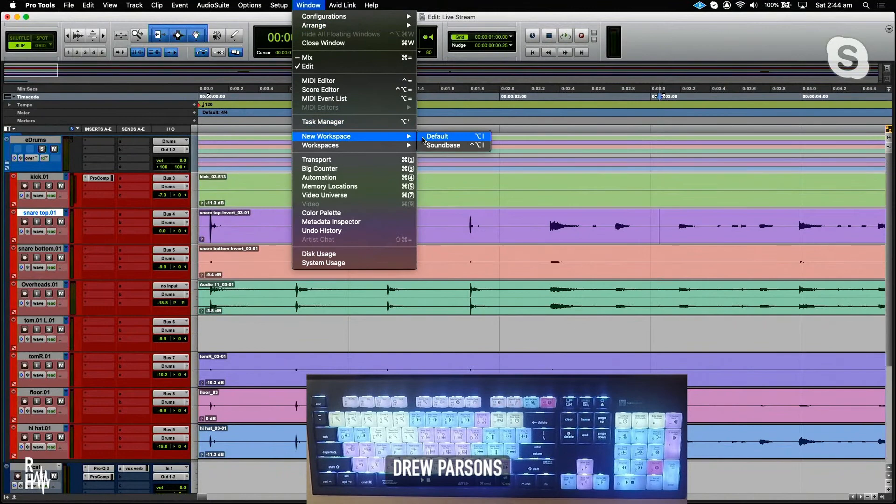
left_click(422, 136)
left_click_drag(257, 41, 585, 57)
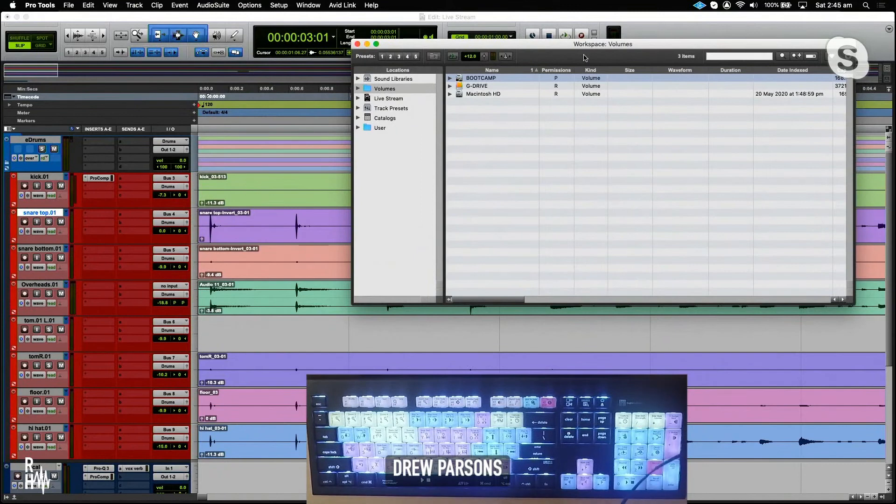
left_click(358, 108)
left_click(358, 108)
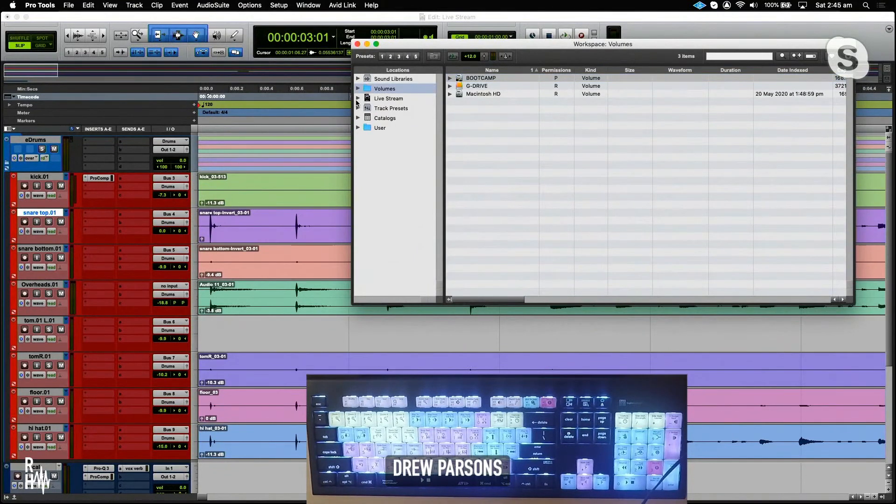
left_click(358, 99)
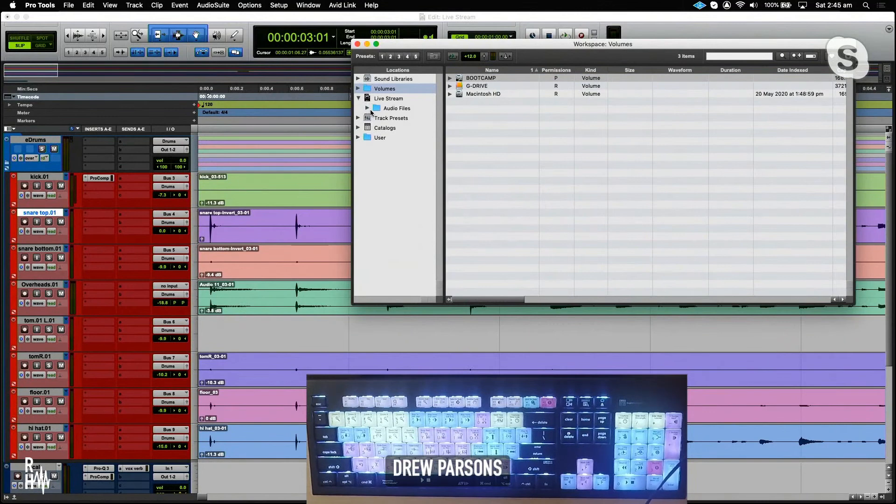
left_click(367, 109)
left_click(68, 6)
mouse_move(74, 150)
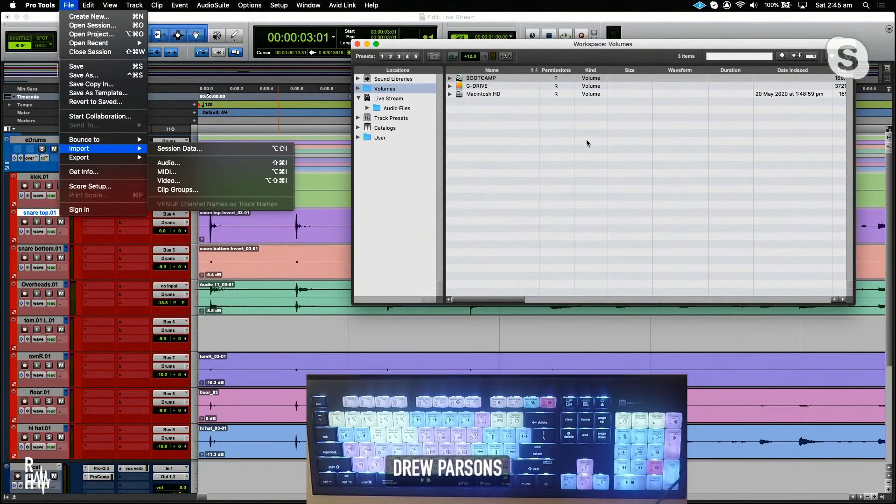
left_click(577, 85)
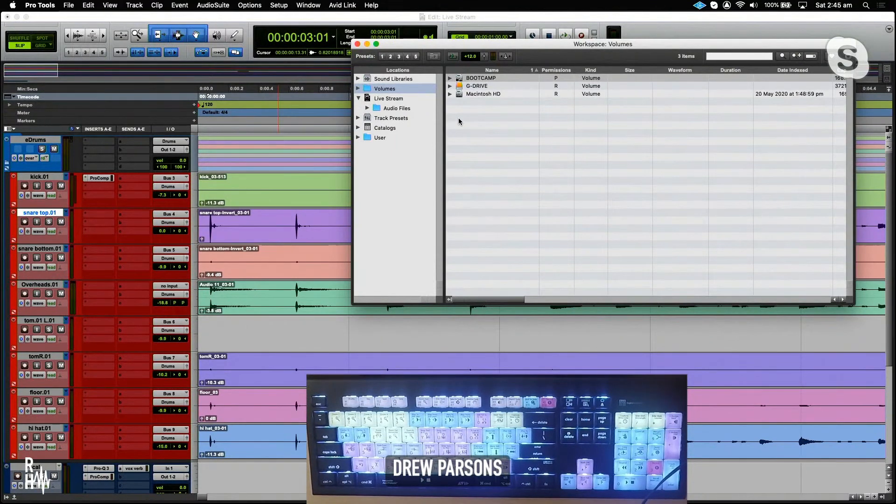
- Bring the workspace browser back over the full-length drum clips, move it aside and collapse the Live Stream location
left_click(292, 143)
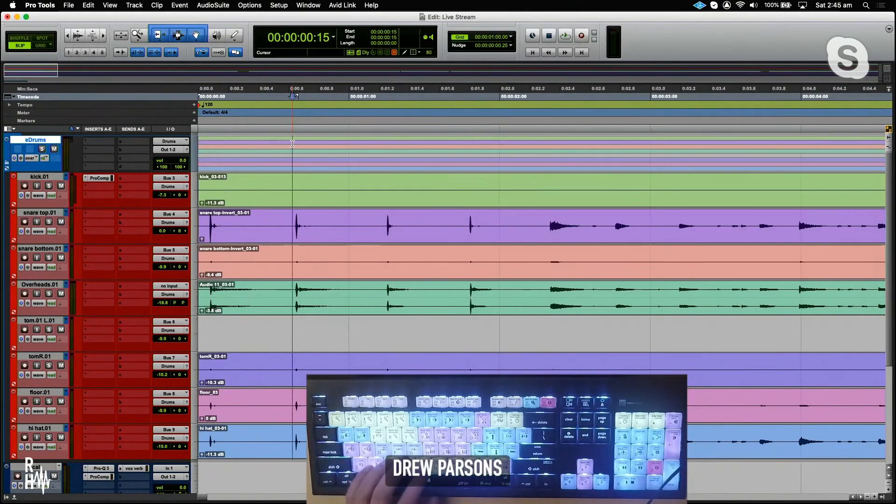
key("r")
key("r")
key("r")
key("r")
key("r")
key("r")
key("r")
key("r")
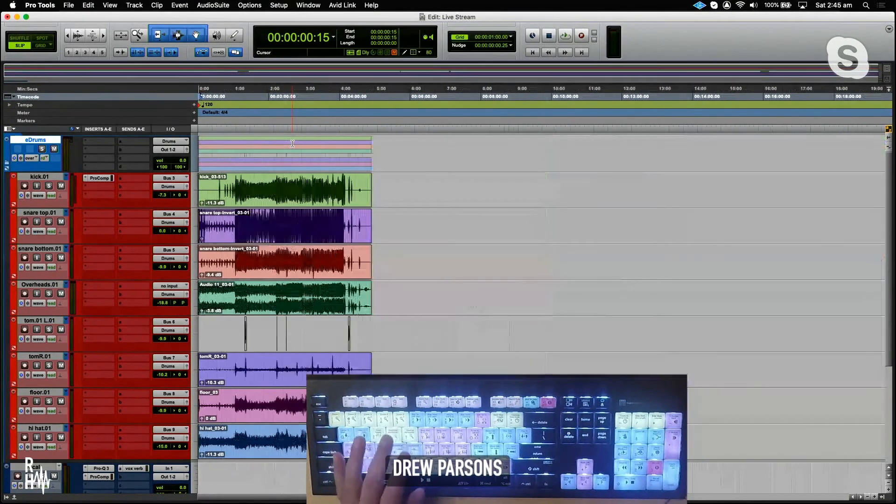
key("alt+semicolon")
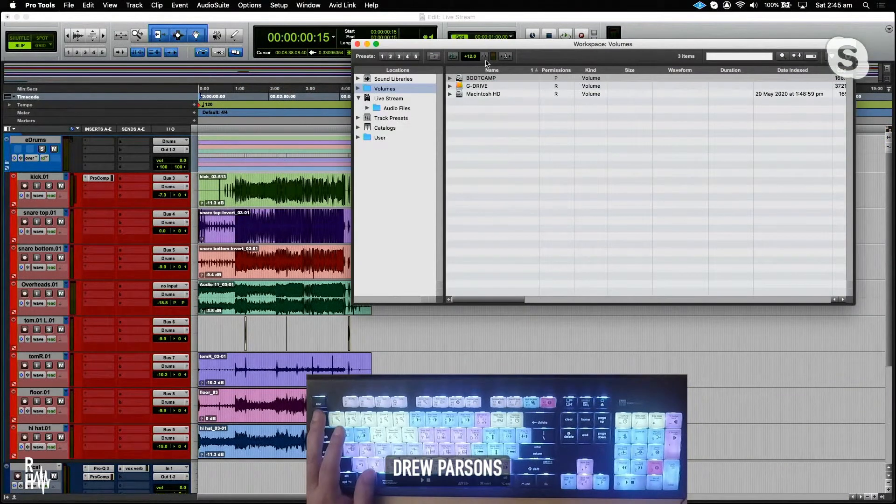
left_click_drag(484, 47, 516, 28)
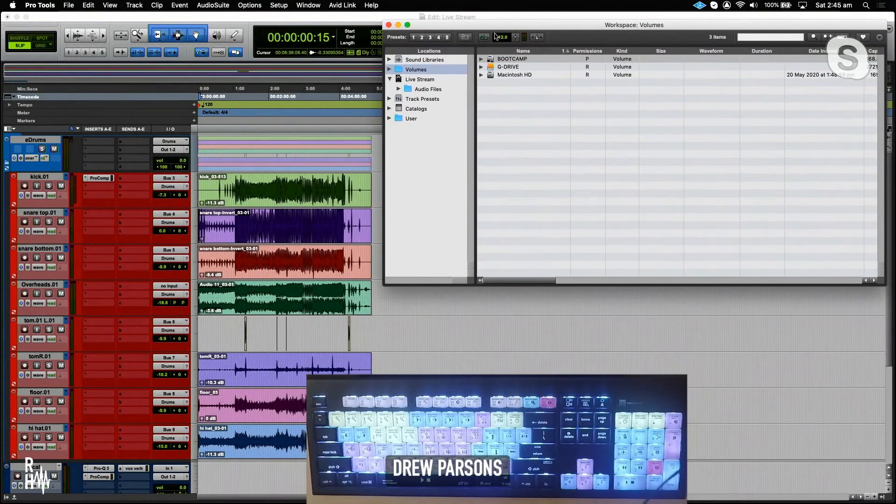
left_click(390, 79)
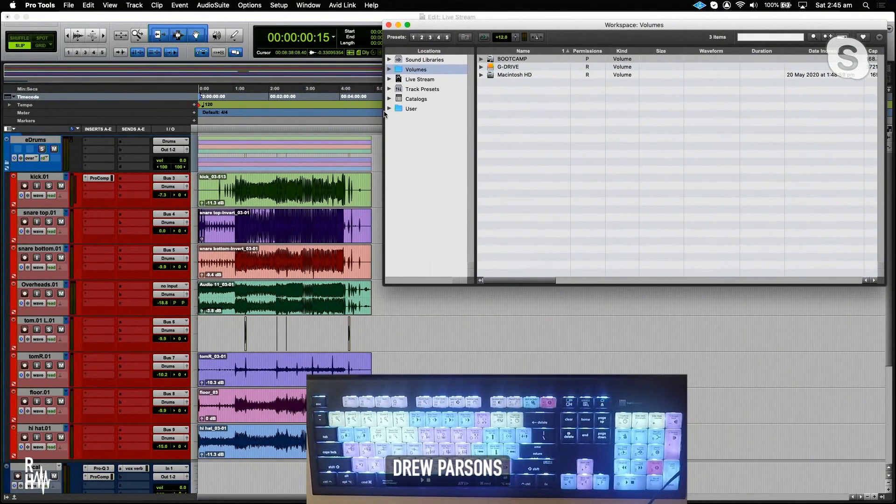
- Filter the Sound Libraries by the RnB and Drums tags
left_click(418, 60)
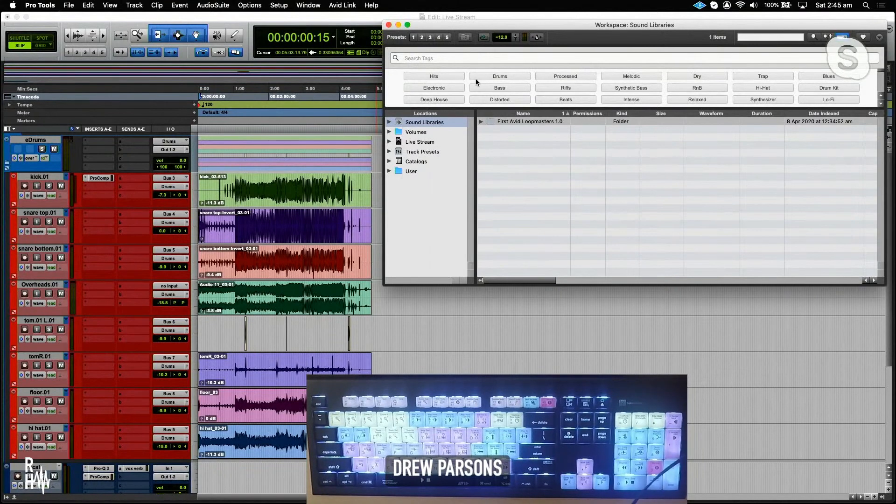
left_click(684, 87)
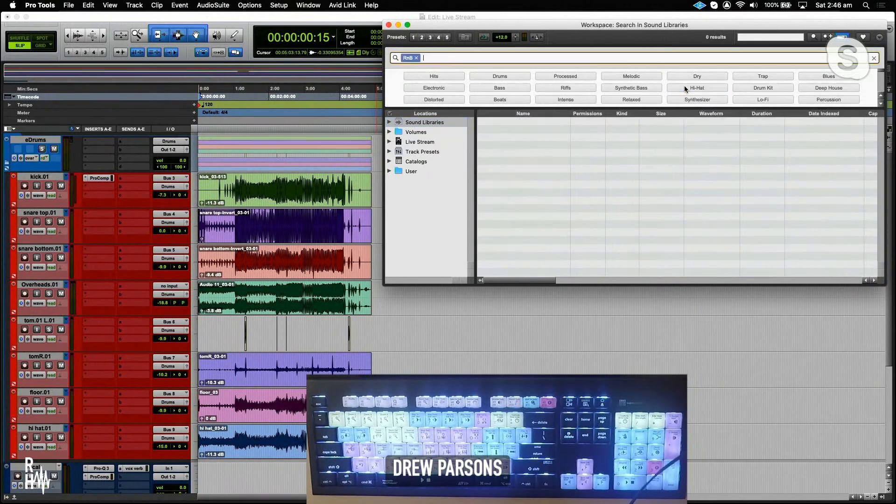
left_click(501, 75)
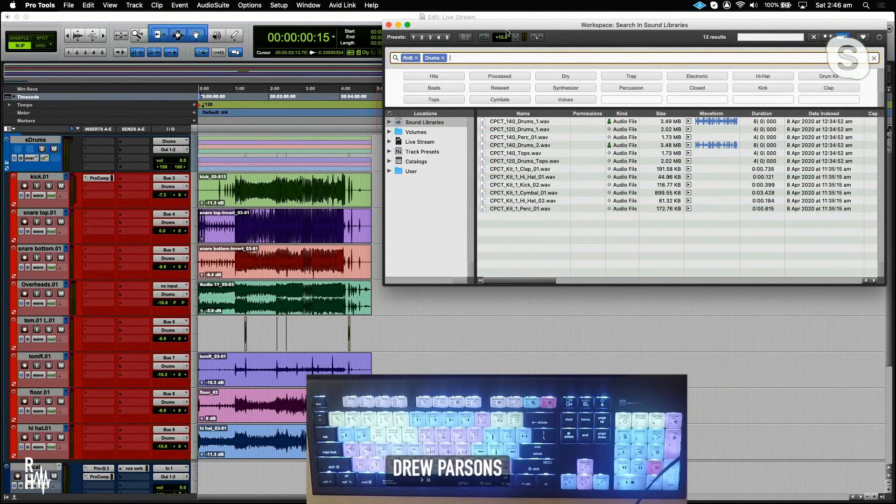
- Check the preview options, audition CPCT_140_Drums_1.wav and lower the preview volume to -3.3
left_click_drag(506, 27, 545, 24)
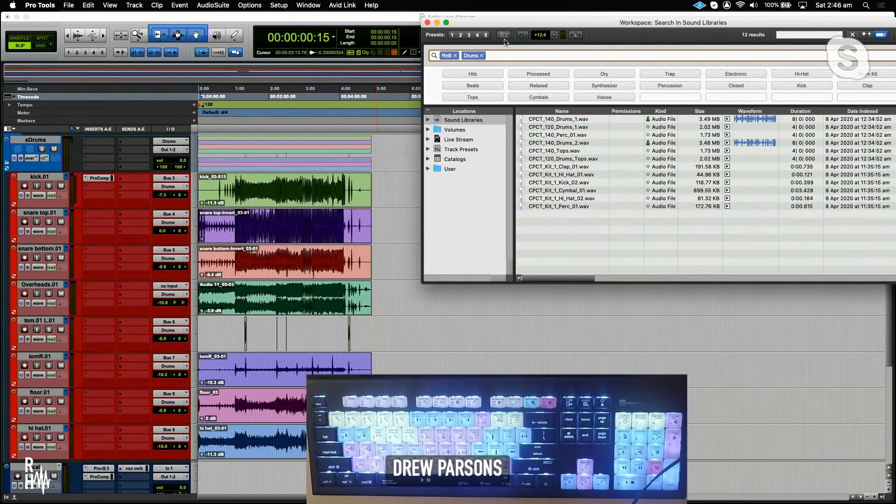
left_click(521, 37)
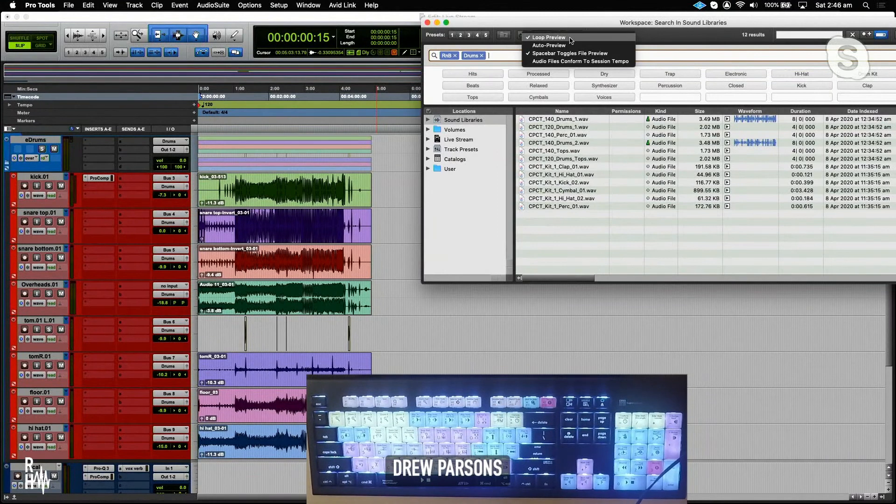
left_click(663, 37)
left_click(570, 119)
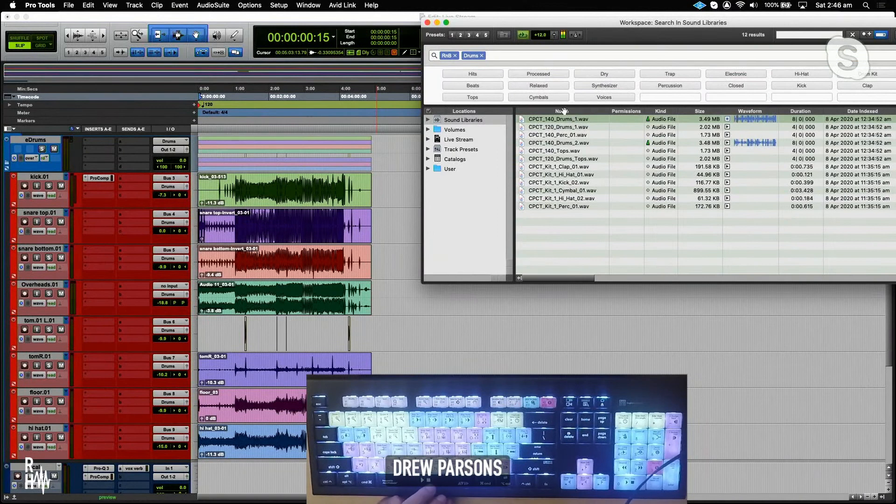
left_click_drag(554, 35, 555, 50)
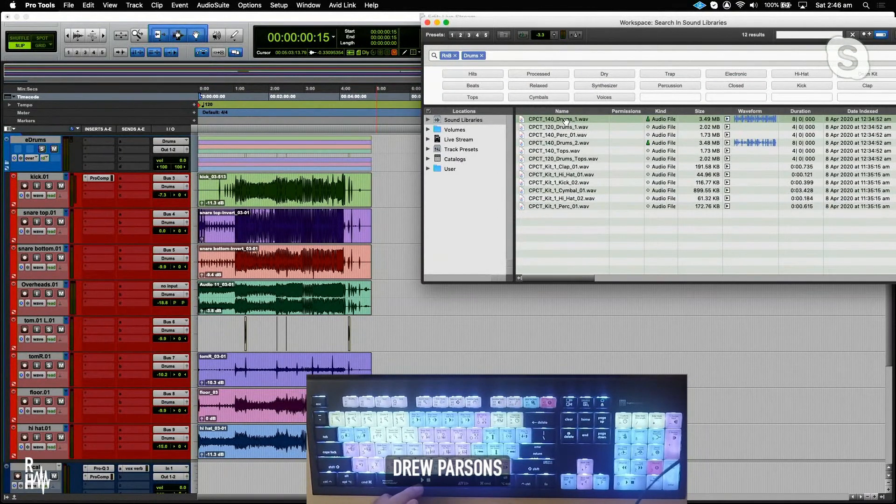
- Step down through the filtered drum files to CPCT_140_Drums_2.wav
key("Down")
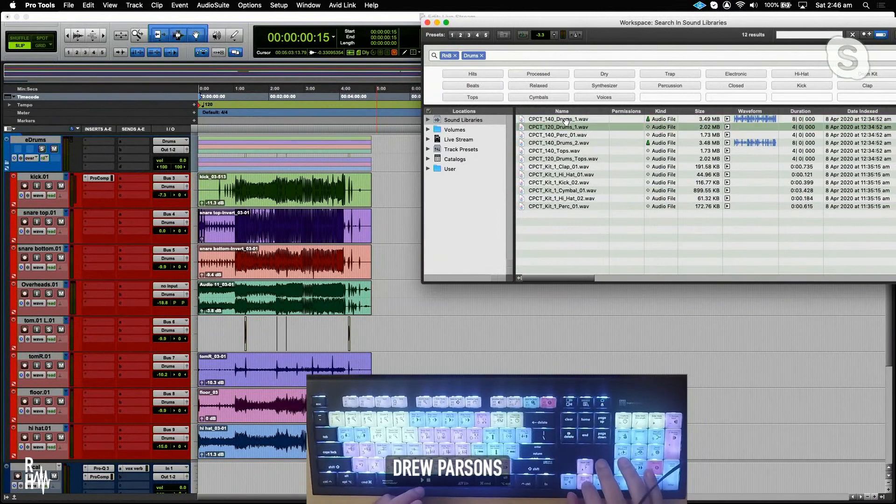
key("Down")
key("Down")
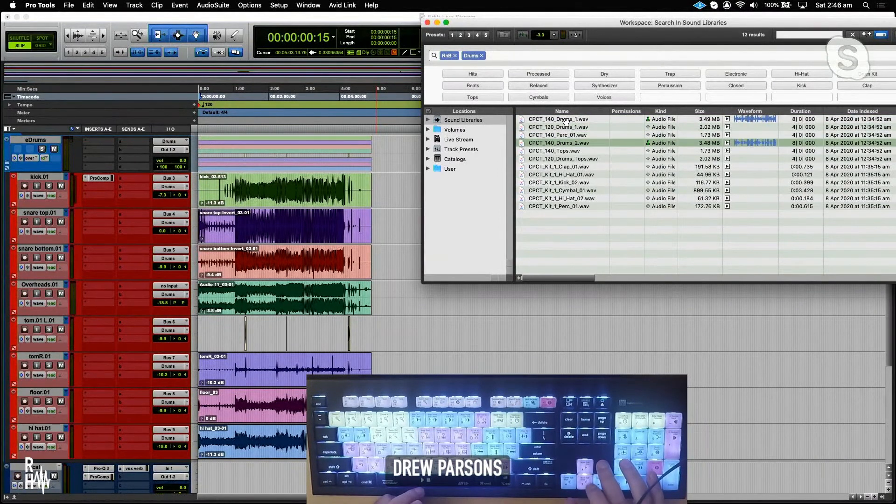
- Audition CPCT_140_Drums_2.wav with and without conforming to the session tempo, and leave tempo conforming enabled
key("space")
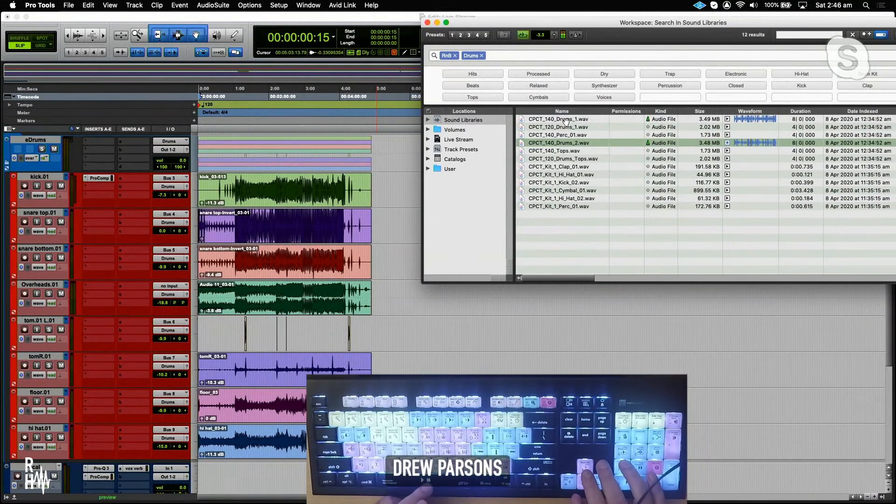
key("space")
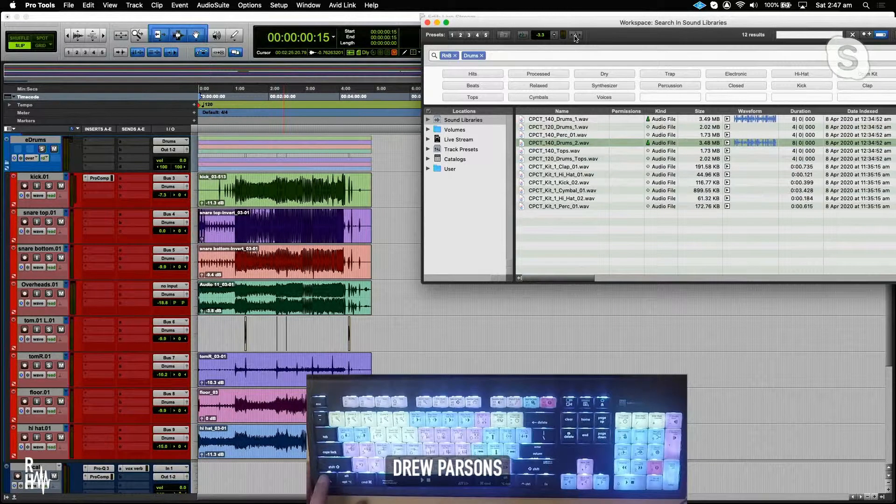
left_click(576, 35)
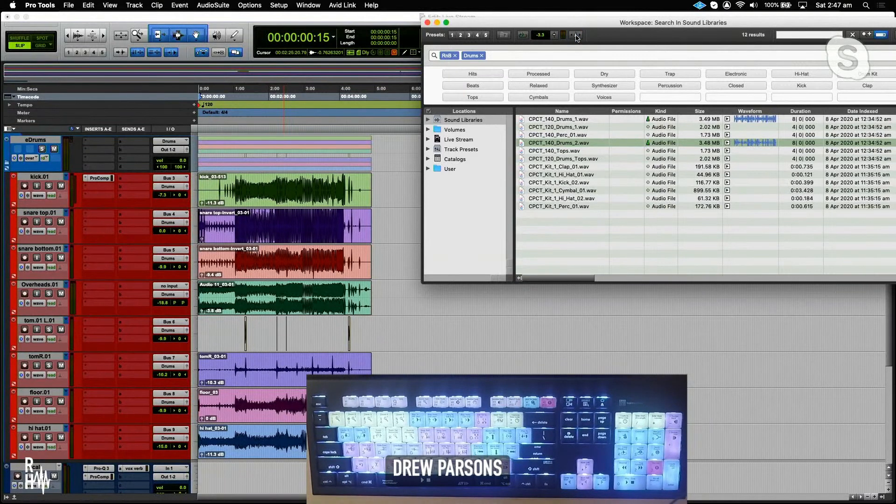
left_click(576, 36)
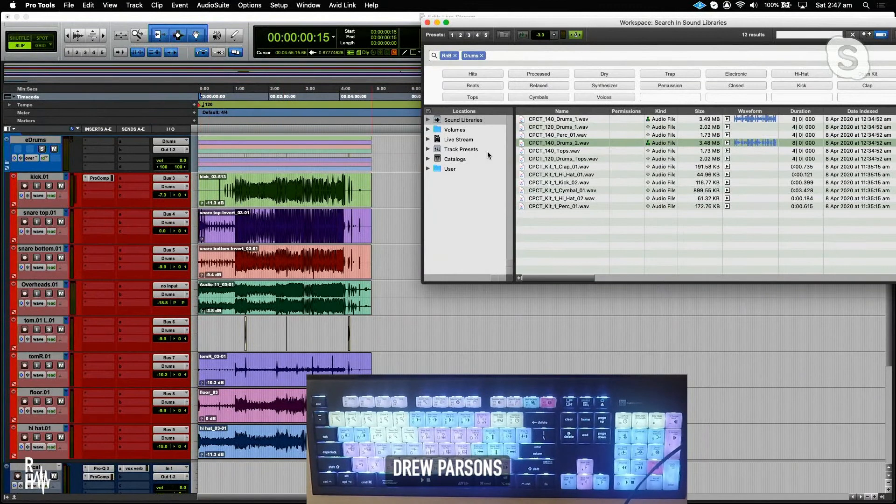
left_click(576, 36)
key("space")
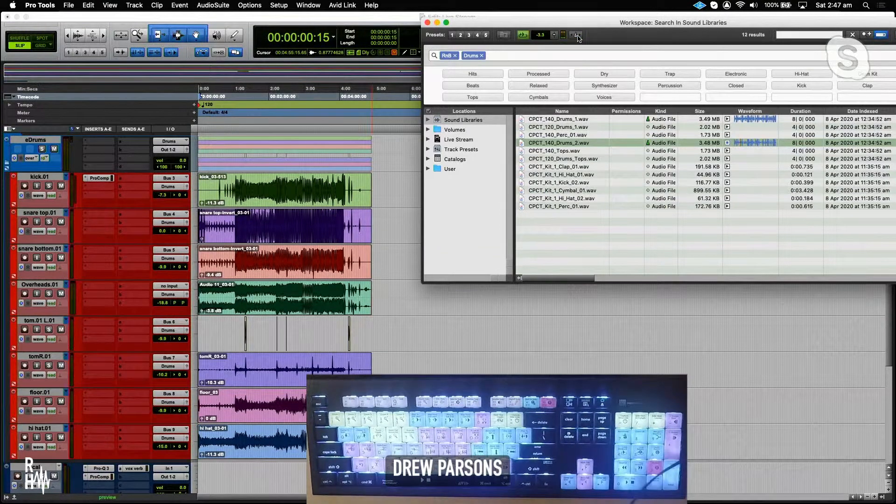
left_click(577, 35)
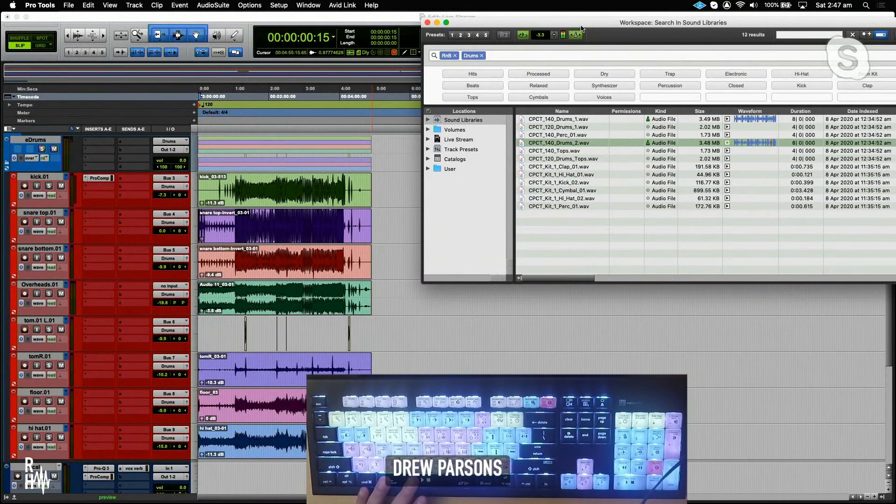
key("space")
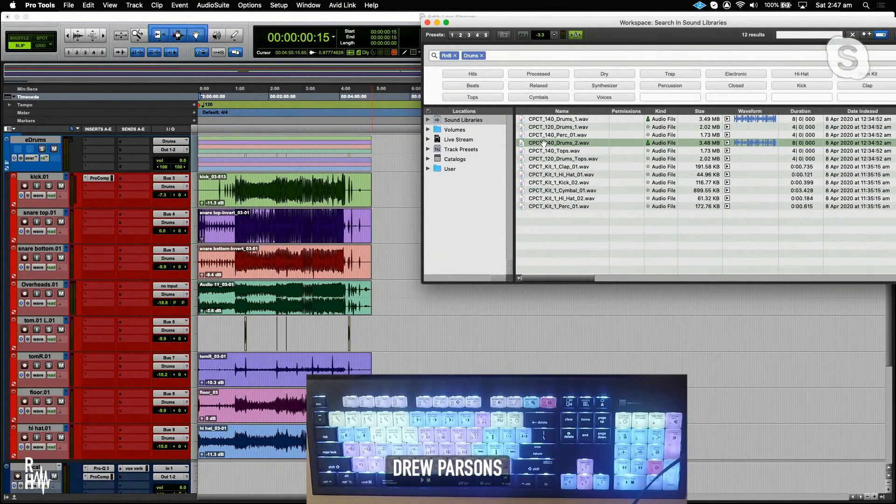
- Try placing CPCT_140_Drums_2.wav across the kick.01 and snare top.01 tracks past the drum clips, and undo the placement
left_click_drag(544, 142, 406, 194)
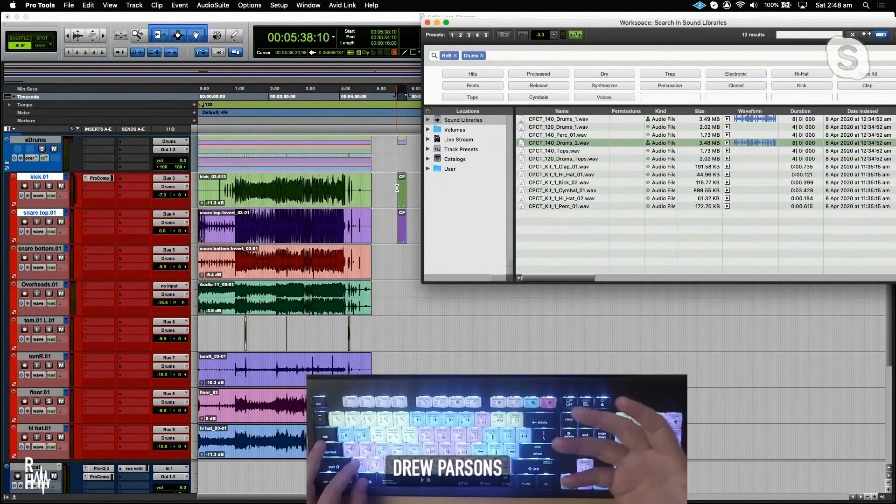
key("super+z")
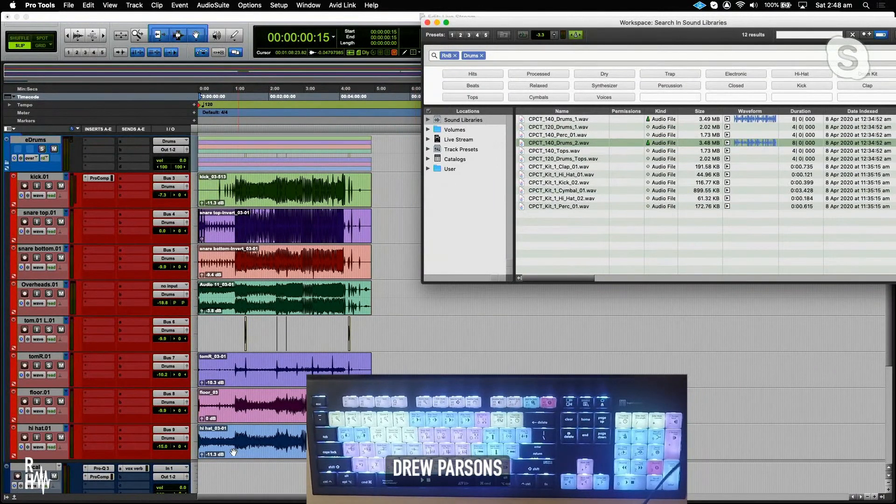
- Show the track list and drop CPCT_140_Drums_2.wav from the workspace browser into it to create a new track
left_click(7, 498)
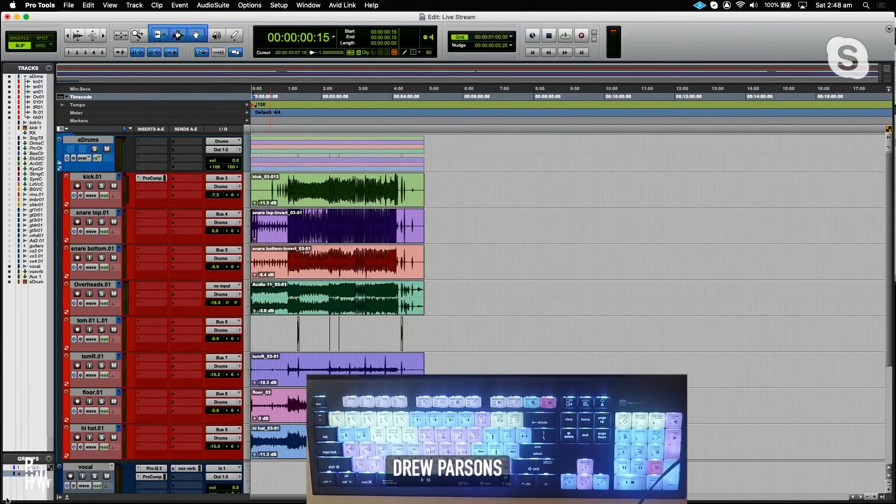
key("alt+semicolon")
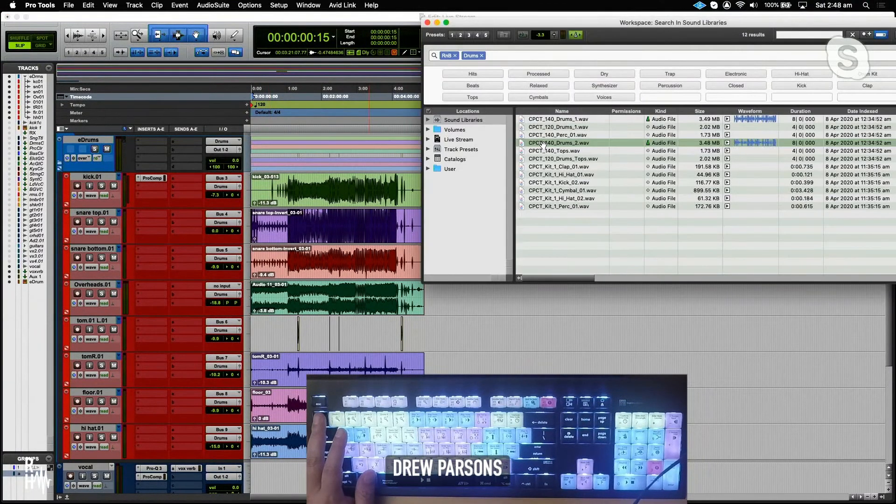
left_click_drag(543, 145, 26, 303)
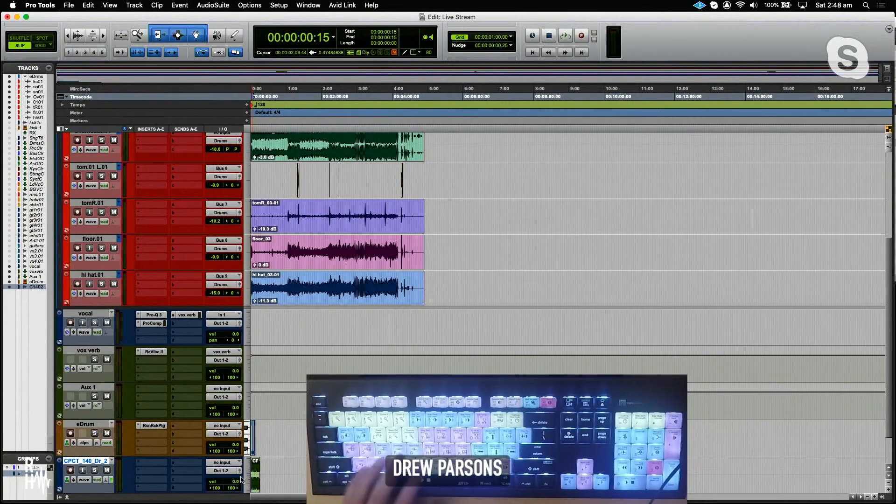
- Increase the height of the new CPCT_140_Dr_2 track and play its drum loop with the session
key("super+bracketright")
key("super+bracketright")
key("super+bracketright")
key("super+bracketright")
key("super+bracketright")
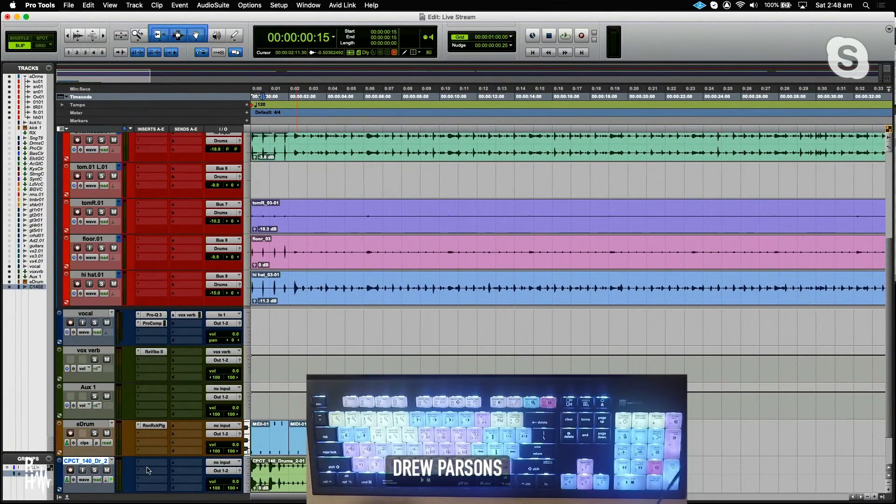
key("ctrl+Up")
key("ctrl+Up")
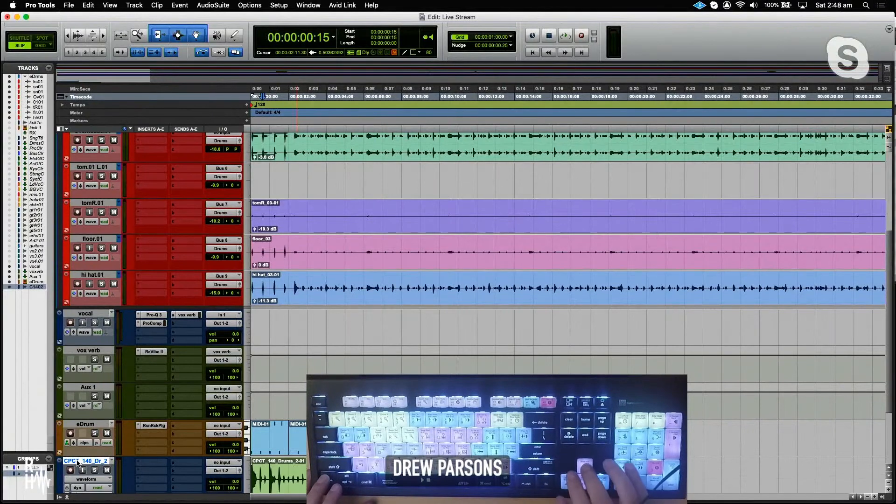
scroll(89, 458, "down", 4)
scroll(93, 348, "down", 1)
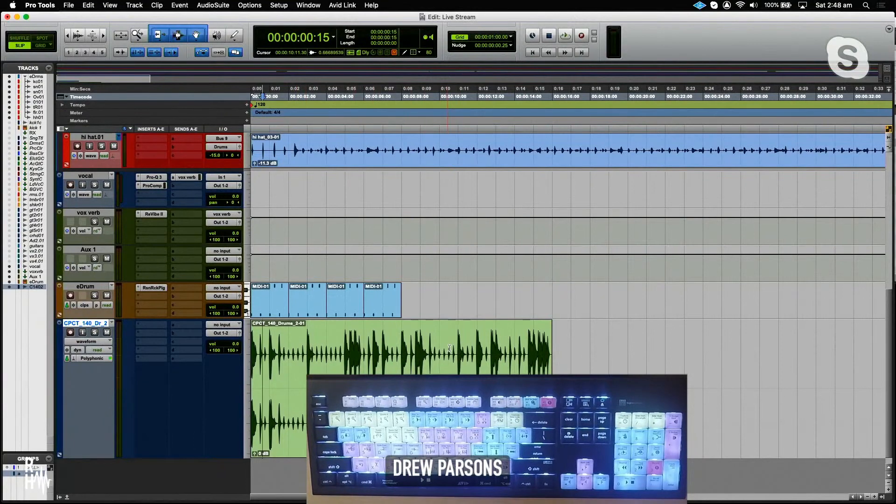
key("space")
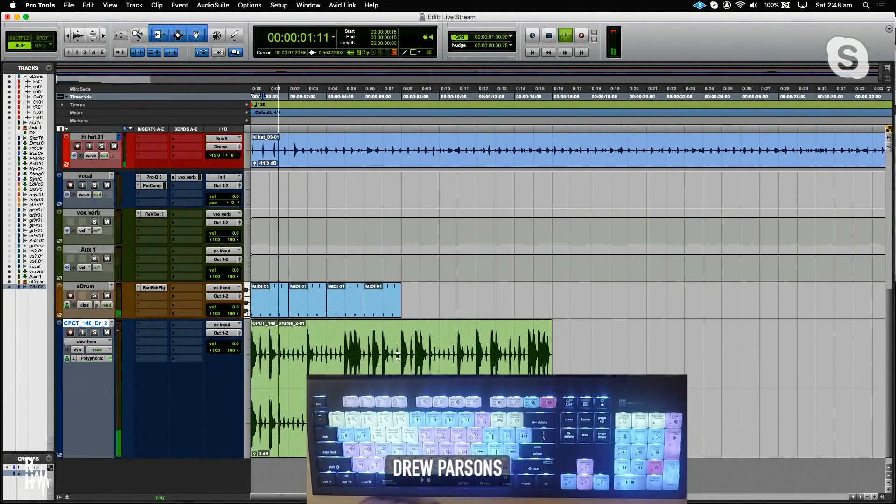
key("space")
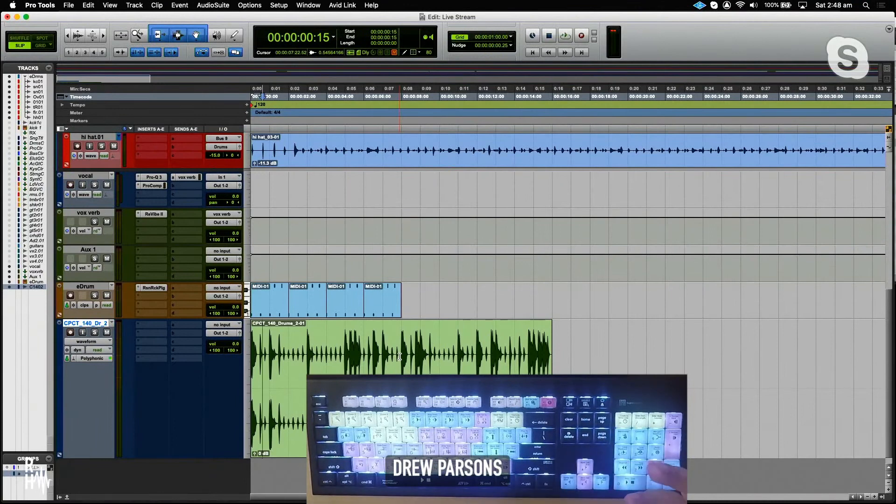
- Open a new default workspace browser, show the Sound Libraries and move the browser away from the track controls
left_click(308, 5)
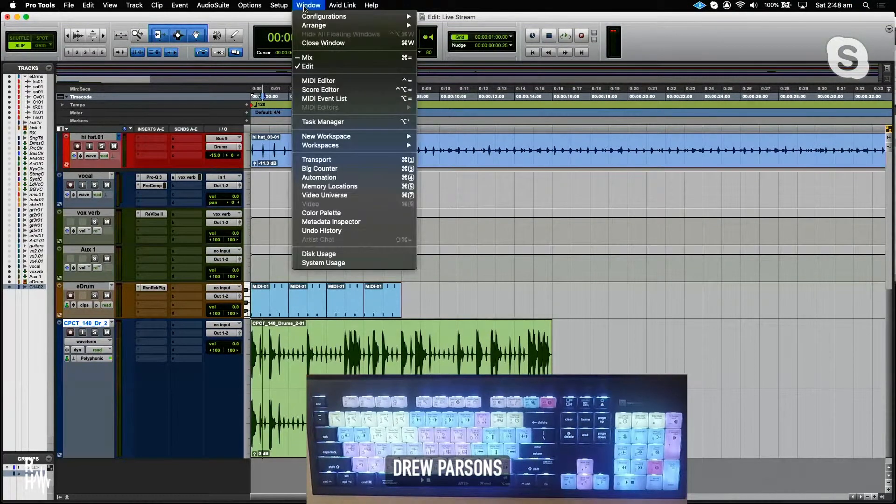
mouse_move(314, 139)
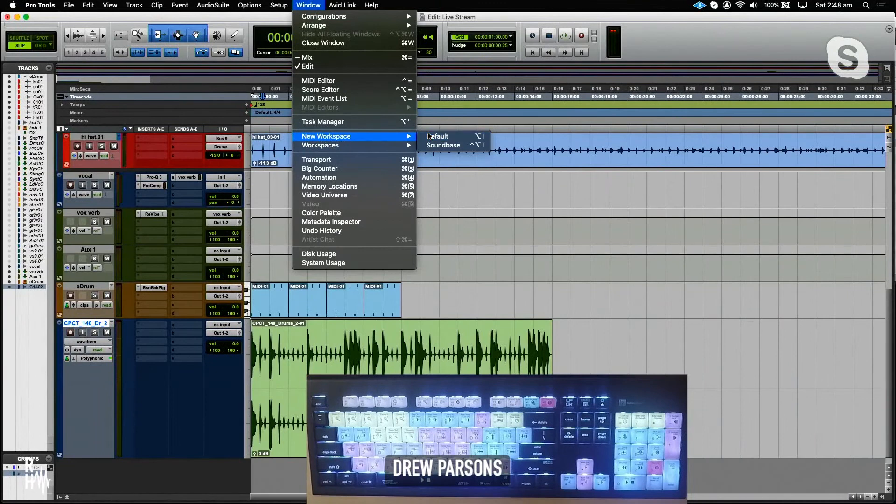
left_click(428, 136)
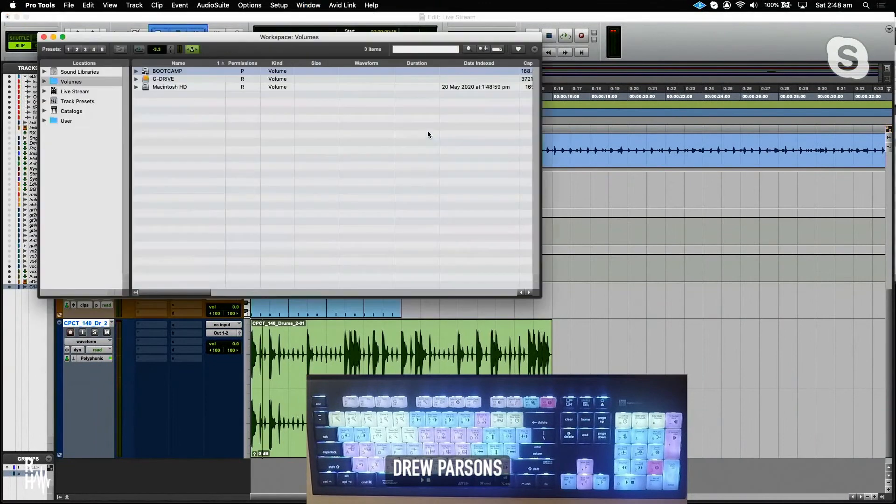
left_click(70, 72)
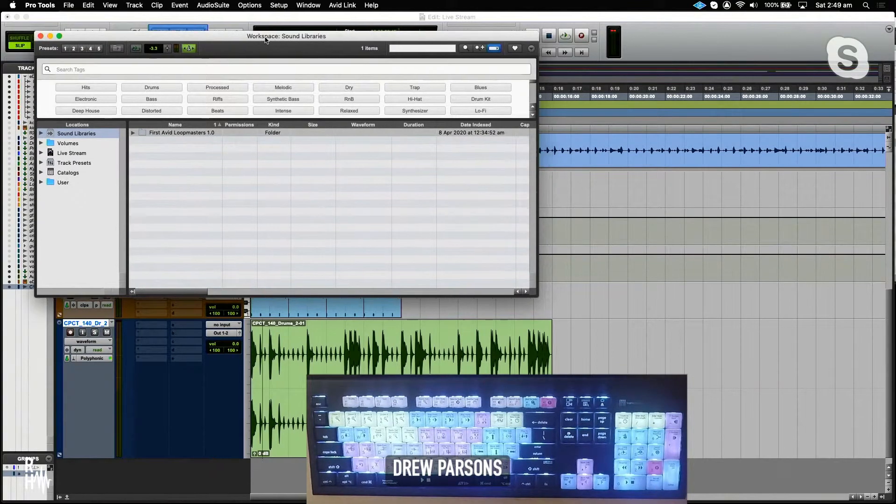
left_click_drag(269, 41, 437, 45)
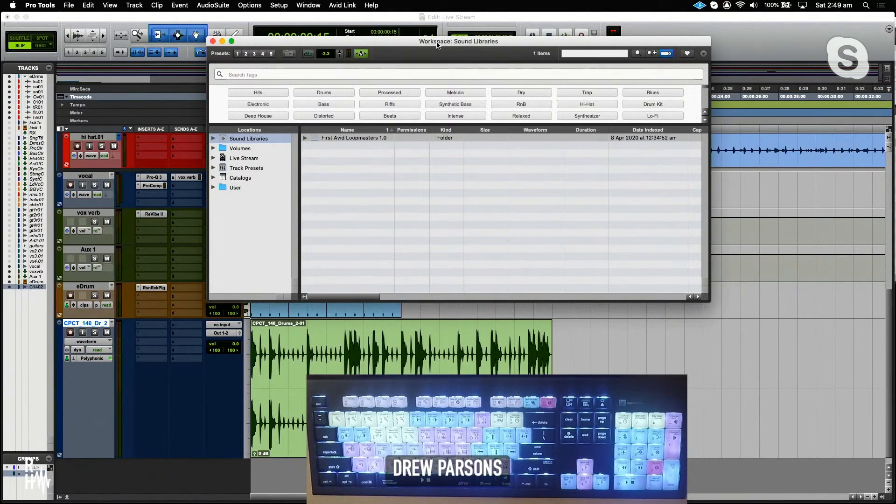
- Look through the Track Presets location and the Live Stream audio files, and close the workspace browser
left_click(214, 168)
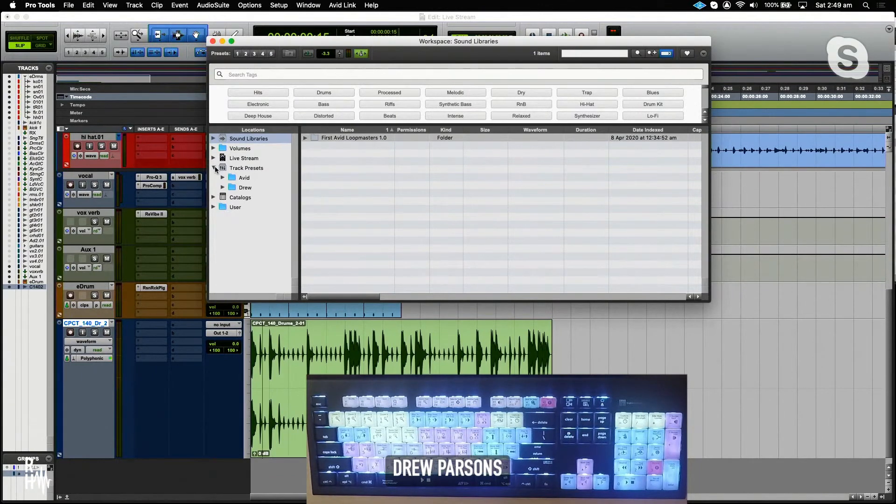
left_click(214, 168)
left_click(214, 158)
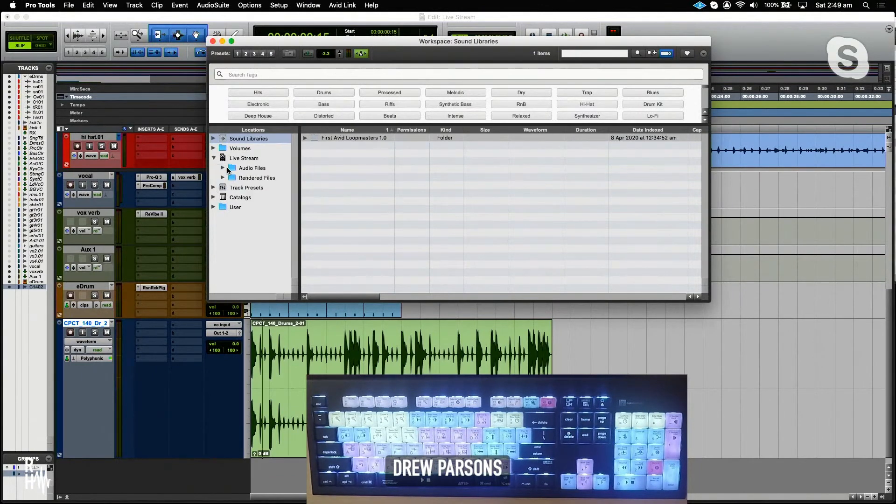
left_click(231, 168)
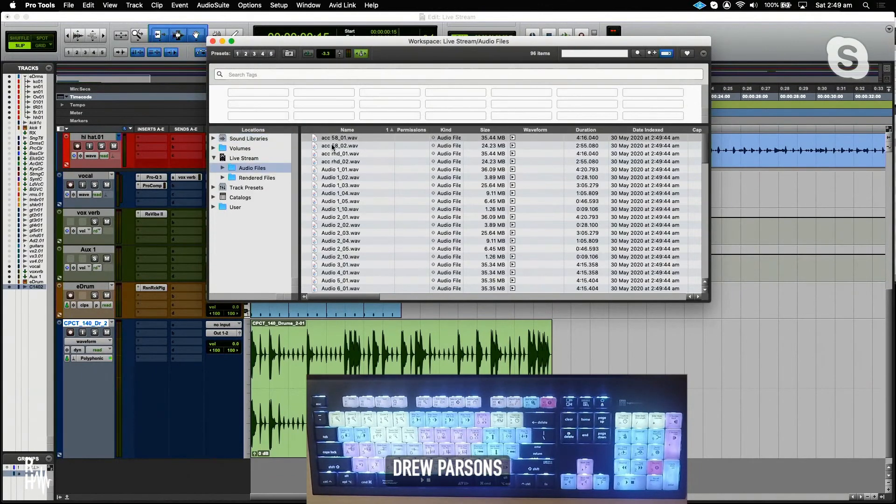
left_click(215, 158)
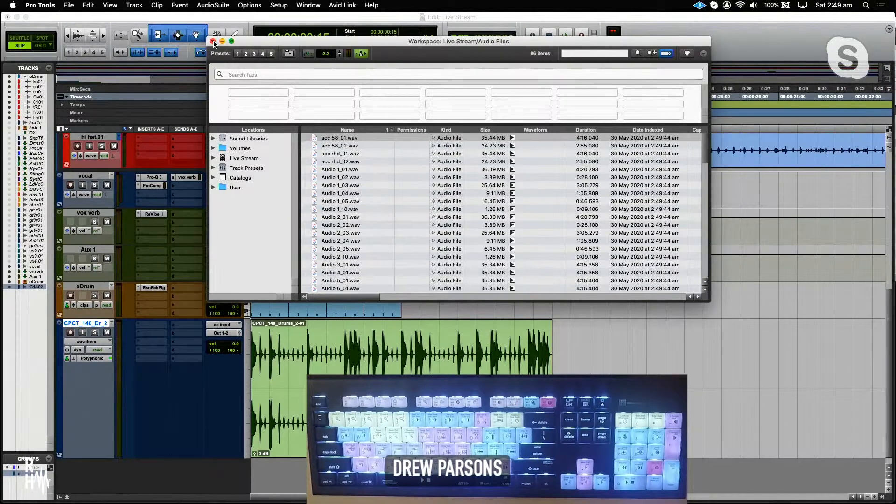
left_click(213, 41)
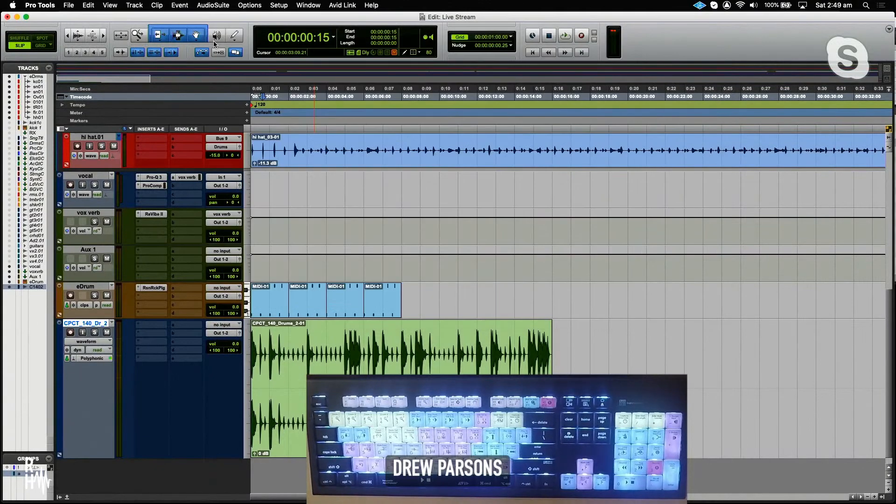
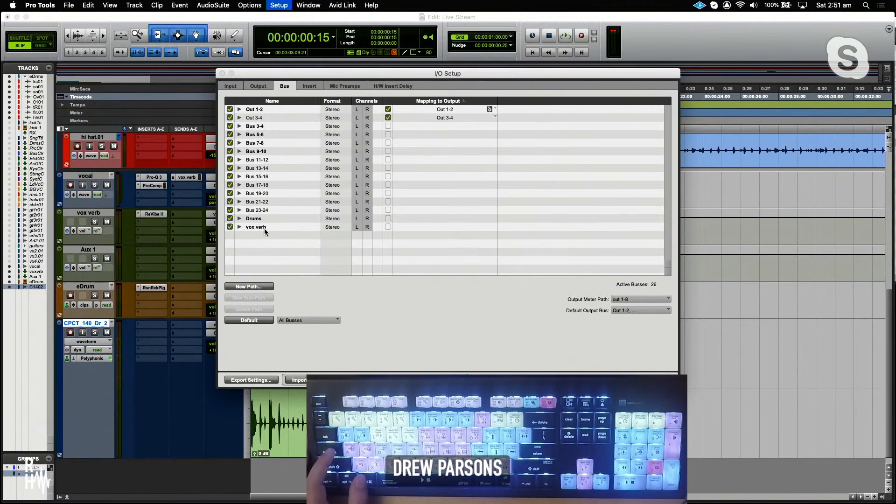
- Delete all bus paths in the I/O Setup and recreate the default busses
key("super+a")
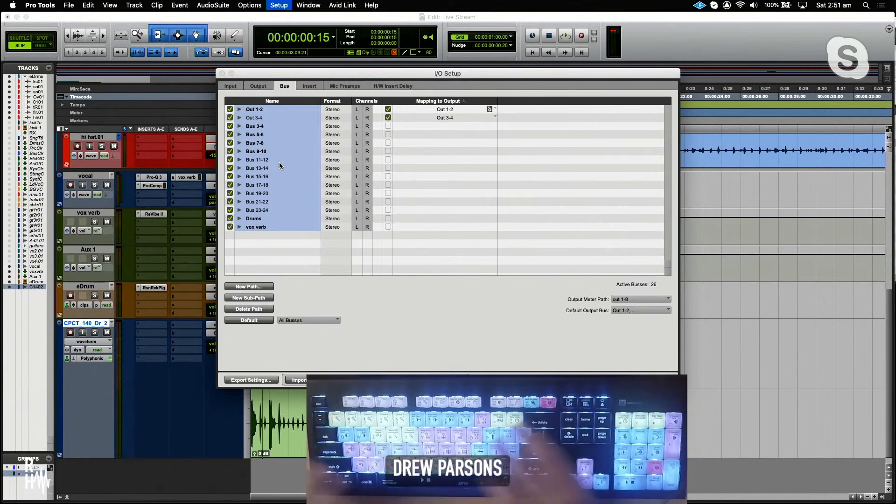
key("BackSpace")
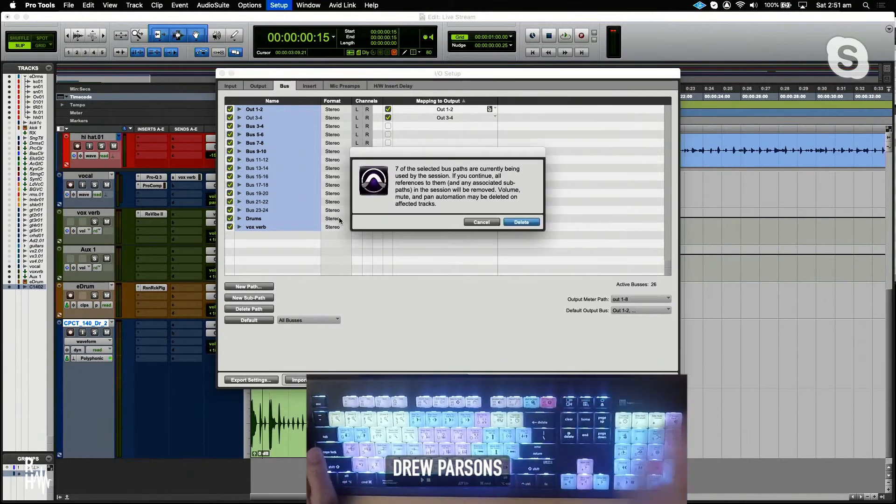
key("Return")
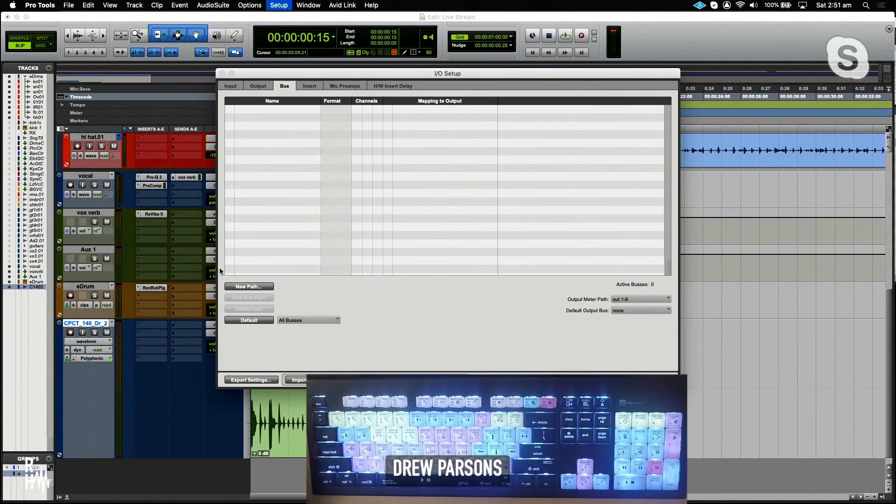
left_click(245, 320)
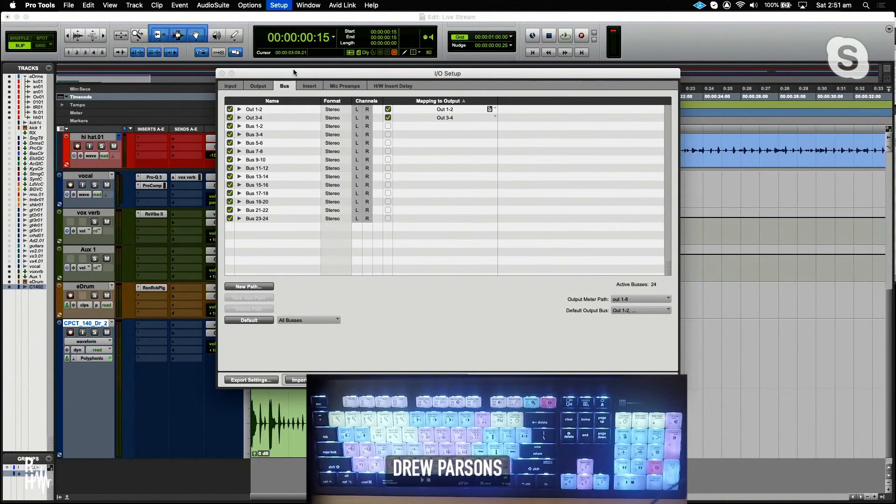
- Compare the input and output path assignments for the Loopback Audio interface in the I/O Setup
left_click(231, 85)
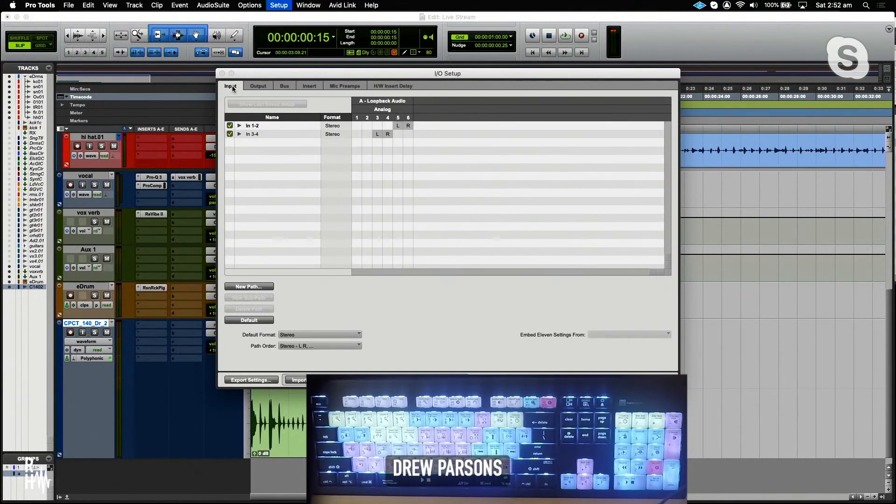
left_click(257, 85)
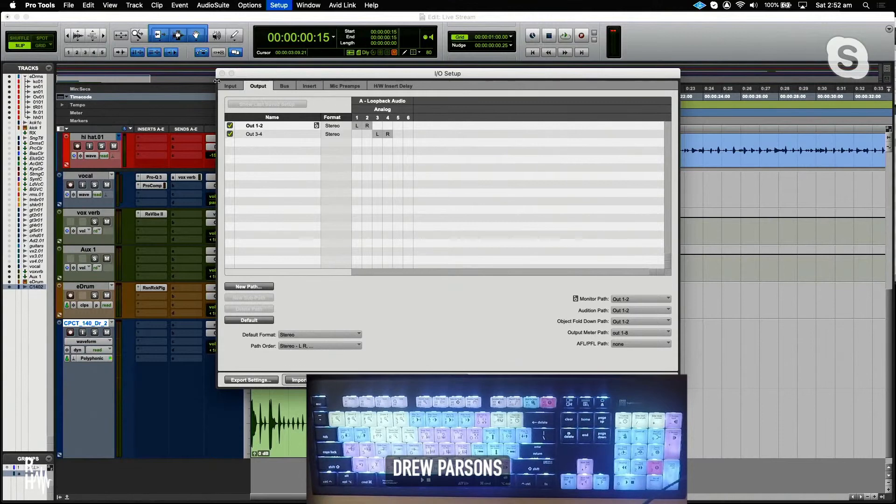
left_click(231, 87)
left_click(256, 86)
left_click(227, 87)
left_click(256, 86)
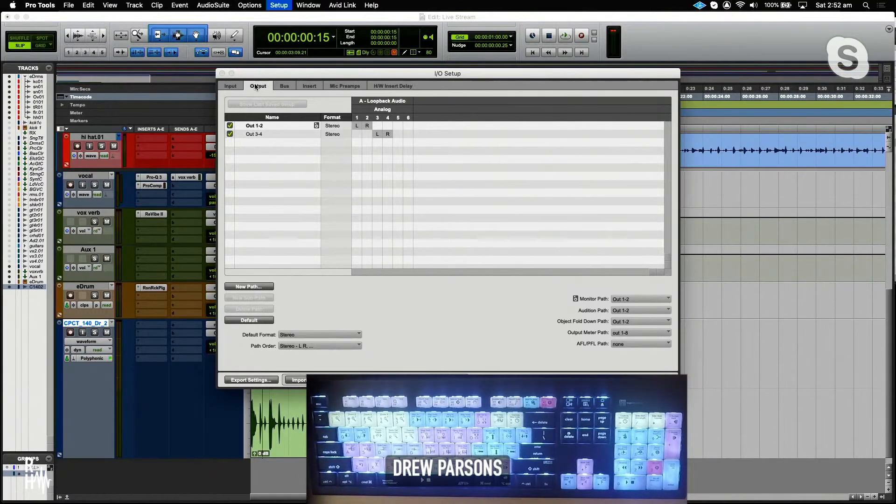
- Compare the bus paths and their output mappings with the input and output paths in the I/O Setup
left_click(282, 86)
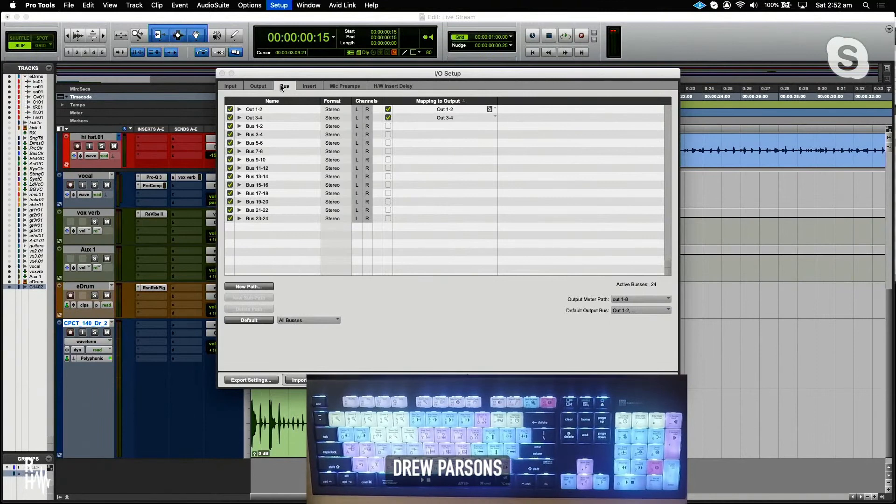
left_click(259, 86)
left_click(230, 86)
left_click(284, 87)
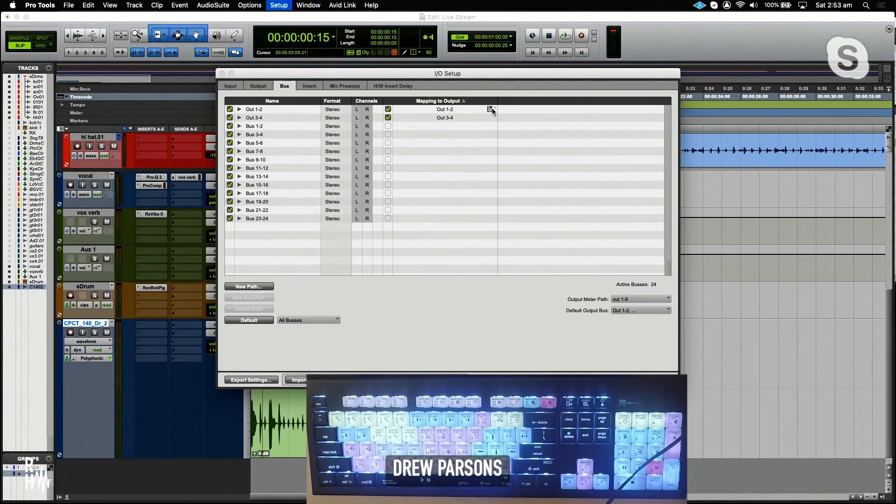
left_click(257, 86)
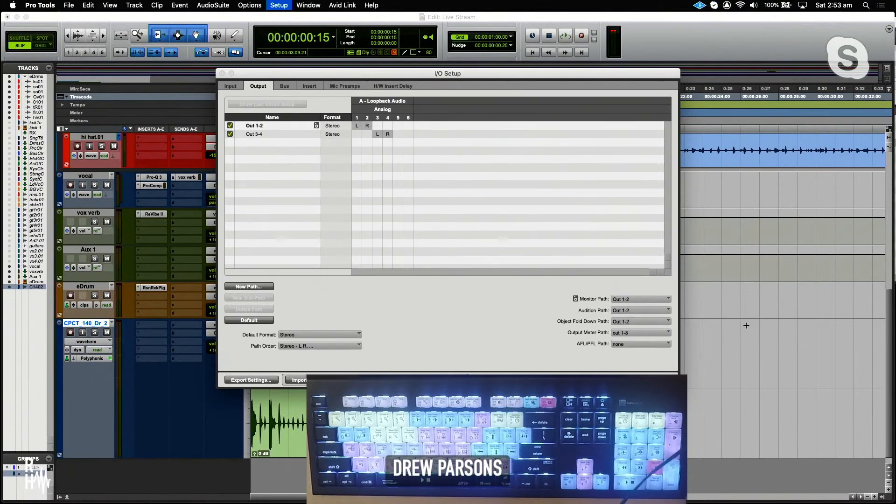
- Set the Monitor Path to no output and restore it to Out 1-2 (Stereo)
left_click(617, 299)
left_click(510, 295)
left_click(620, 299)
left_click(626, 285)
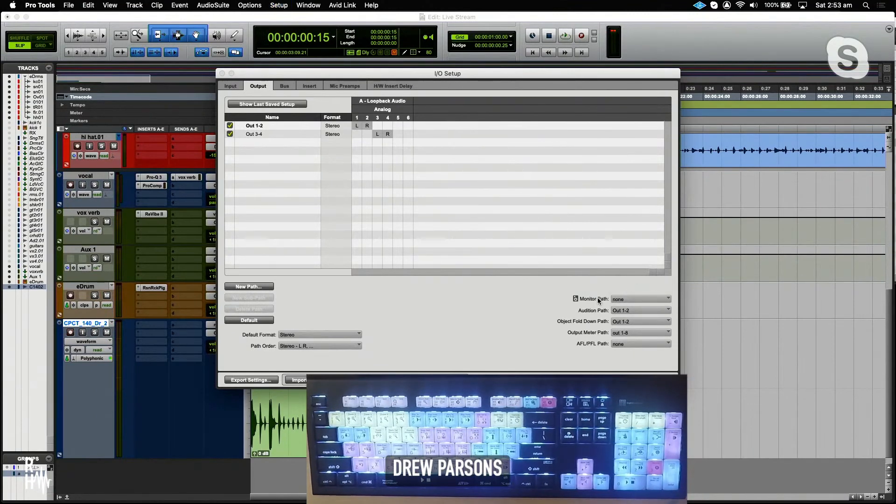
left_click(617, 300)
left_click(616, 301)
left_click(616, 300)
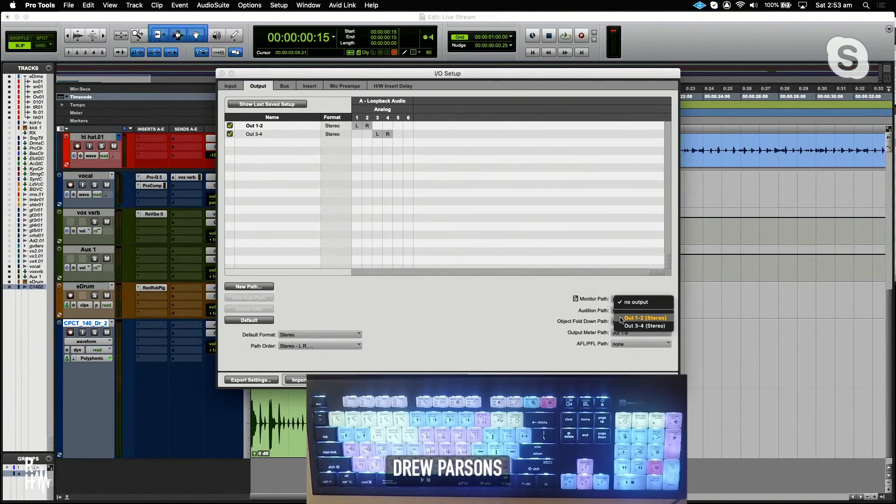
left_click(621, 319)
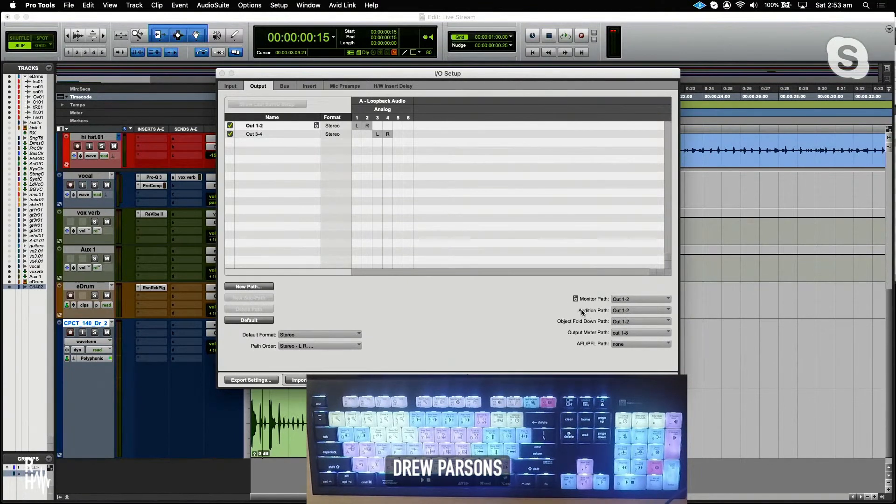
- Set the Audition Path to no output and restore it to Out 1-2
left_click(623, 311)
left_click(632, 294)
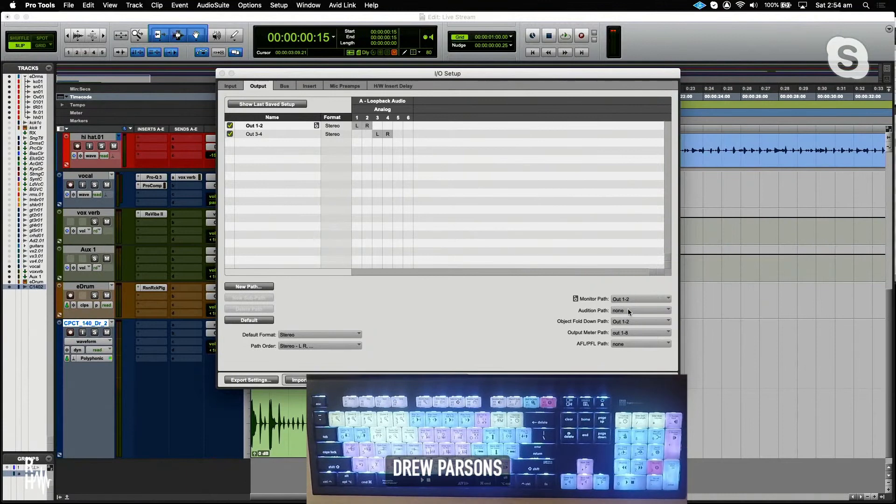
left_click(629, 311)
left_click(635, 329)
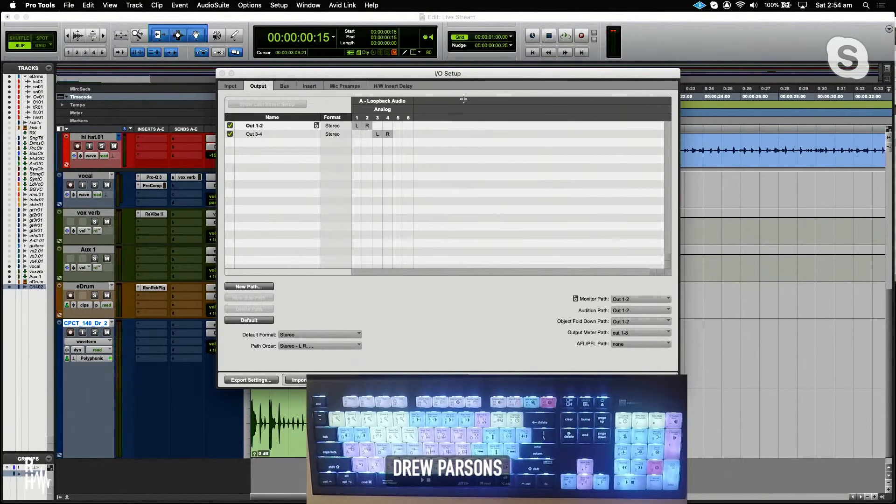
- Review the bus paths, the I/O settings files available for import and the insert paths, and close the I/O Setup
left_click(283, 85)
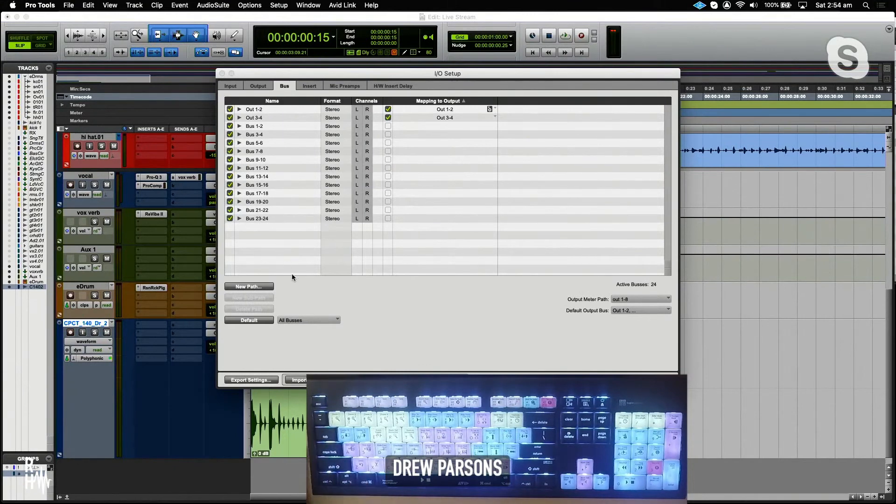
left_click(314, 380)
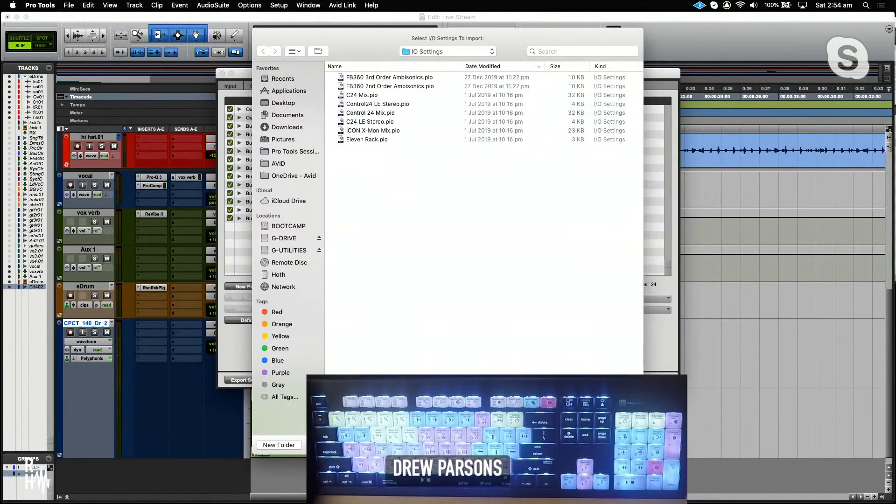
key("Escape")
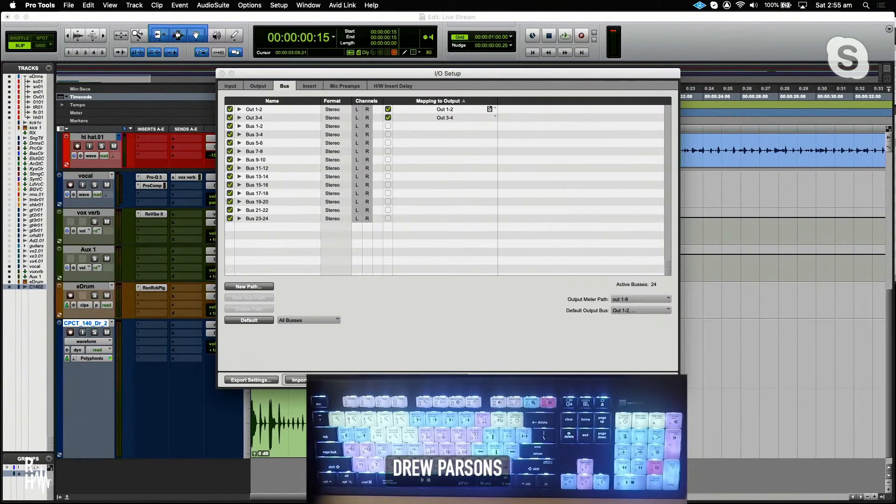
left_click(308, 87)
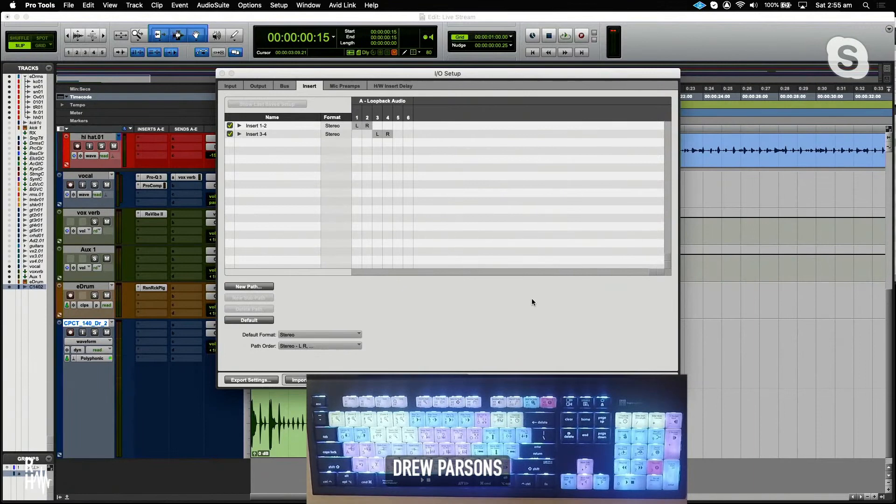
left_click(649, 380)
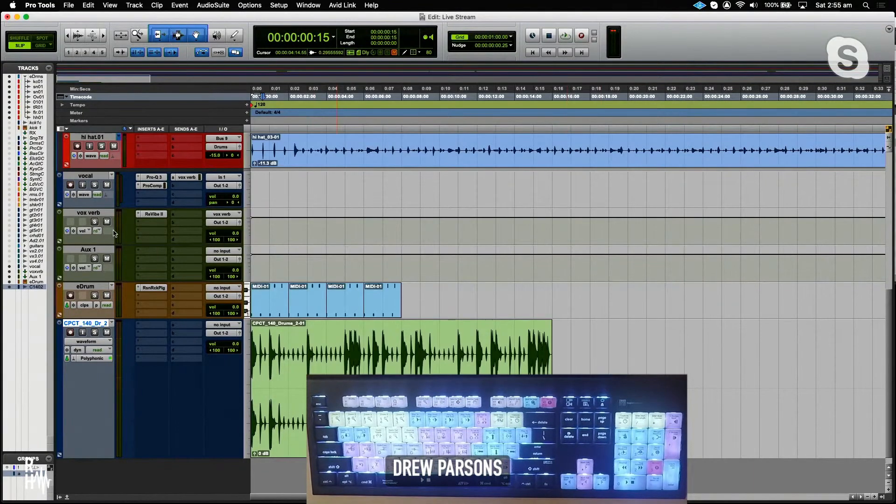
- Look through the insert options of the Aux 1 track, including the plug-in and i/o choices, without assigning one
left_click(141, 255)
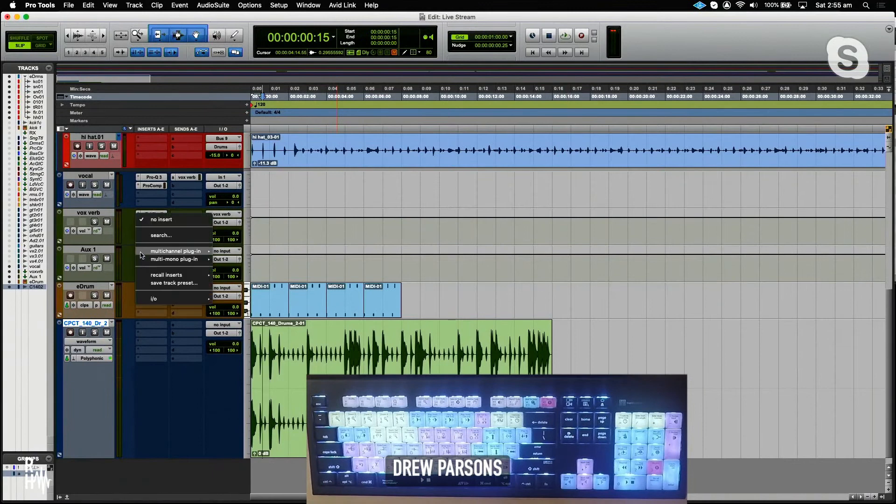
mouse_move(174, 254)
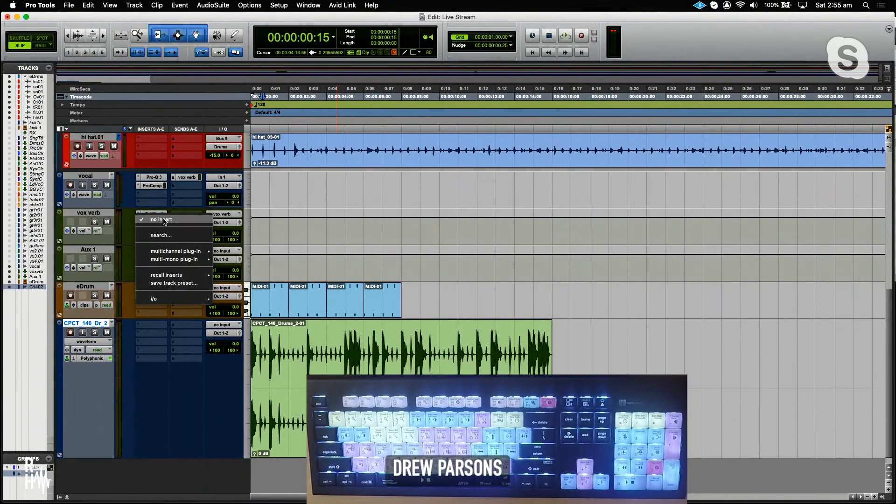
mouse_move(162, 299)
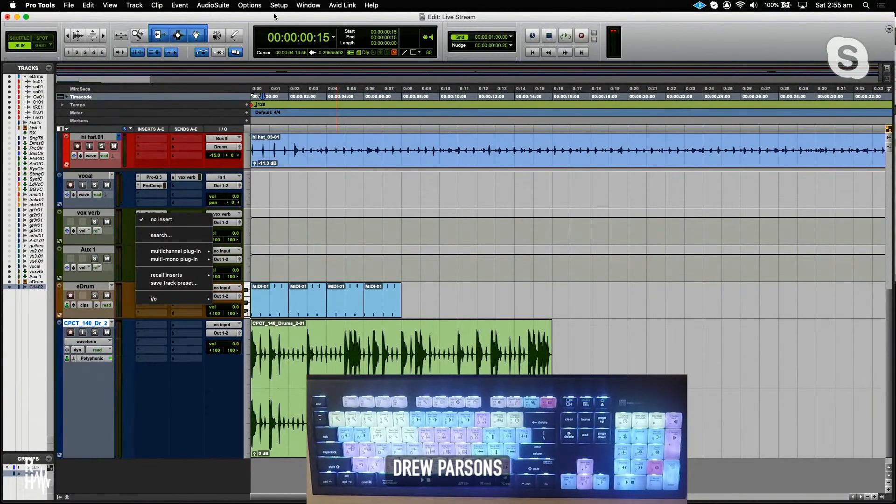
left_click(170, 344)
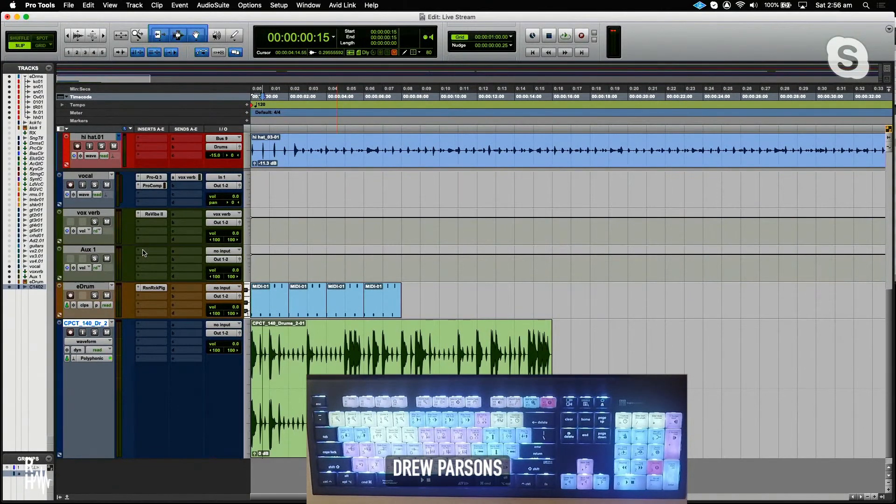
- Insert a mono FabFilter Pro-Q 3 in the first insert slot of the snare top.01 track
scroll(81, 188, "up", 1)
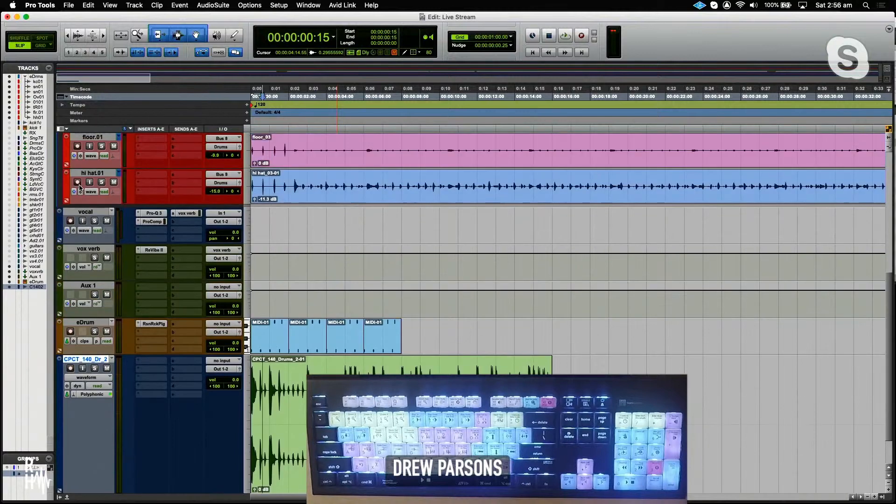
scroll(80, 188, "up", 7)
mouse_move(4, 369)
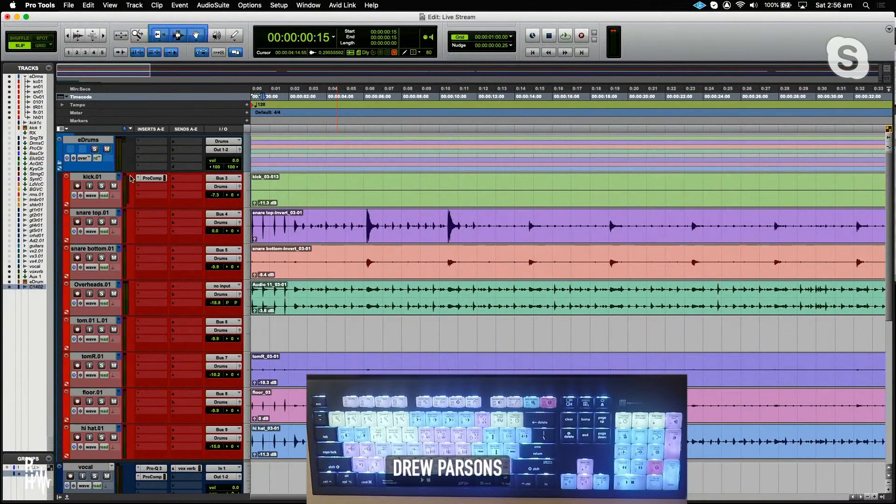
left_click(144, 218)
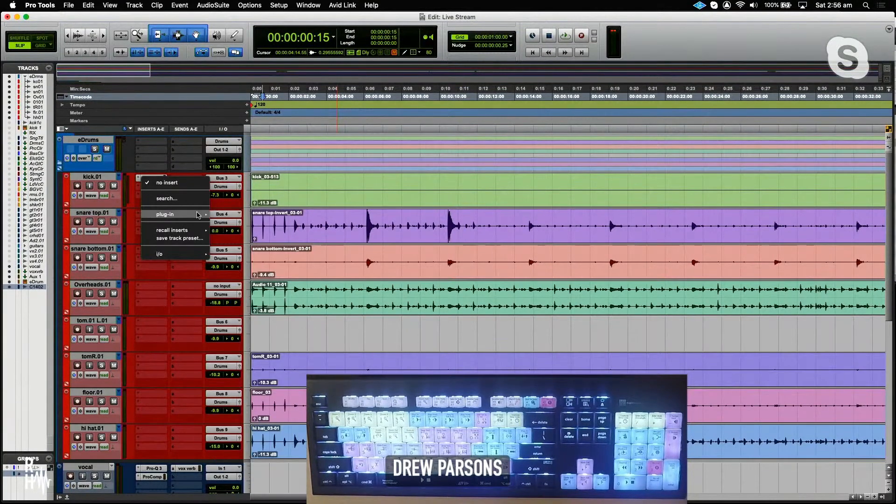
mouse_move(190, 214)
mouse_move(237, 236)
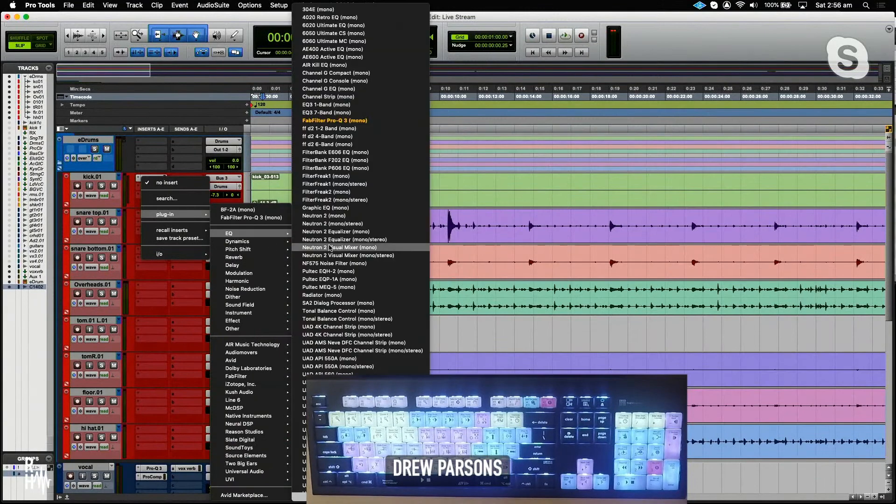
left_click(329, 121)
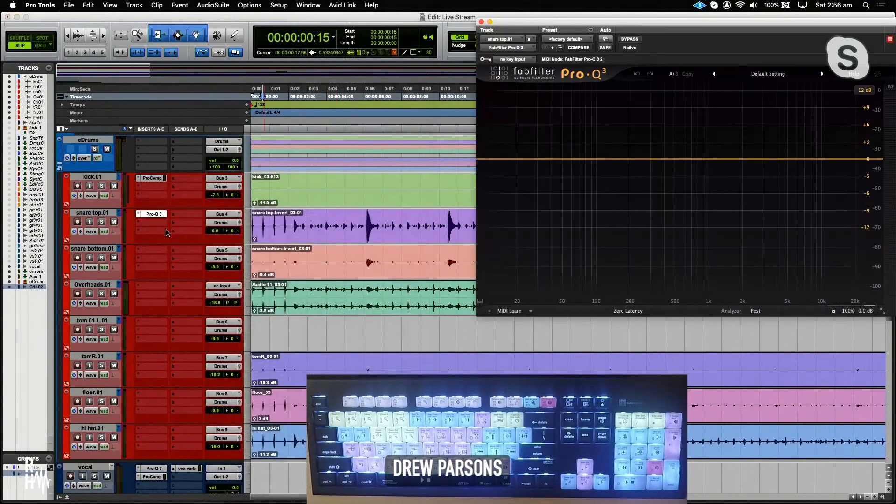
- Add a mono FabFilter Pro-MB in the second insert slot of snare top.01 and close its plug-in window
left_click(140, 225)
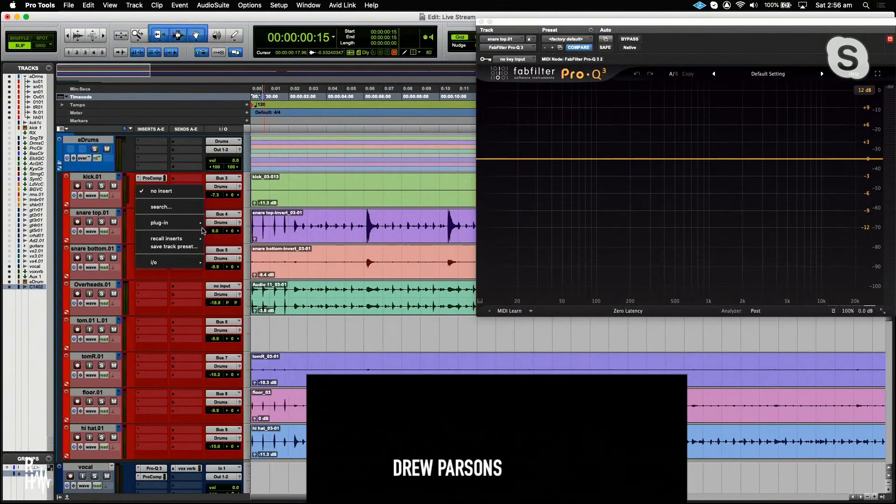
mouse_move(179, 224)
mouse_move(238, 243)
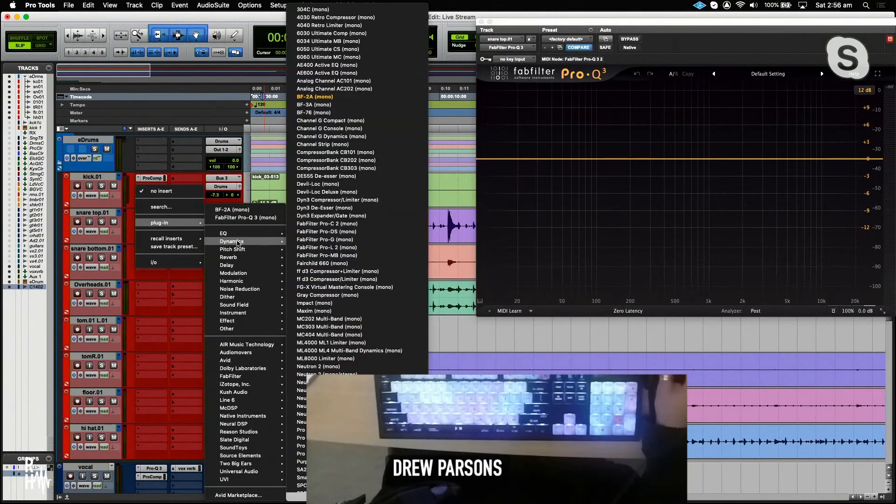
left_click(307, 257)
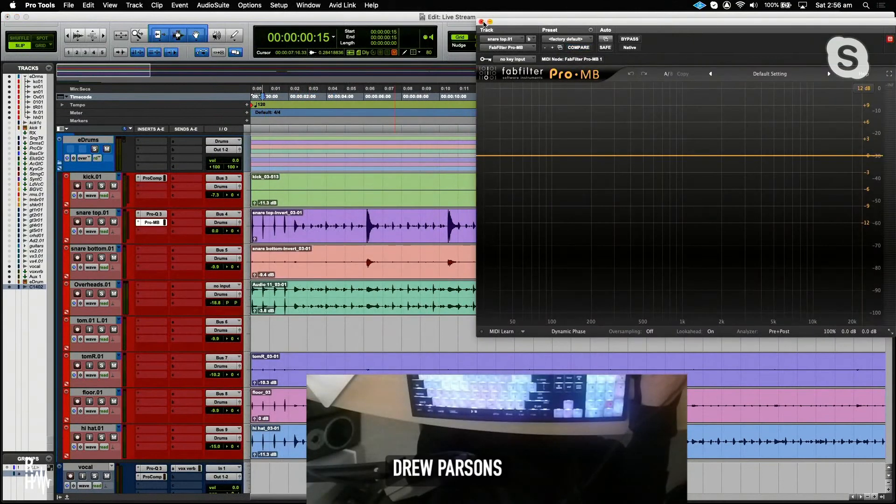
left_click(481, 22)
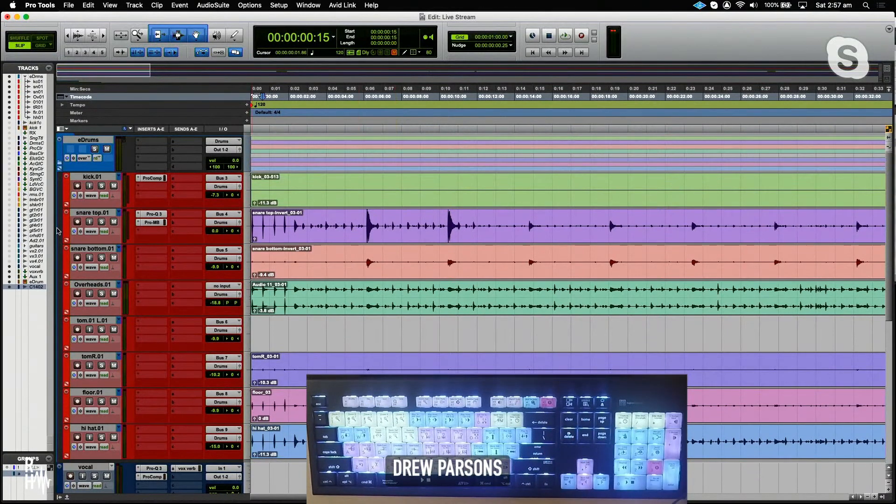
- Freeze the snare top.01 track to check its Pro-Q 3 insert in the frozen state, and unfreeze the track
left_click(80, 231)
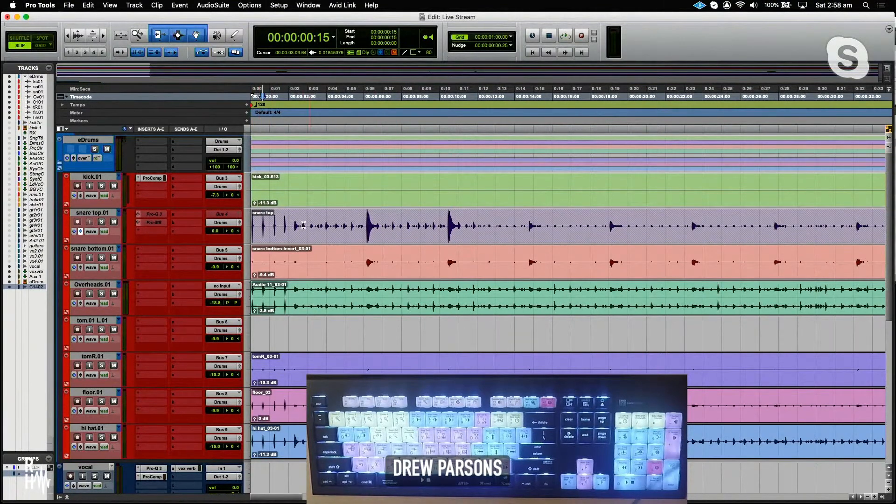
left_click(148, 215)
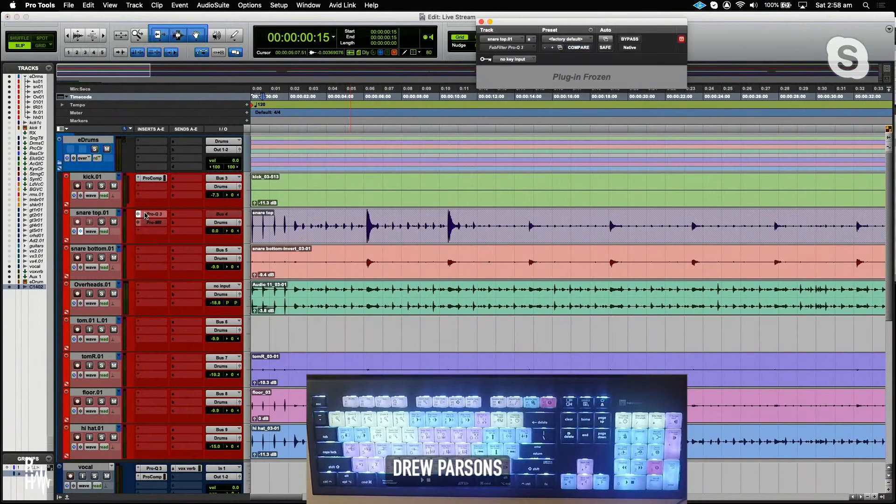
left_click(481, 22)
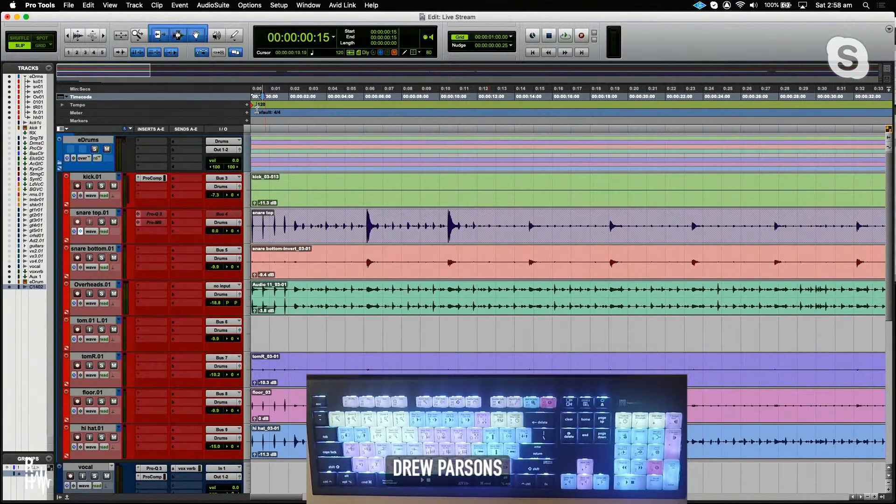
left_click(81, 232)
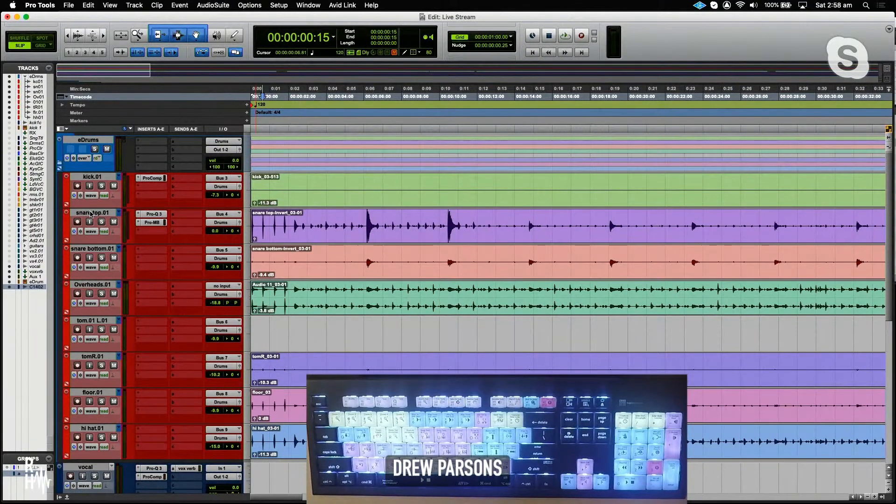
- Review the Commit Tracks options for snare top.01, including the choices for handling source tracks, and cancel the dialog
right_click(91, 213)
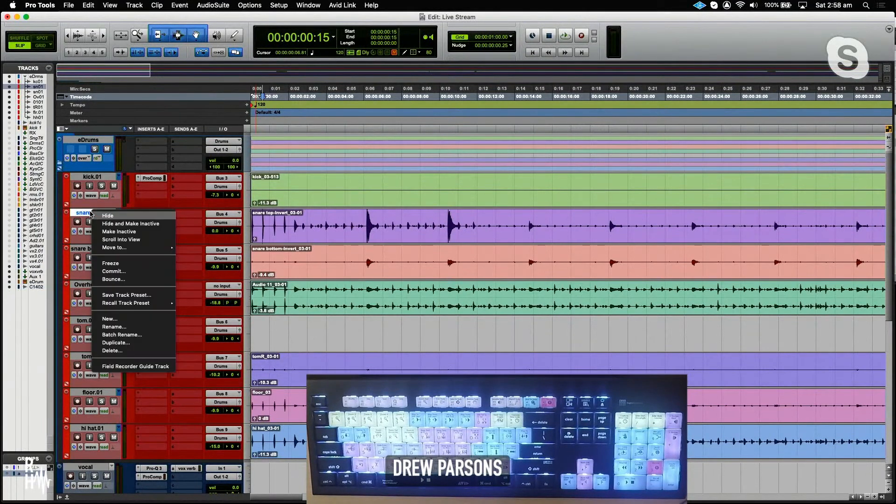
left_click(115, 271)
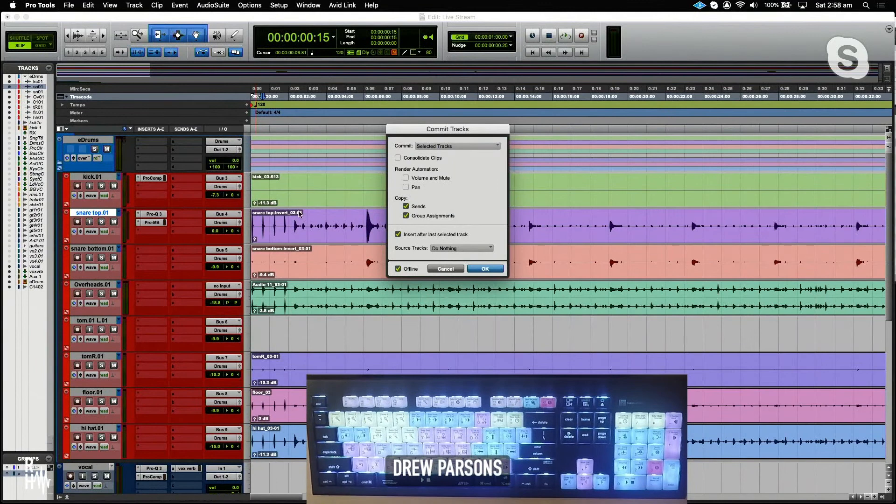
left_click(437, 248)
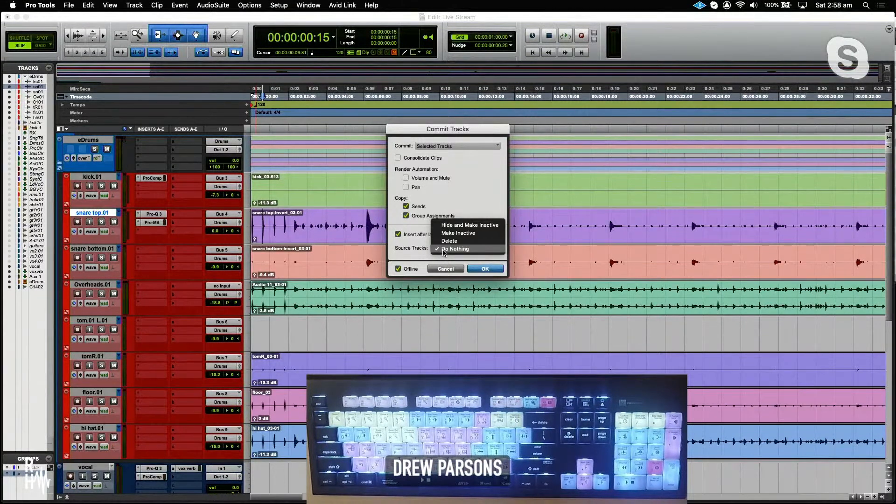
left_click(447, 270)
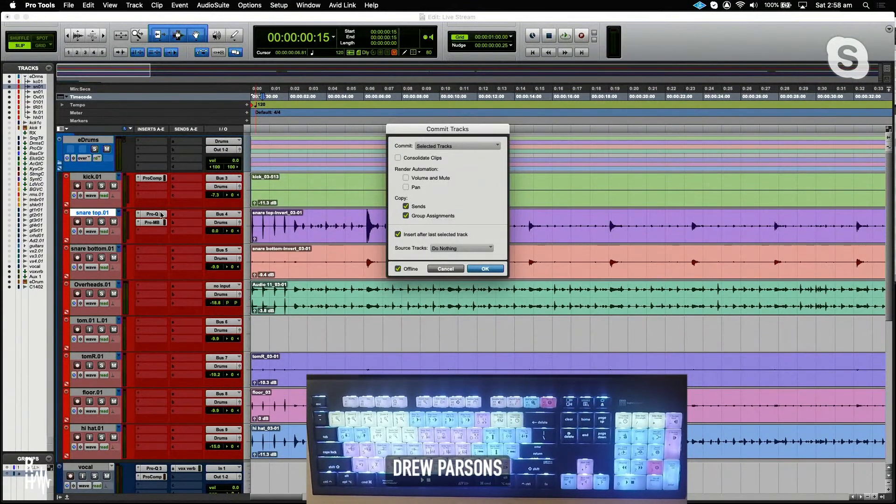
left_click(434, 271)
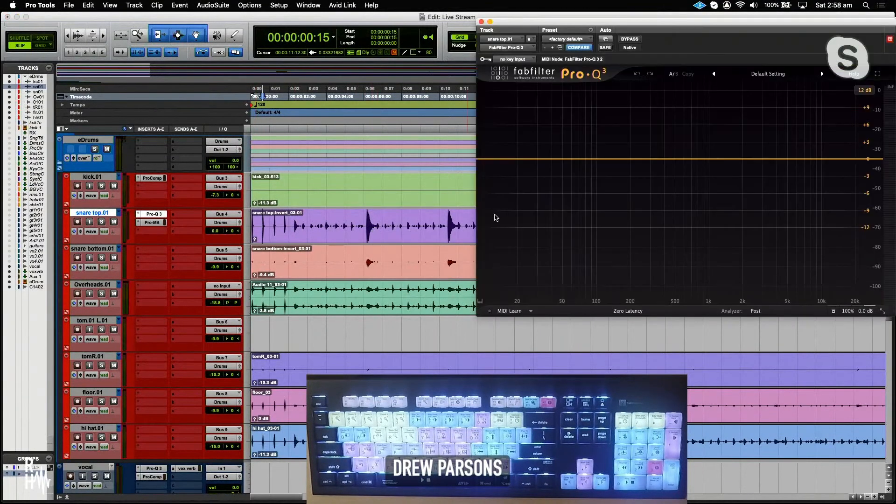
- Add a Low Cut at about 114 Hz and a High Cut at about 10.6 kHz to the snare top.01 Pro-Q 3, and close its window
left_click(603, 162)
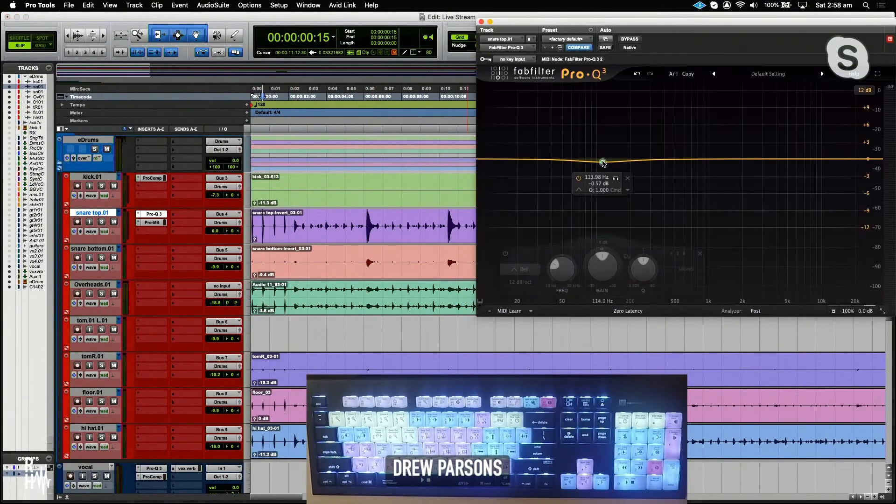
left_click(579, 190)
left_click(599, 201)
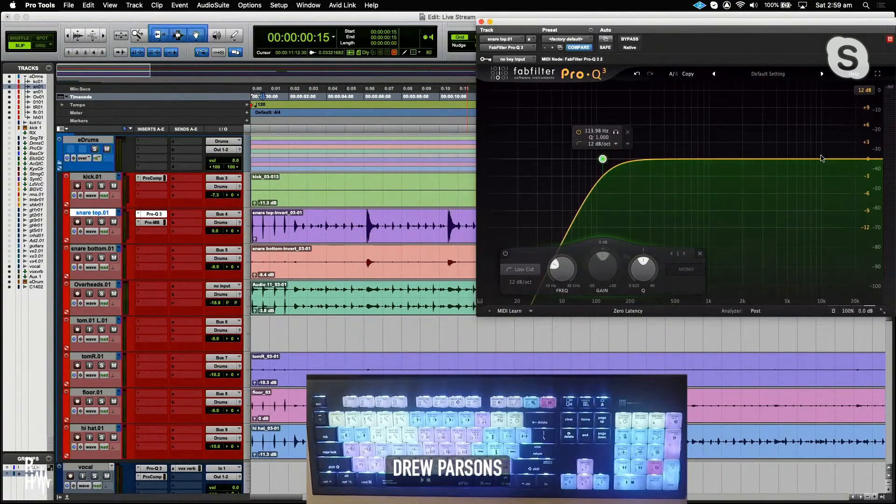
left_click(824, 159)
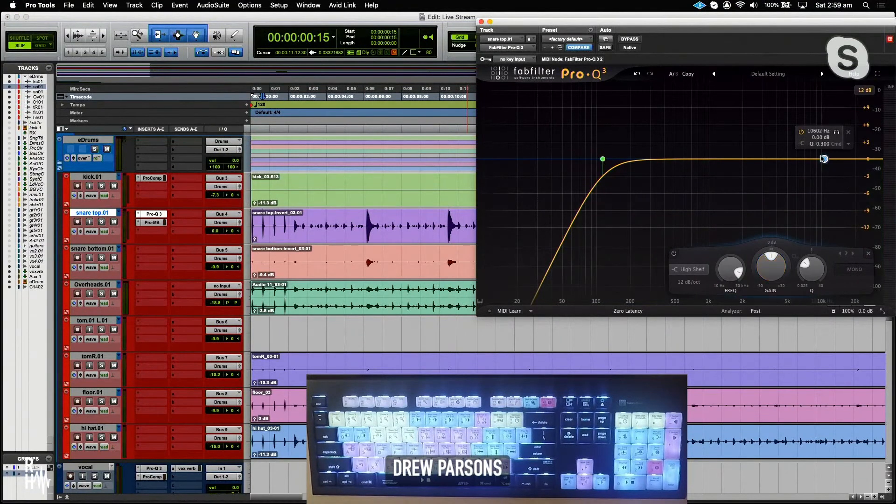
left_click(801, 143)
left_click(846, 155)
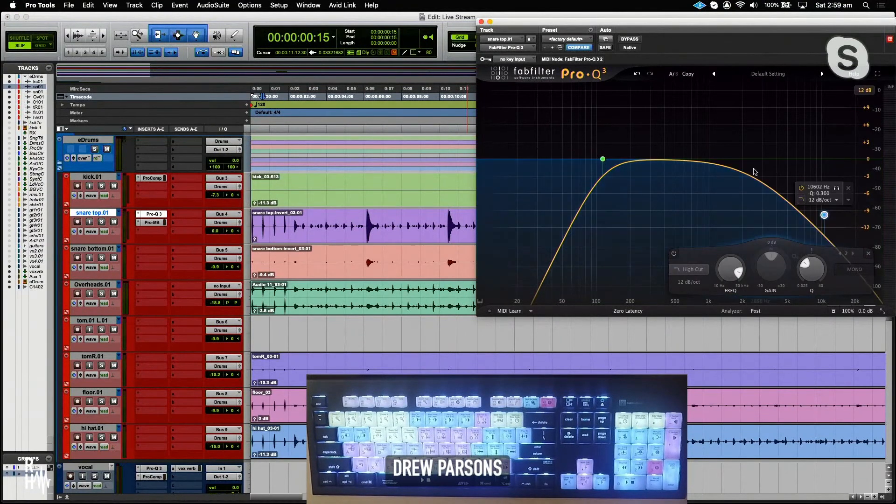
left_click(481, 22)
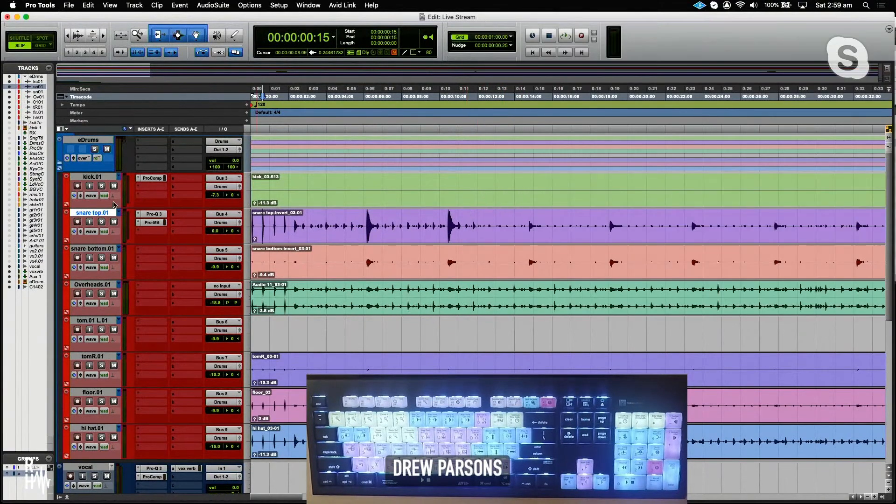
- Commit snare top.01 offline with Source Tracks on Do Nothing, and select two seconds of the committed clip from 00:00:06:02
right_click(80, 216)
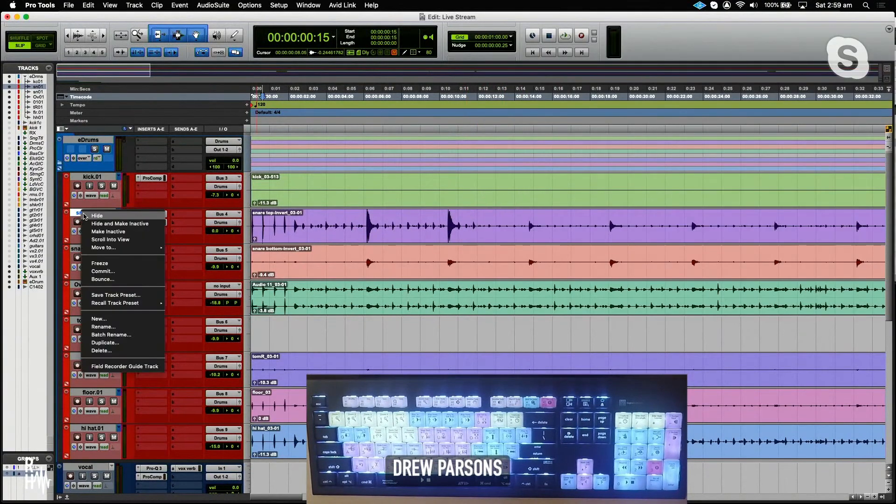
left_click(108, 273)
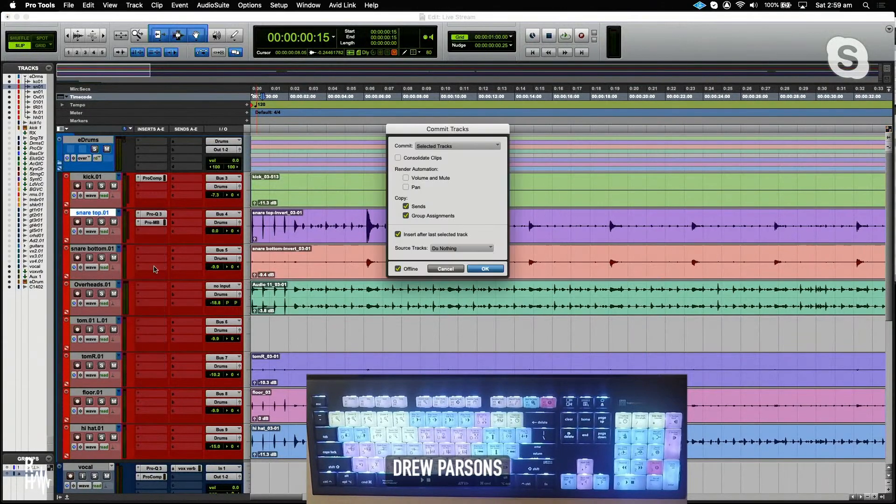
left_click(477, 270)
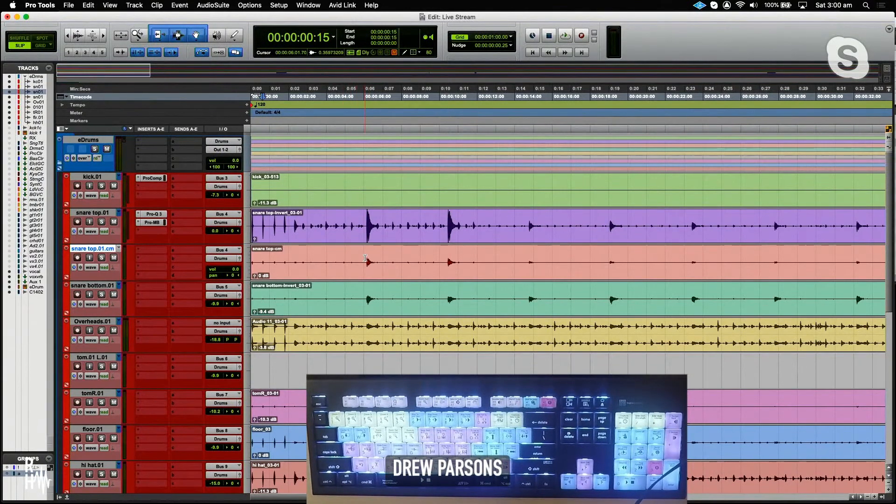
left_click_drag(365, 258, 403, 258)
key("shift+slash")
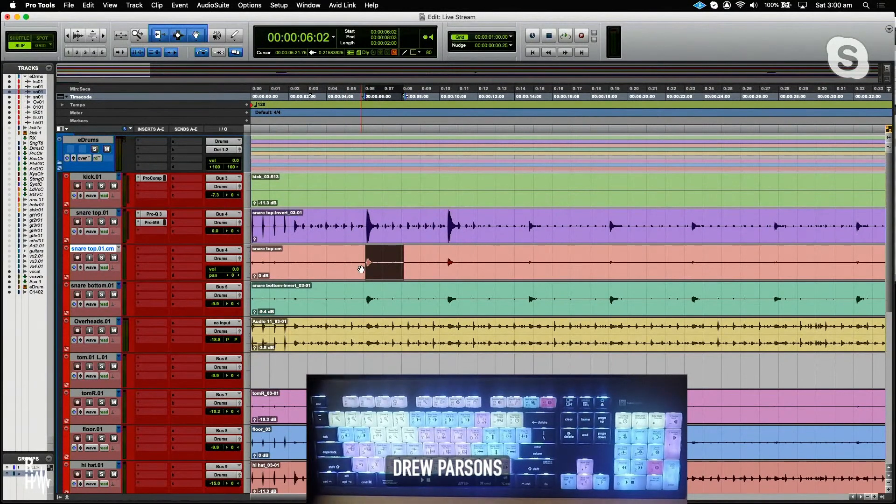
- Review the freeze, commit and bounce options available for the eDrum instrument track without applying any
scroll(361, 270, "down", 5)
scroll(361, 269, "down", 3)
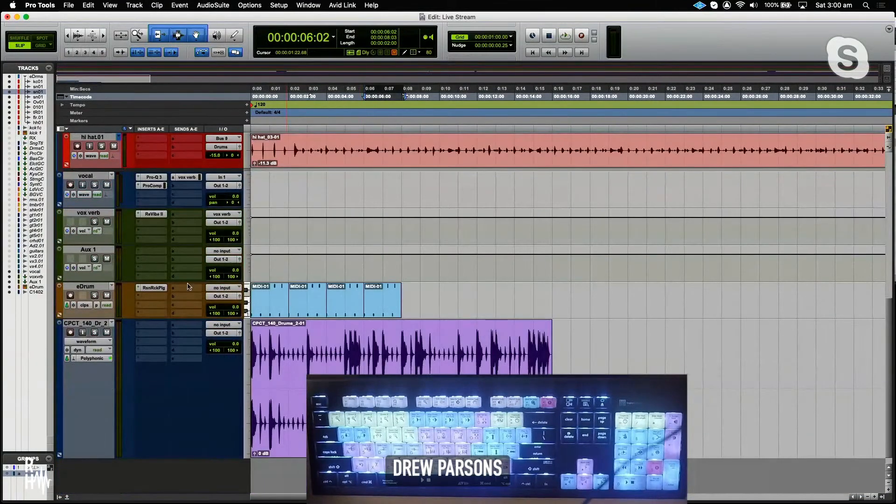
right_click(69, 288)
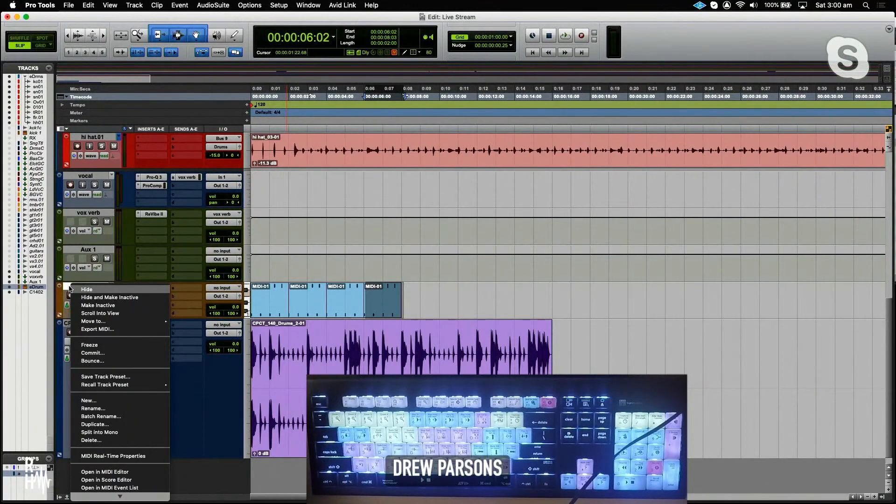
left_click(64, 286)
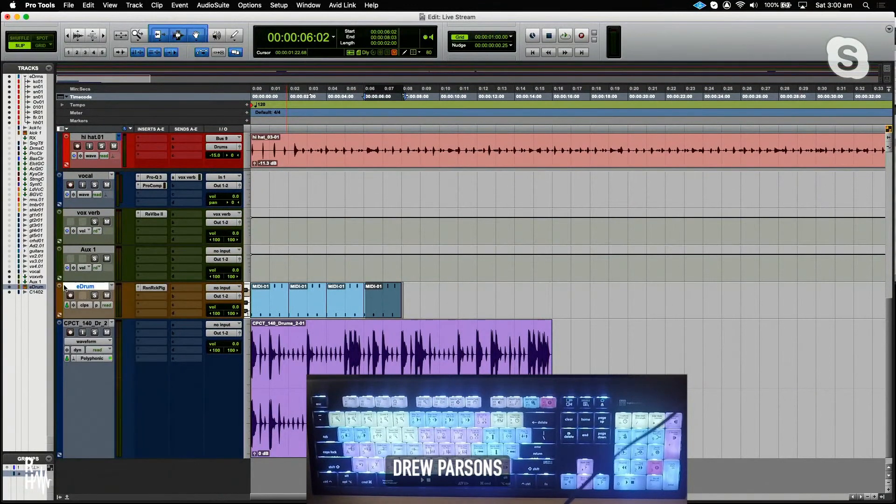
scroll(123, 408, "up", 2)
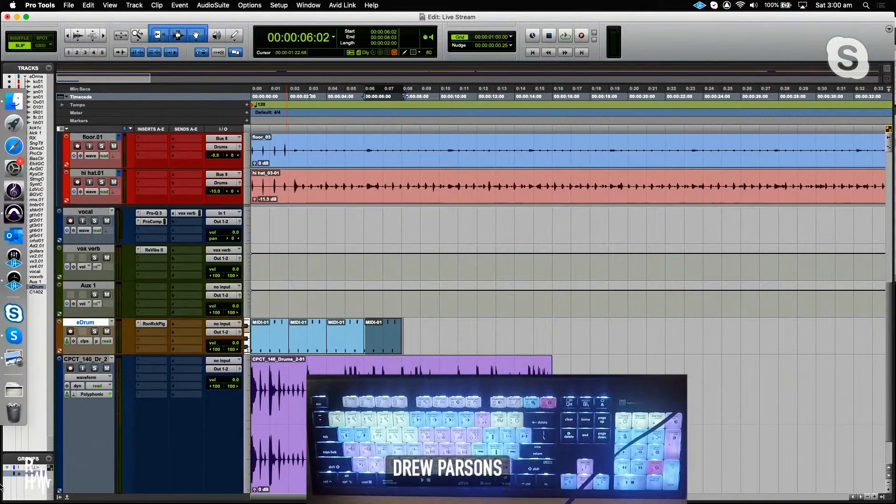
scroll(150, 158, "up", 8)
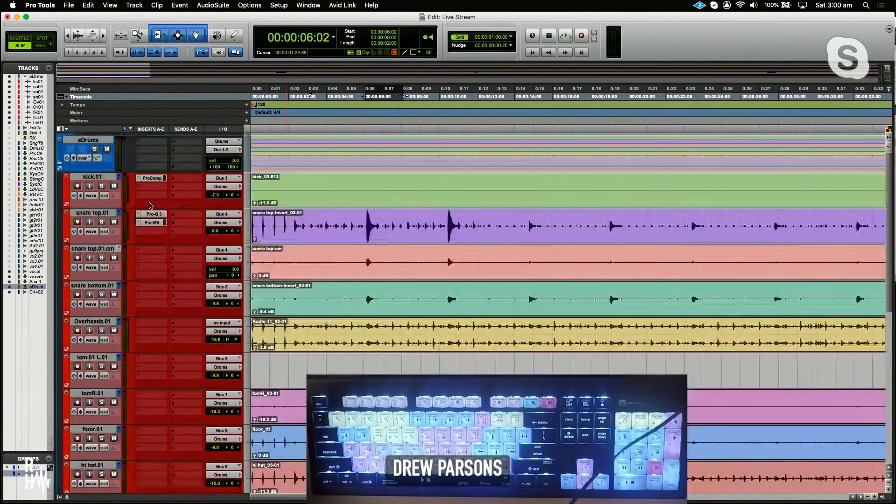
- Hide the original snare top.01 track and make it inactive
left_click(96, 213)
right_click(96, 214)
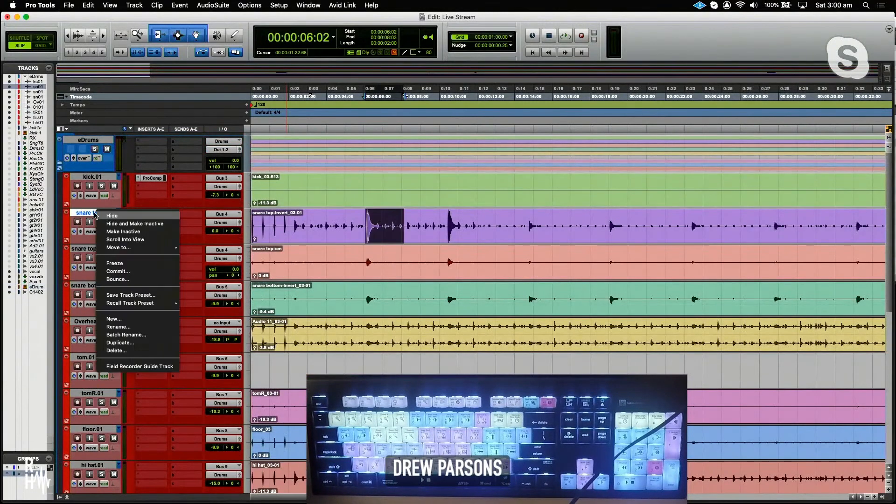
left_click(109, 223)
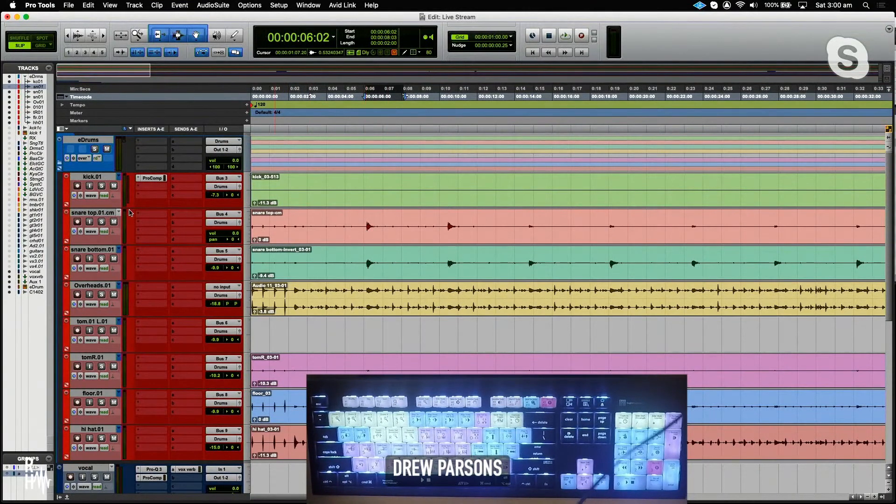
- Review the Track Bounce settings for the snare top.01.cm track and cancel the dialog
right_click(87, 214)
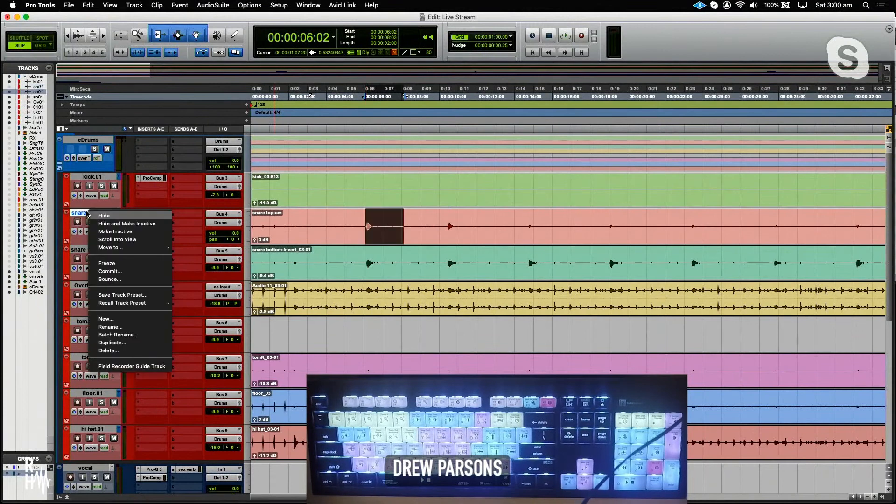
mouse_move(111, 248)
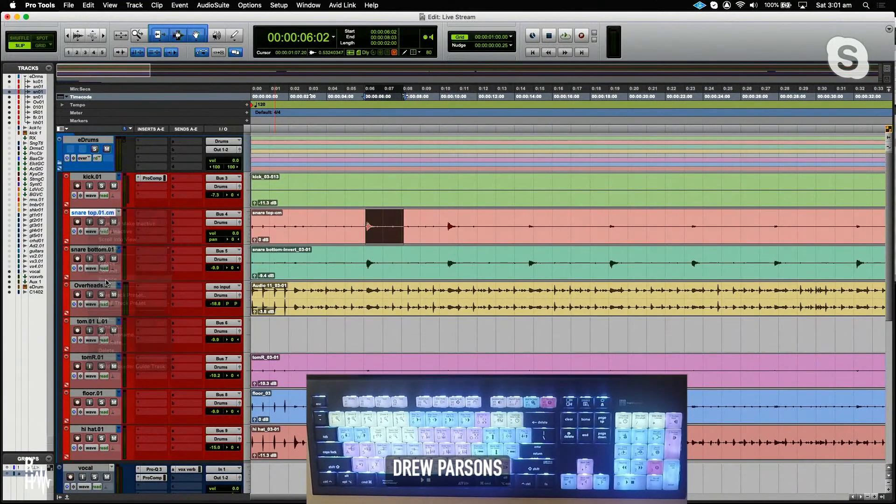
left_click(101, 279)
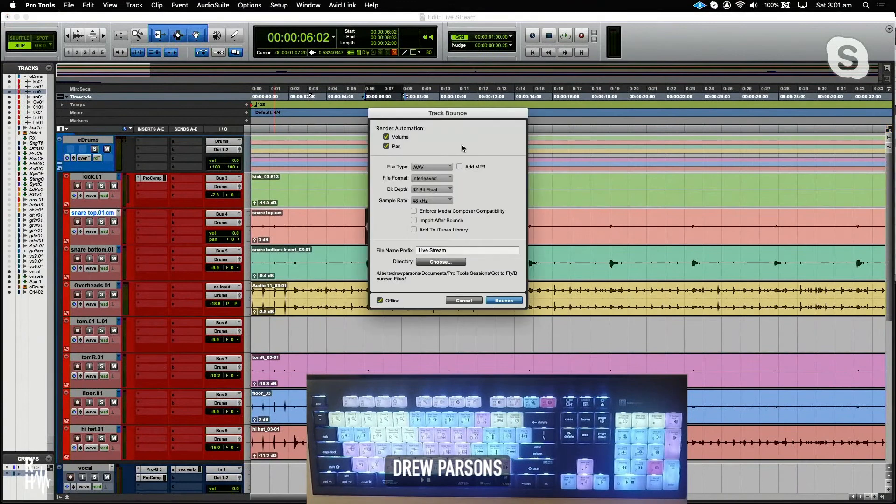
left_click(463, 300)
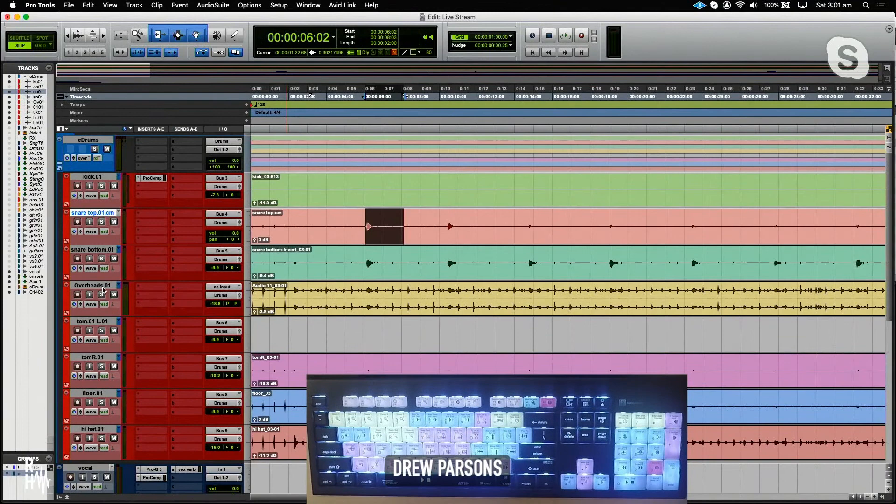
- Insert a FabFilter Pro-Q 3 in the second insert slot of the eDrum track
scroll(142, 346, "down", 5)
scroll(142, 345, "down", 2)
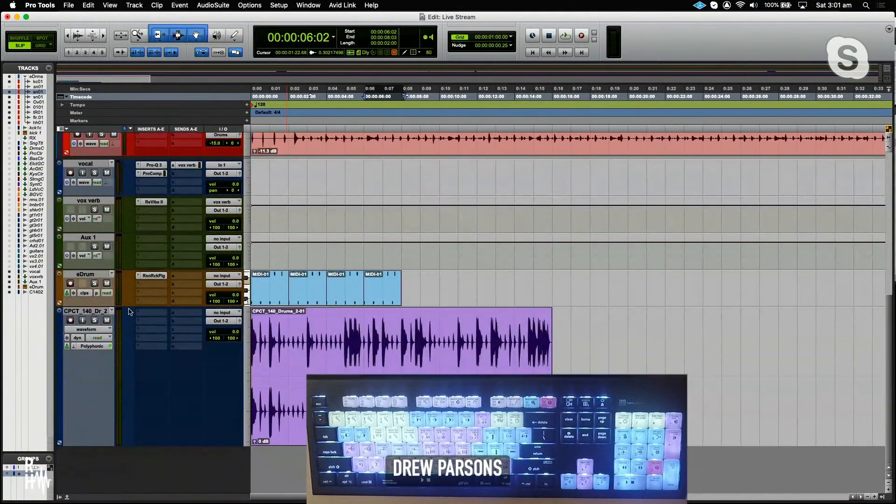
left_click(141, 286)
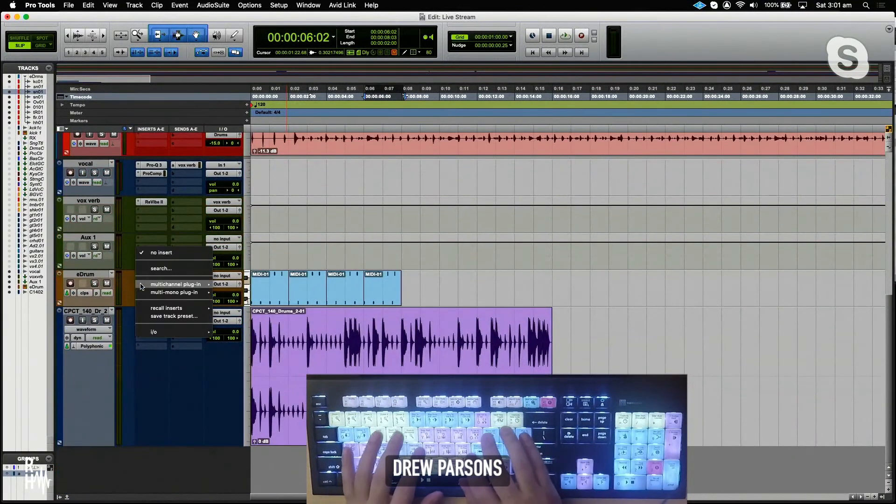
type("pro")
key("Return")
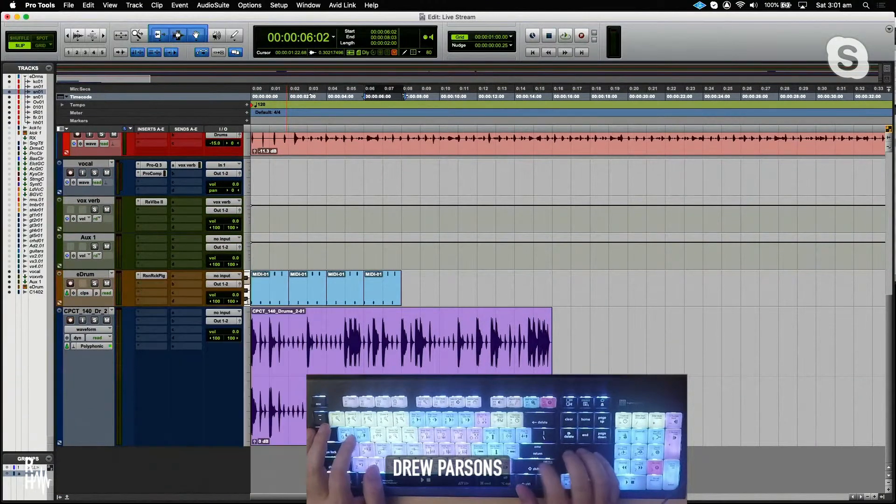
- Insert a stereo Pro Compressor in the third insert slot of the eDrum track
left_click(142, 292)
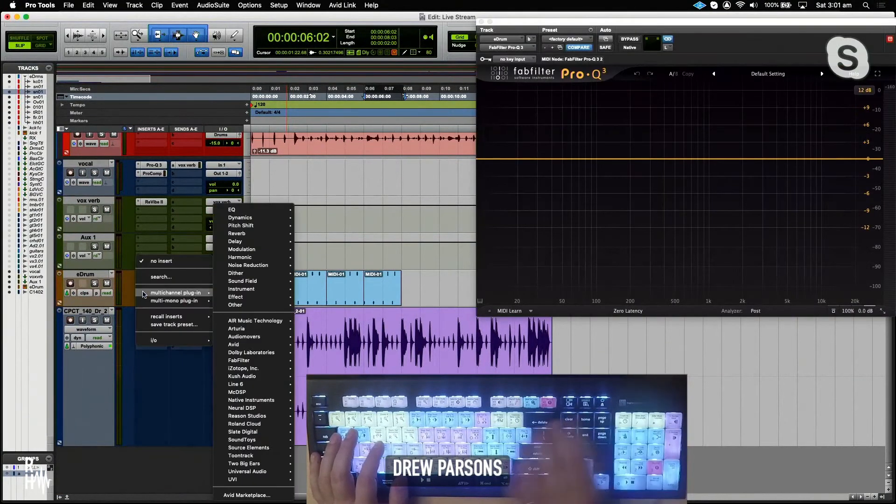
left_click(142, 294)
type("pro compre")
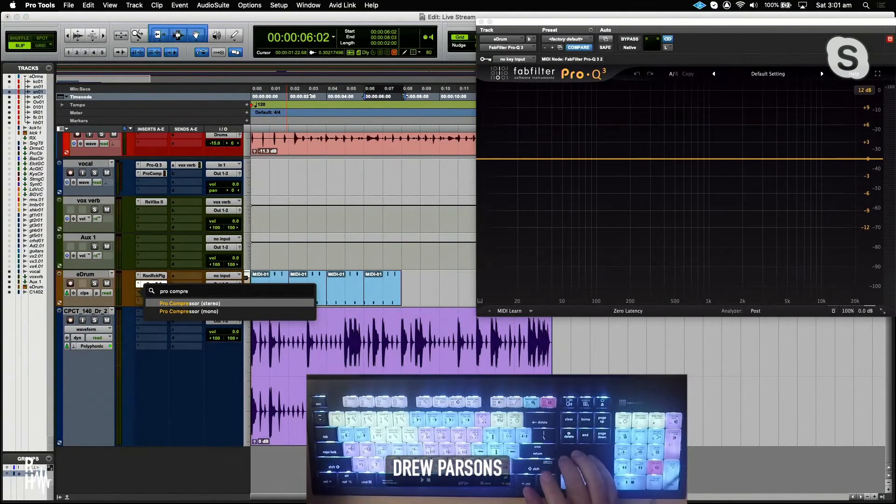
key("Return")
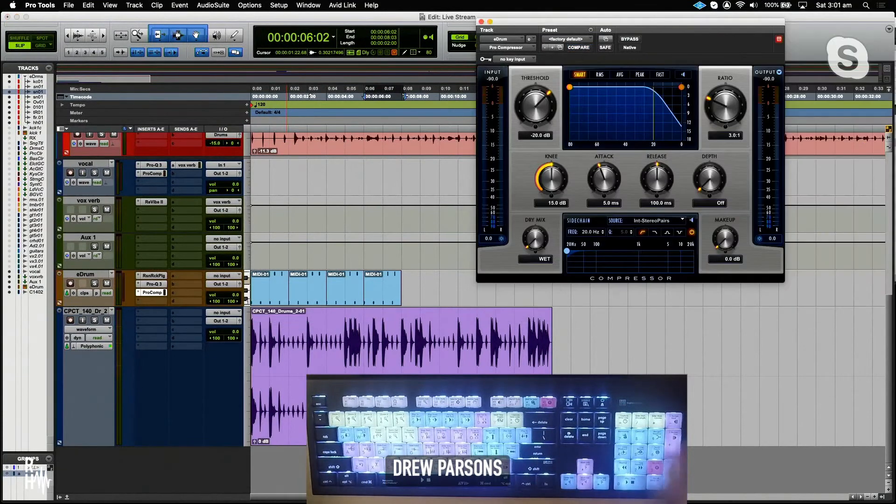
- Freeze the eDrum track up to its Reason Rack Plugin insert
left_click(151, 276)
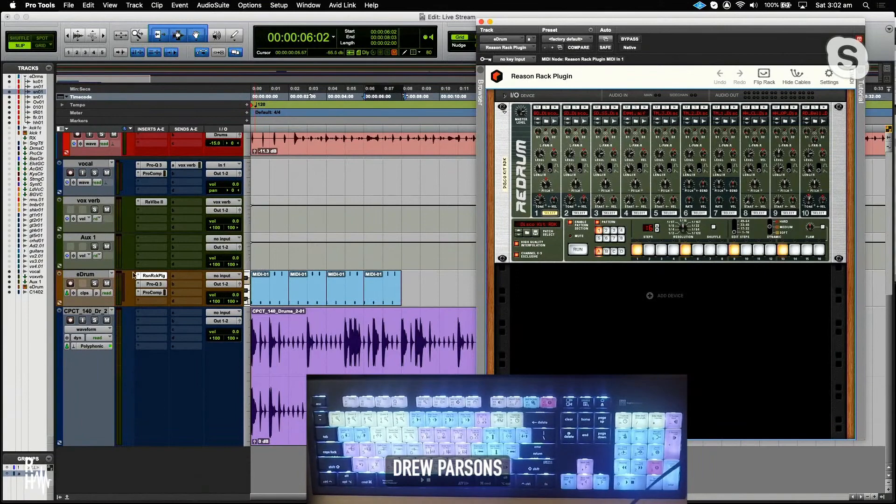
right_click(150, 277)
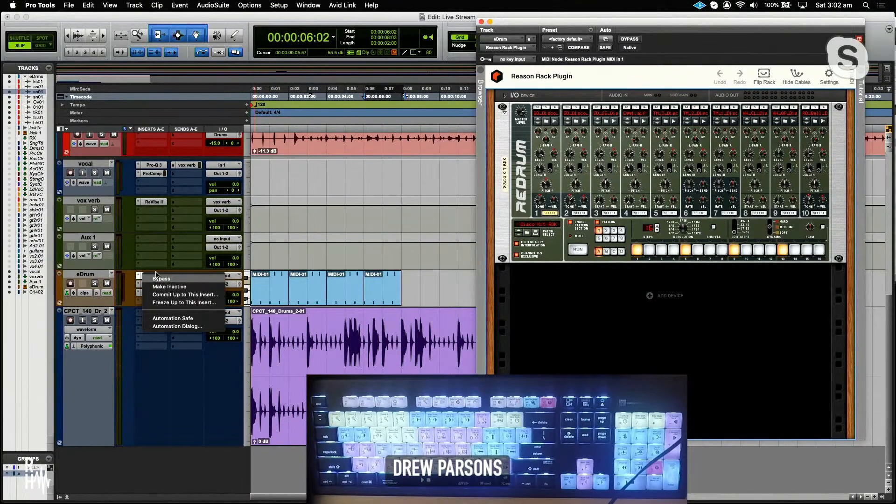
left_click(164, 305)
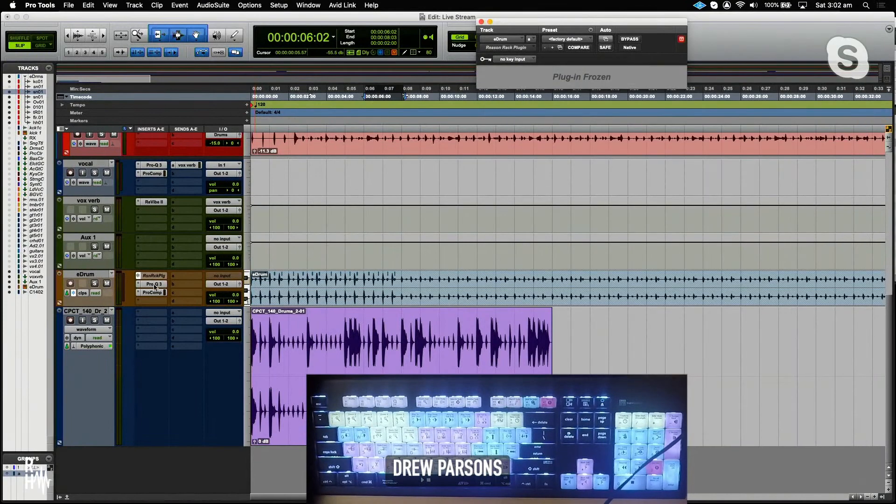
- Check that the Pro-Q 3 and Pro Compressor inserts after the frozen instrument on eDrum can still be opened
left_click(153, 285)
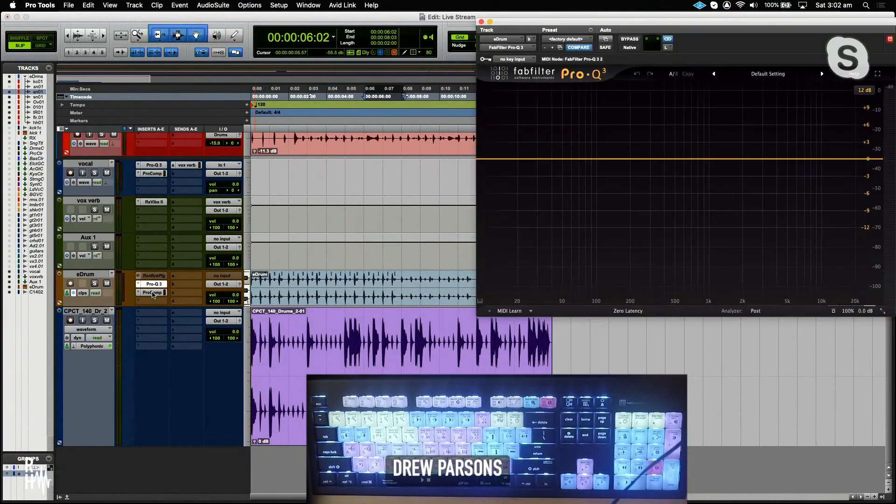
left_click(152, 292)
left_click(151, 285)
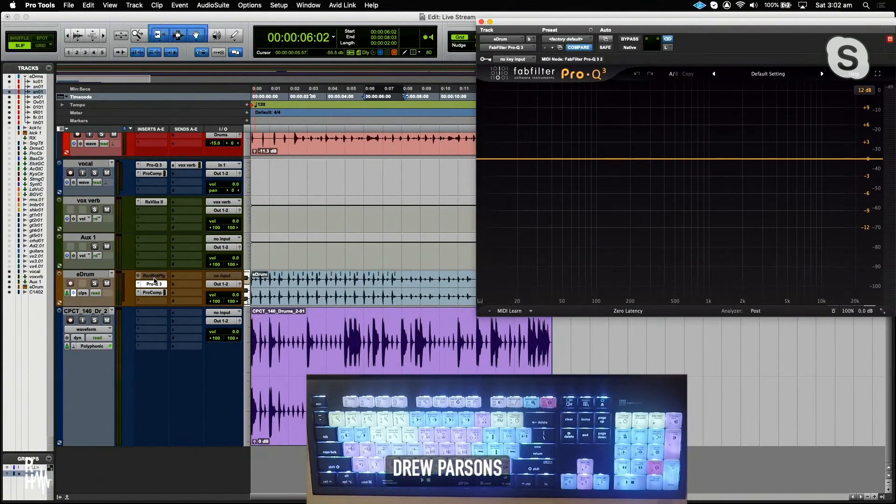
- Create four new mono audio tracks below the CPCT_140_Dr_2 track
left_click(83, 311)
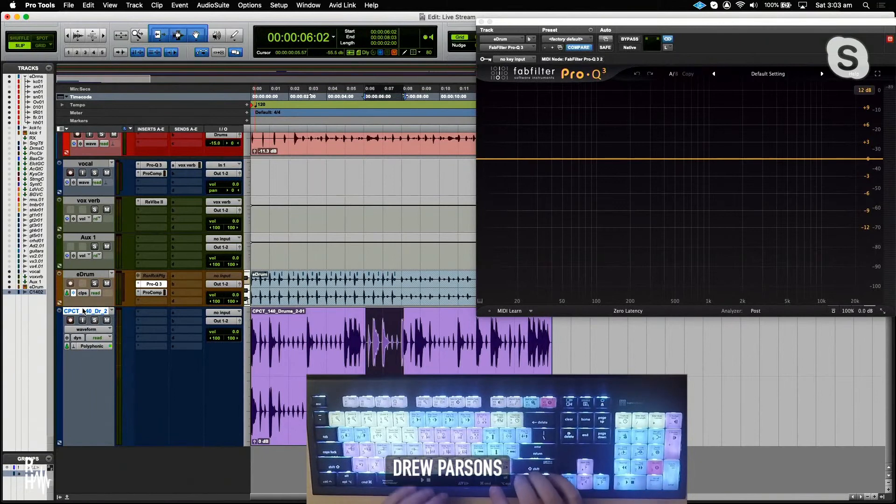
key("super+shift+n")
type("4")
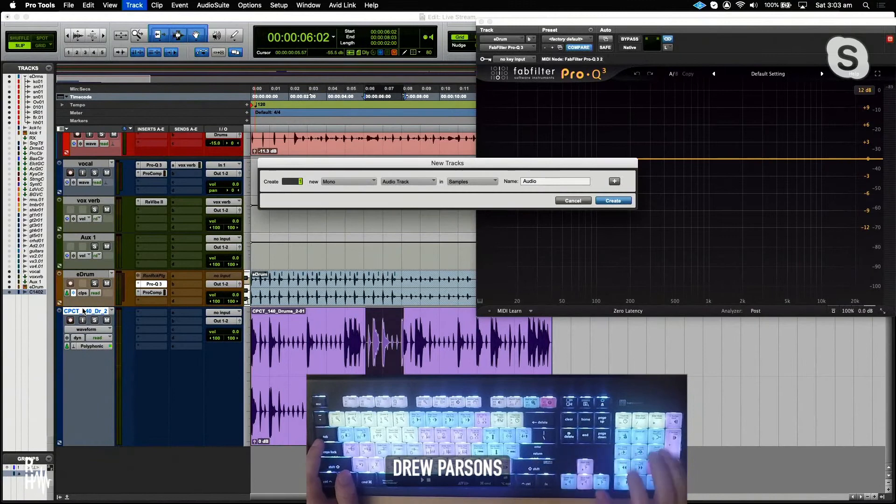
key("Return")
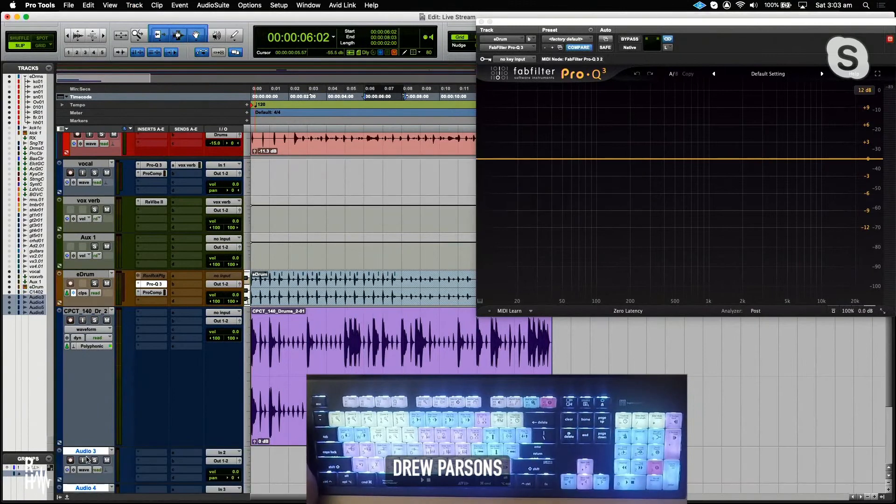
scroll(91, 299, "down", 6)
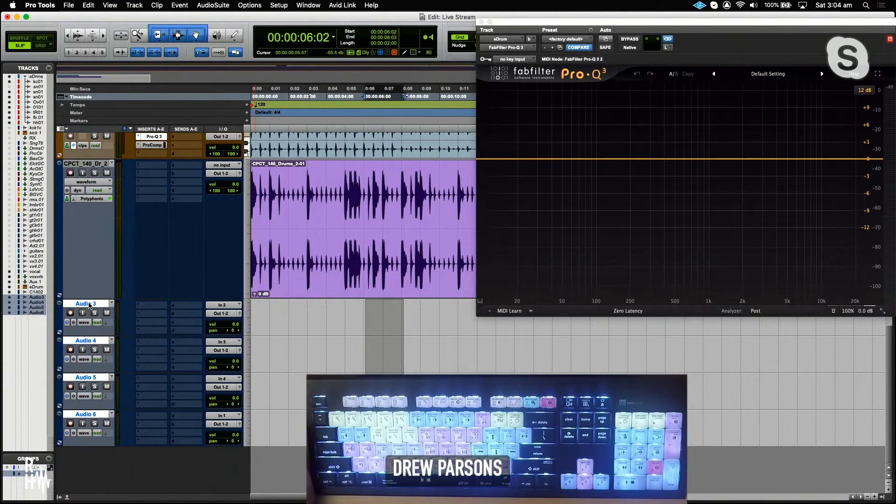
right_click(207, 307)
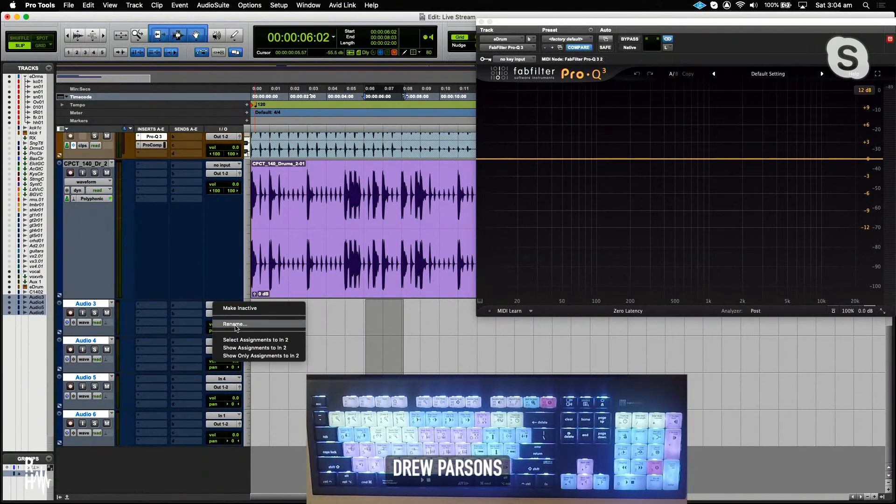
left_click(172, 322)
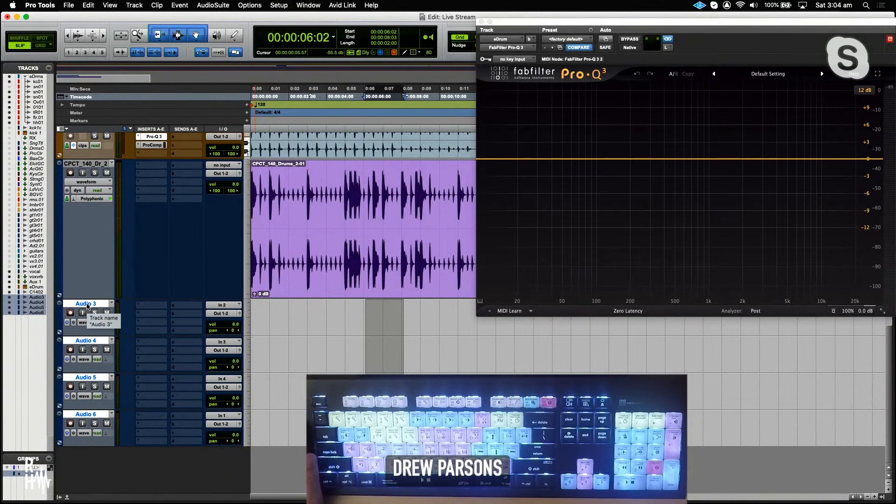
- Batch rename the four selected audio tracks, replacing "Audio" with "Vocal" in their names
right_click(88, 306)
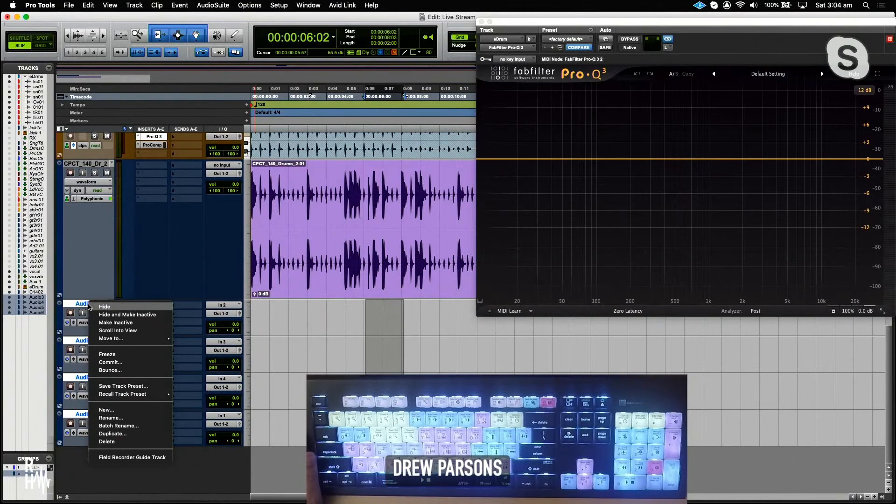
left_click(131, 426)
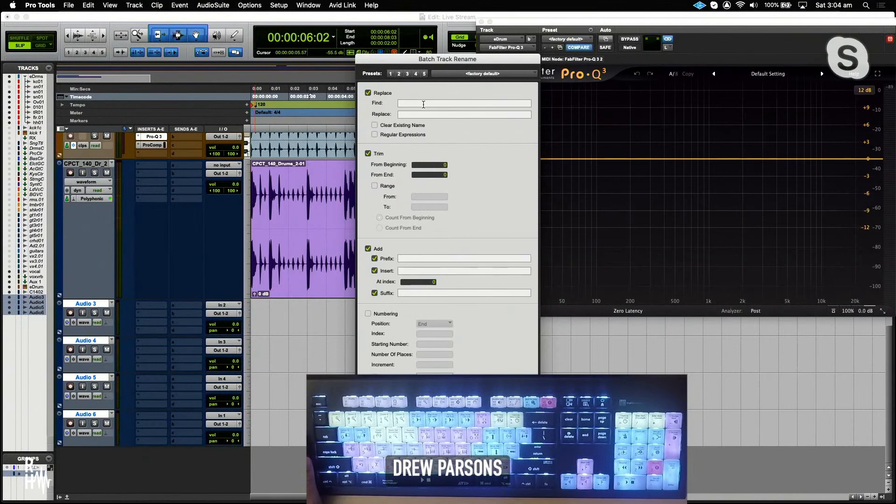
type("Audsio")
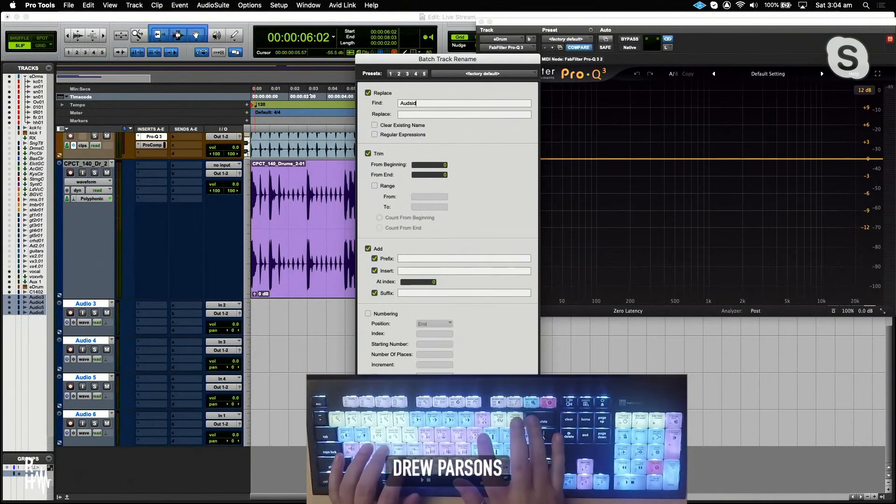
key("BackSpace")
key("BackSpace")
key("BackSpace")
type("io")
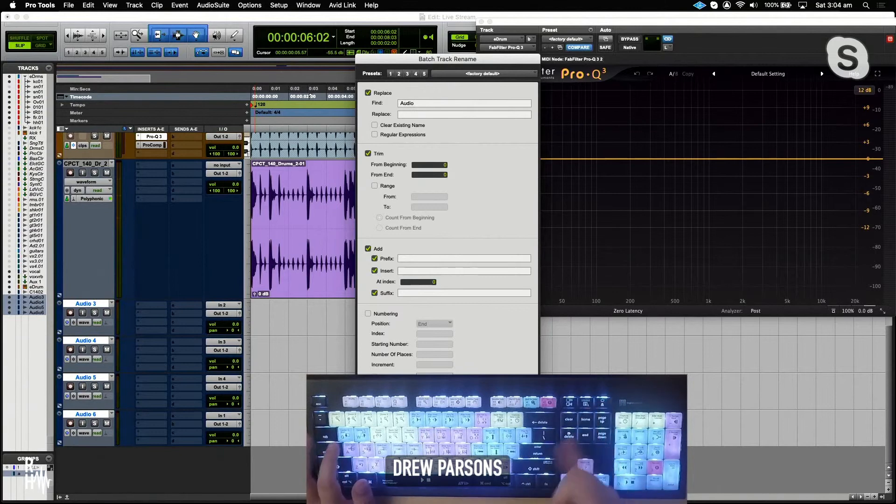
key("Tab")
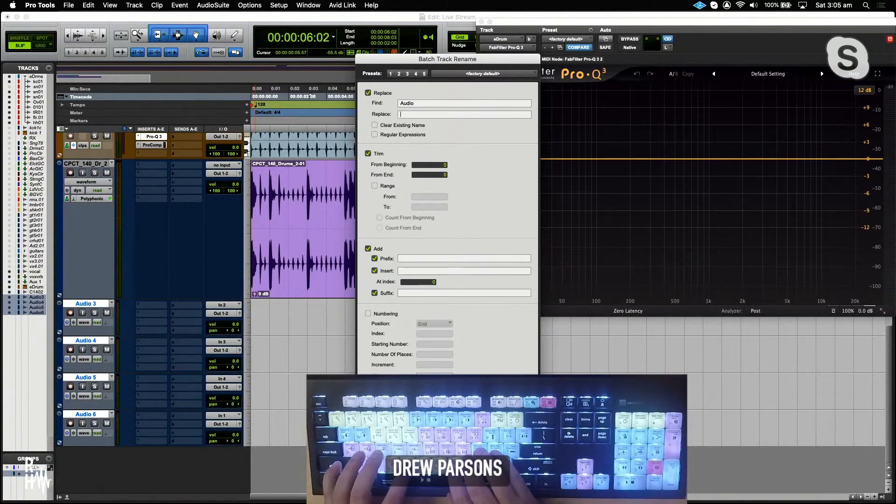
type("Vocal")
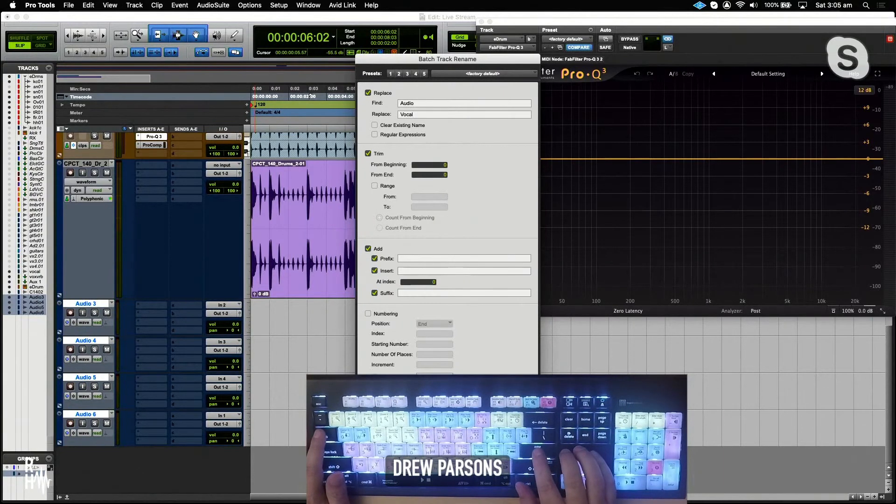
key("Escape")
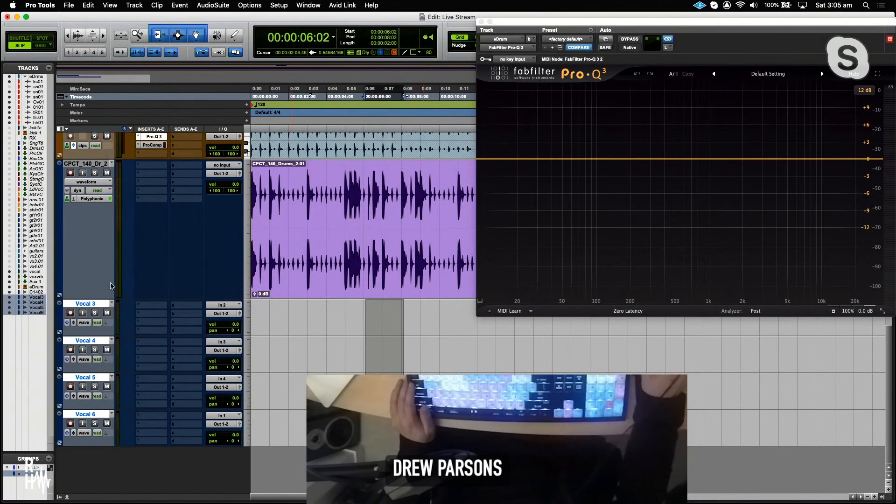
right_click(80, 305)
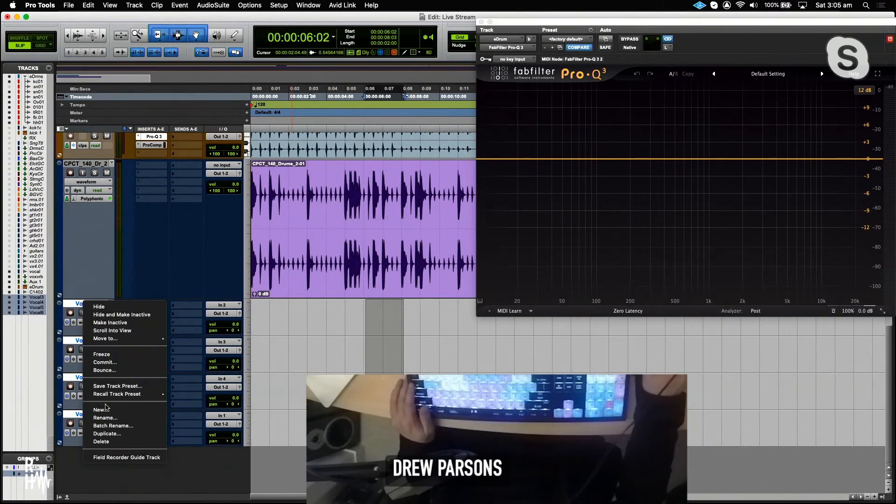
left_click(108, 425)
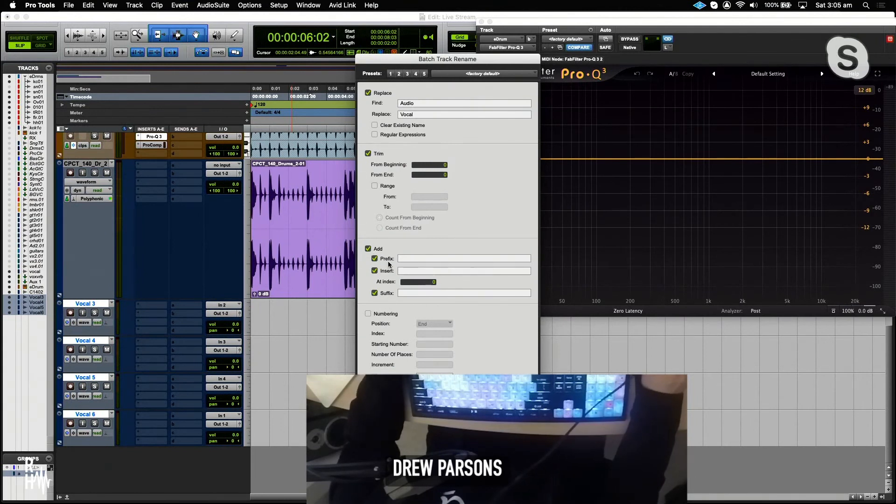
type("1")
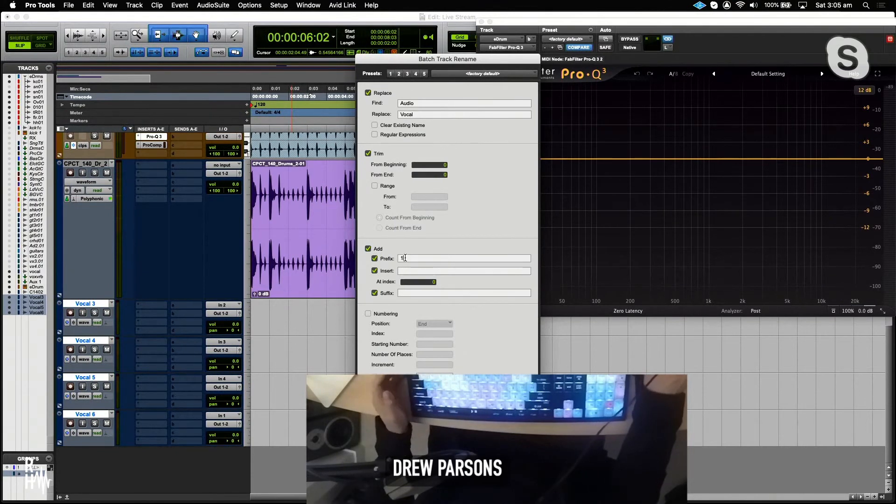
key("BackSpace")
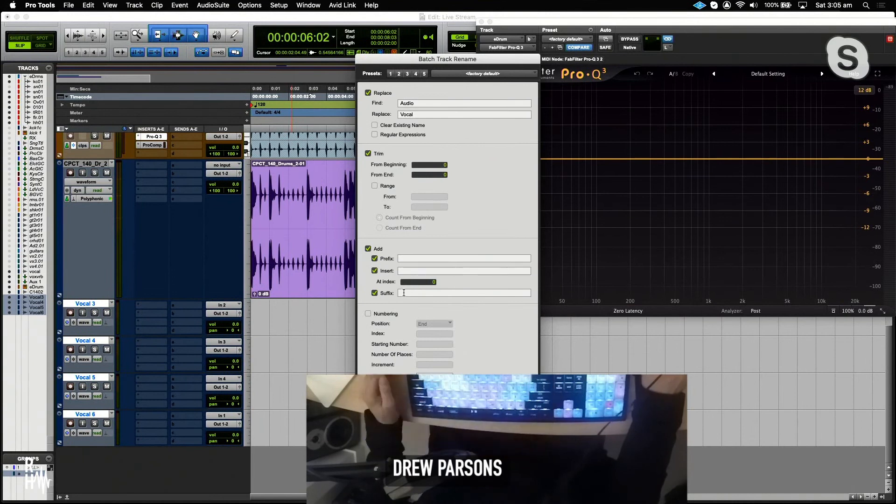
left_click(368, 314)
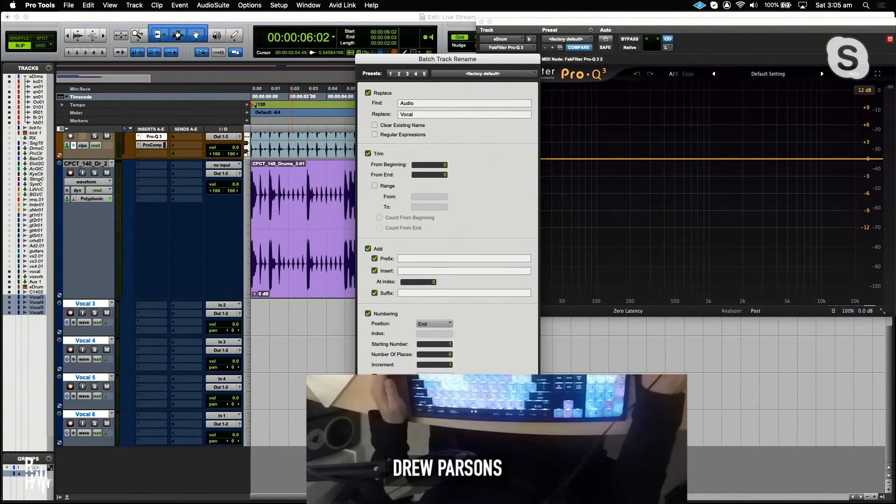
key("Escape")
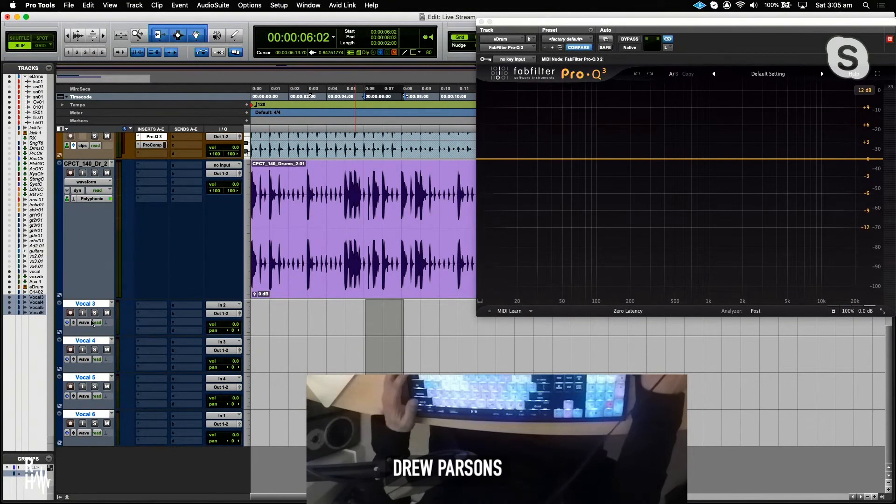
right_click(93, 302)
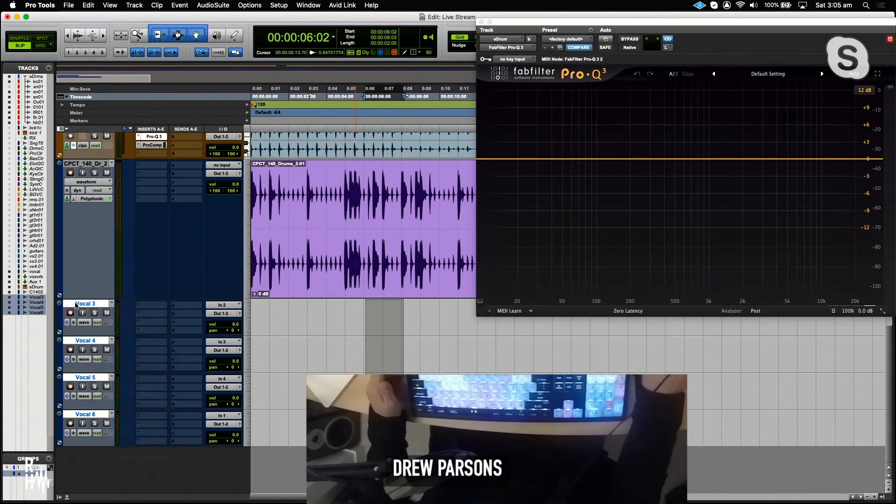
left_click(75, 305)
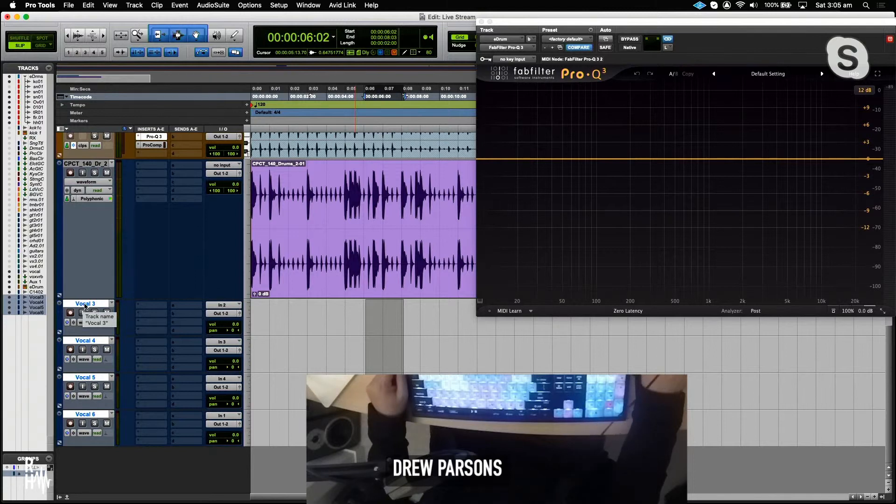
- Batch rename the four Vocal tracks, trimming 1 character from the beginning of each name
right_click(85, 306)
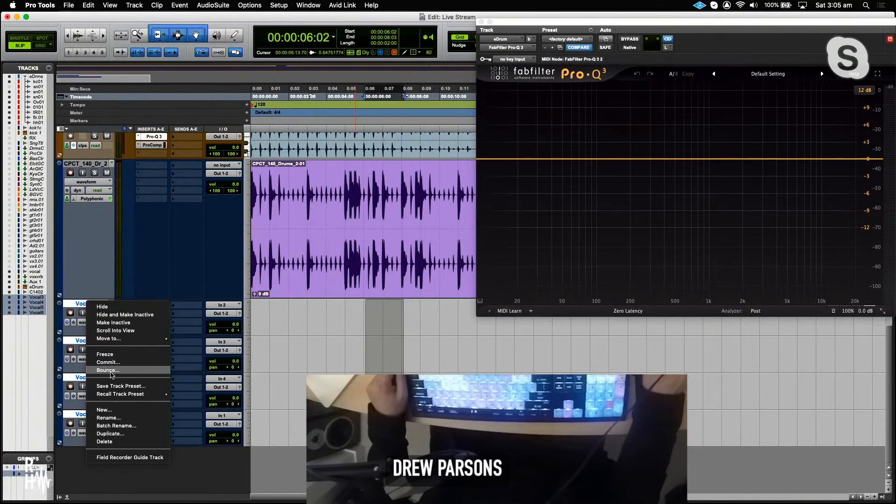
left_click(115, 426)
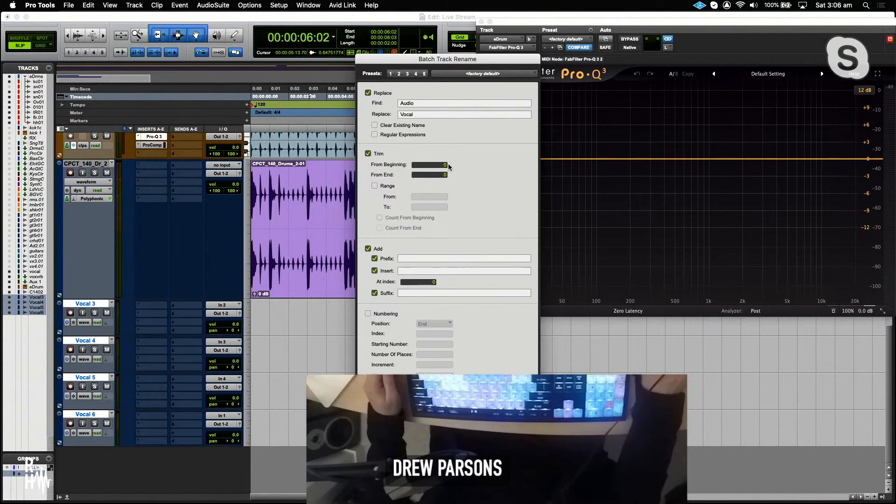
type("1")
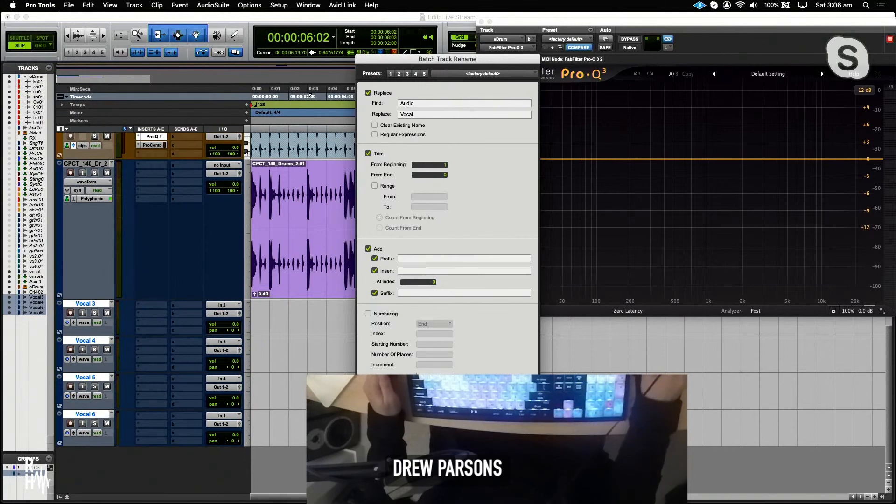
key("Return")
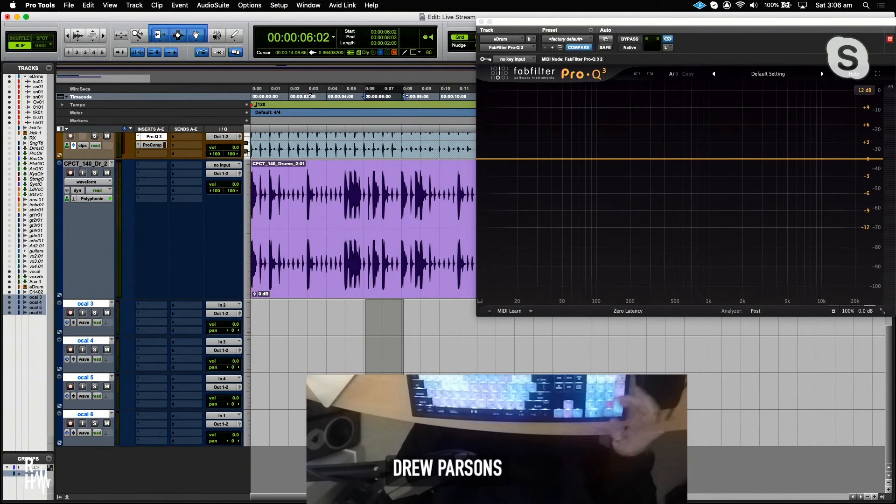
- Unfreeze the eDrum track and remove its Pro-Q 3 and Pro Compressor inserts
scroll(154, 276, "up", 3)
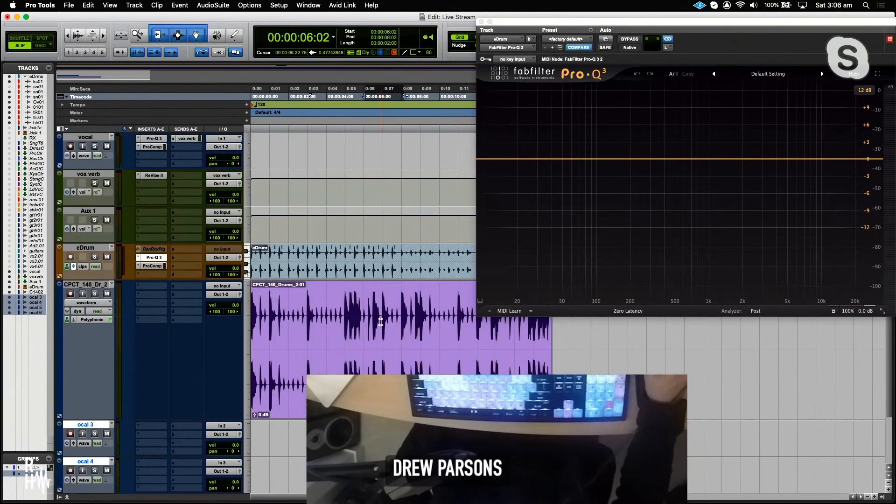
left_click(75, 267)
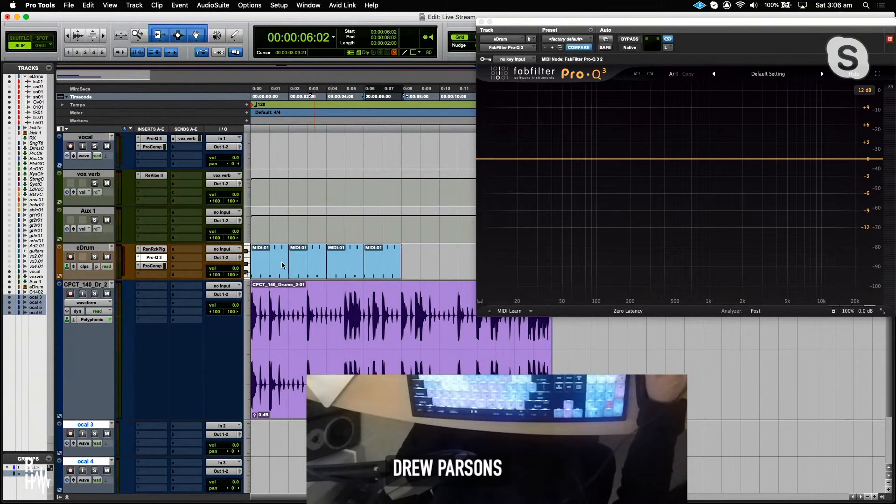
left_click(139, 258)
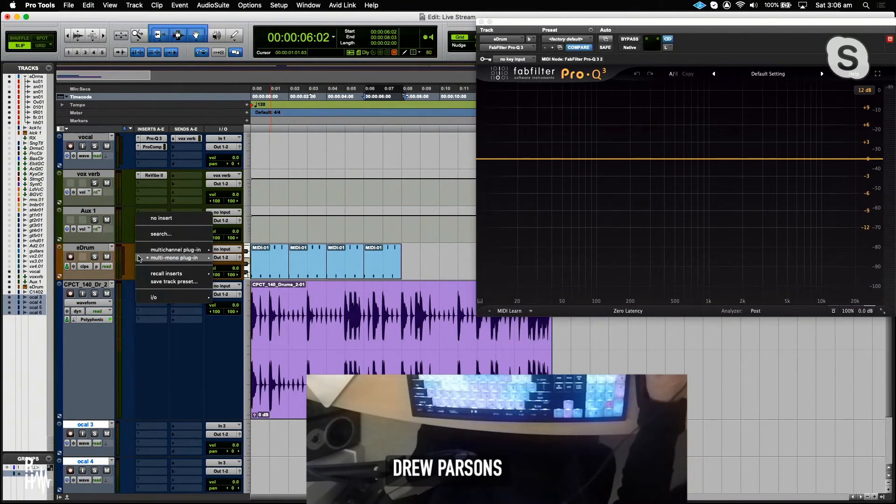
left_click(146, 218)
left_click(138, 266)
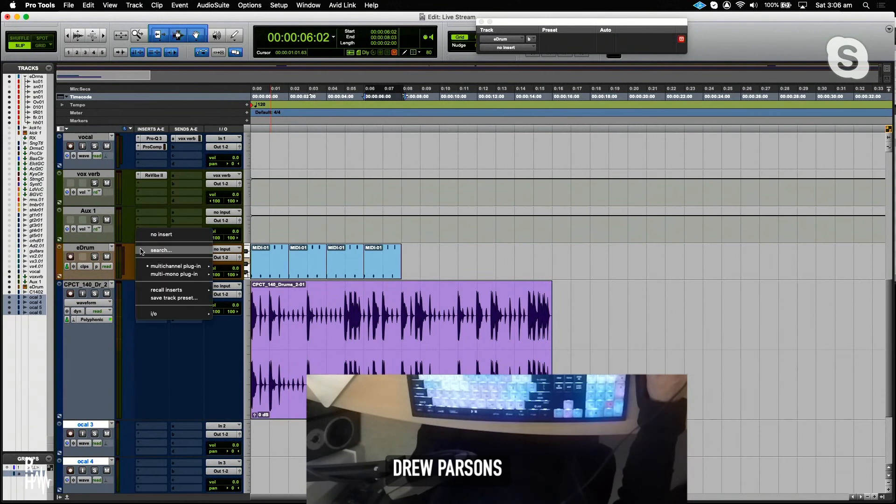
left_click(149, 231)
- Delete the last three MIDI-01 clips on the eDrum track and select the remaining first clip
left_click(386, 270)
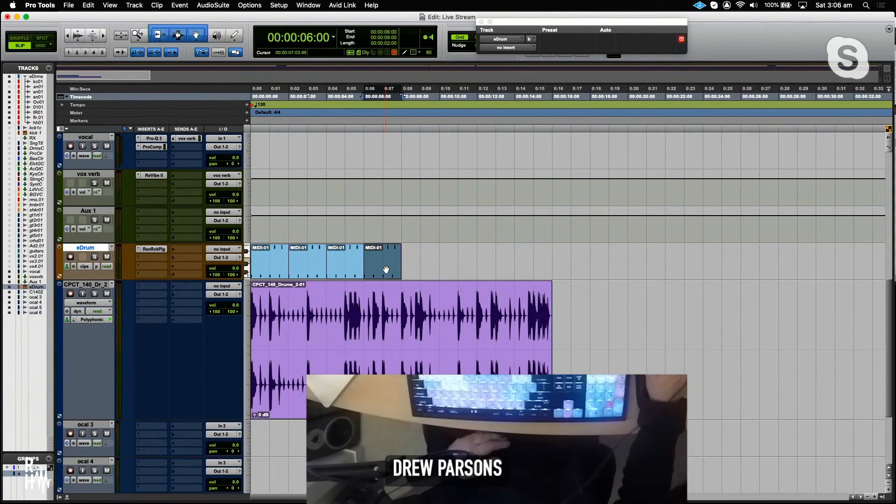
key("Delete")
left_click(353, 271)
key("Delete")
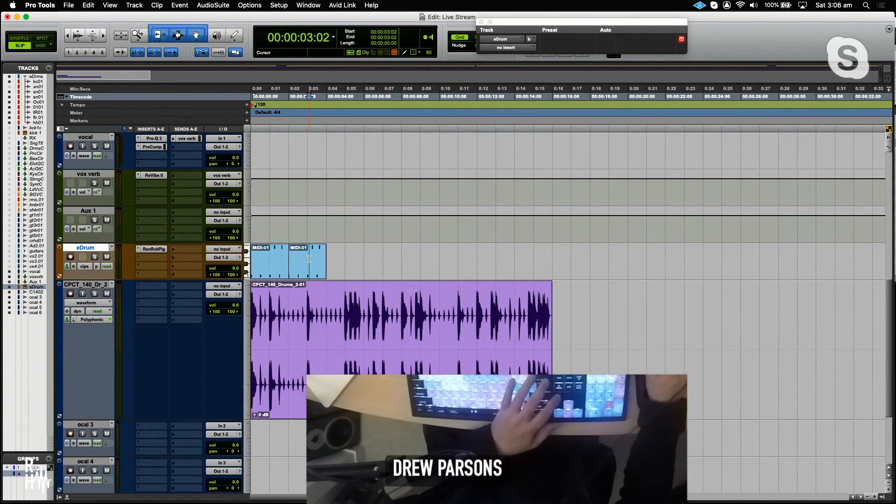
left_click(291, 266)
key("Delete")
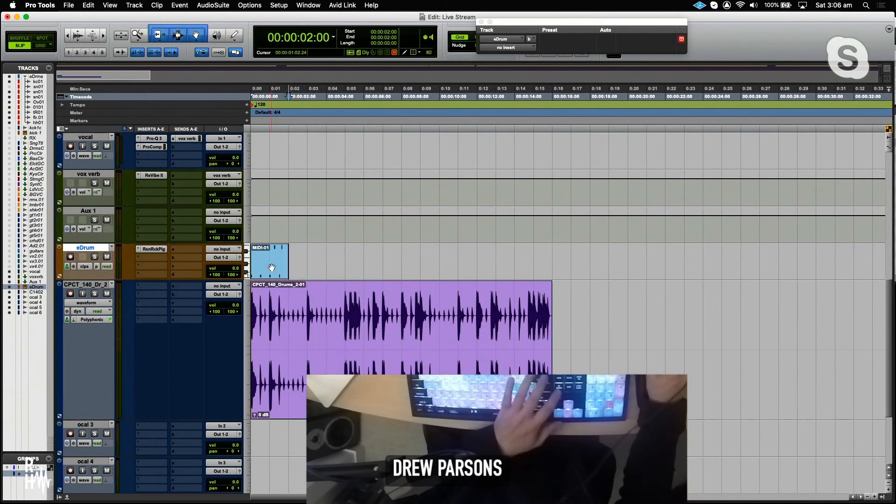
left_click(275, 266)
left_click(140, 251)
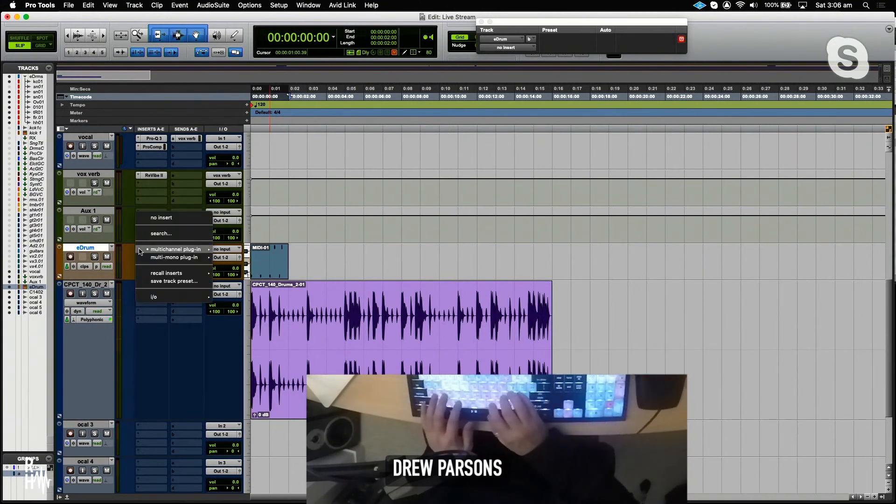
type("mini")
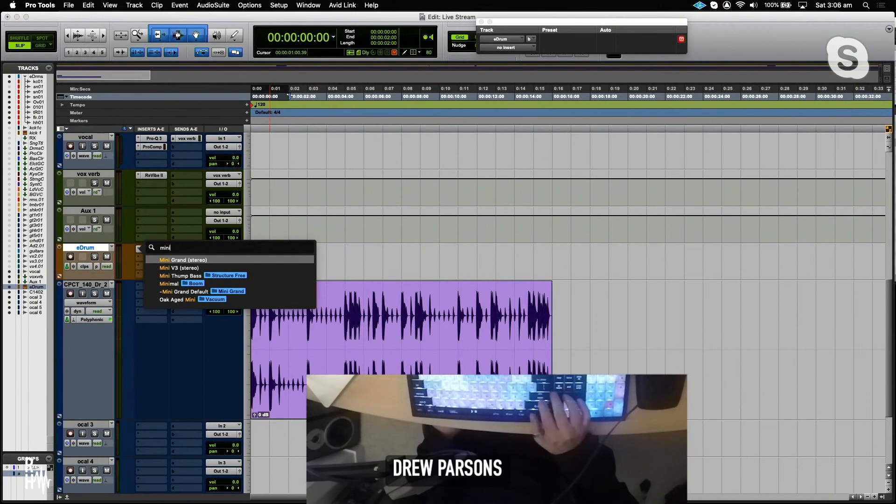
key("BackSpace")
key("BackSpace")
key("BackSpace")
key("BackSpace")
left_click(124, 256)
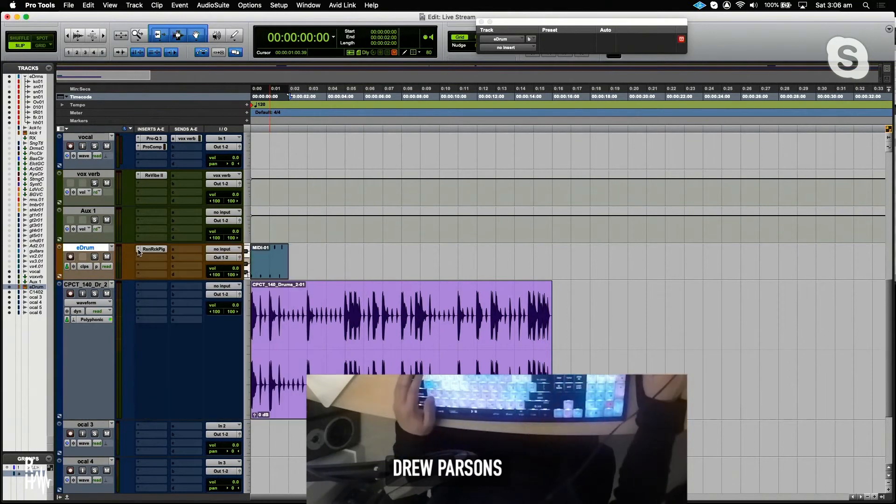
- Replace the Reason Rack Plugin on eDrum with Arturia's stereo Mini V3 and move its window so the whole synth is visible
left_click(138, 250)
mouse_move(179, 252)
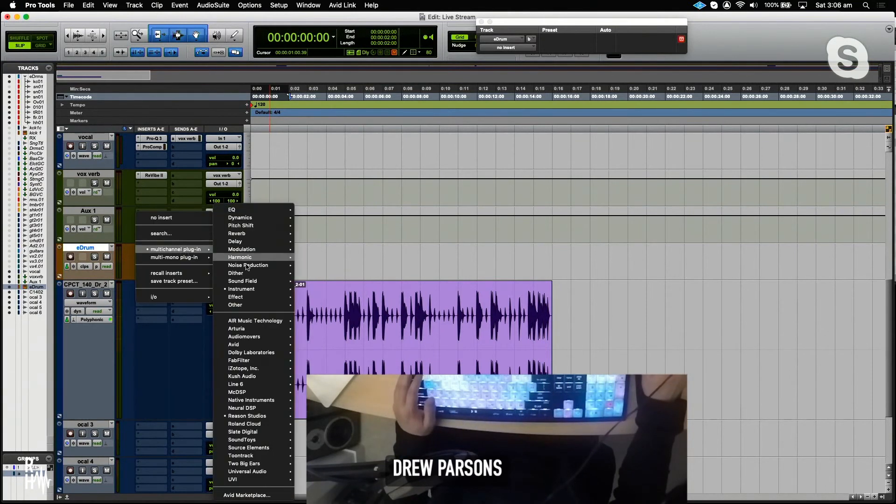
mouse_move(258, 329)
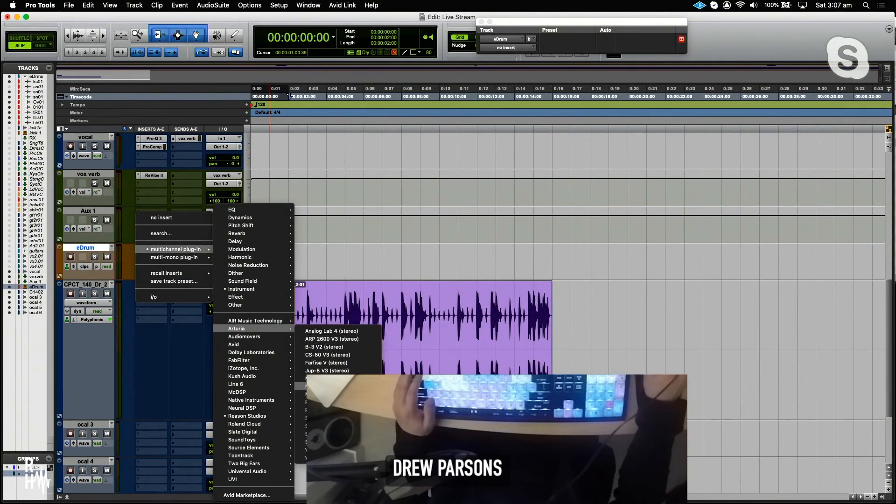
left_click(330, 387)
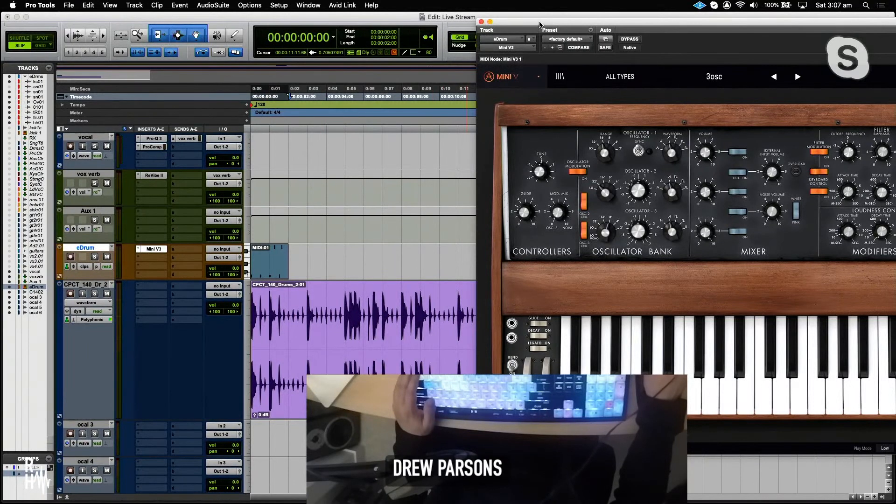
left_click_drag(540, 24, 301, 4)
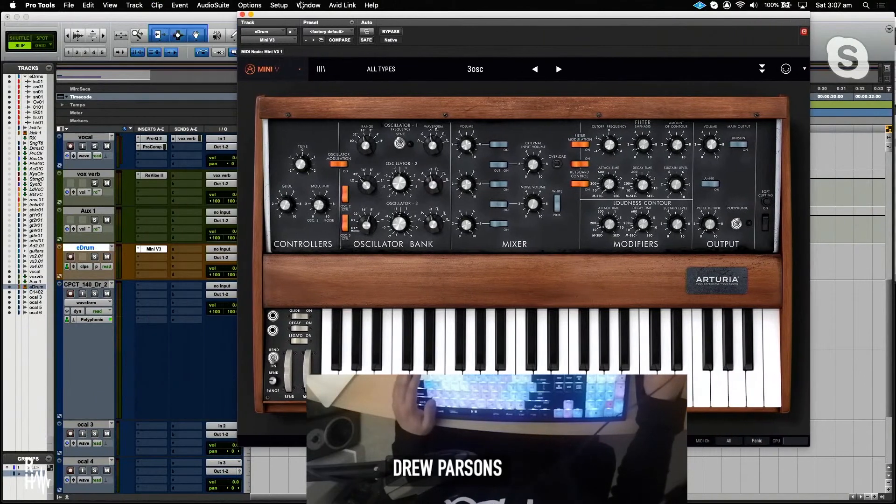
- Close the Mini V3 window, open the MIDI-01 clip on the eDrum track in the MIDI Editor and activate the Grabber tool
left_click(242, 14)
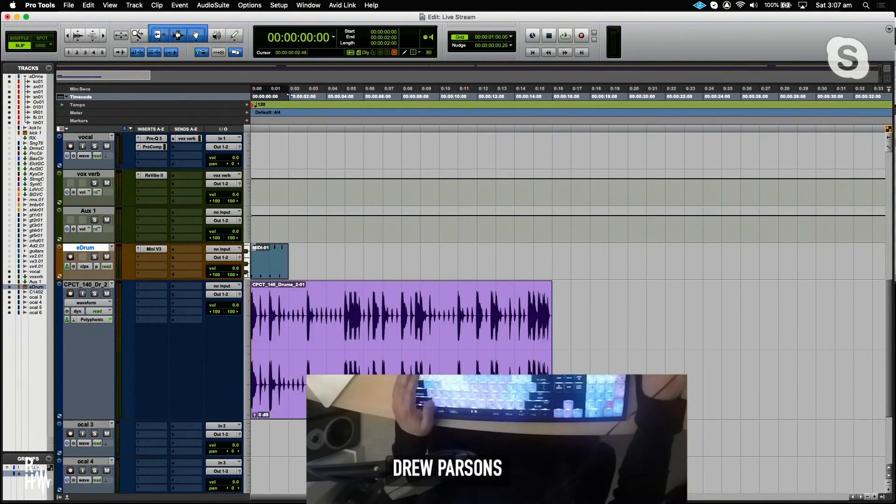
double_click(265, 275)
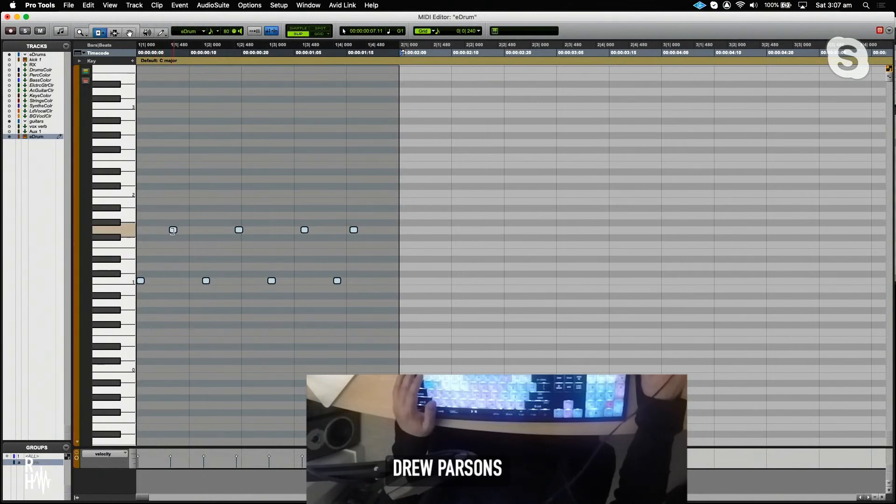
key("alt+Tab")
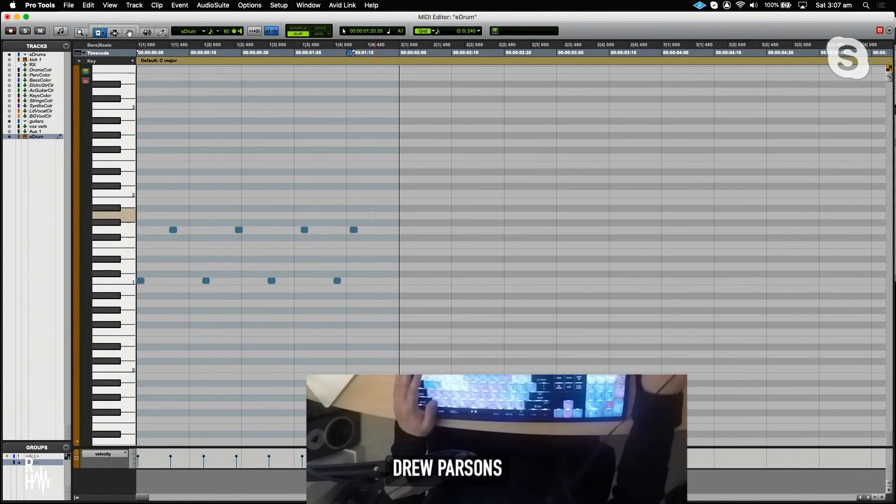
left_click(131, 33)
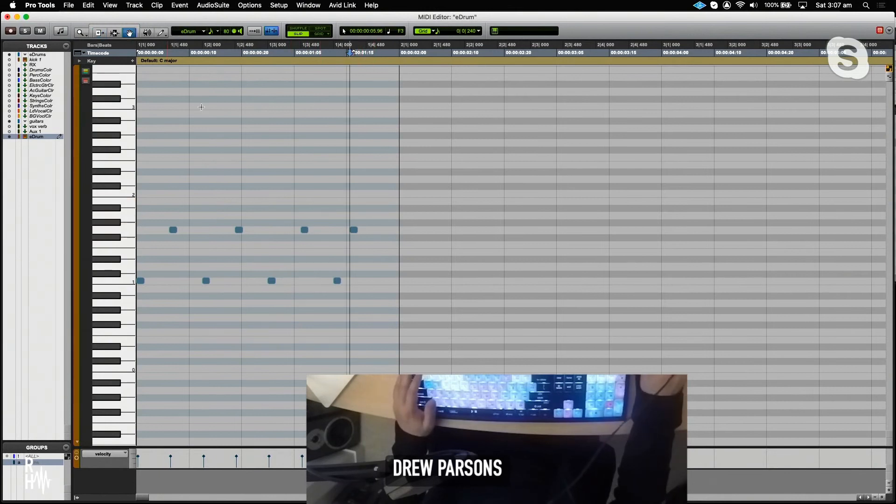
- Delete the four upper G1 notes, leaving only the C1 notes in the eDrum clip
left_click(353, 230)
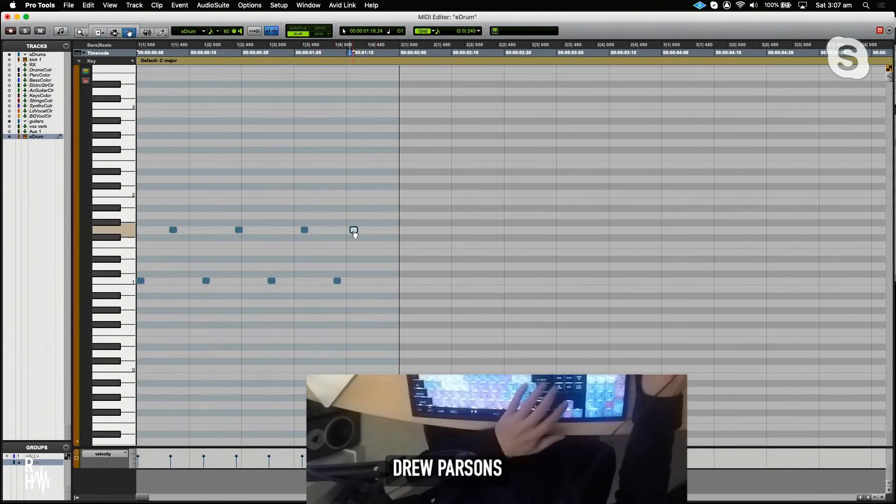
key("Delete")
left_click(304, 230)
key("Delete")
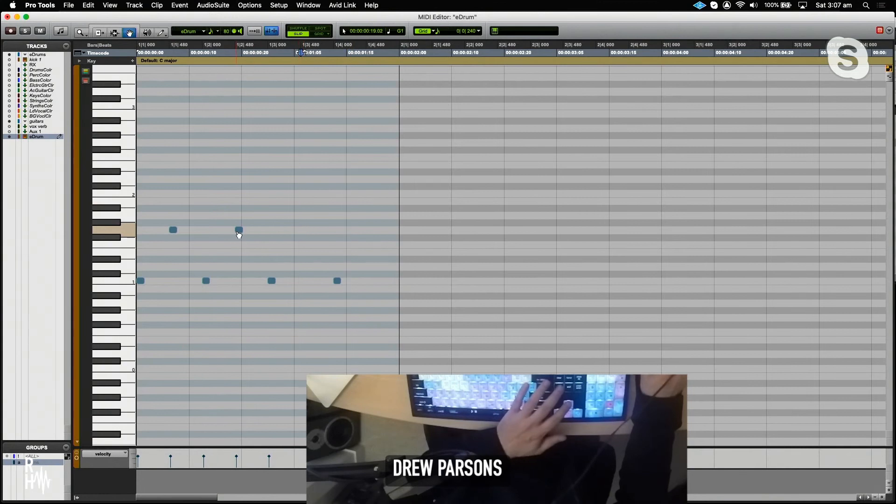
left_click(239, 230)
key("Delete")
left_click(171, 231)
key("Delete")
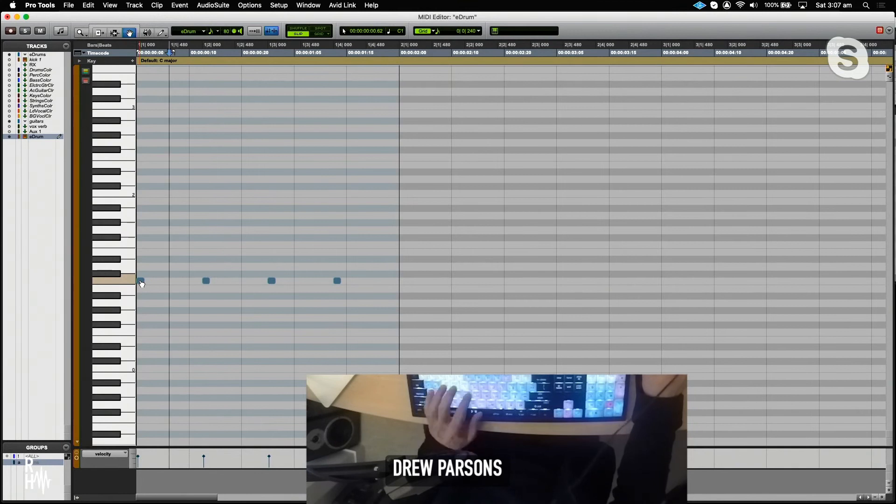
- Select the first C1 note, transpose it up a few semitones and bring it back down to C1
key("super+bracketright")
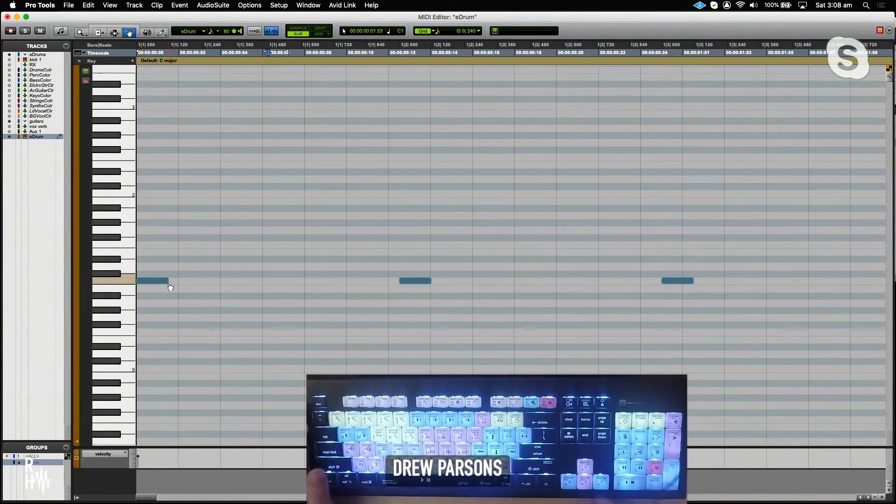
key("ctrl+Right")
key("ctrl+Right")
key("ctrl+Left")
key("ctrl+Left")
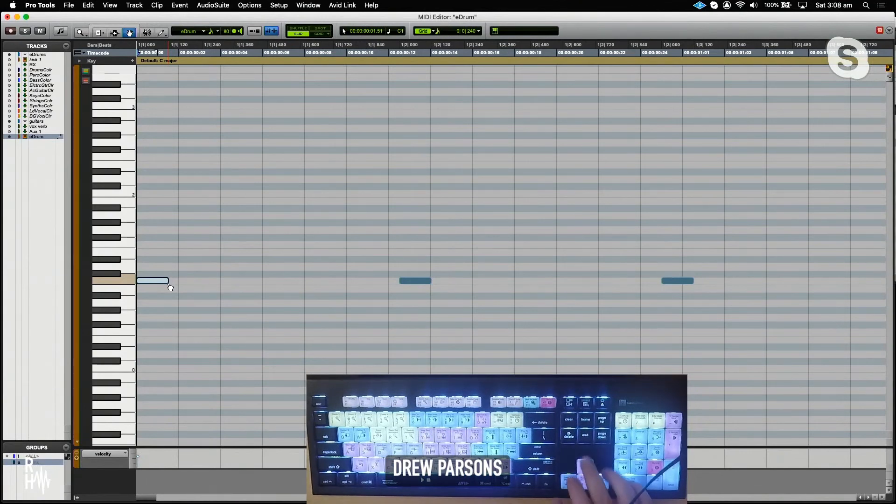
key("Up")
key("Up")
key("Up")
key("Up")
key("Up")
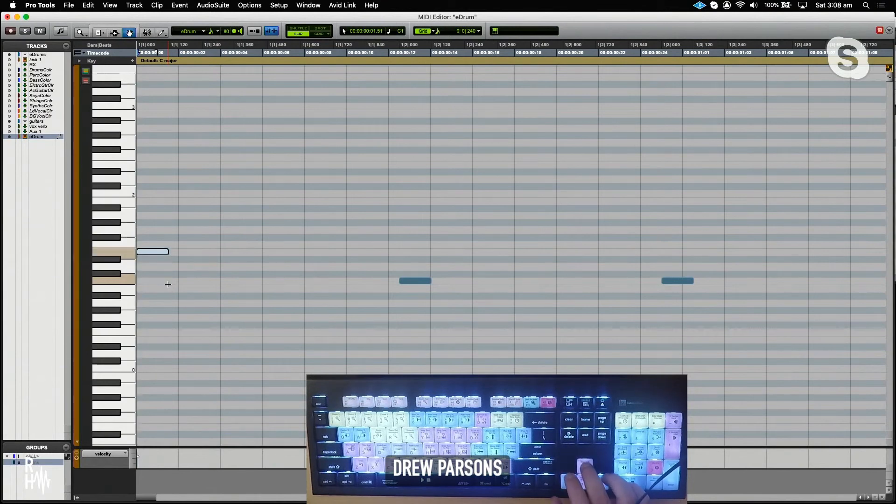
key("Down")
key("Down")
key("Down")
key("Down")
key("Down")
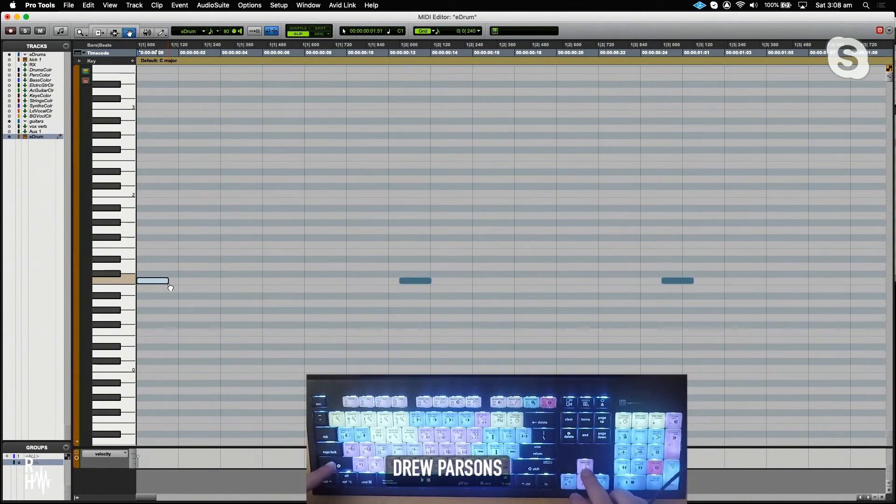
- Transpose the first note up two octaves and back, and raise it by one octave to C2
key("shift+Up")
key("shift+Up")
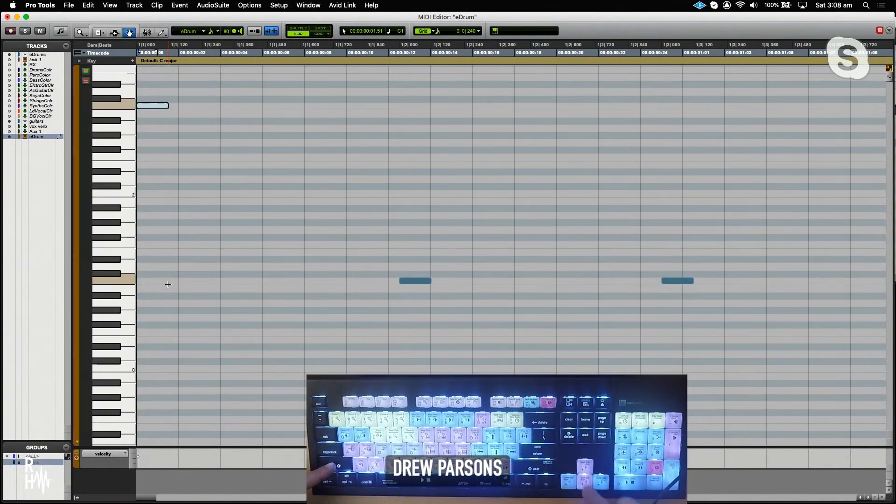
key("shift+Down")
key("shift+Down")
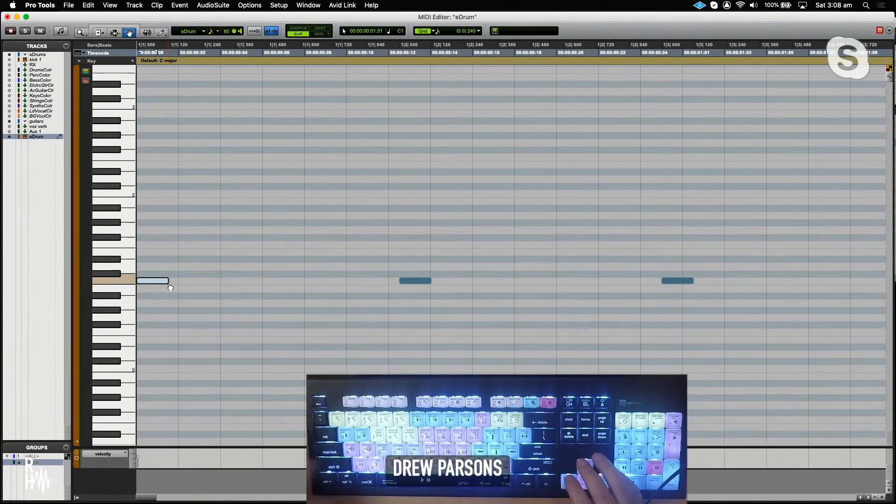
key("shift+Up")
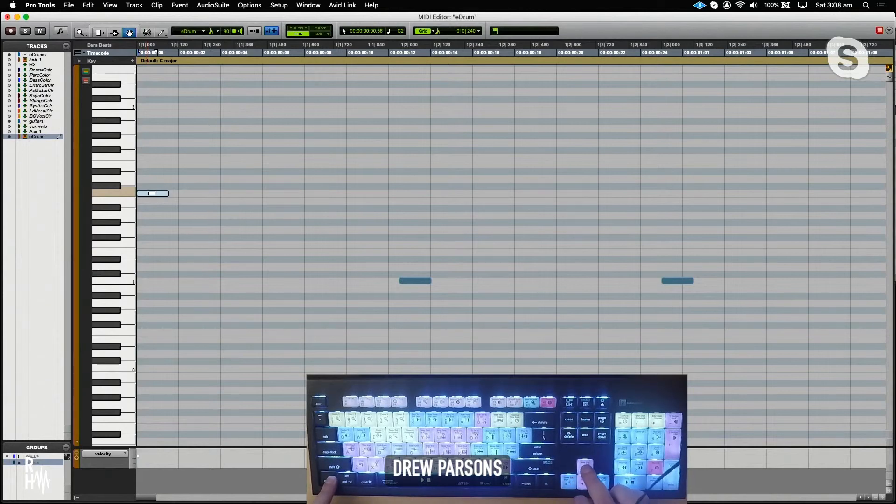
- Transpose the first note from C2 up to C3 in semitone steps and back down to C2
key("Up")
key("Up")
key("Up")
key("Up")
key("Up")
key("Up")
key("Up")
key("Up")
key("Up")
key("Up")
key("Up")
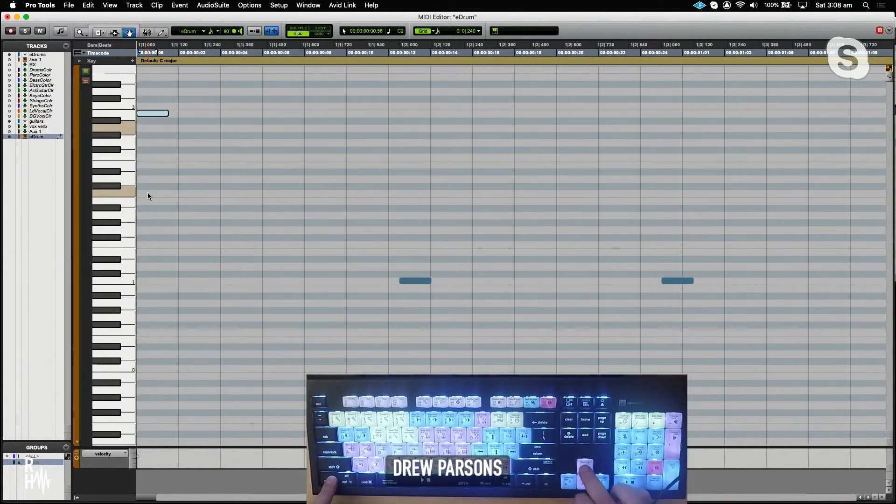
key("Up")
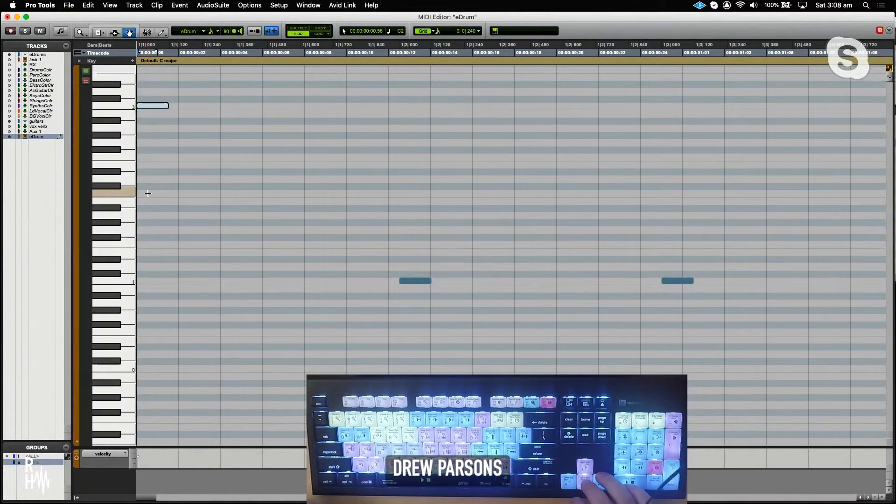
key("Down")
key("Down")
key("Down")
key("Down")
key("Down")
key("Down")
key("Down")
key("Down")
key("Down")
key("Down")
key("Down")
key("Down")
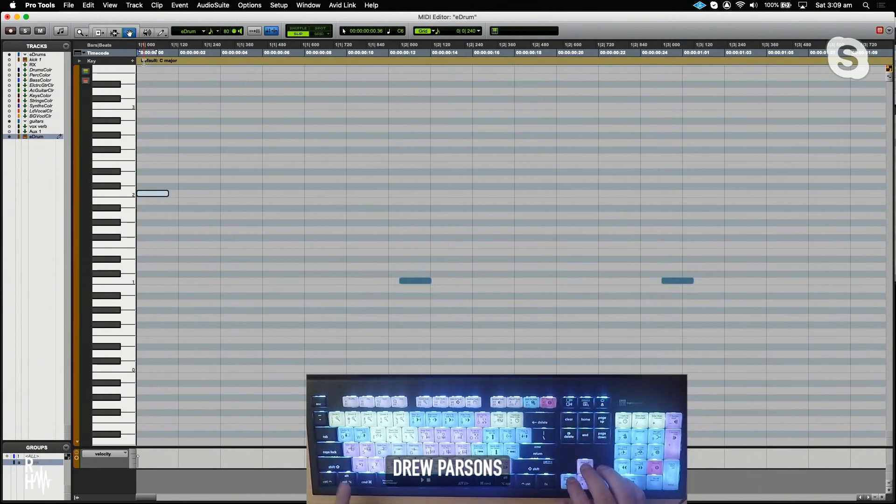
- Duplicate the C2 note one semitone higher and delete the copy
key("alt+Up")
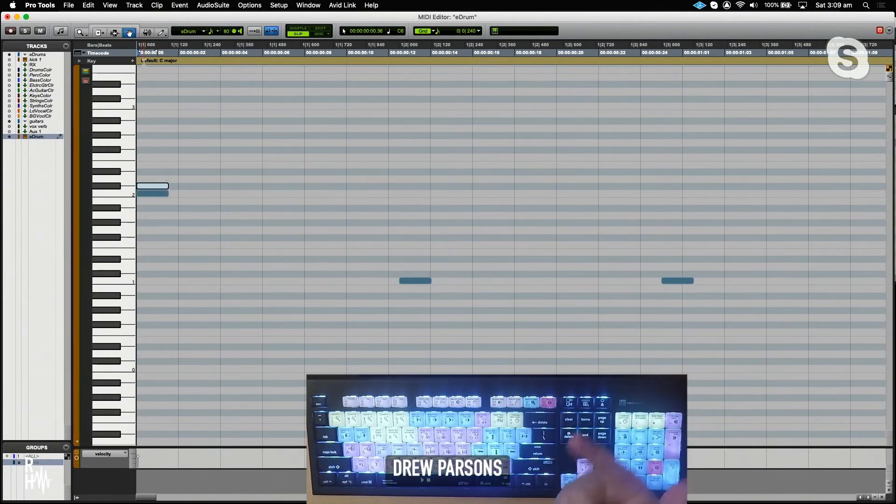
key("Delete")
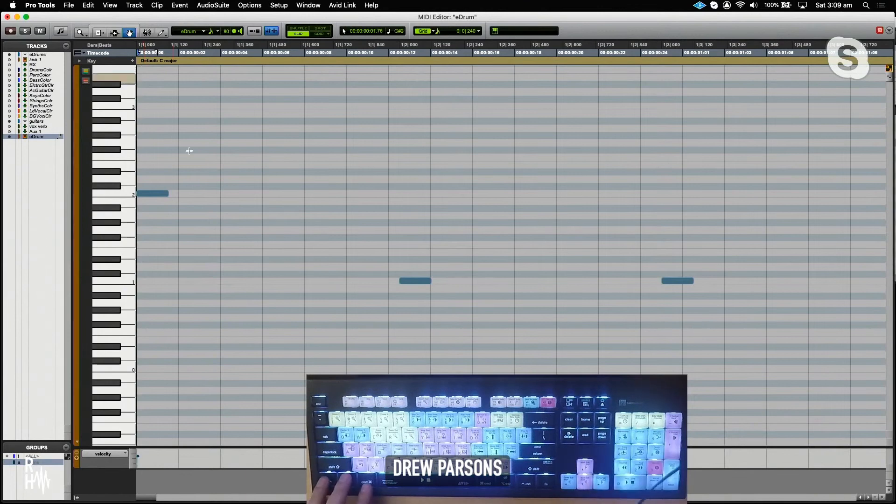
- Build a C major chord on the first beat by copying the C2 note to E2 and G2, and play it back
left_click(164, 194)
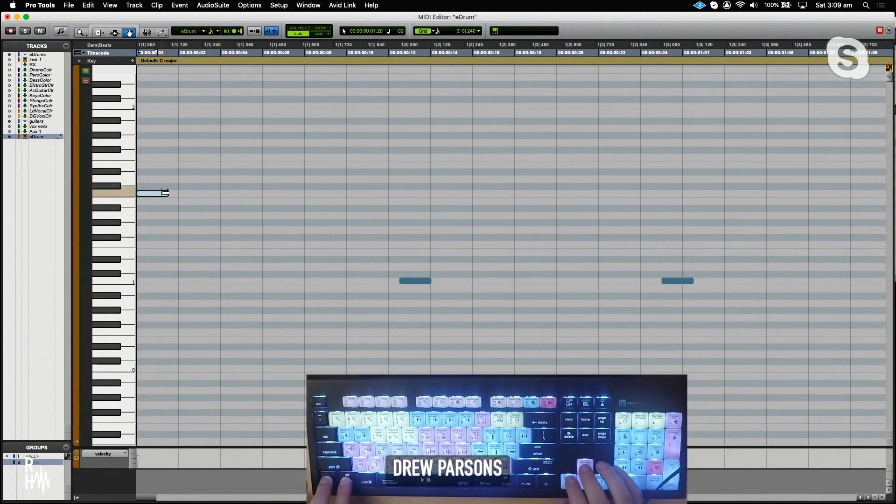
key("ctrl+alt+Up")
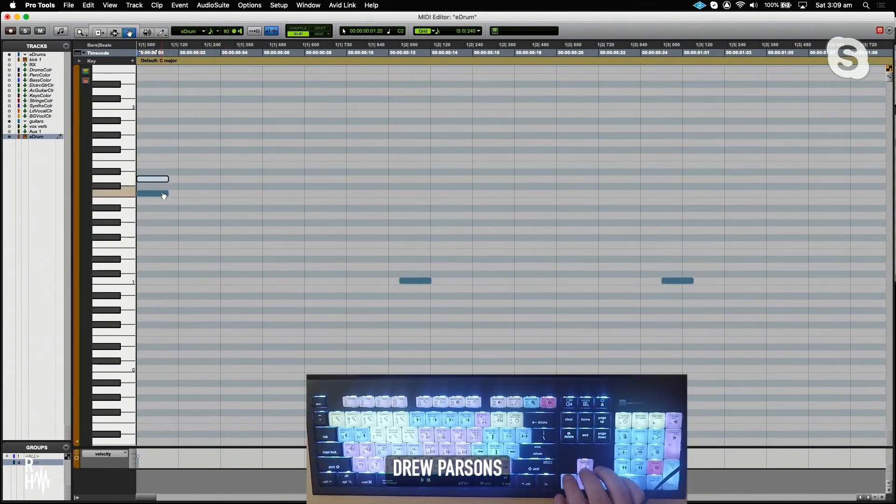
key("alt+Up")
key("alt+Up")
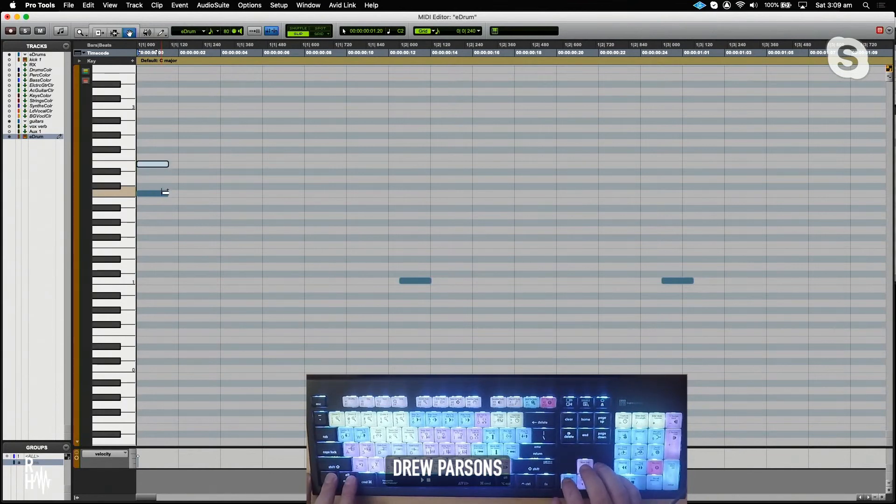
key("ctrl+alt+Up")
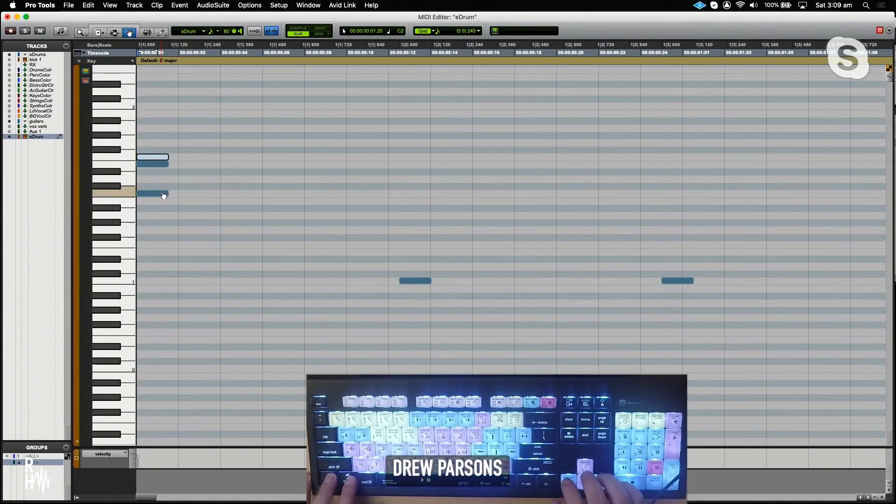
key("ctrl+Up")
key("ctrl+Up")
scroll(158, 182, "down", 3)
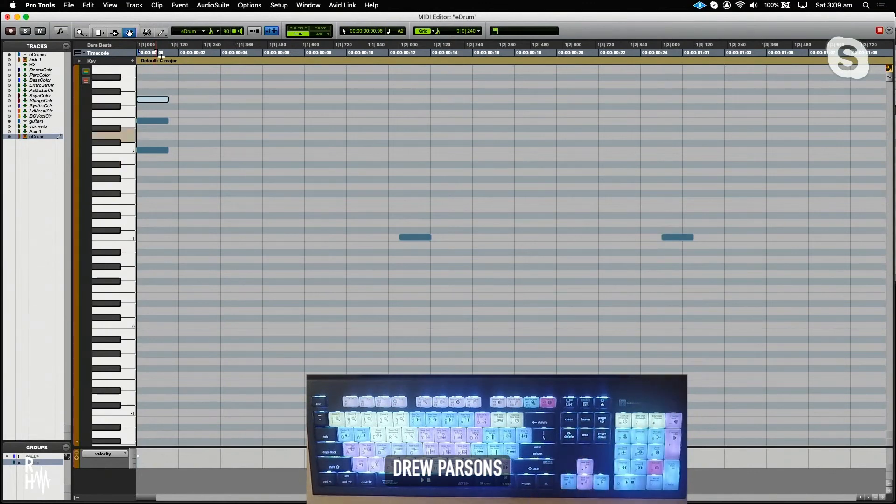
key("space")
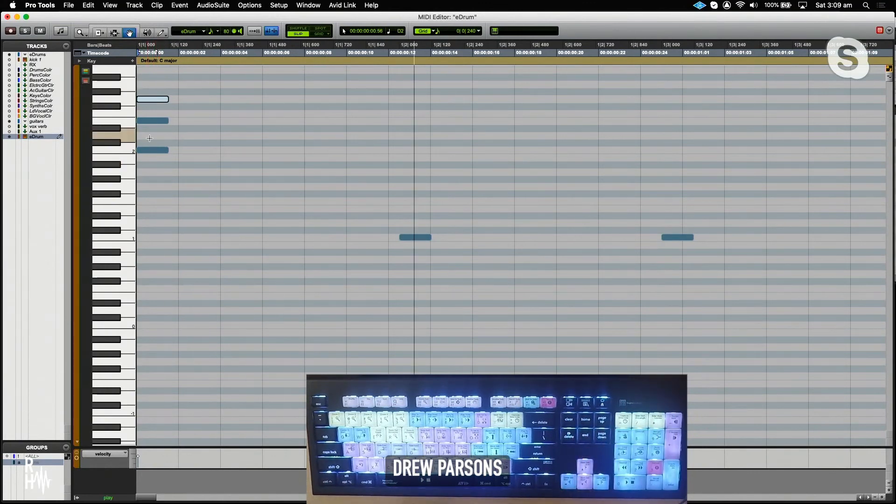
key("space")
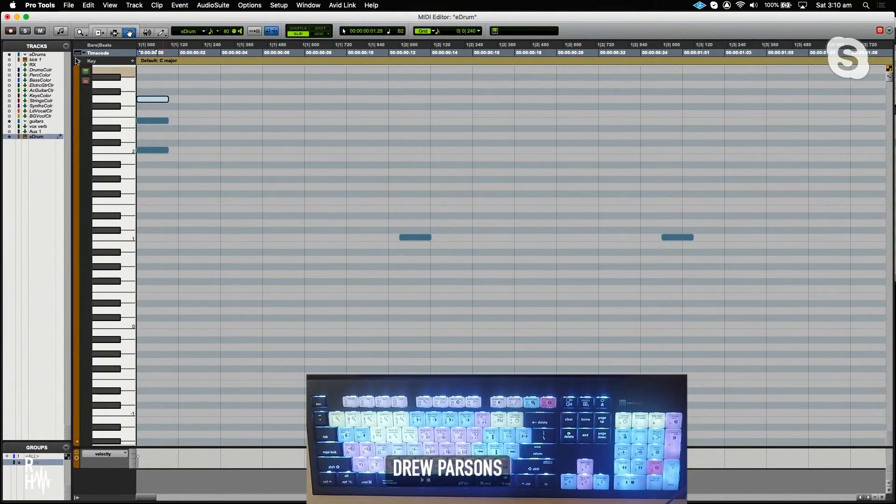
- Close the MIDI Editor and set the eDrum track's view to sysex in the Edit window
left_click(7, 17)
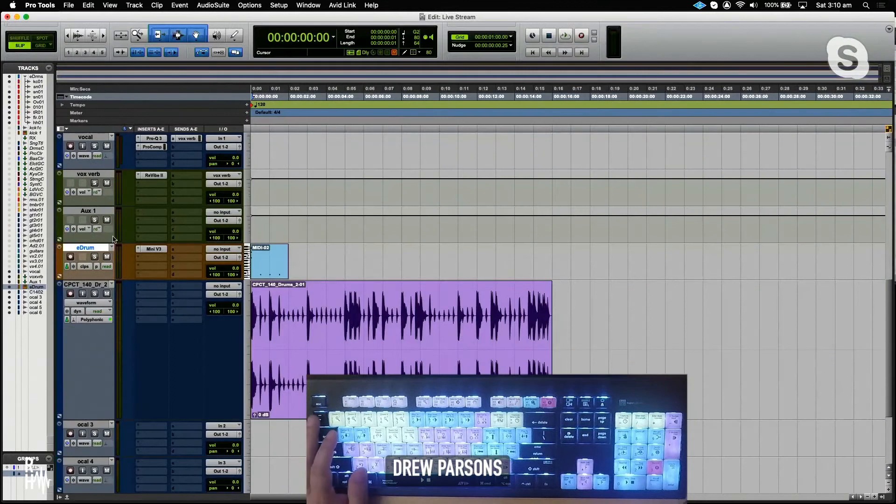
left_click(85, 267)
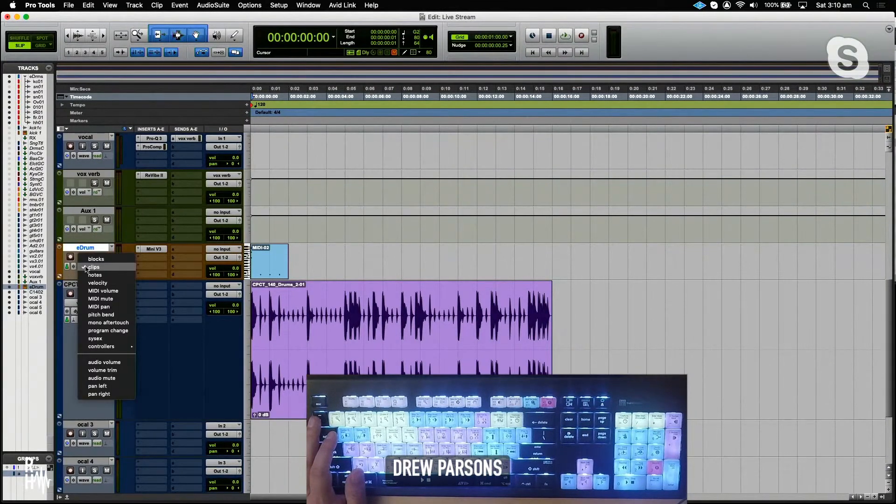
left_click(95, 338)
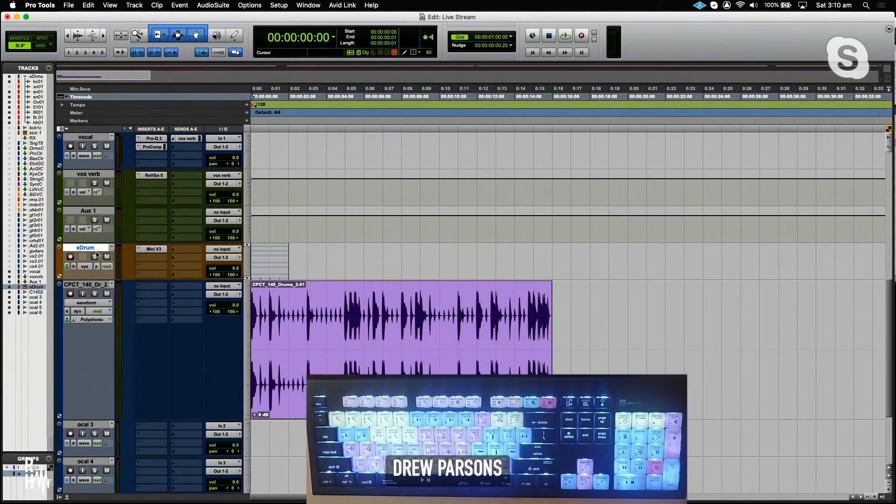
left_click(86, 267)
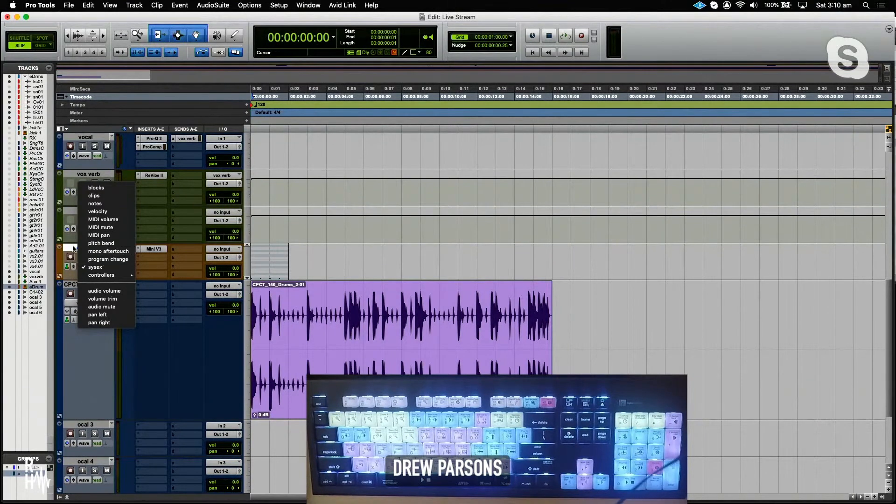
left_click(98, 267)
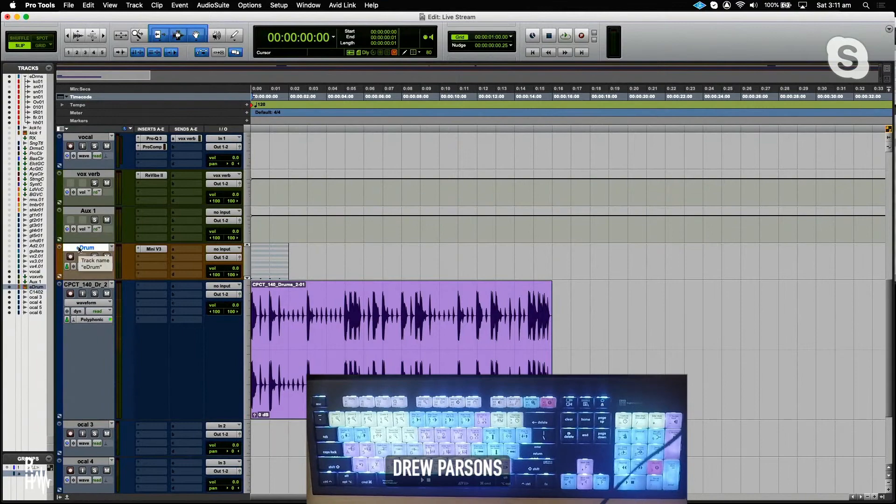
- Open the Mix window and look over the available track meter types, keeping Pro Tools Classic
scroll(77, 261, "up", 5)
scroll(74, 272, "up", 2)
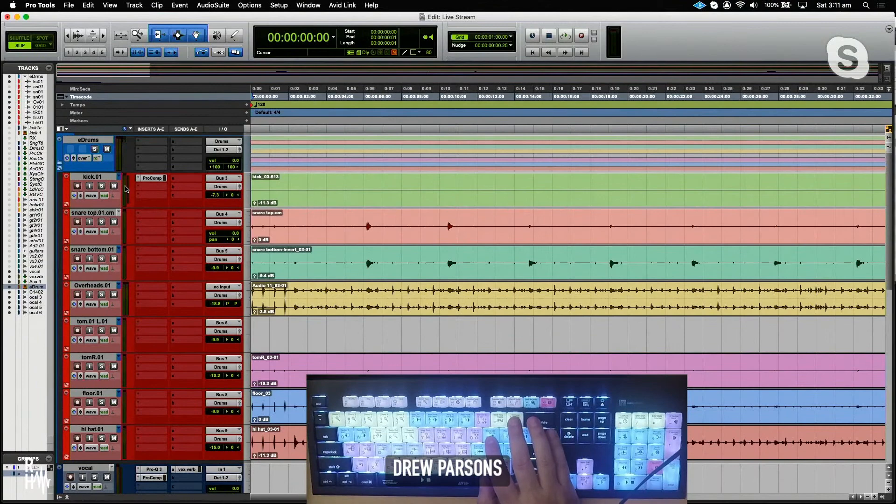
key("super+equal")
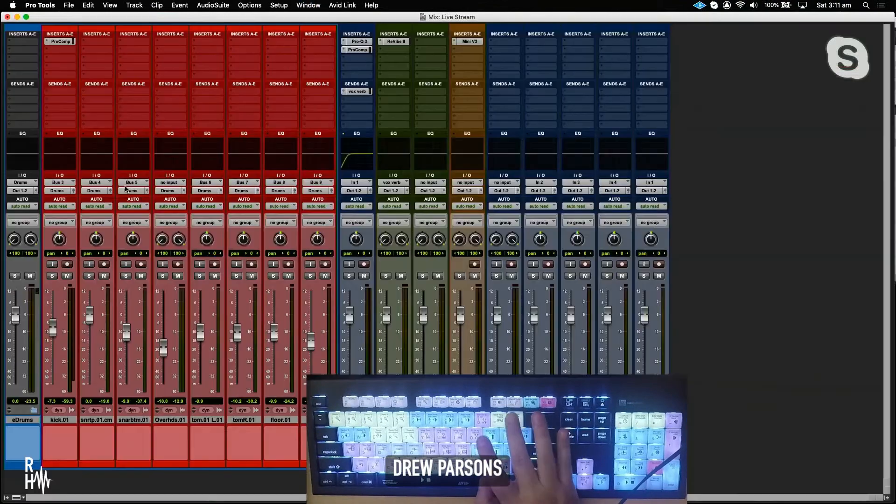
right_click(108, 334)
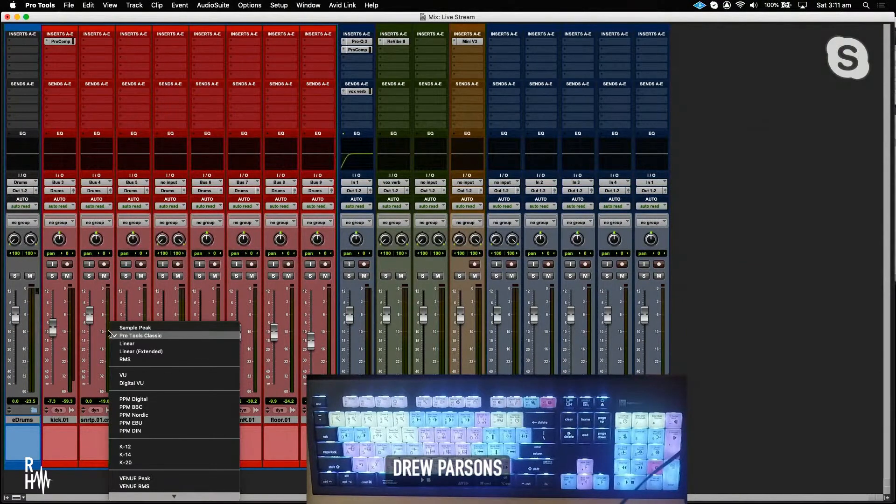
mouse_move(126, 496)
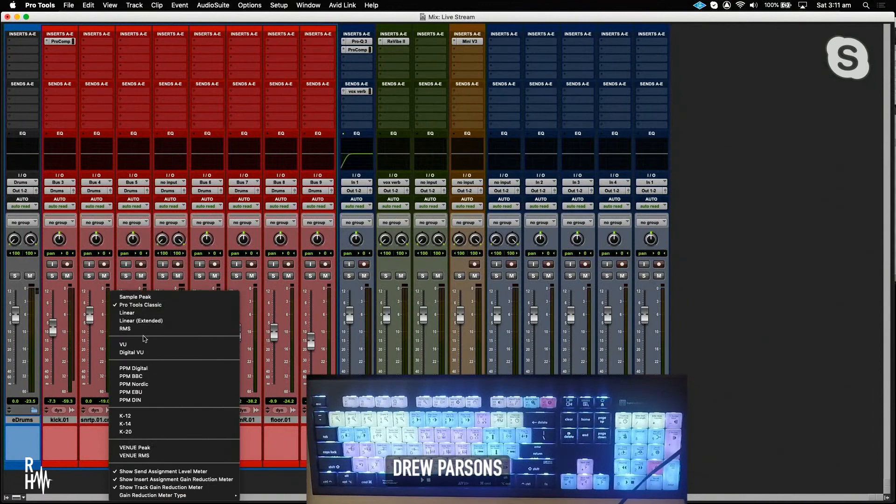
left_click(132, 306)
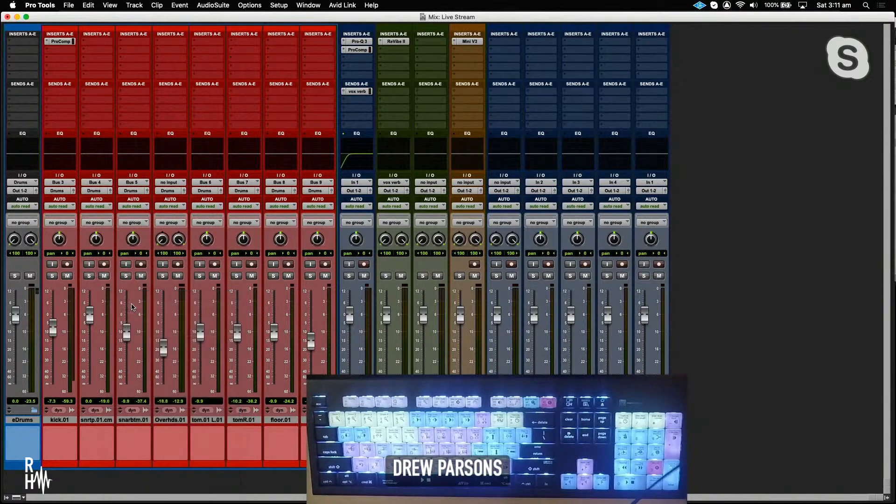
- Start playback in the Mix window and mute the eDrum and CPCT_140_Dr_2 tracks
key("space")
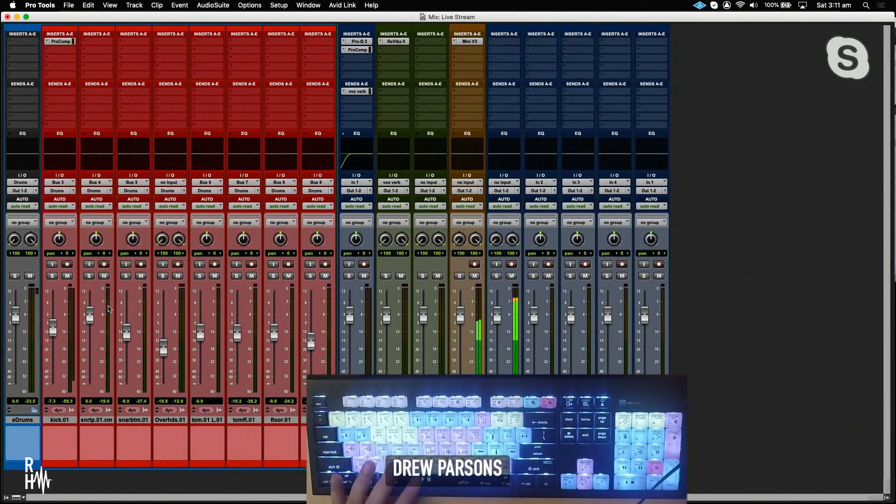
left_click(474, 276)
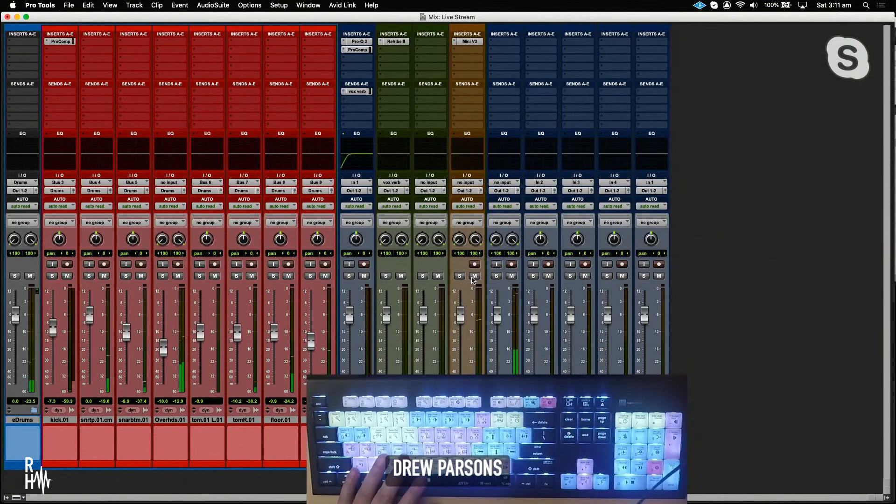
left_click(512, 275)
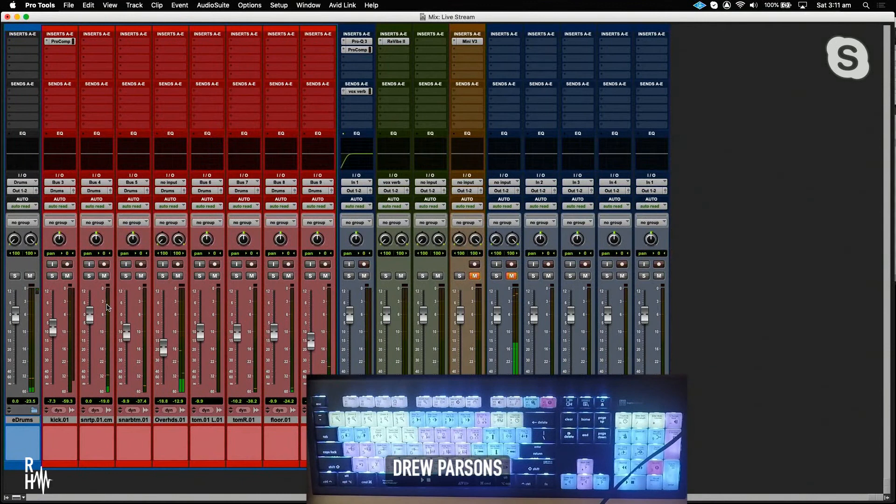
- Change the track meter type to VU and then to K-12 while the session plays
right_click(108, 307)
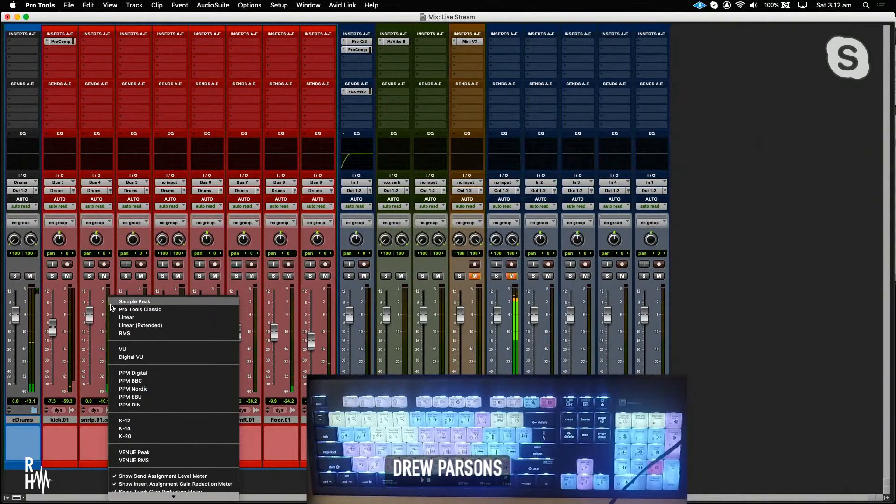
left_click(120, 348)
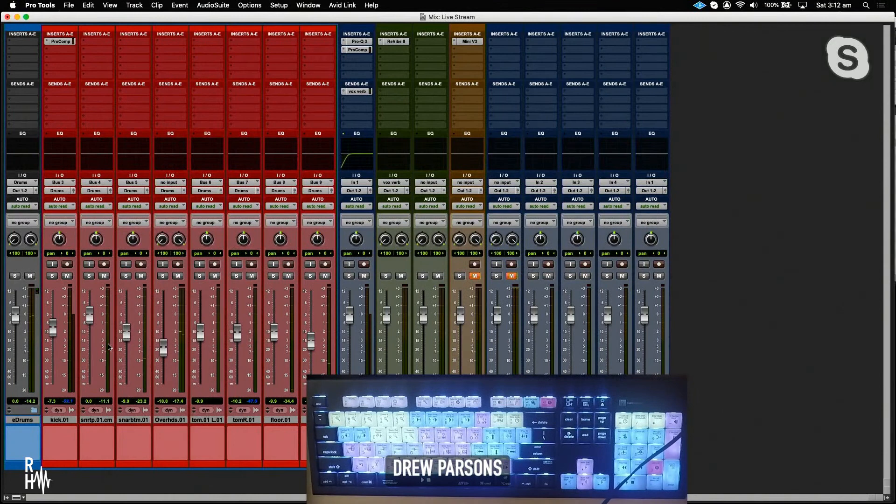
right_click(107, 345)
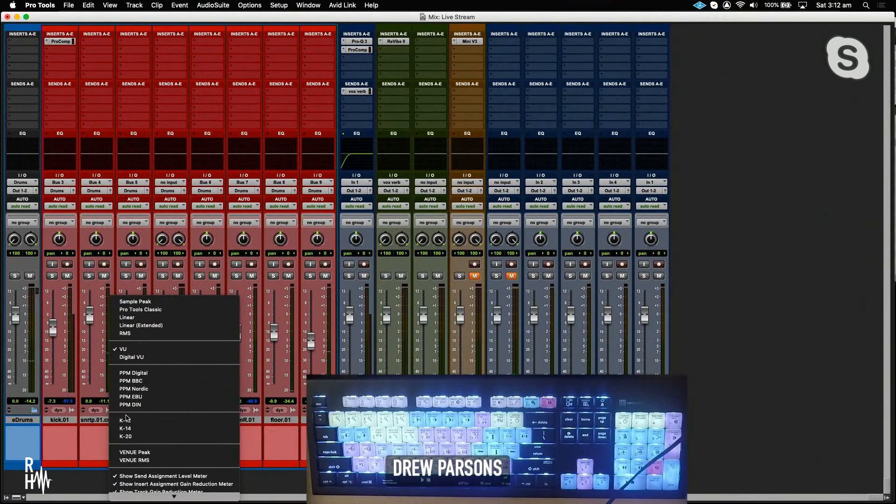
left_click(127, 420)
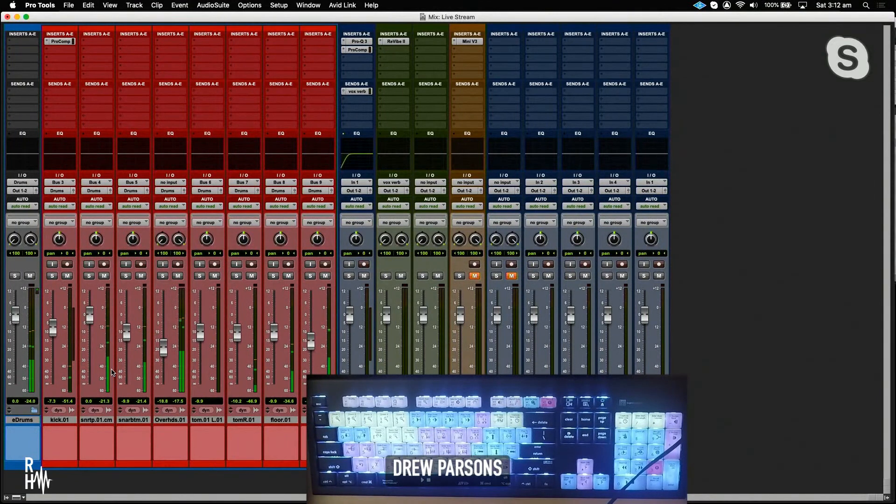
- Hide the track gain reduction meters and show them again
right_click(71, 342)
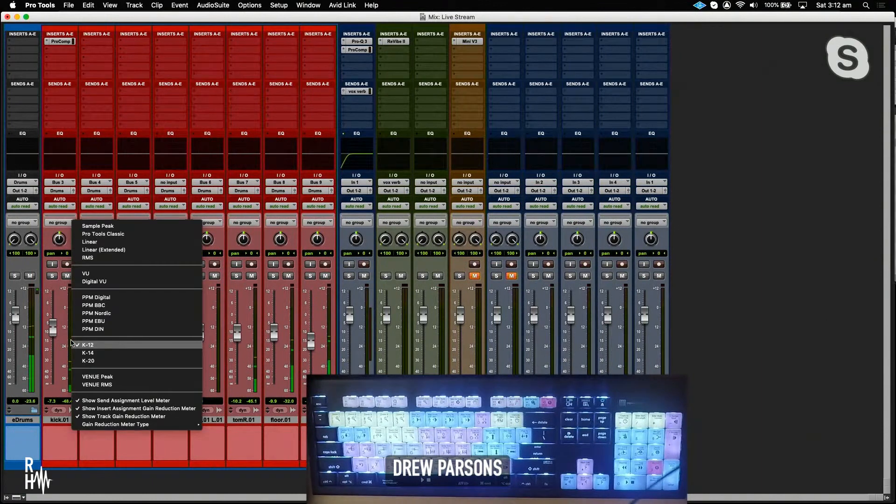
left_click(92, 416)
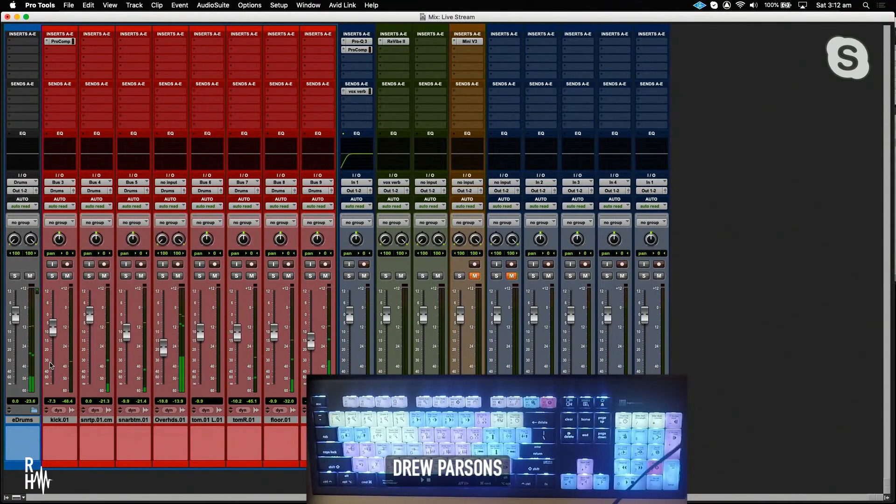
right_click(69, 333)
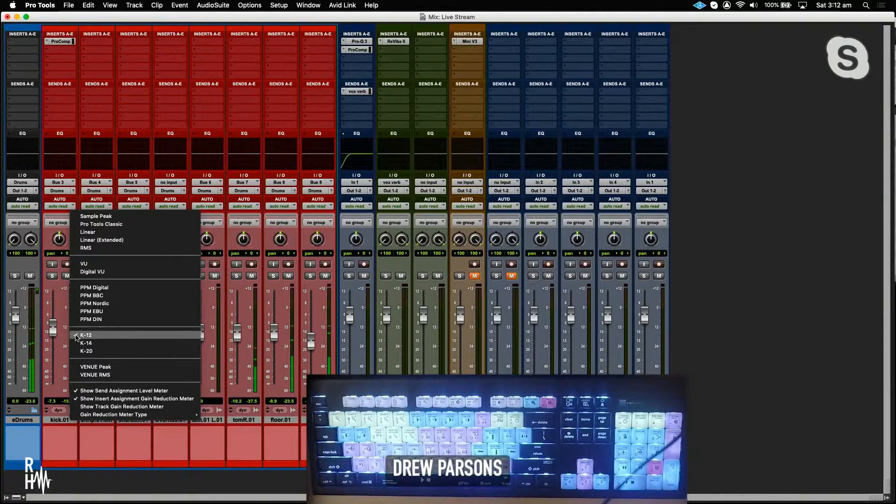
left_click(87, 407)
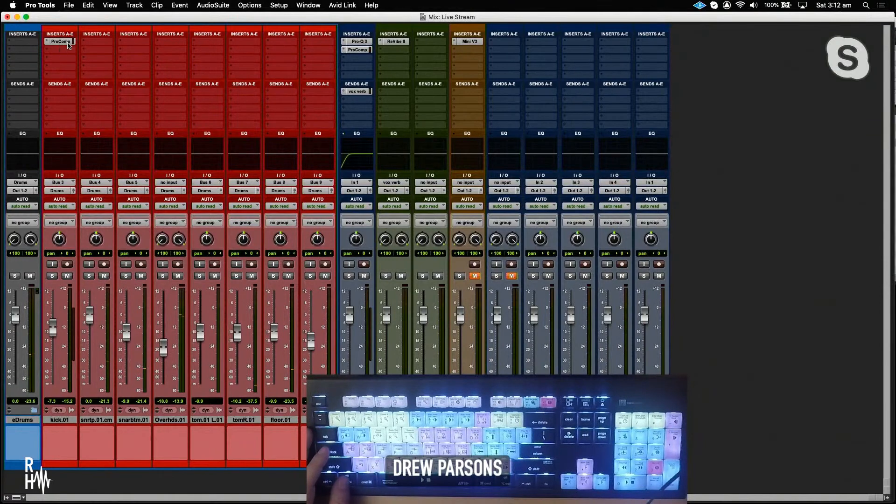
- Move the ProComp insert from kick.01 to snare top.01.cm and watch its gain reduction while playing the passage from 00:01:03:08 to 00:01:06:20
left_click_drag(60, 41, 102, 43)
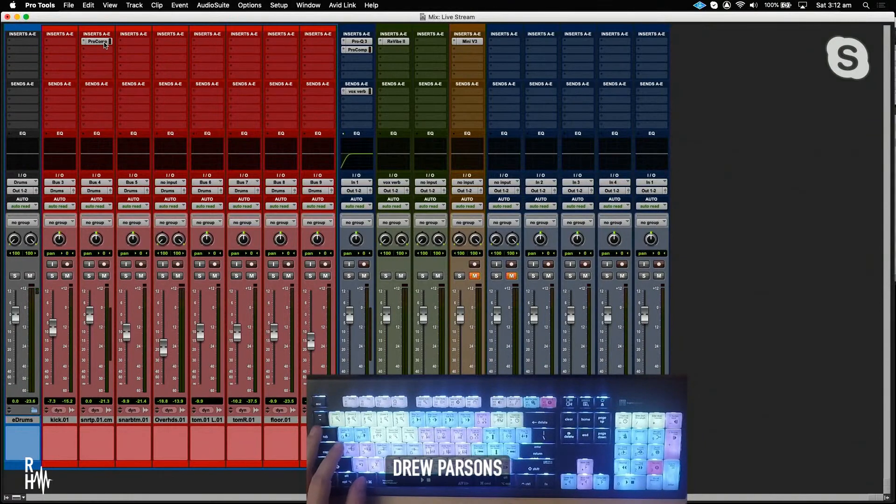
key("super+equal")
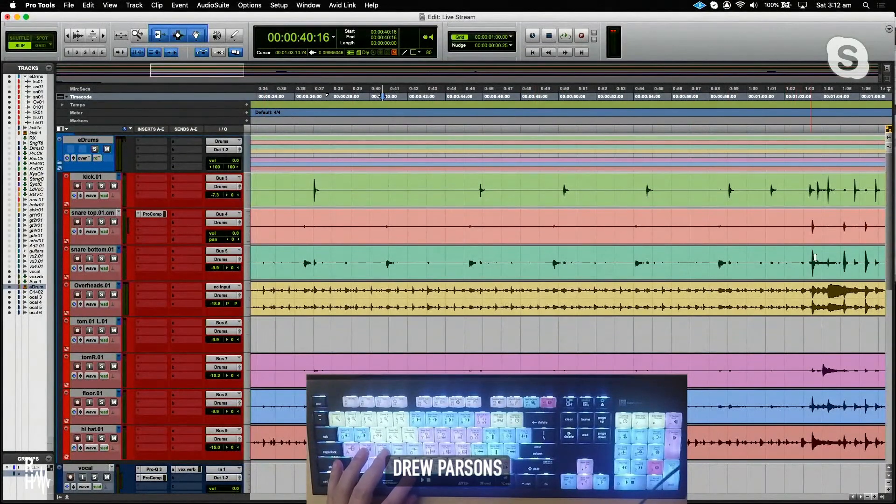
left_click_drag(810, 260, 875, 263)
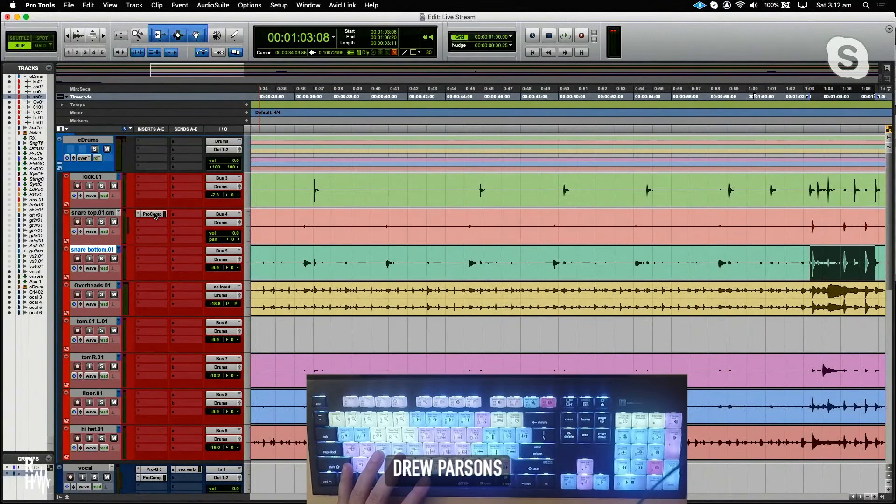
key("space")
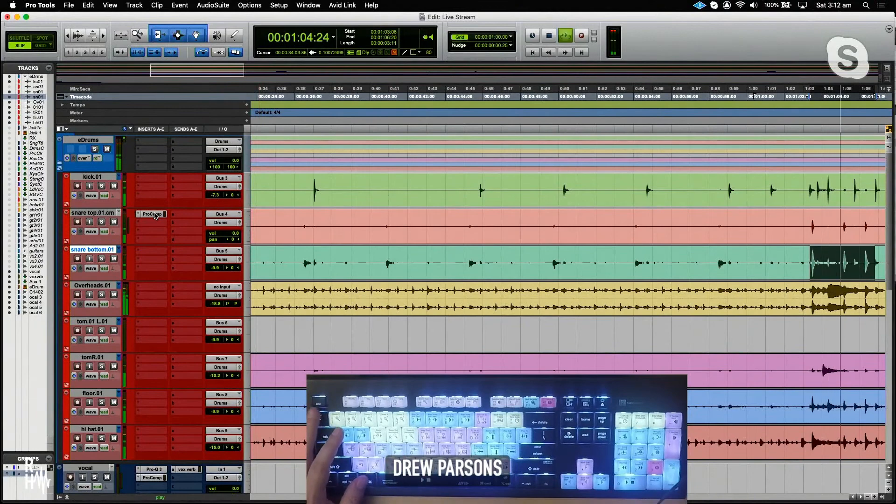
key("super+equal")
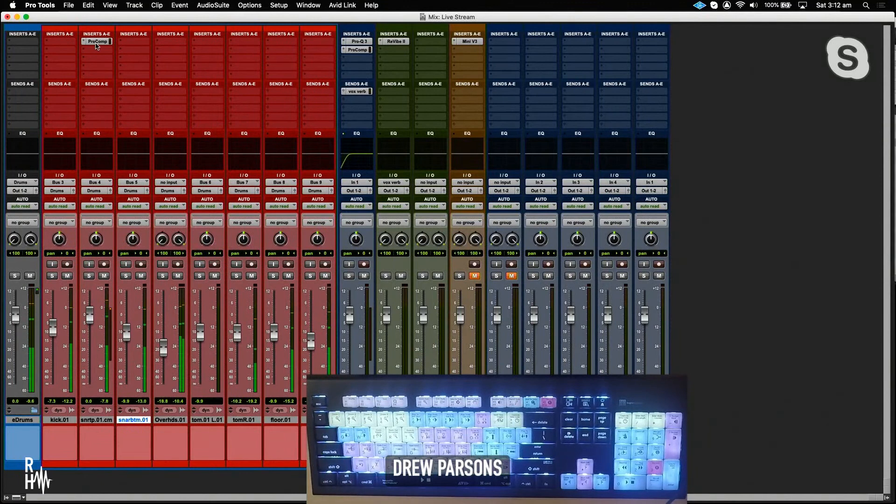
- Set the track meters back to Pro Tools Classic and look over the other meter types
right_click(109, 326)
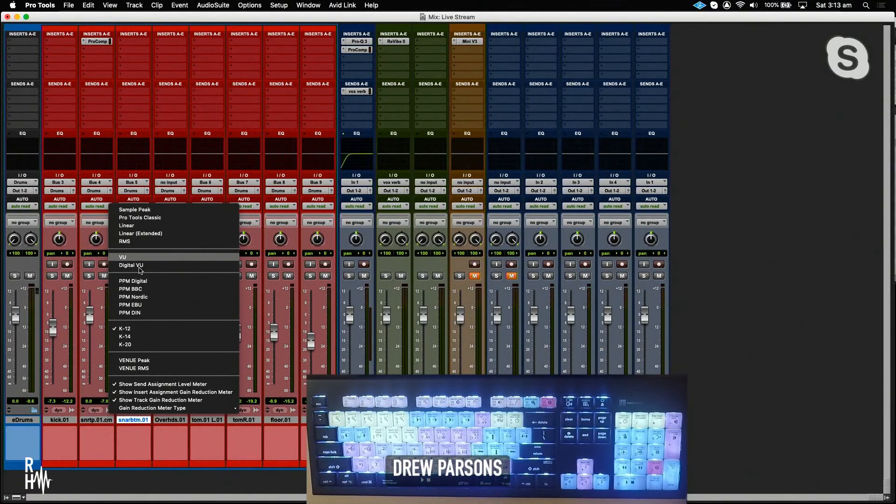
left_click(158, 217)
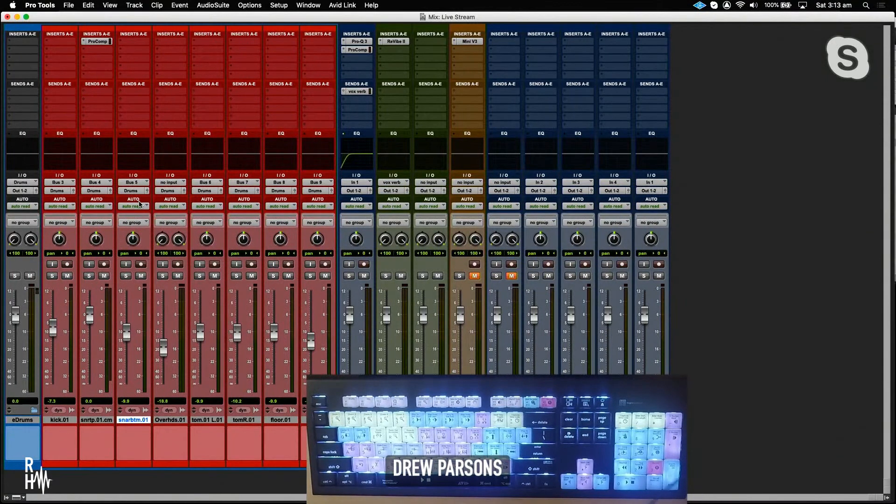
right_click(109, 308)
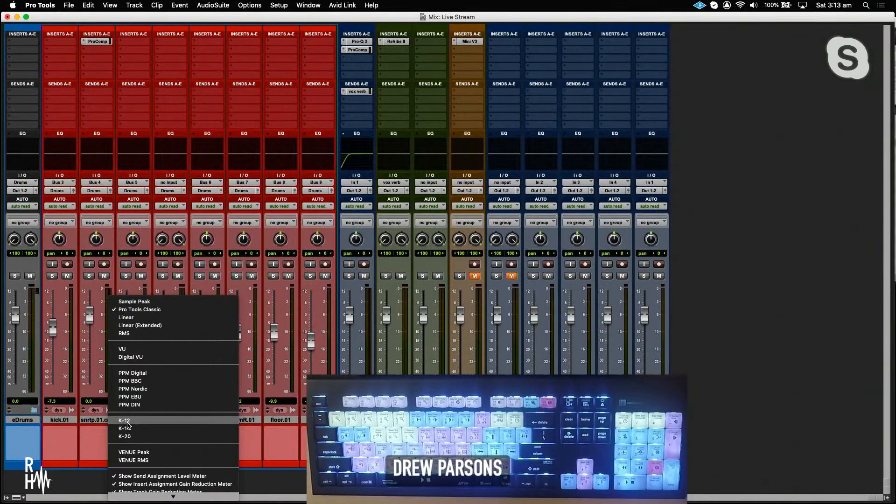
left_click(91, 323)
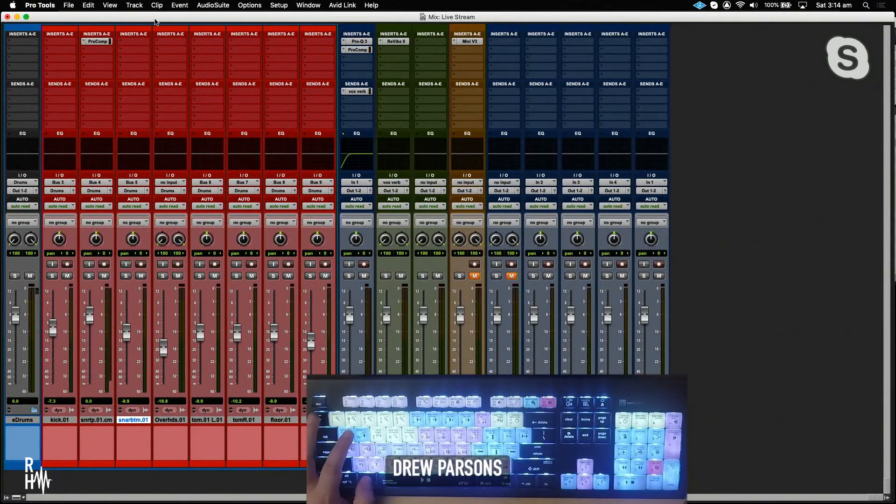
- Return to the Edit window, place the cursor on kick.01 at 00:00:54:05 and show the full length of the clips
key("super+equal")
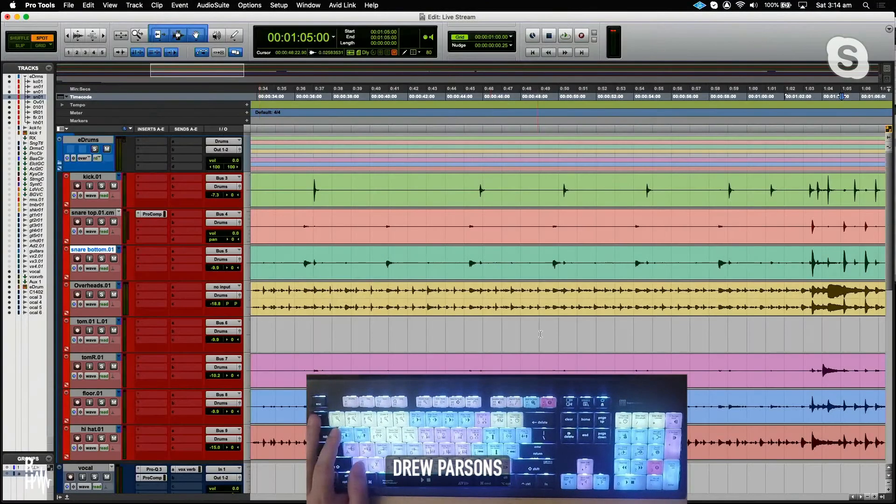
left_click(638, 180)
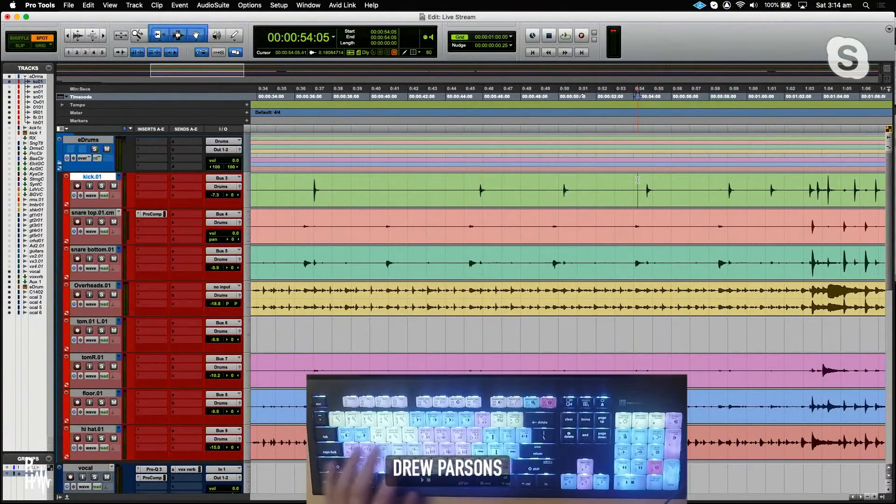
key("super+bracketleft")
key("super+bracketleft")
key("super+bracketleft")
key("super+bracketleft")
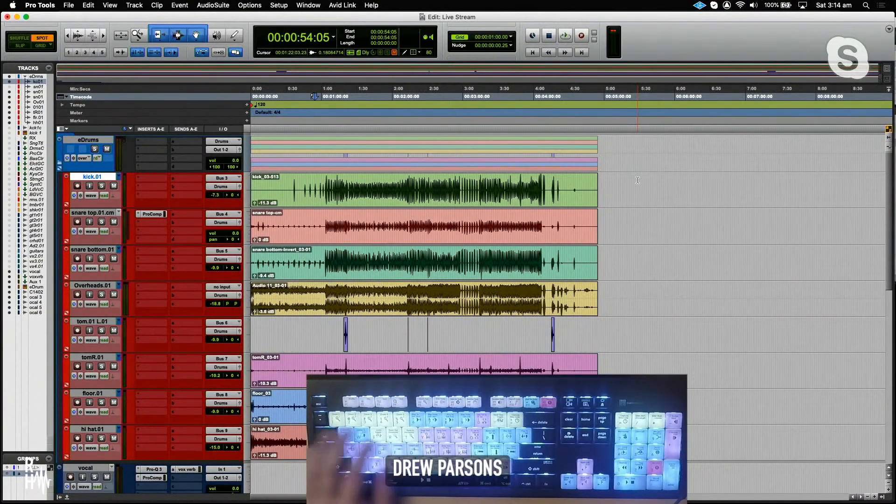
- Switch the edit mode to Grid and play briefly from the cursor
key("F4")
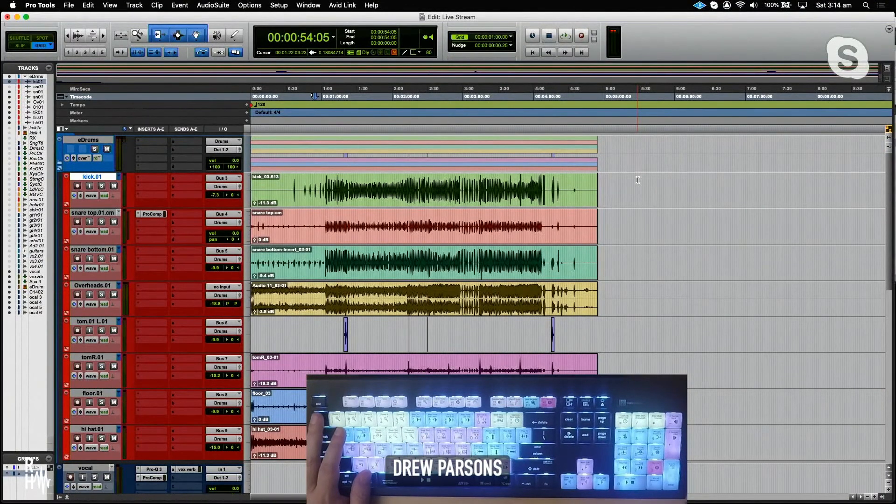
key("space")
key("space")
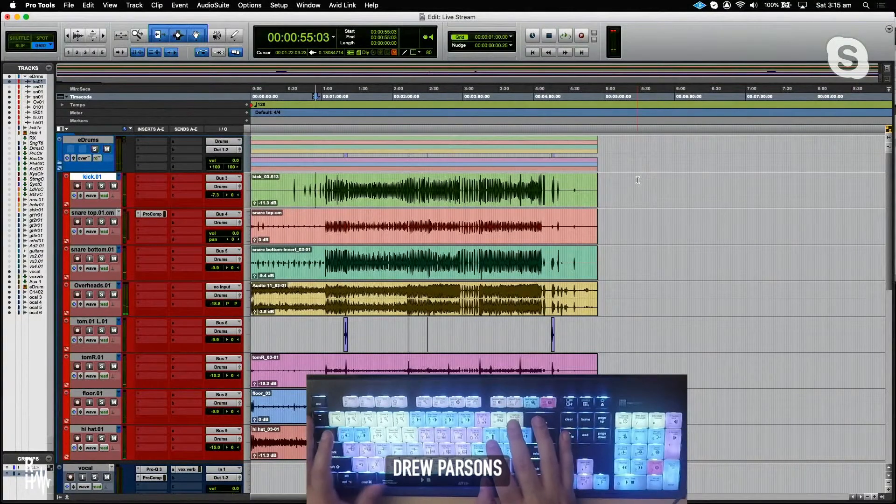
- Toggle back and forth between the Mix and Edit windows, finishing in the Edit window with the drum tracks in view
key("super+equal")
key("super+equal")
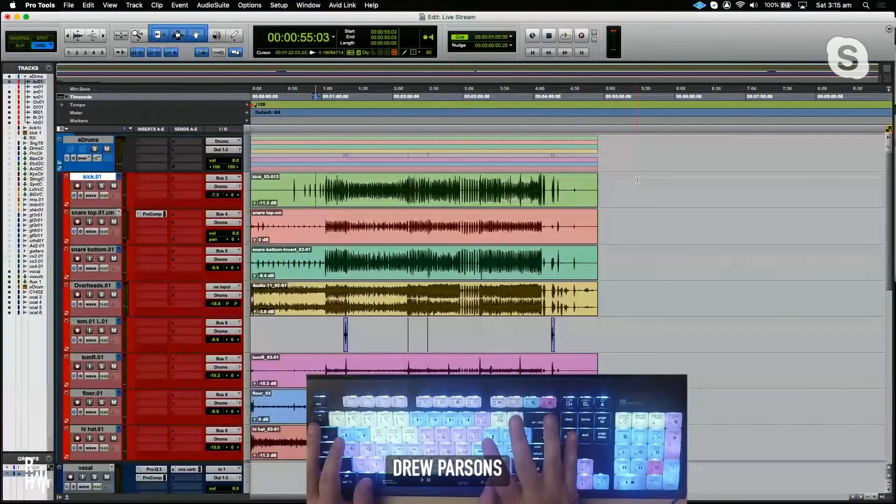
key("super+equal")
key("super+equal")
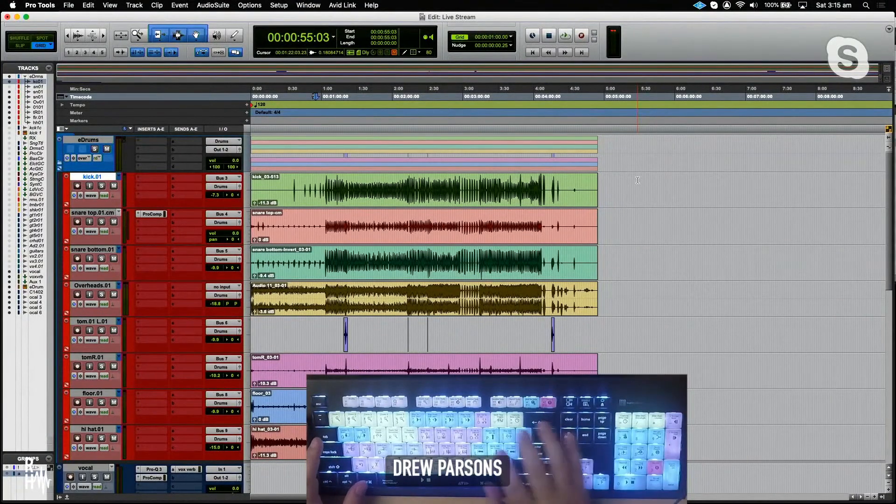
key("super+equal")
key("super+equal")
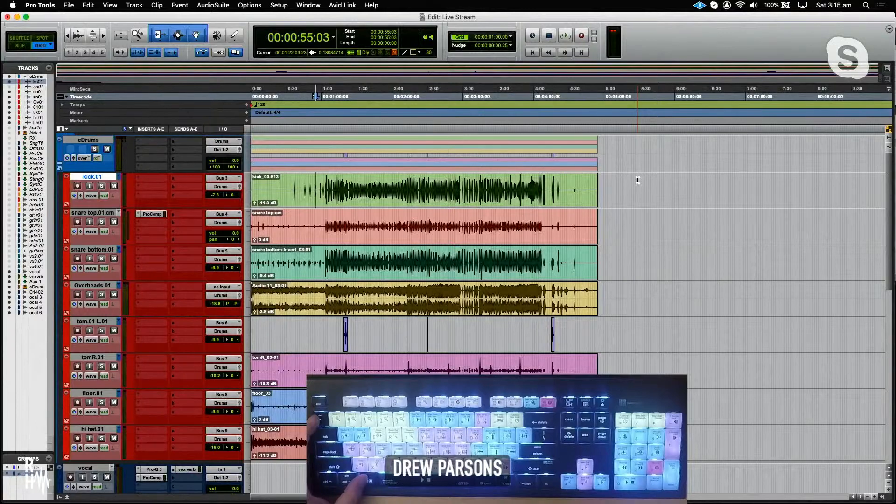
key("super+equal")
key("alt+i")
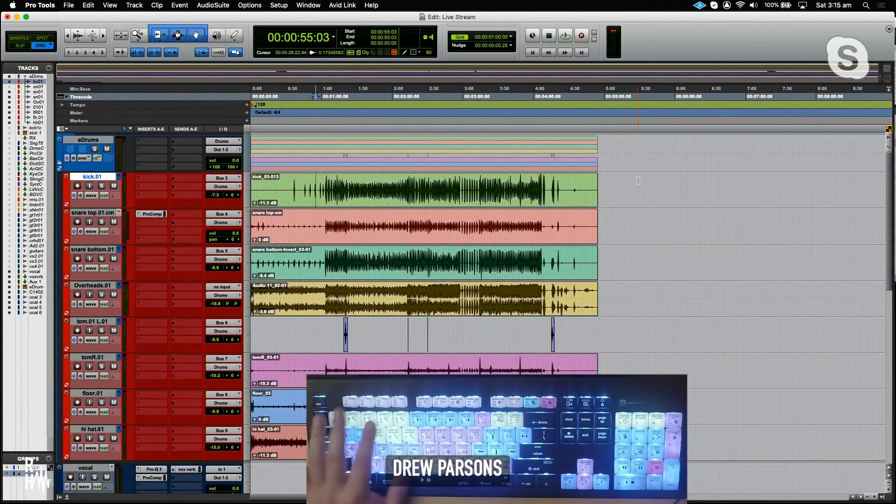
scroll(615, 161, "down", 2)
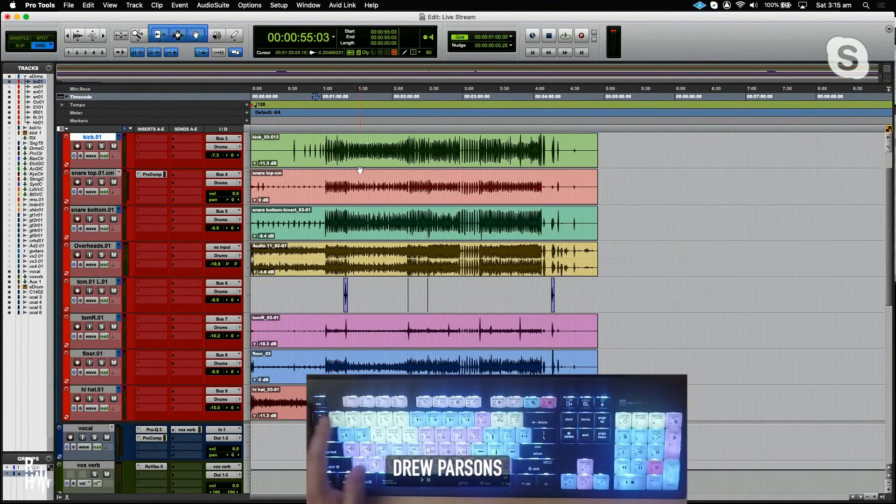
- Cycle through the open Edit, Mix and Workspace windows, finishing back in the Edit window
key("super+grave")
key("super+grave")
key("super+grave")
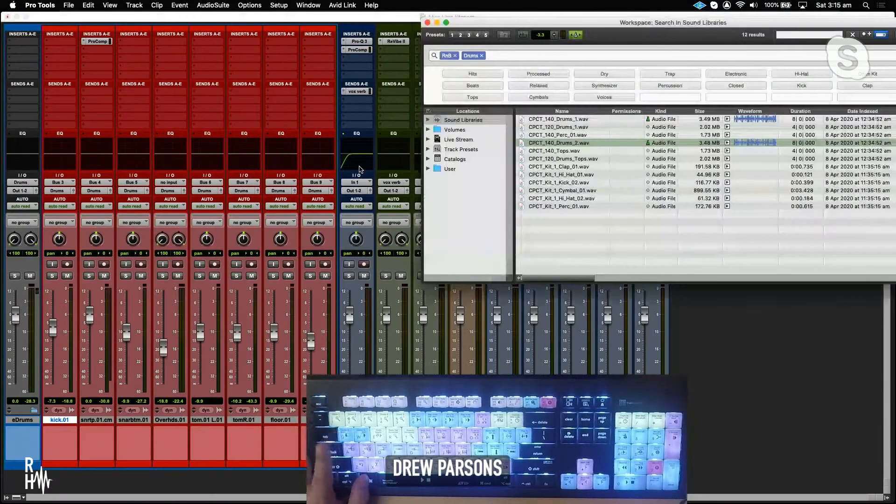
key("super+grave")
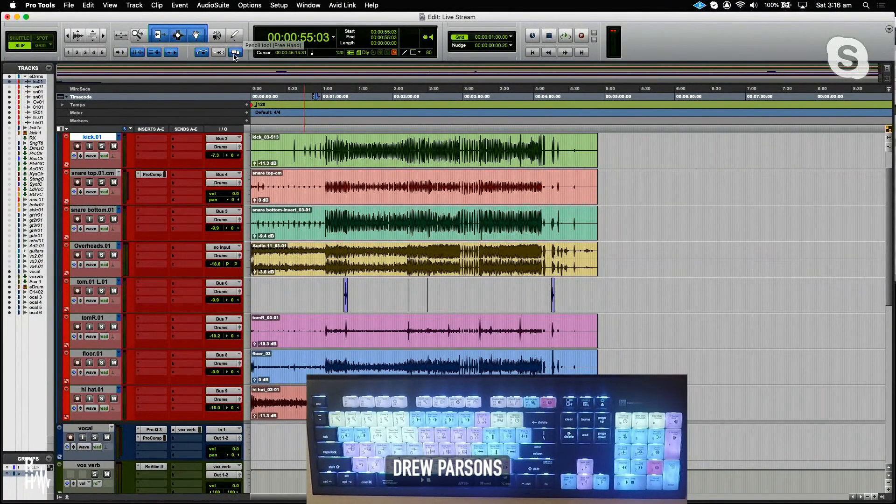
- Turn off layered editing and copy the kick.01 section from 00:03:59:08 to 00:04:59:24 onto hi hat.01 at 00:05:09:22
left_click(236, 53)
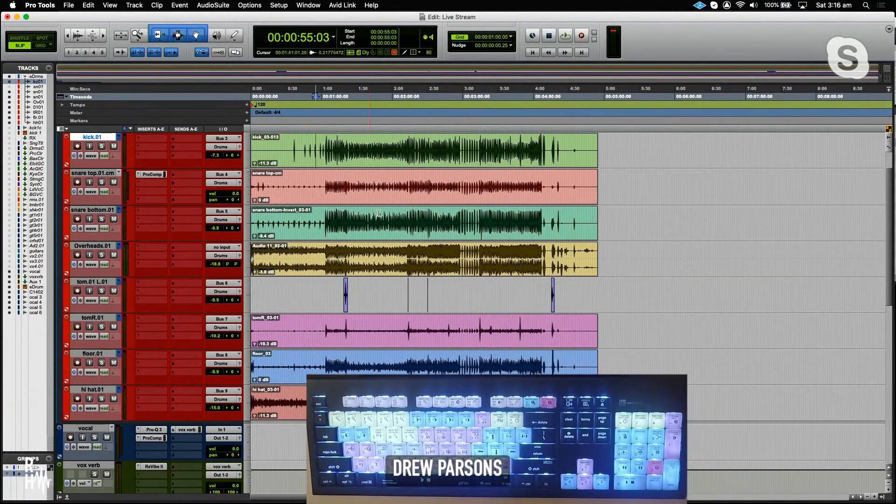
left_click_drag(532, 139, 606, 140)
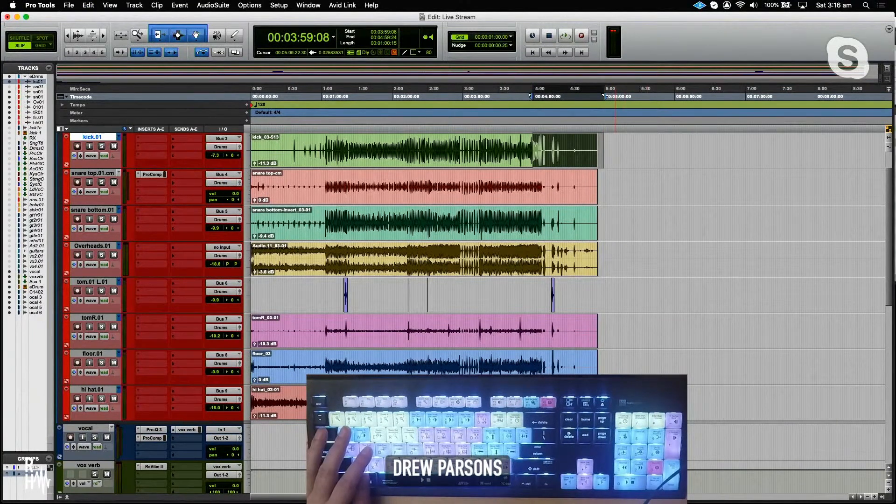
left_click(616, 403, "ctrl+alt")
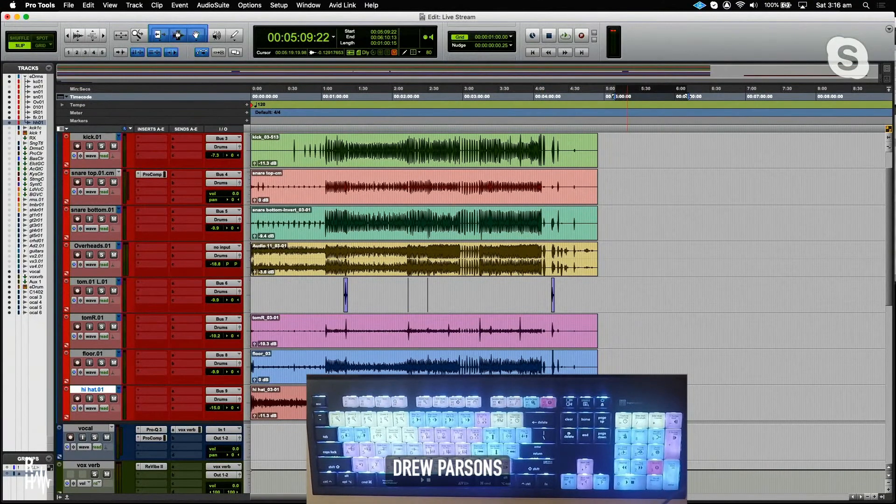
- Enlarge the hi hat.01 track and move the copied kick clip over the end of the hi-hat clip, starting at 00:04:40:09
key("t")
key("t")
key("t")
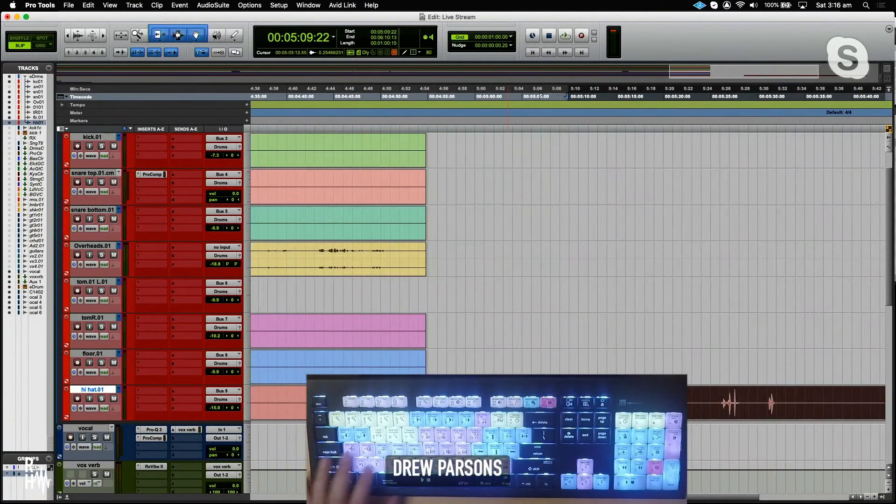
key("w")
key("q")
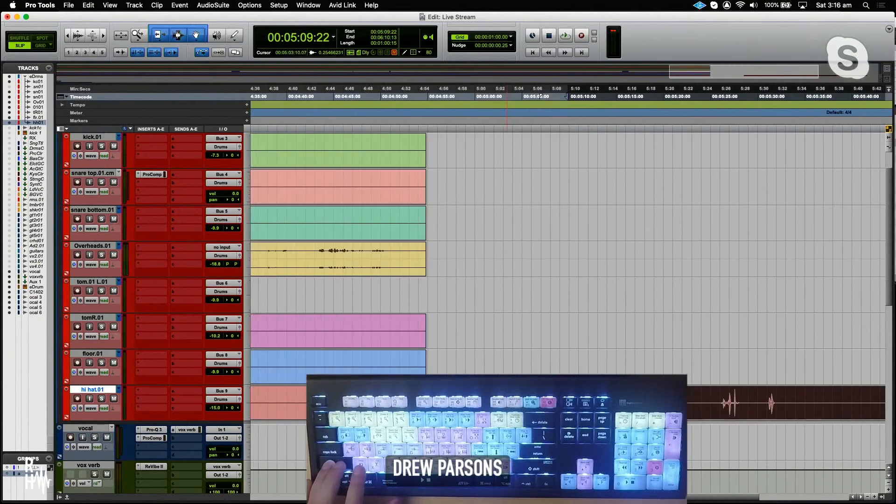
key("ctrl+Up")
key("ctrl+Up")
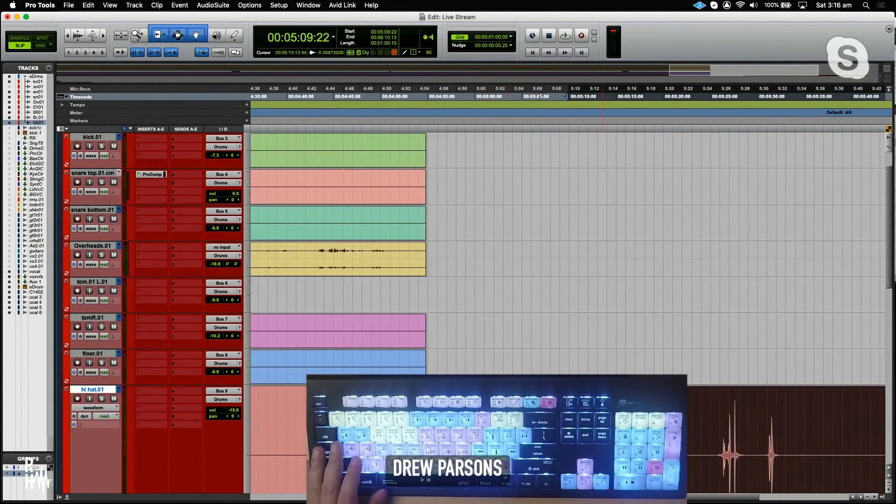
left_click_drag(602, 467, 316, 464)
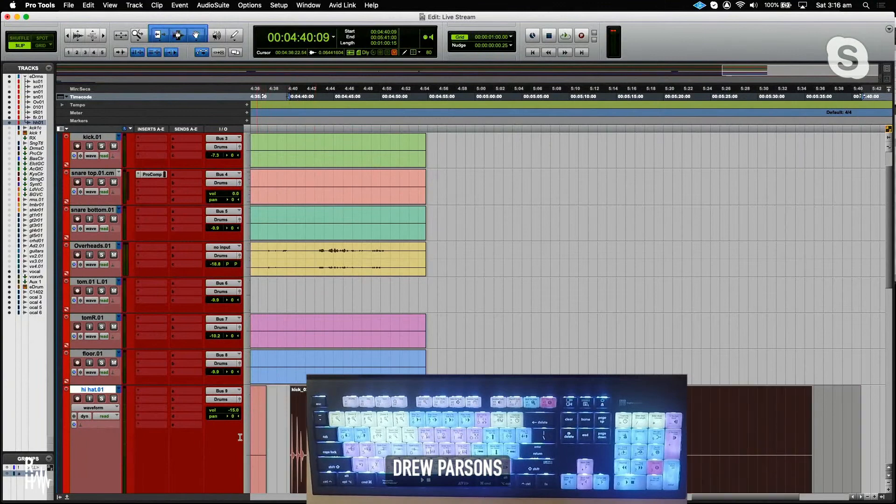
- Look over the clip display options, including the overwrite and copy/move indicators
key("r")
key("r")
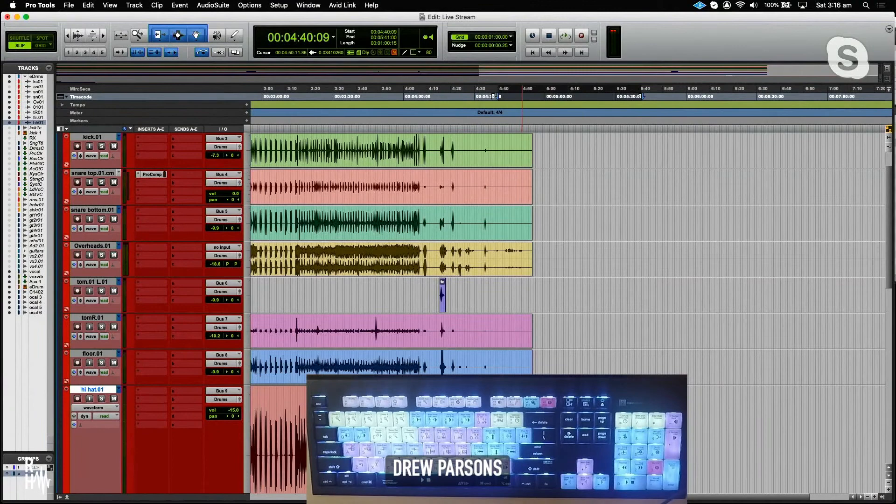
key("t")
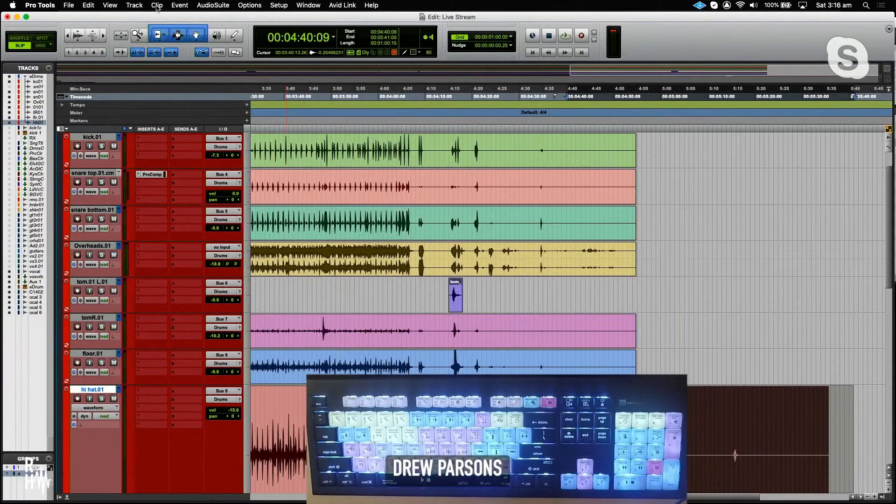
left_click(108, 6)
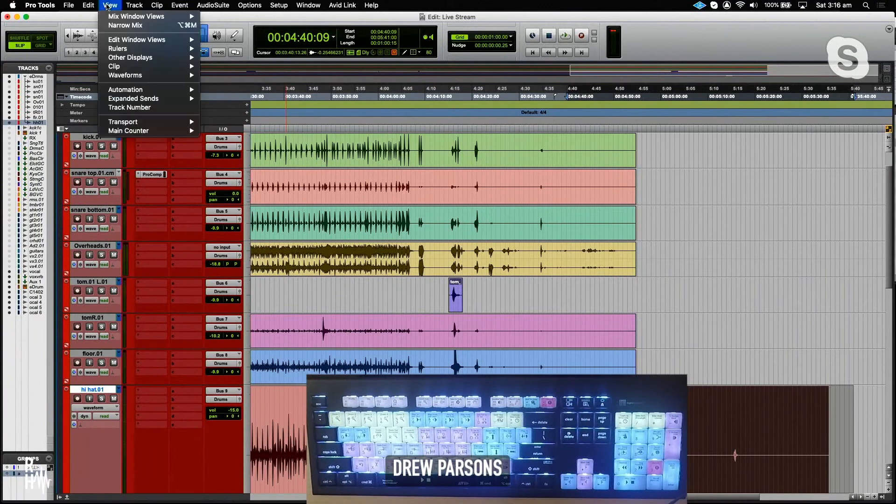
mouse_move(108, 69)
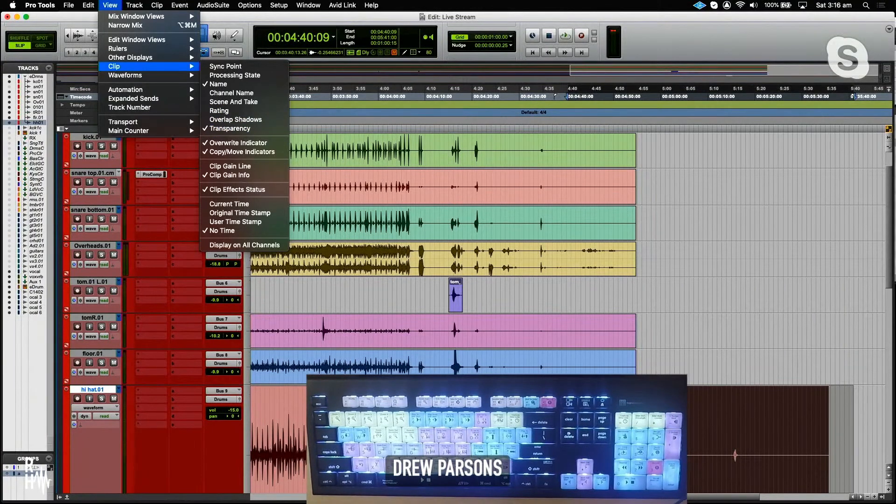
left_click(577, 457)
- Move the copied kick clip onto kick.01, enlarge that track, and shift the clip over the original kick clip to start at 00:04:07:09
left_click_drag(578, 457, 428, 143)
key("ctrl+Up")
key("ctrl+Up")
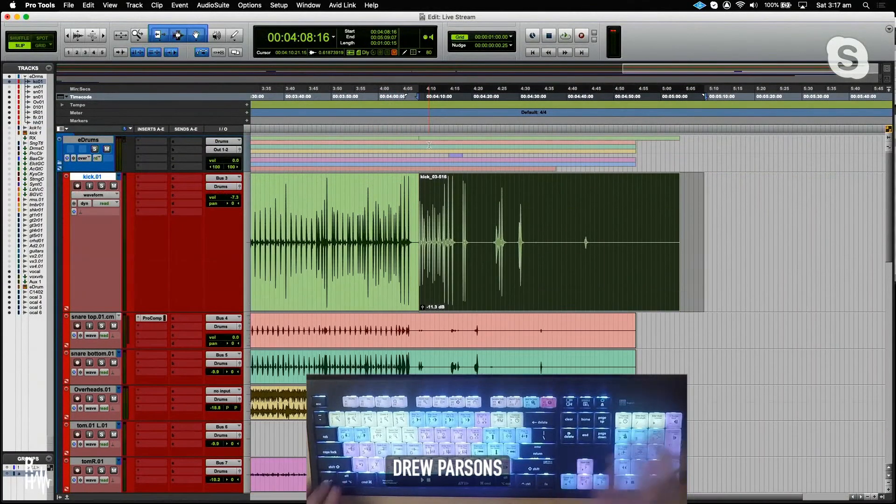
mouse_move(448, 295)
left_mouse_down()
mouse_move(491, 296)
mouse_move(414, 290)
mouse_move(483, 286)
mouse_move(392, 281)
mouse_move(457, 281)
left_mouse_up()
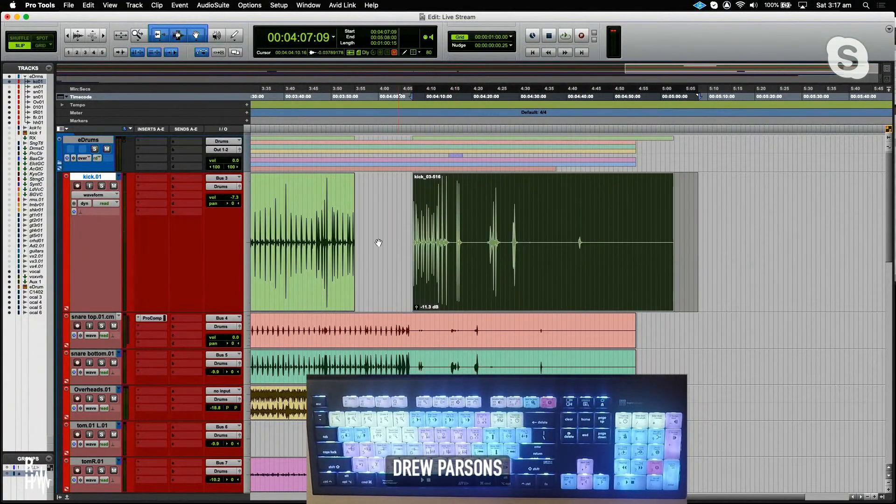
- Extend the original kick clip's end to 00:04:07:14 and, with layered editing on, move the copied clip over it to 00:04:01:20
left_click_drag(348, 228, 414, 228)
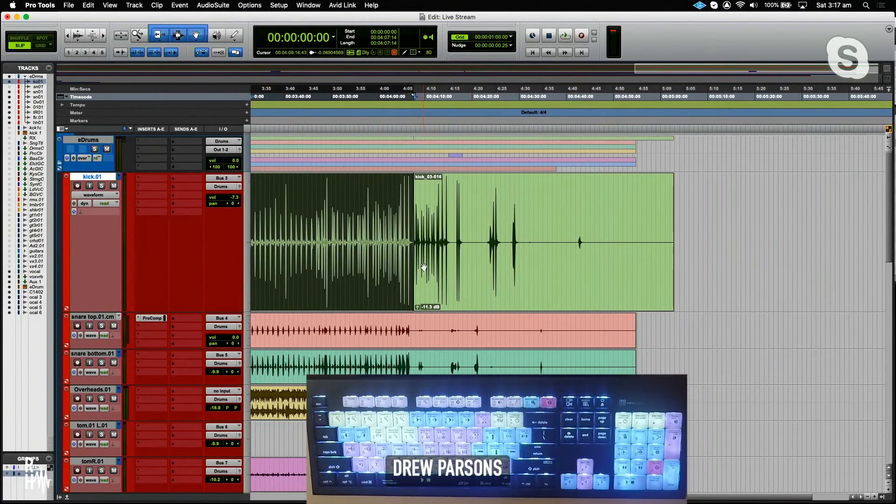
left_click_drag(445, 294, 419, 292)
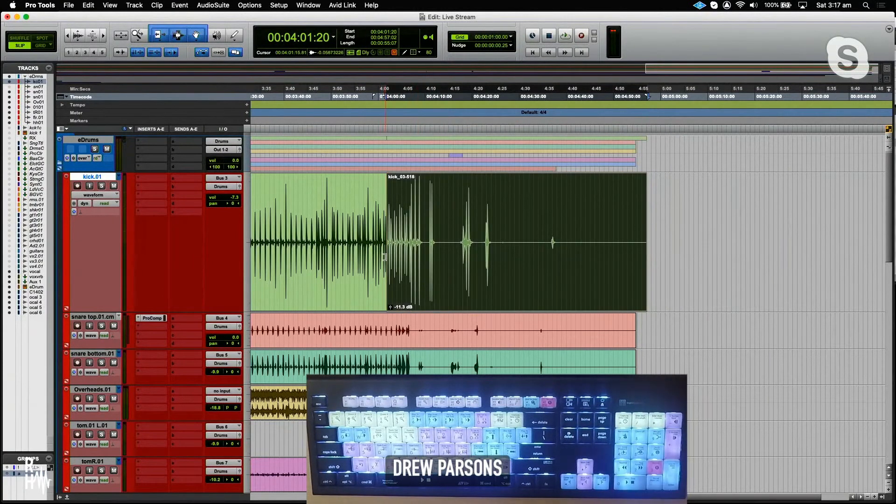